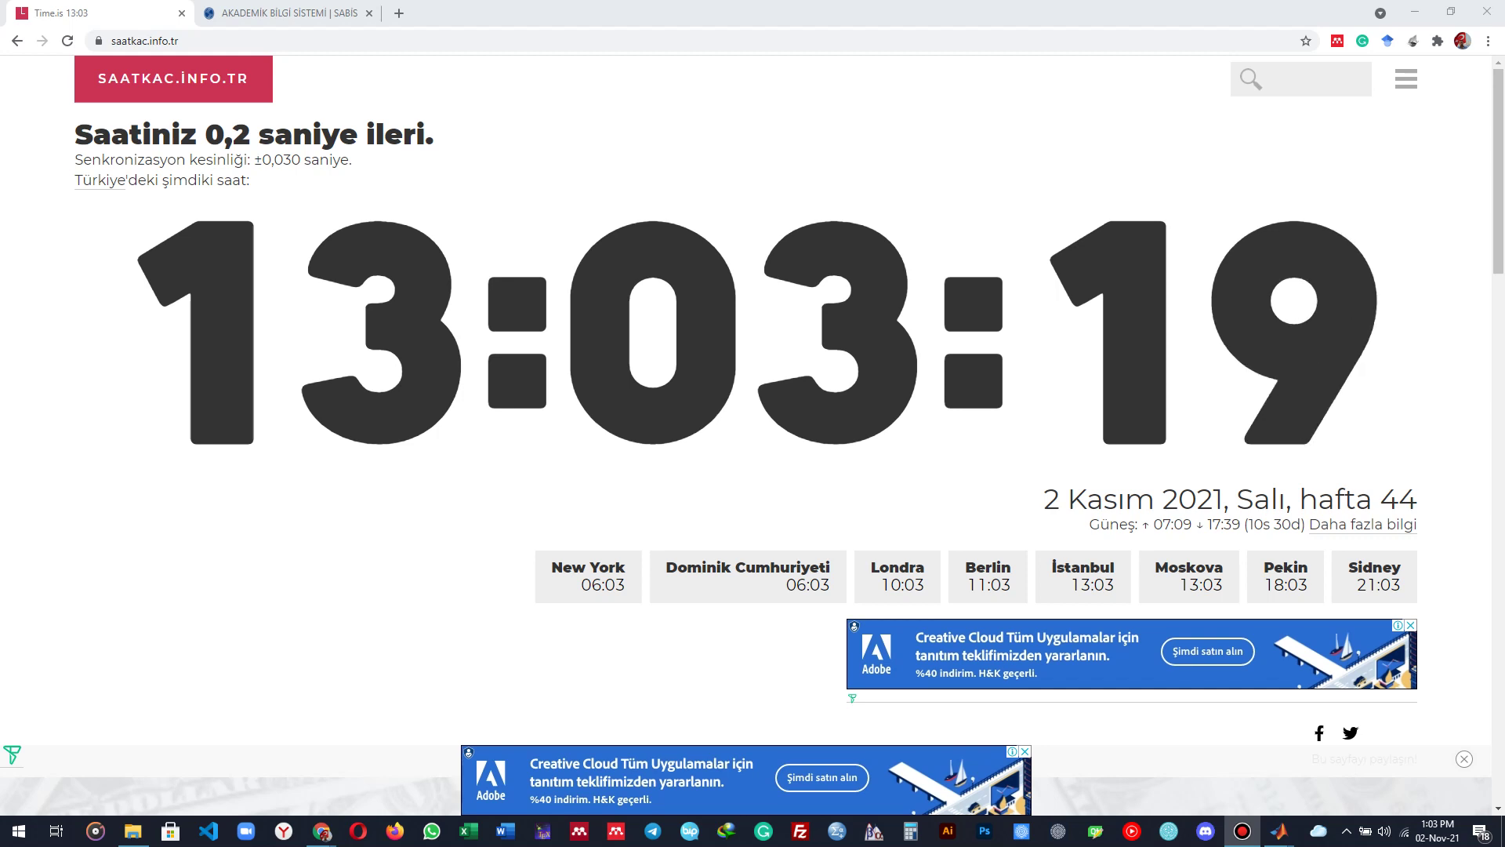
Step: Create an Excel workbook named Egitim_Test.xlsx in the b_Hafta_6 folder and open it
key(alt+Tab)
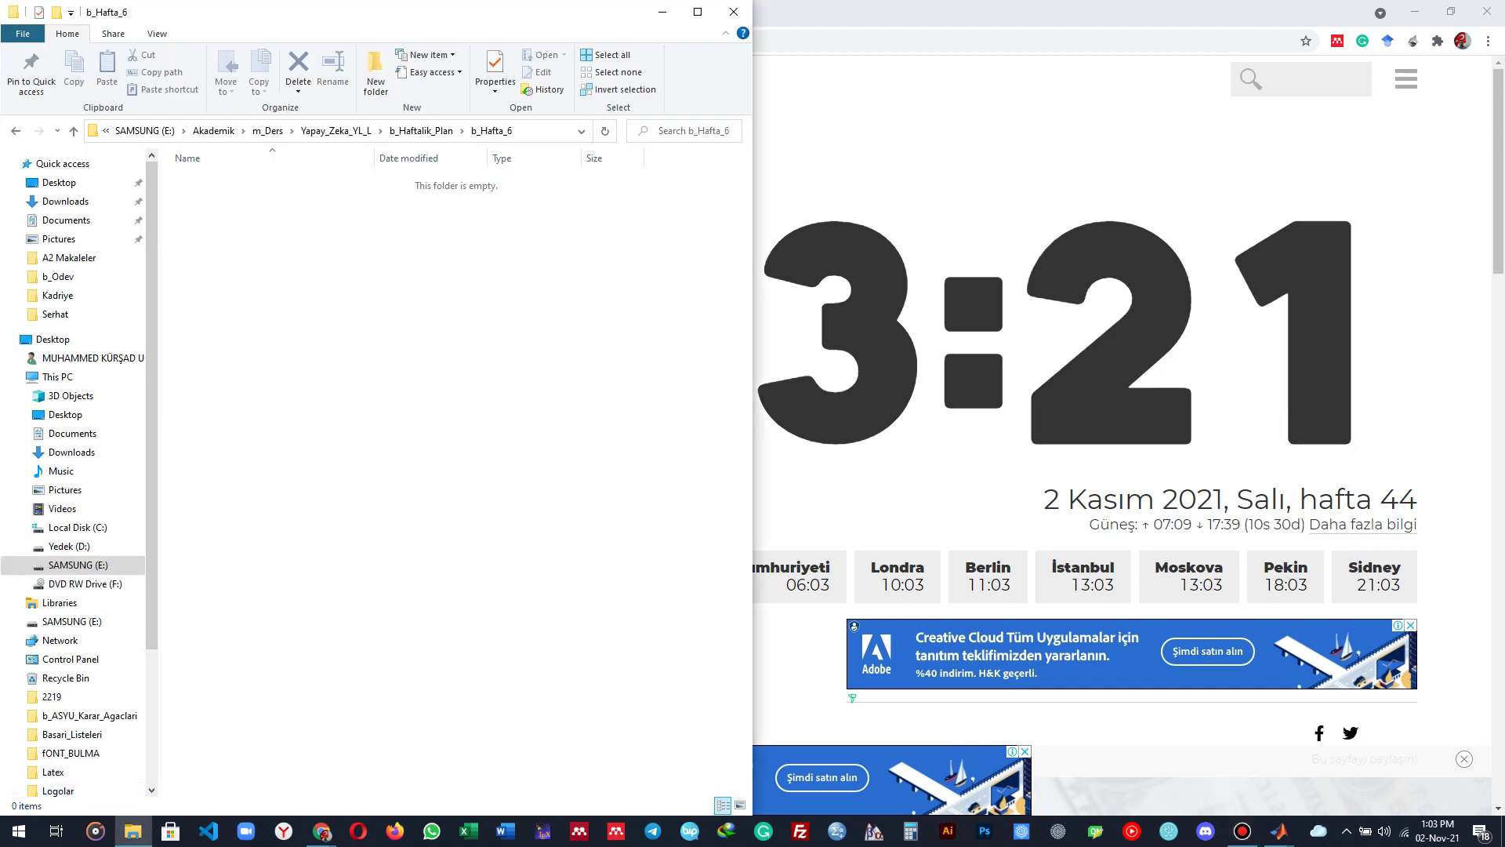
right_click(212, 312)
mouse_move(314, 500)
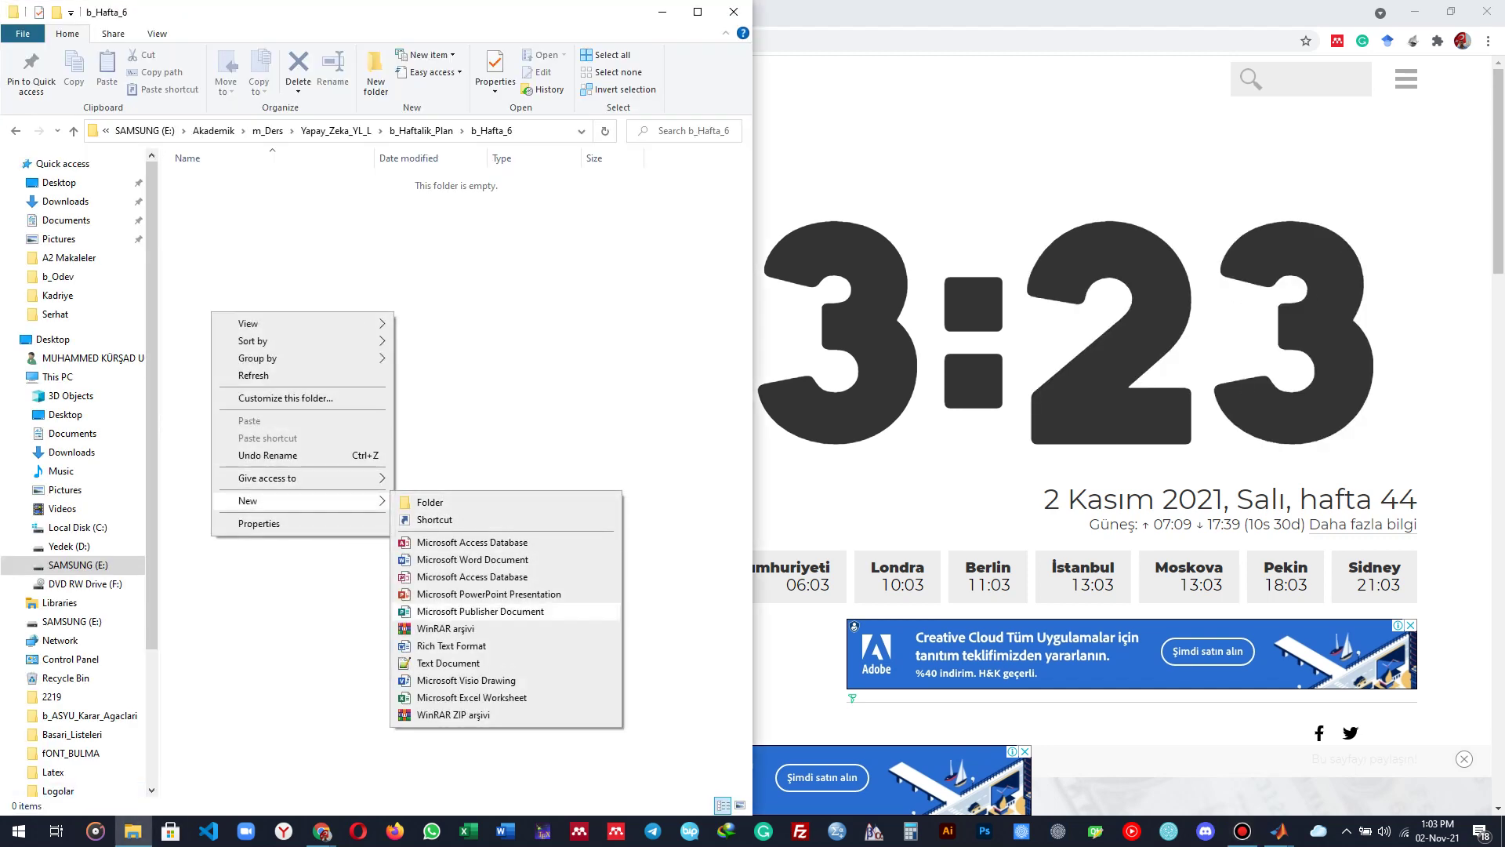
click(471, 697)
text(Egitim)
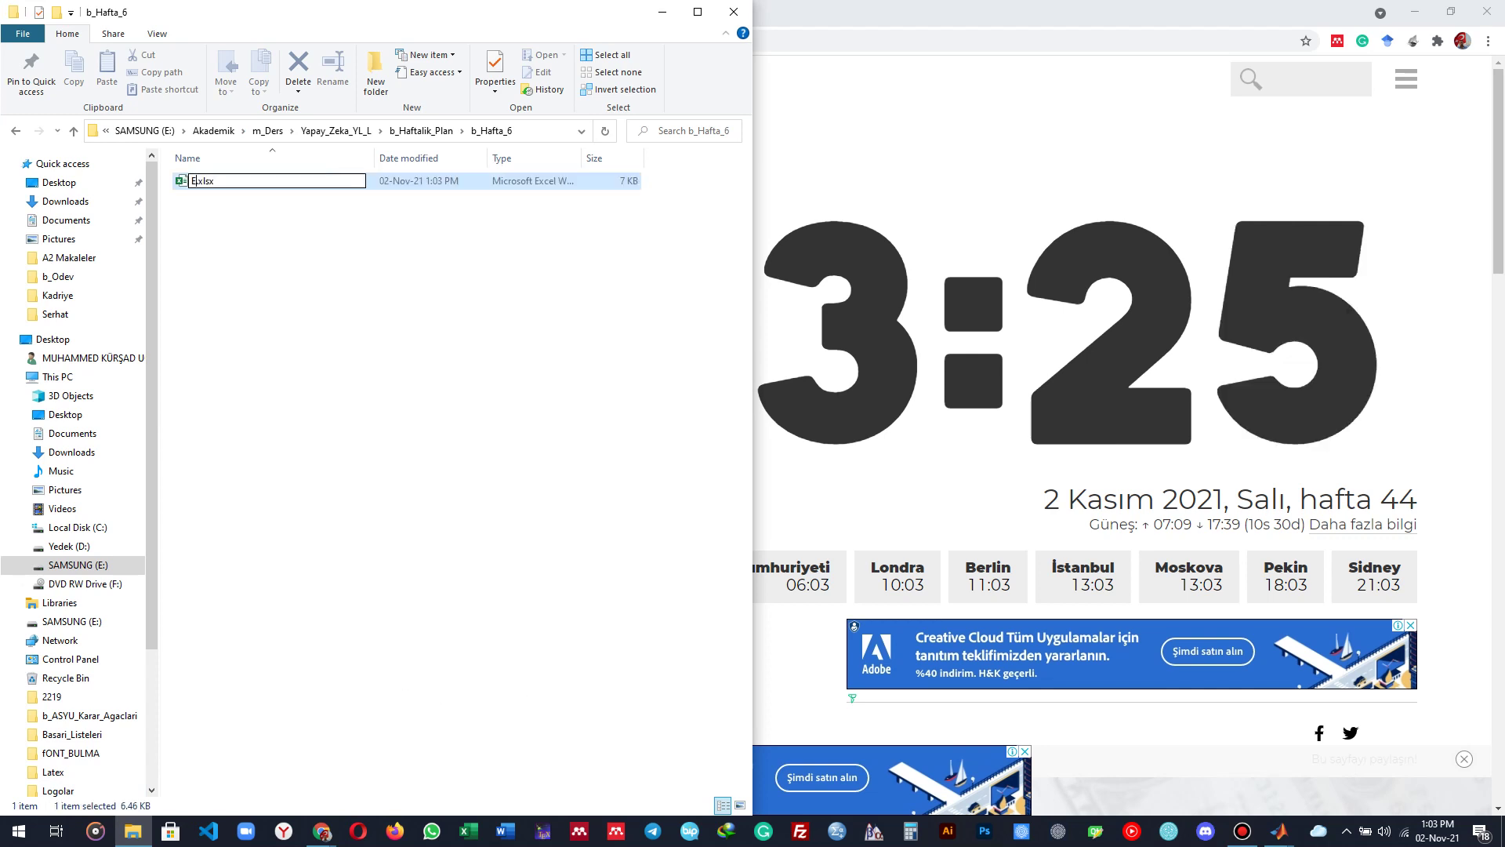
text(_Test)
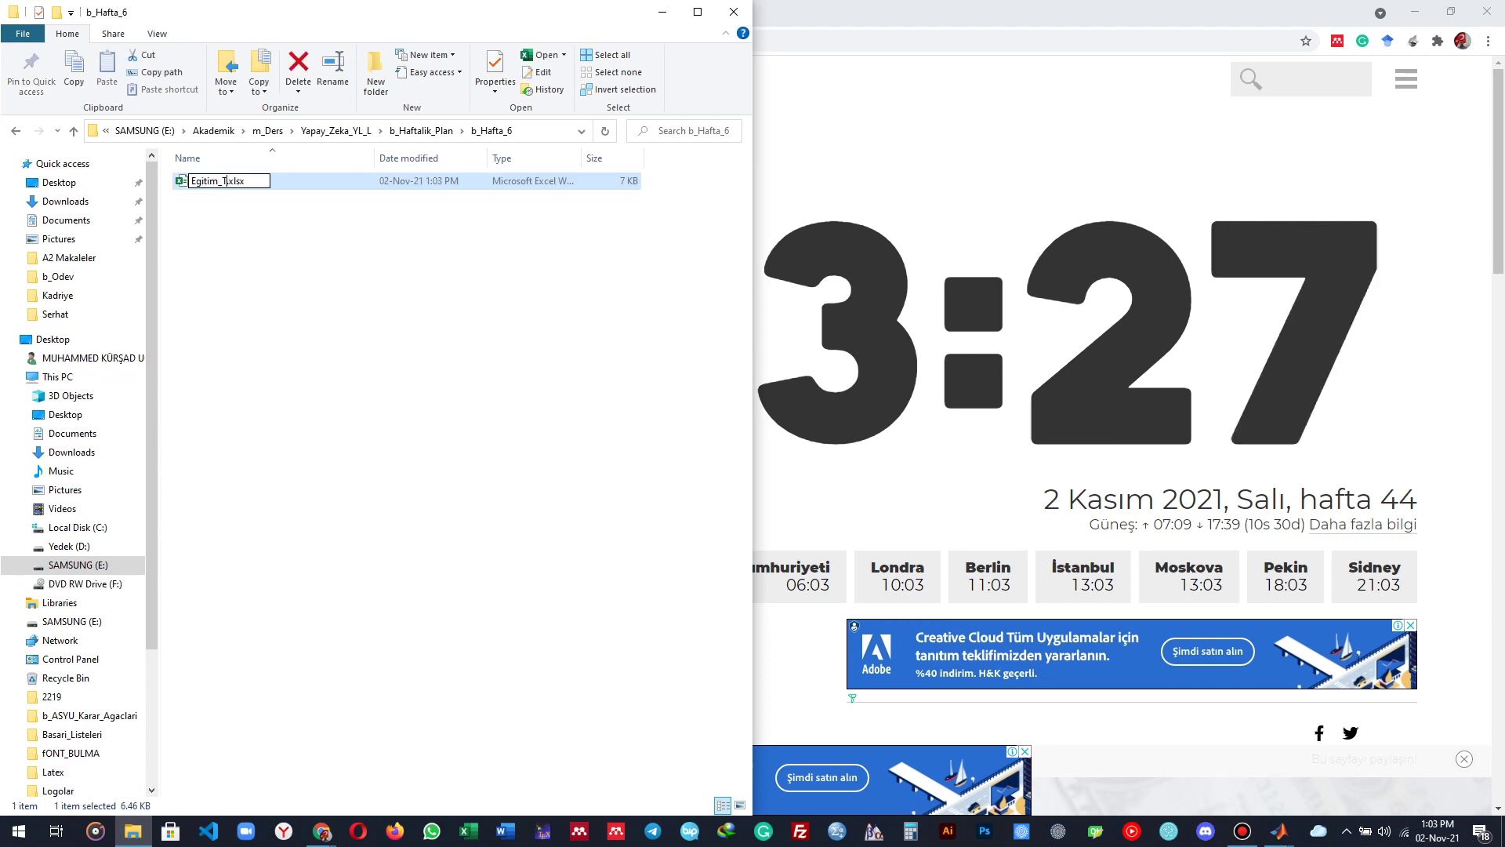
key(Return)
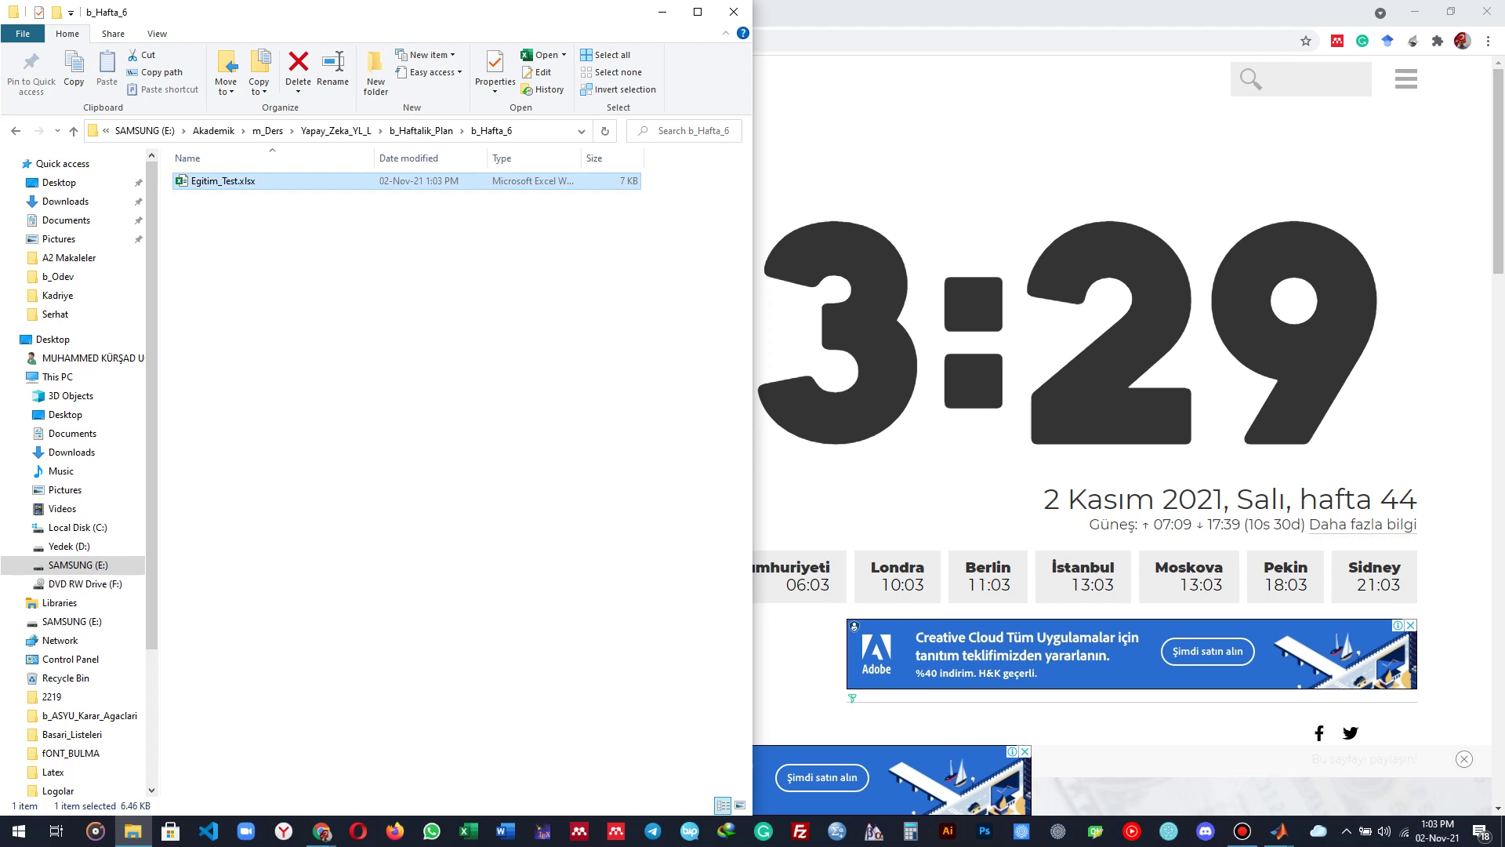
key(Return)
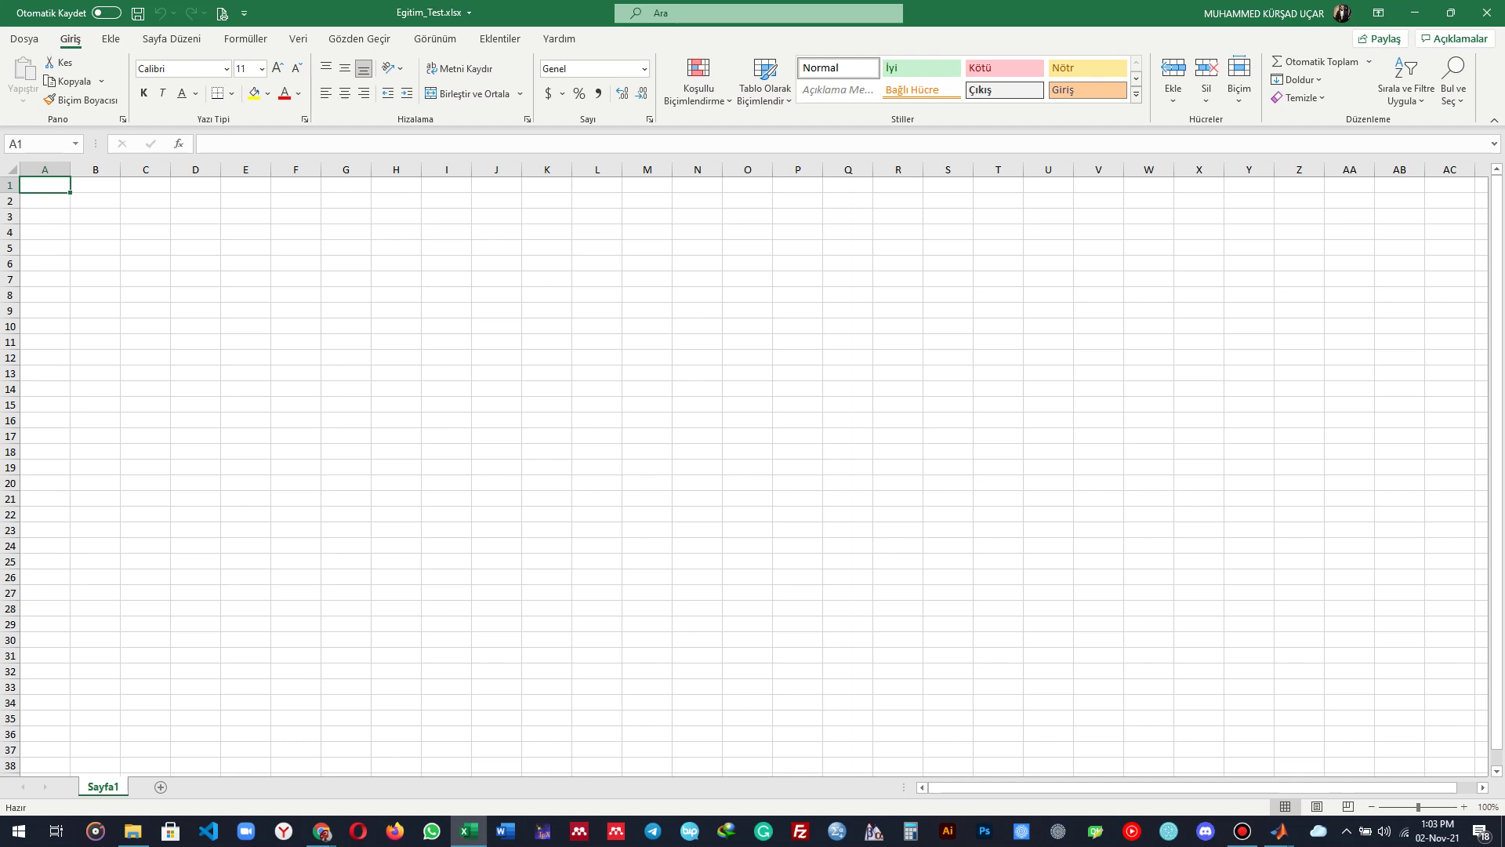
Step: Enter the column headers Eğitim in cell E1 and Test in cell F1
scroll(753, 470, up, 7)
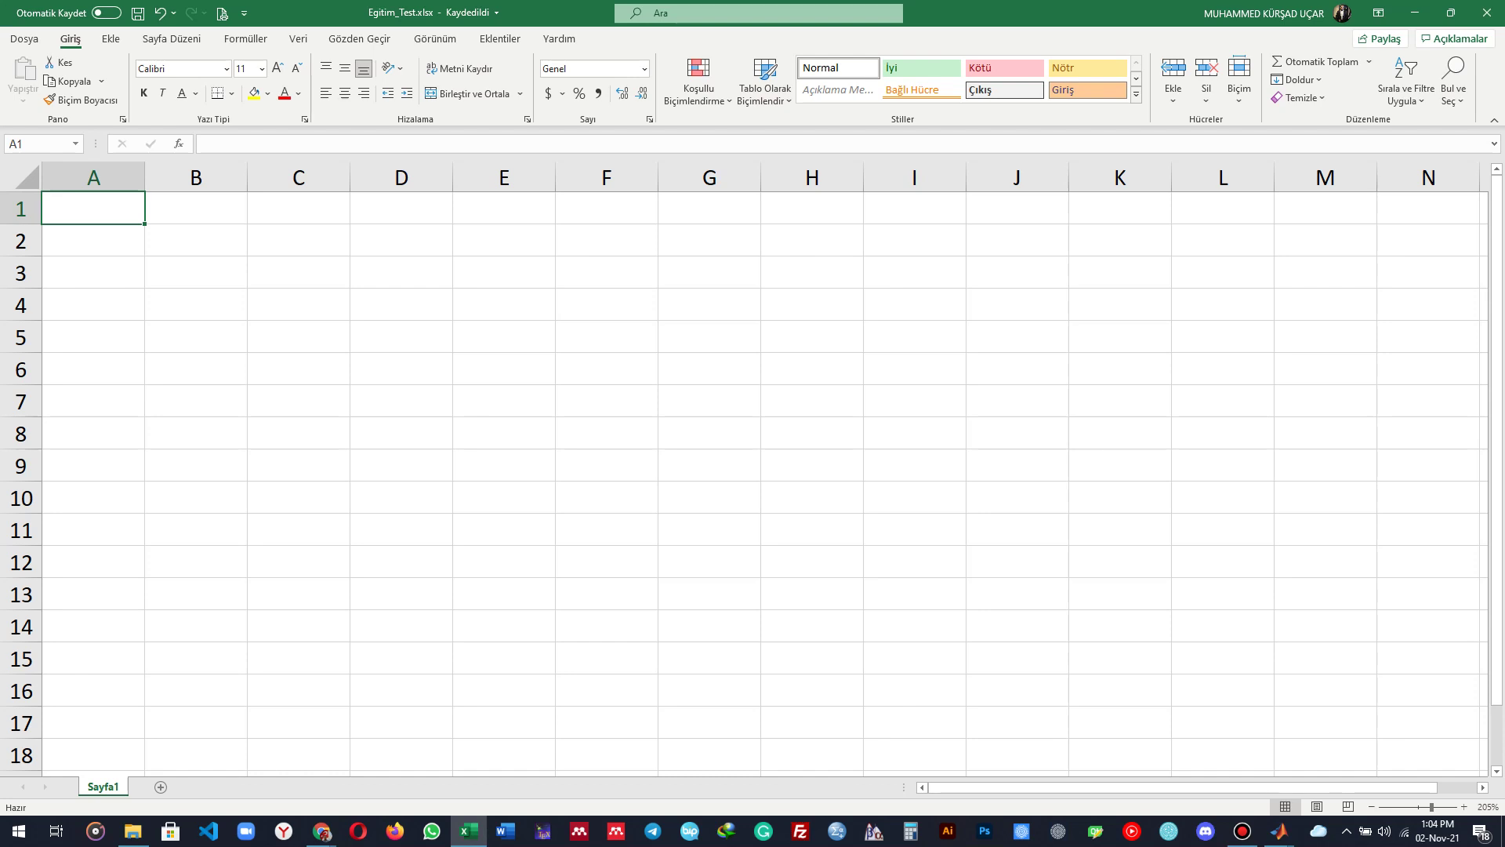
click(504, 401)
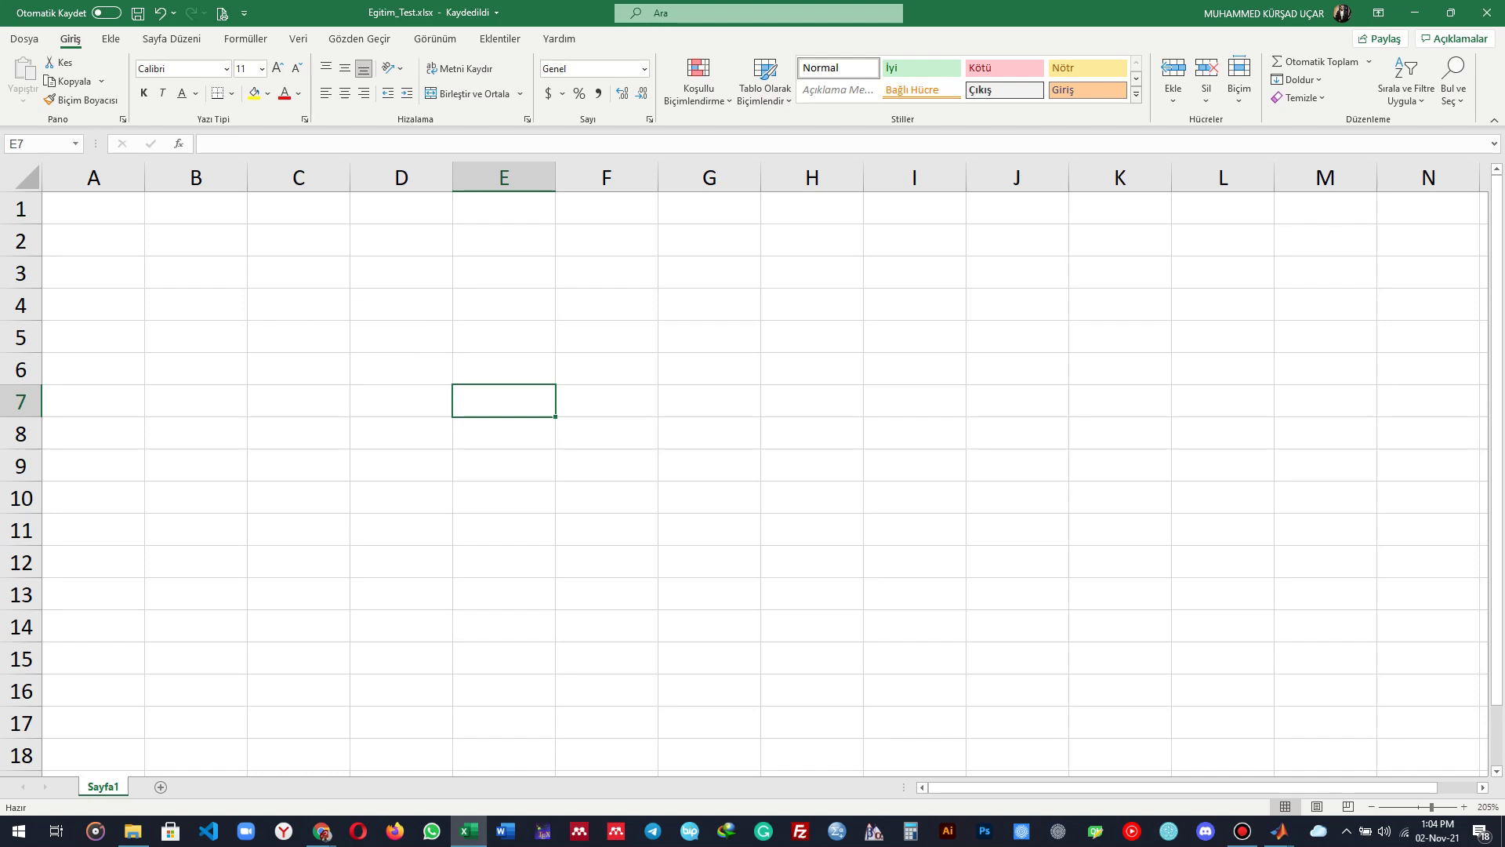
click(503, 209)
text(Eğitim)
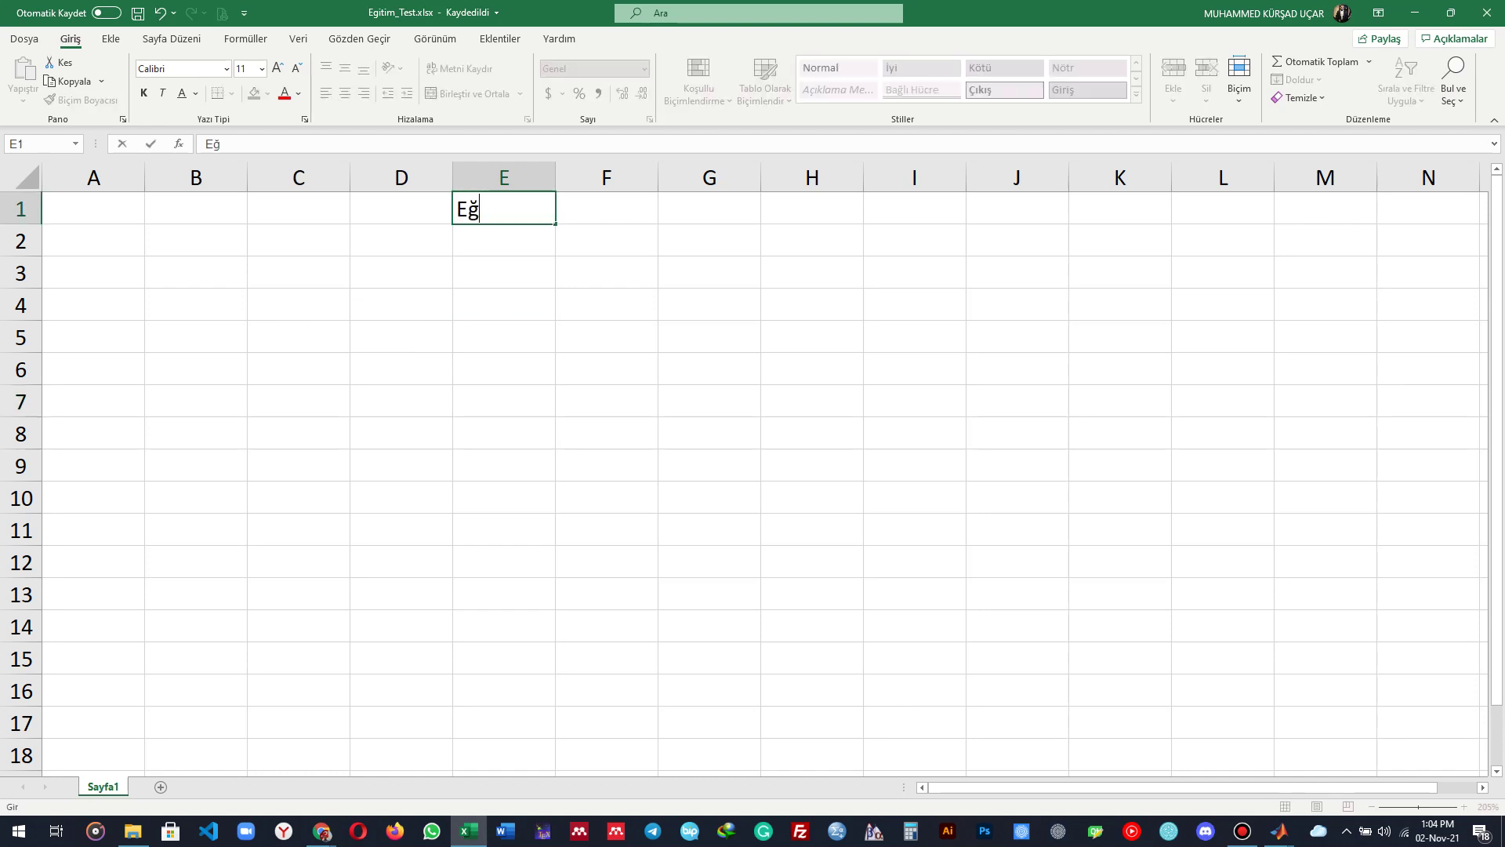
key(Tab)
text(Test)
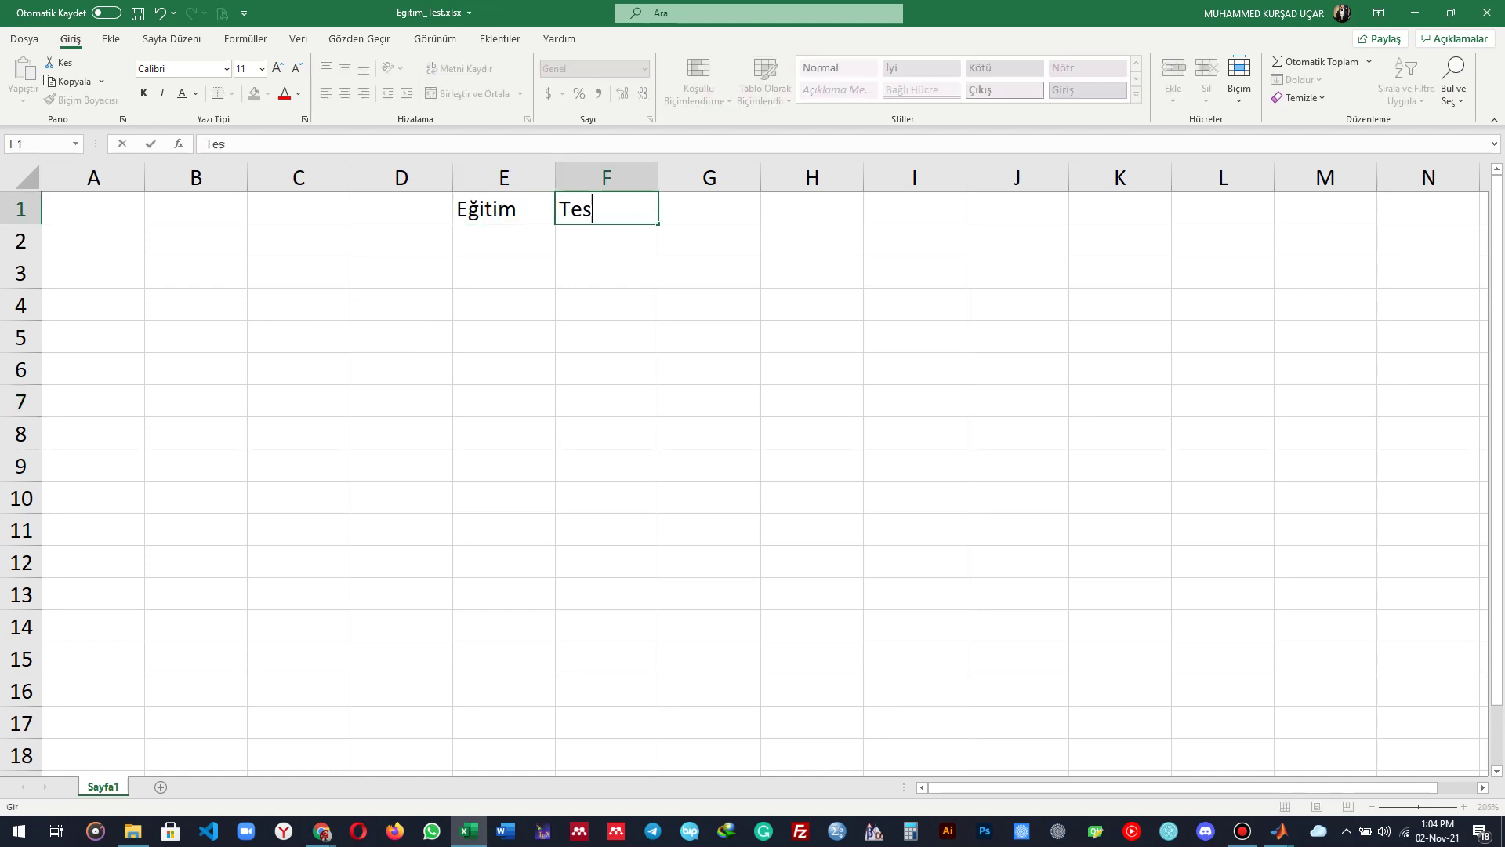
key(Return)
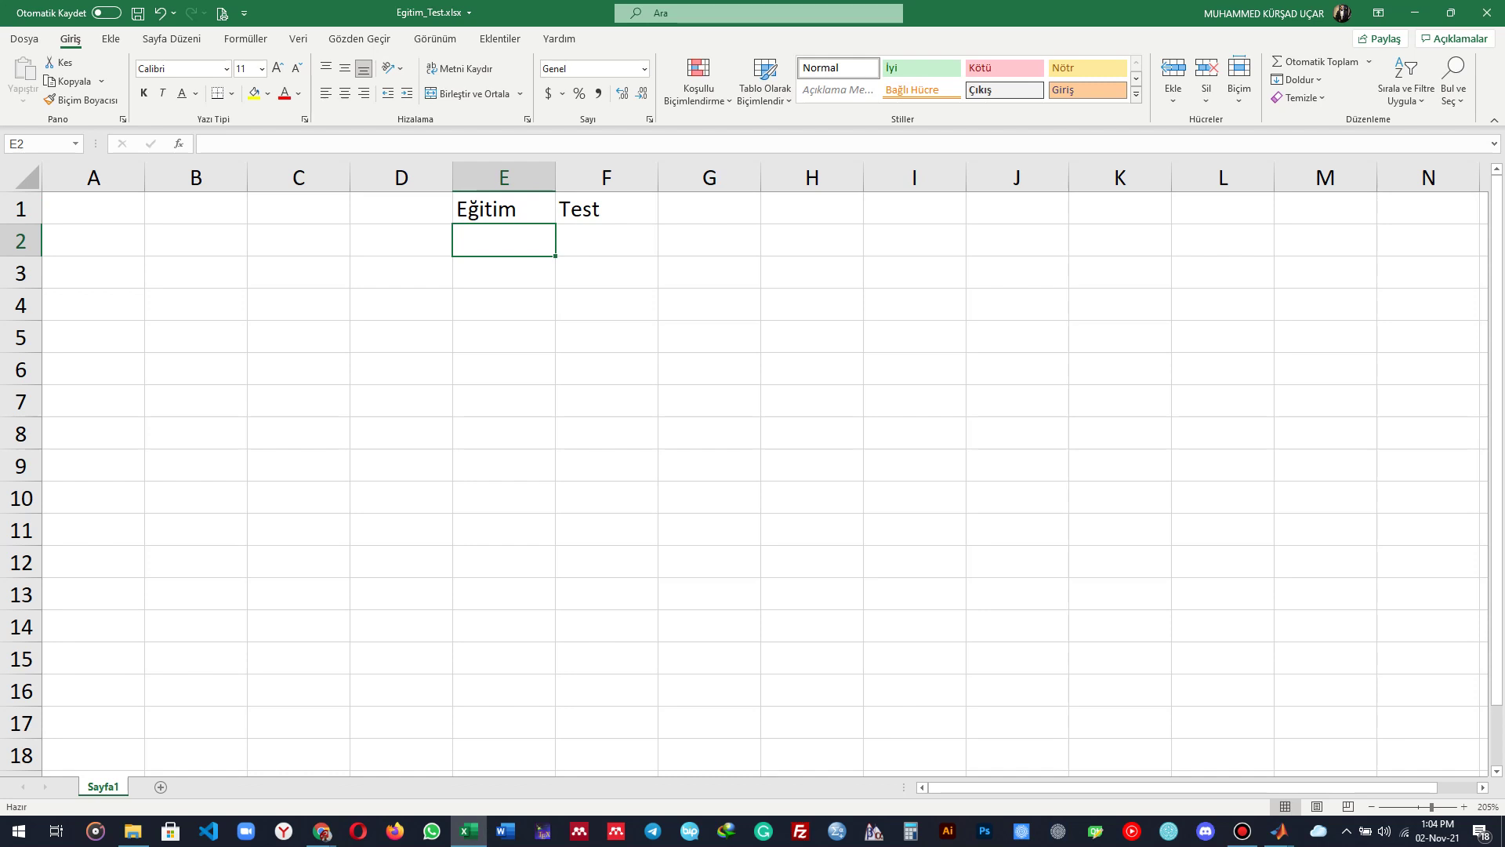
Step: Enter %50 as the first Eğitim value in cell E2
text(%50)
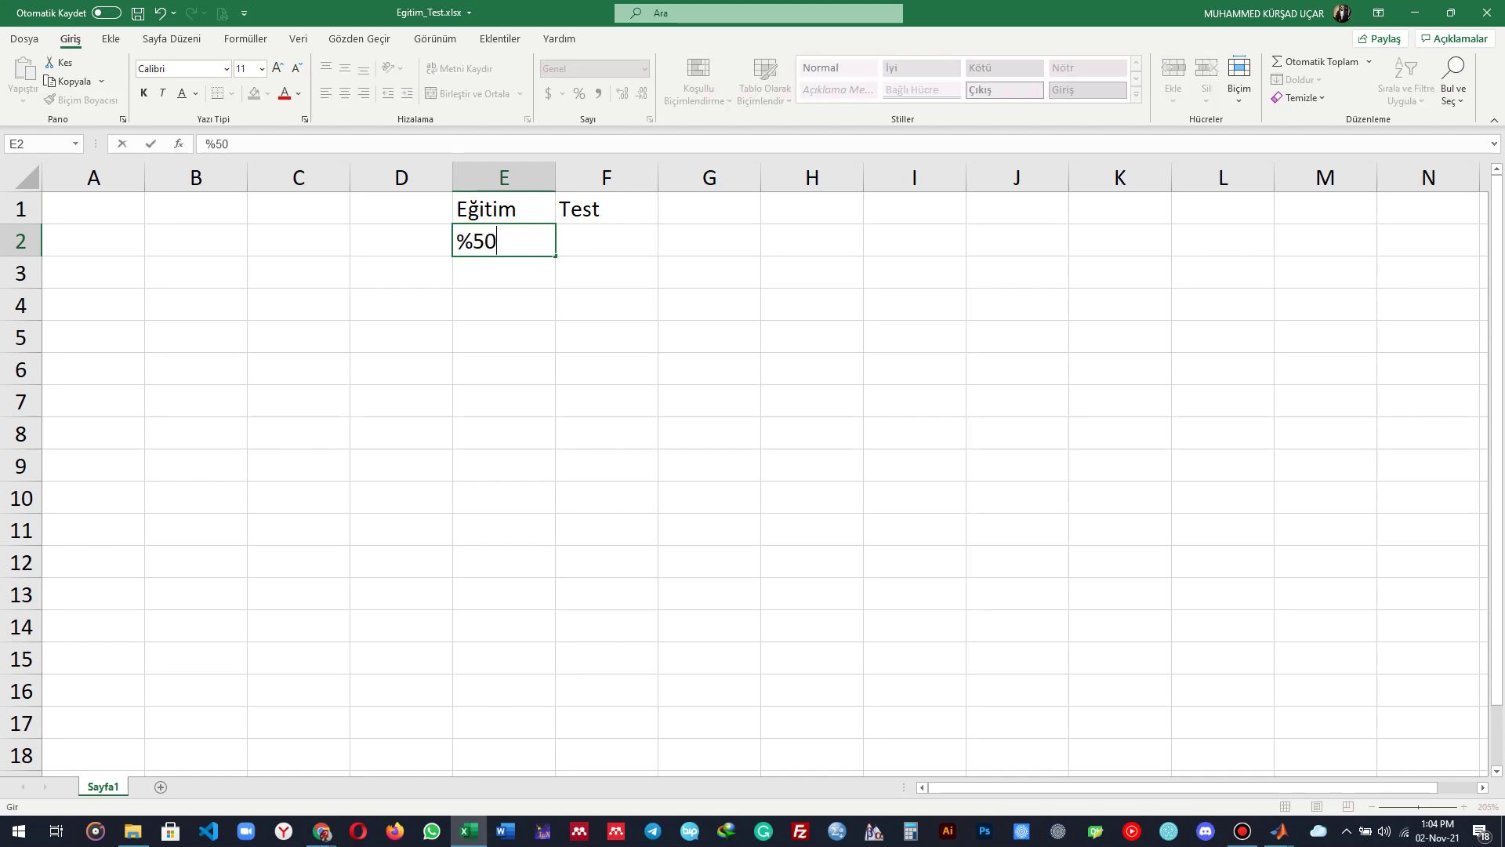
key(Return)
click(606, 240)
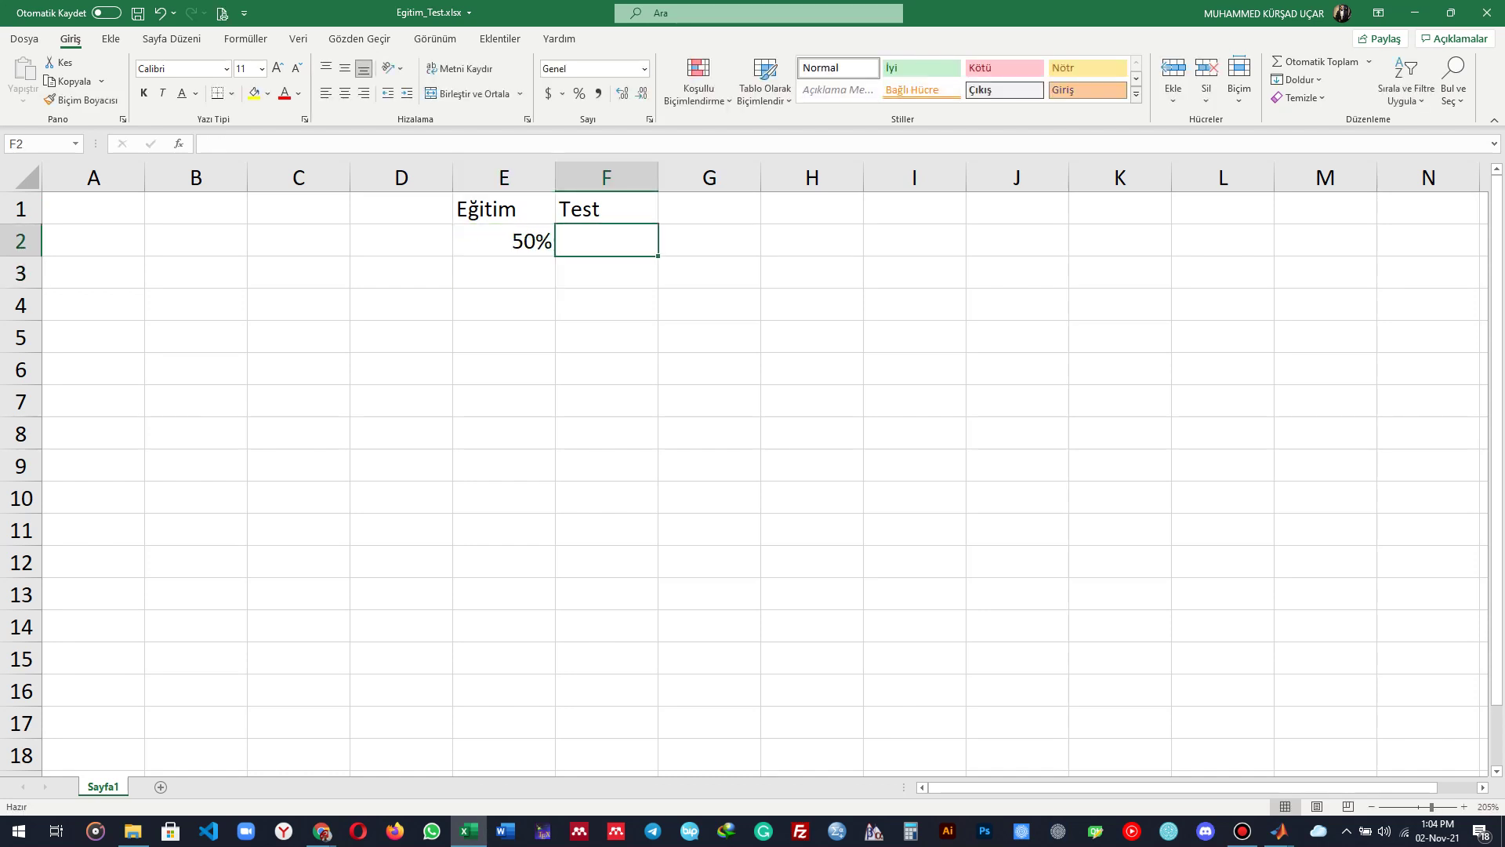
key(F2)
key(Escape)
key(Left)
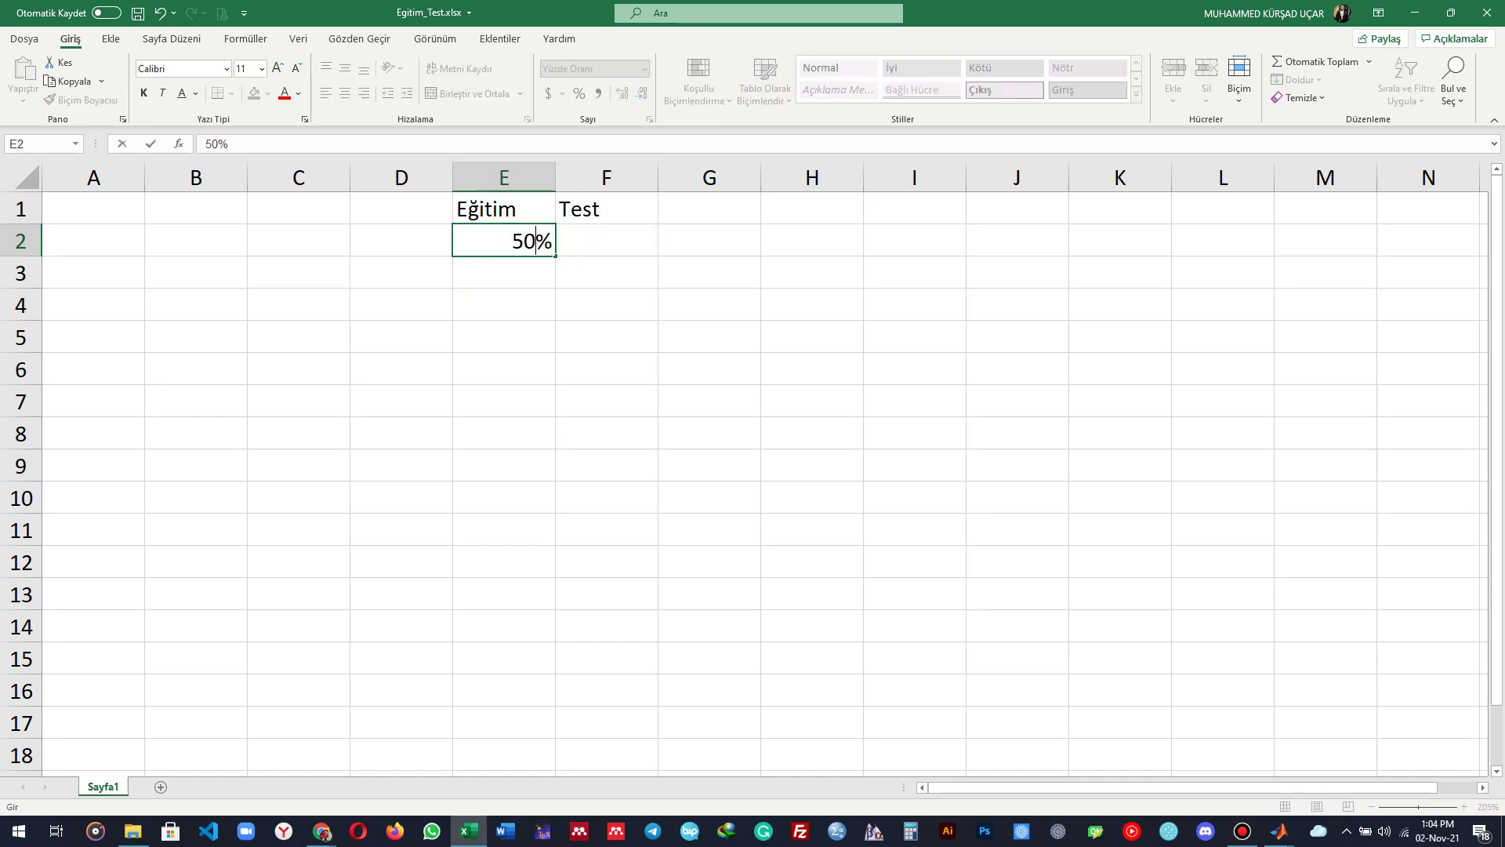
Step: Enter the formula =100-E2 in cell F2 under the Test header
key(Tab)
text(=)
key(Left)
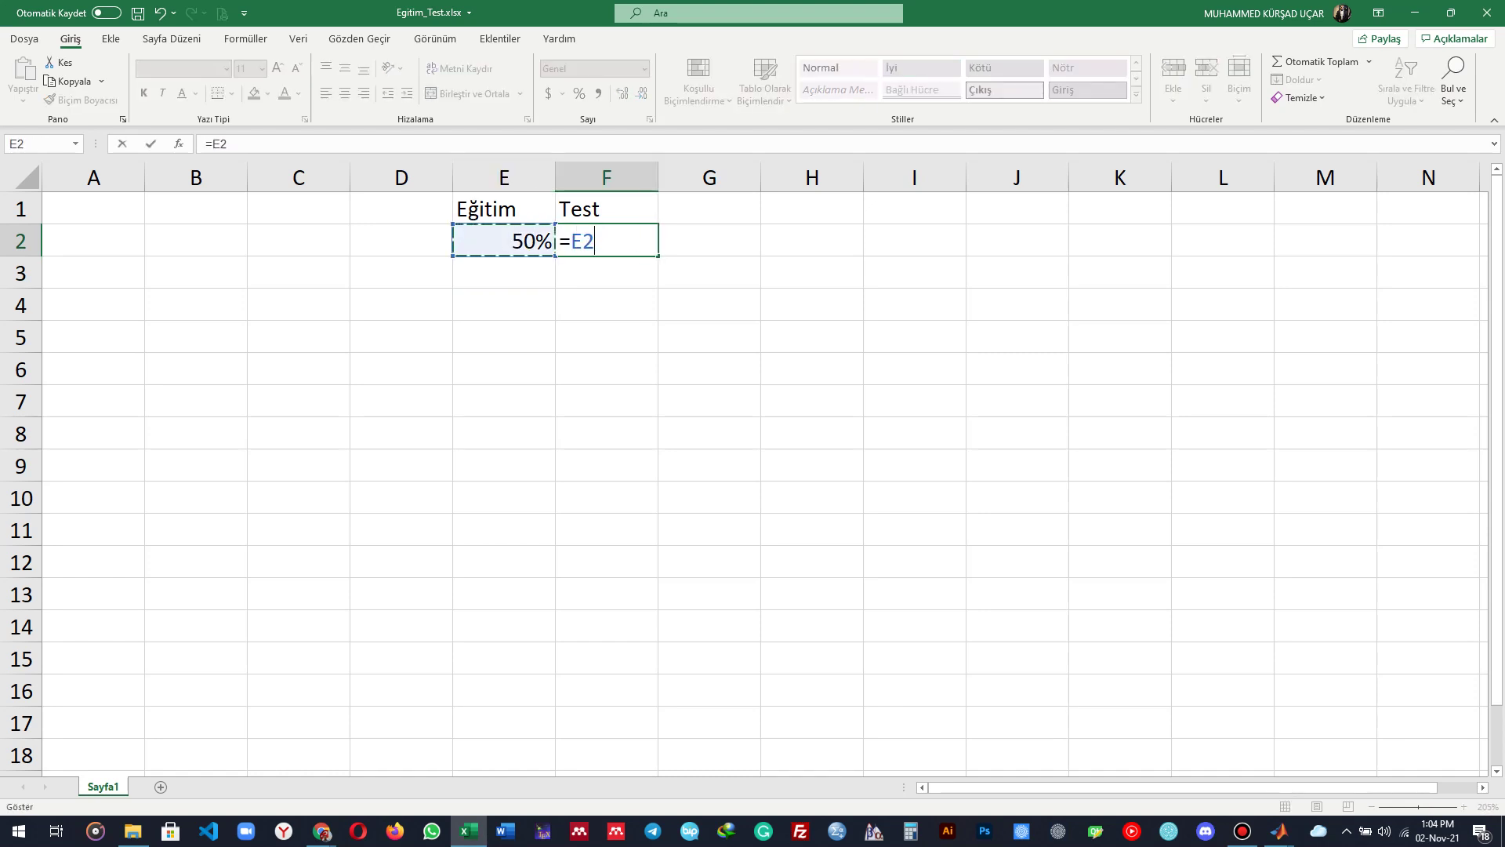
key(BackSpace)
key(BackSpace)
text(100-)
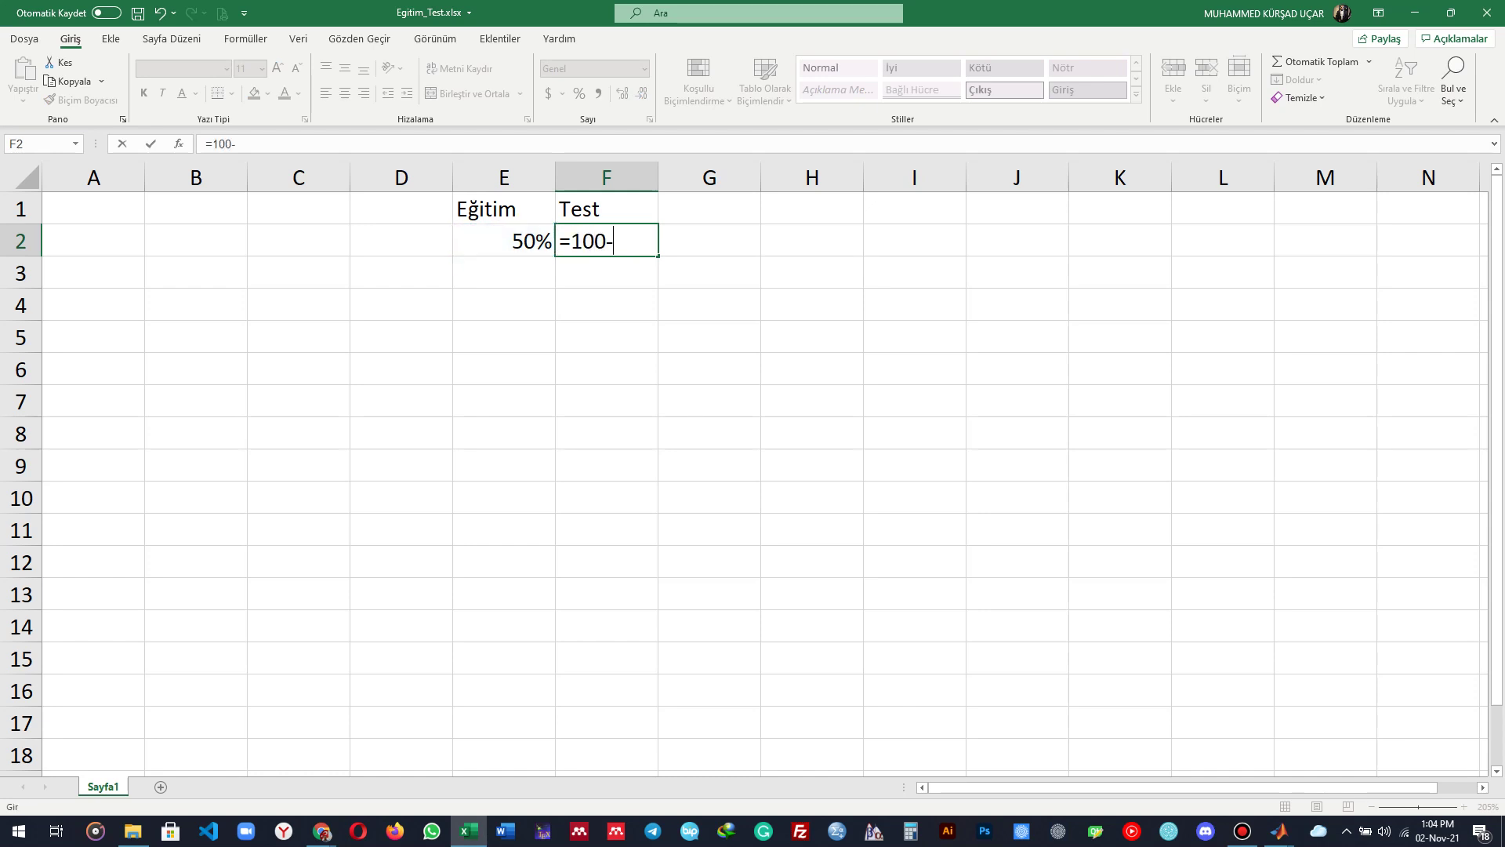
key(Left)
key(Return)
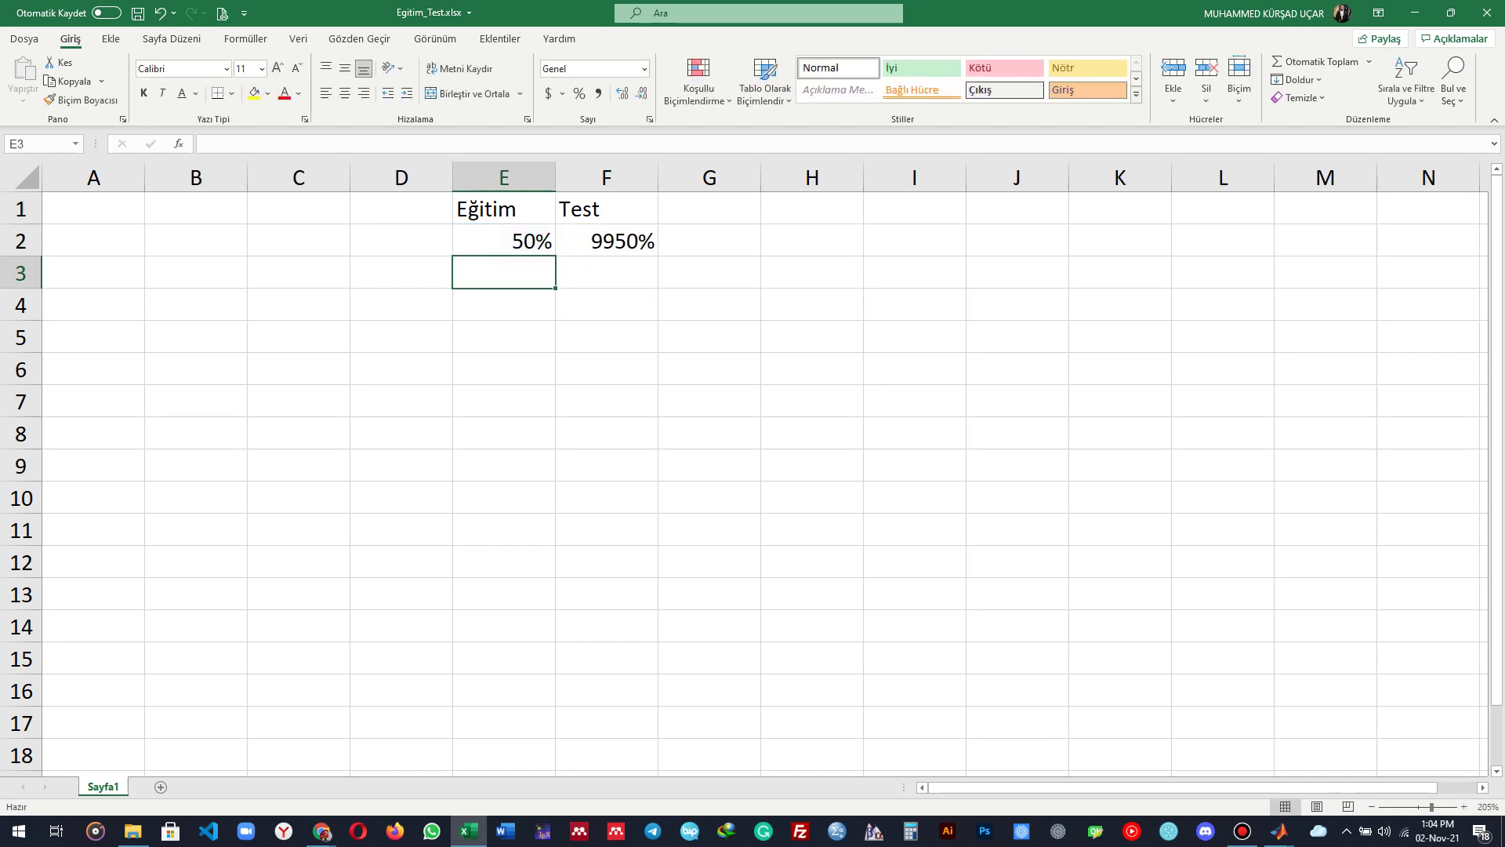
click(605, 240)
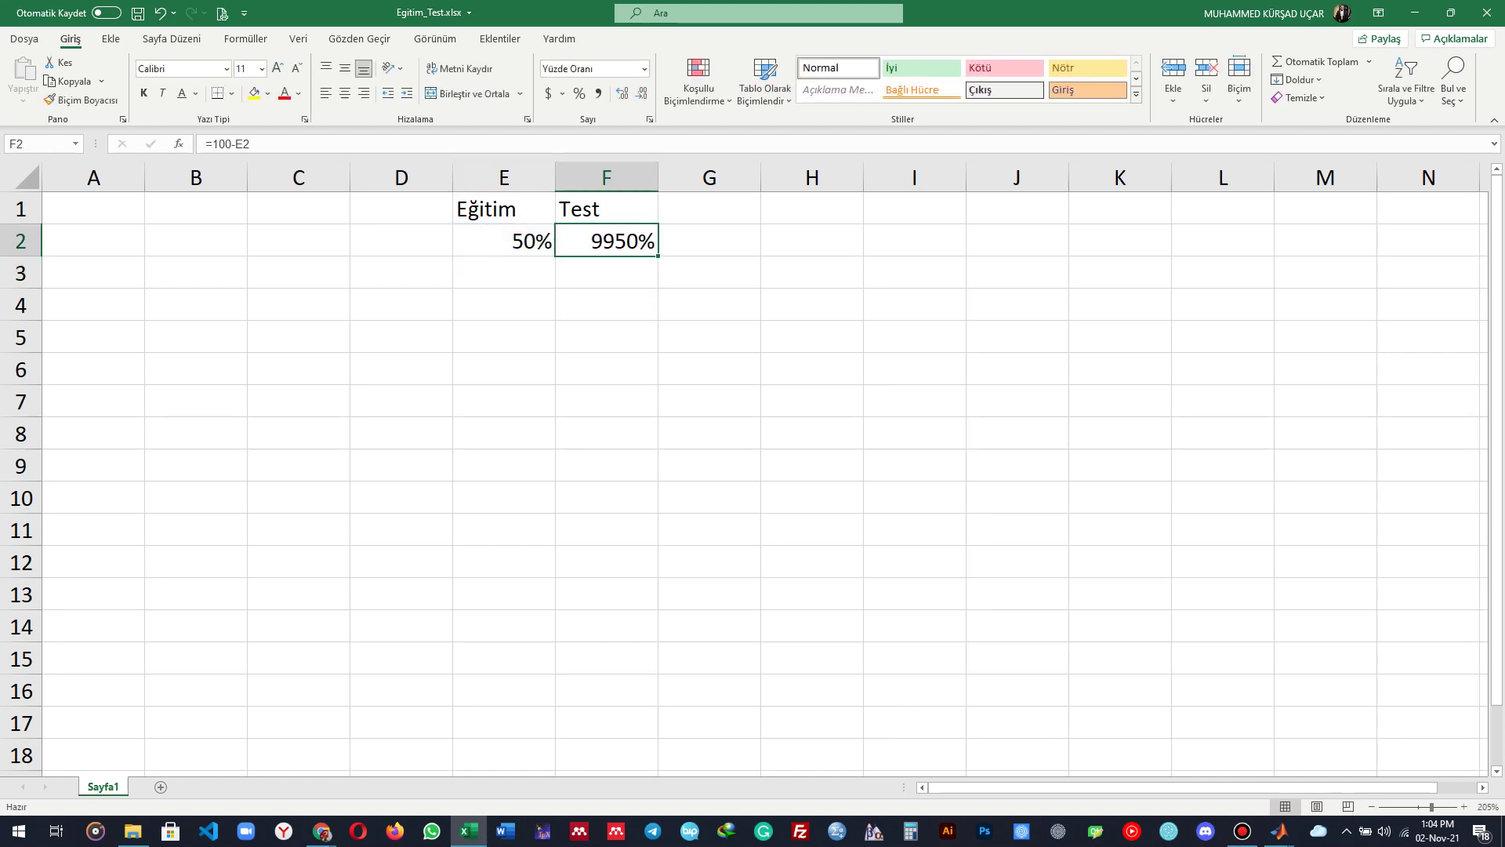
drag(504, 240, 611, 396)
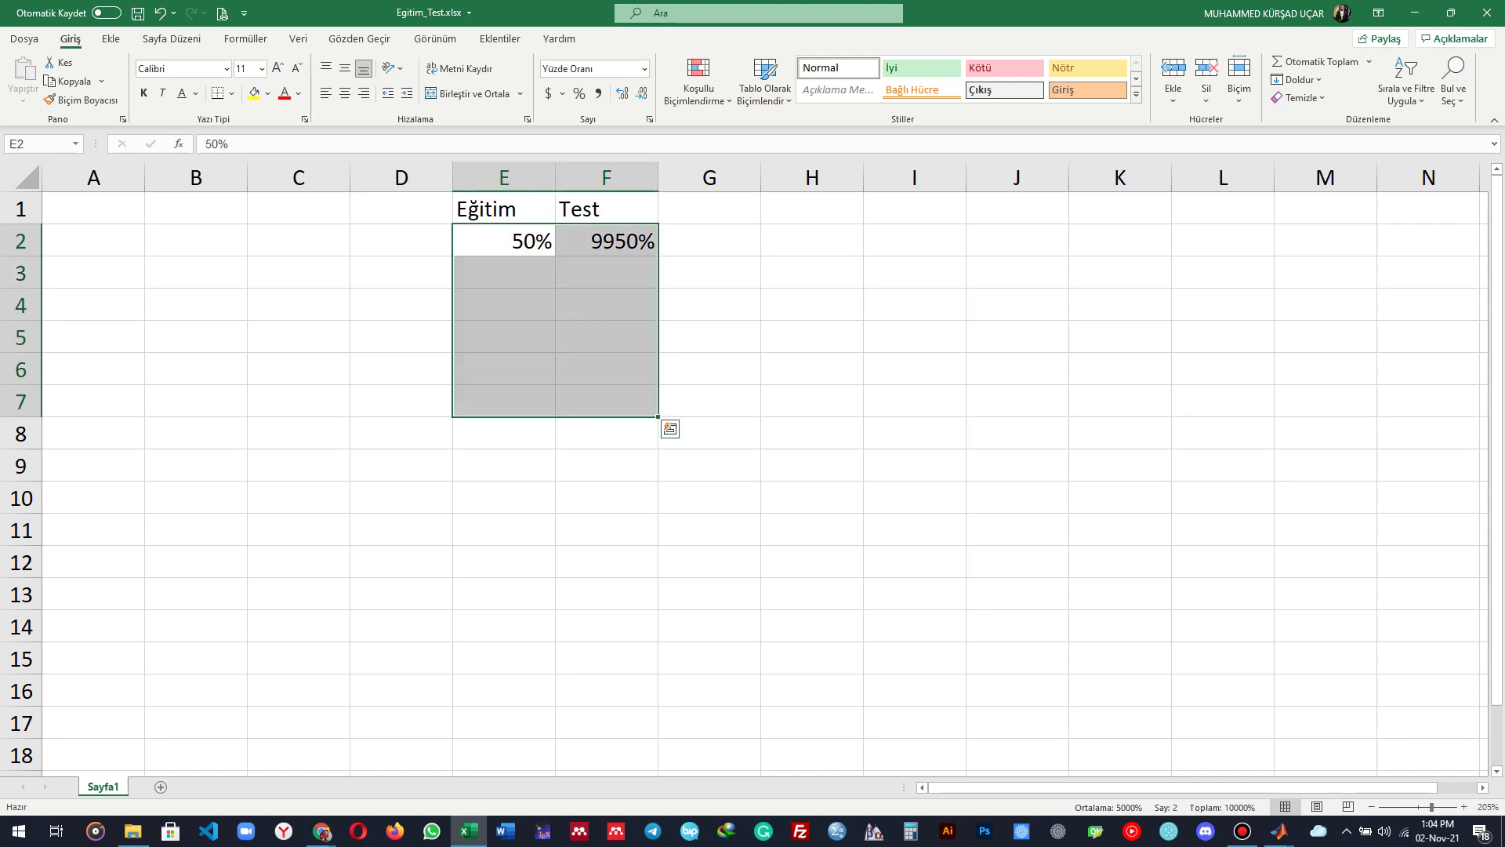
right_click(610, 396)
mouse_move(659, 638)
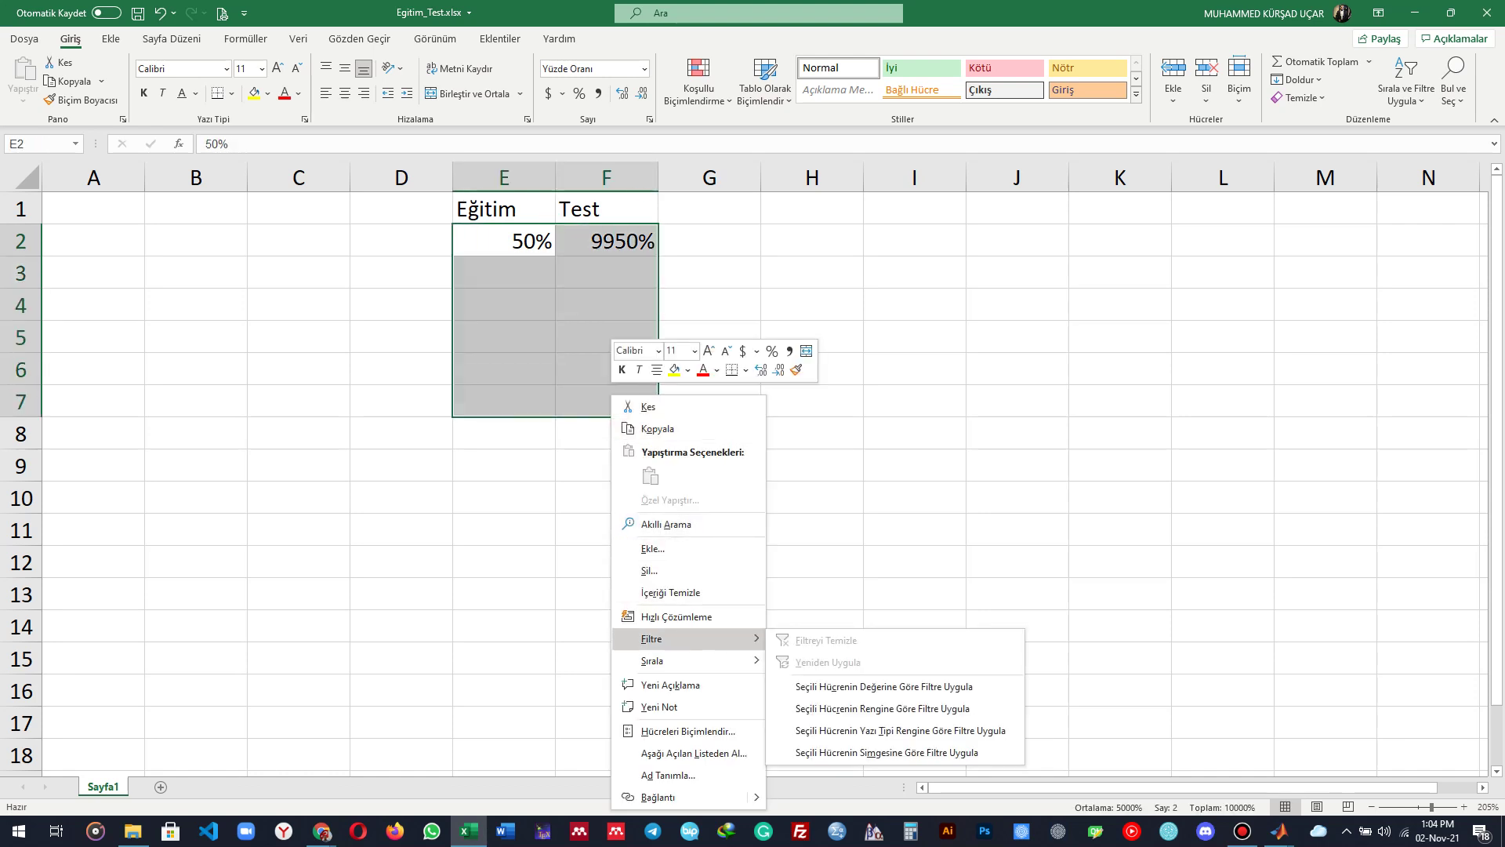
key(Escape)
key(Escape)
Step: Format columns E and F as Sayı (number) with 0 decimal places
drag(504, 178, 603, 180)
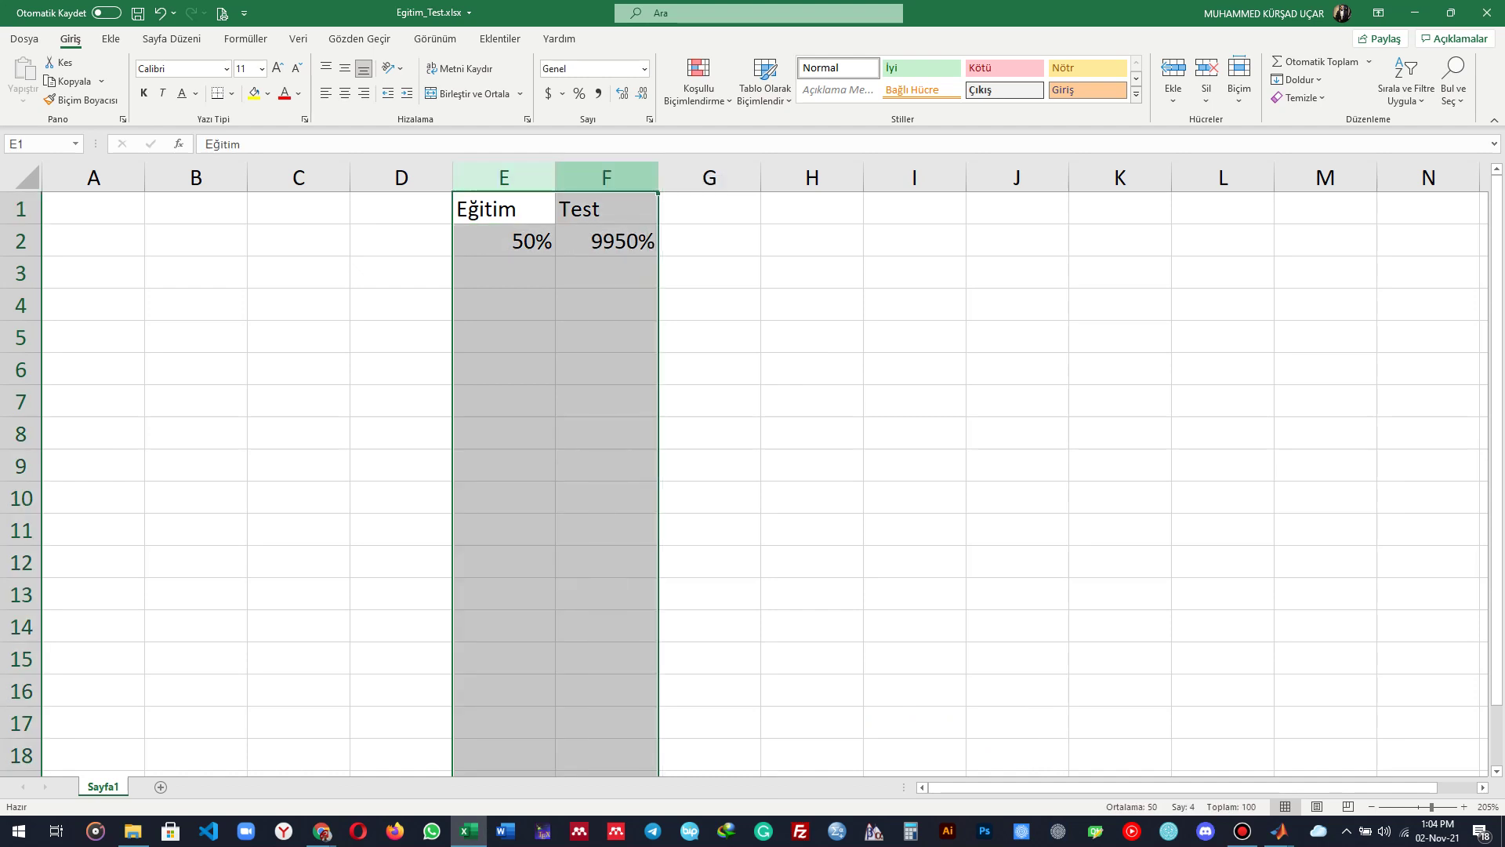
right_click(603, 182)
click(679, 379)
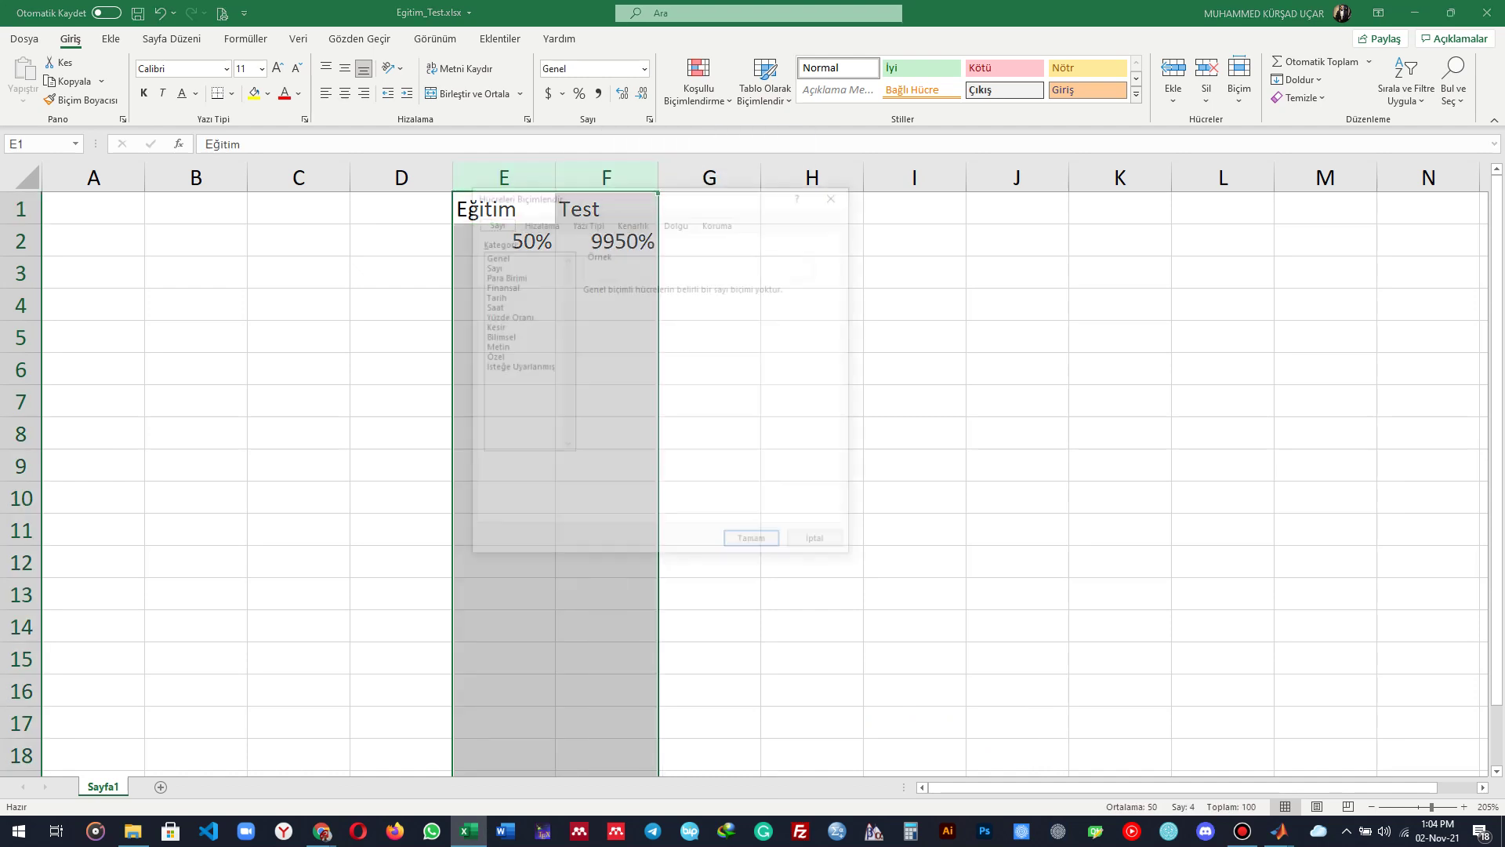
click(518, 265)
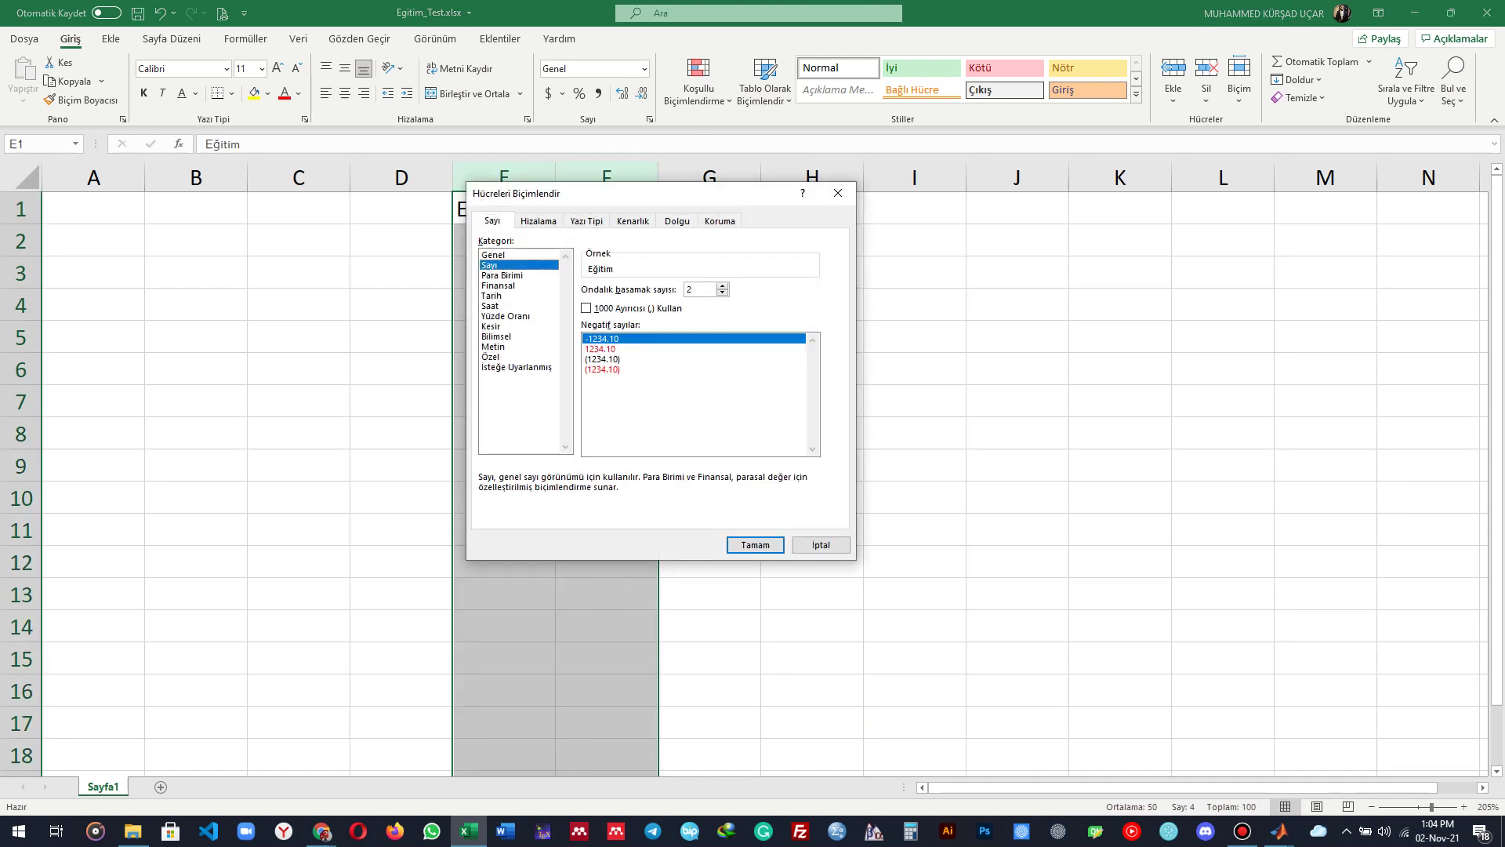
double_click(721, 293)
click(754, 544)
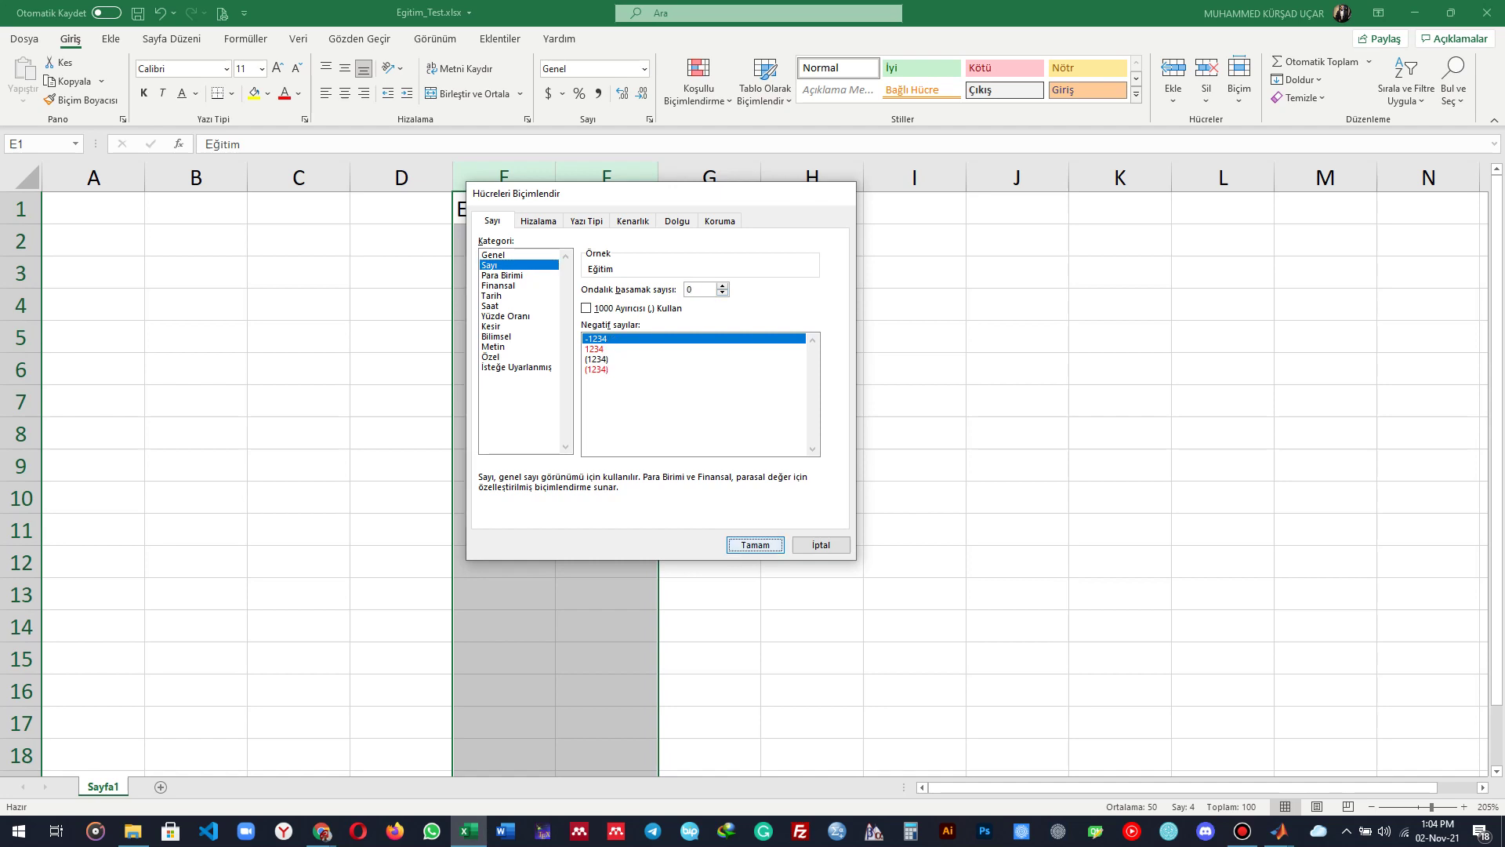
Step: Set the Eğitim value in cell E2 to 50
click(503, 240)
text(6)
key(BackSpace)
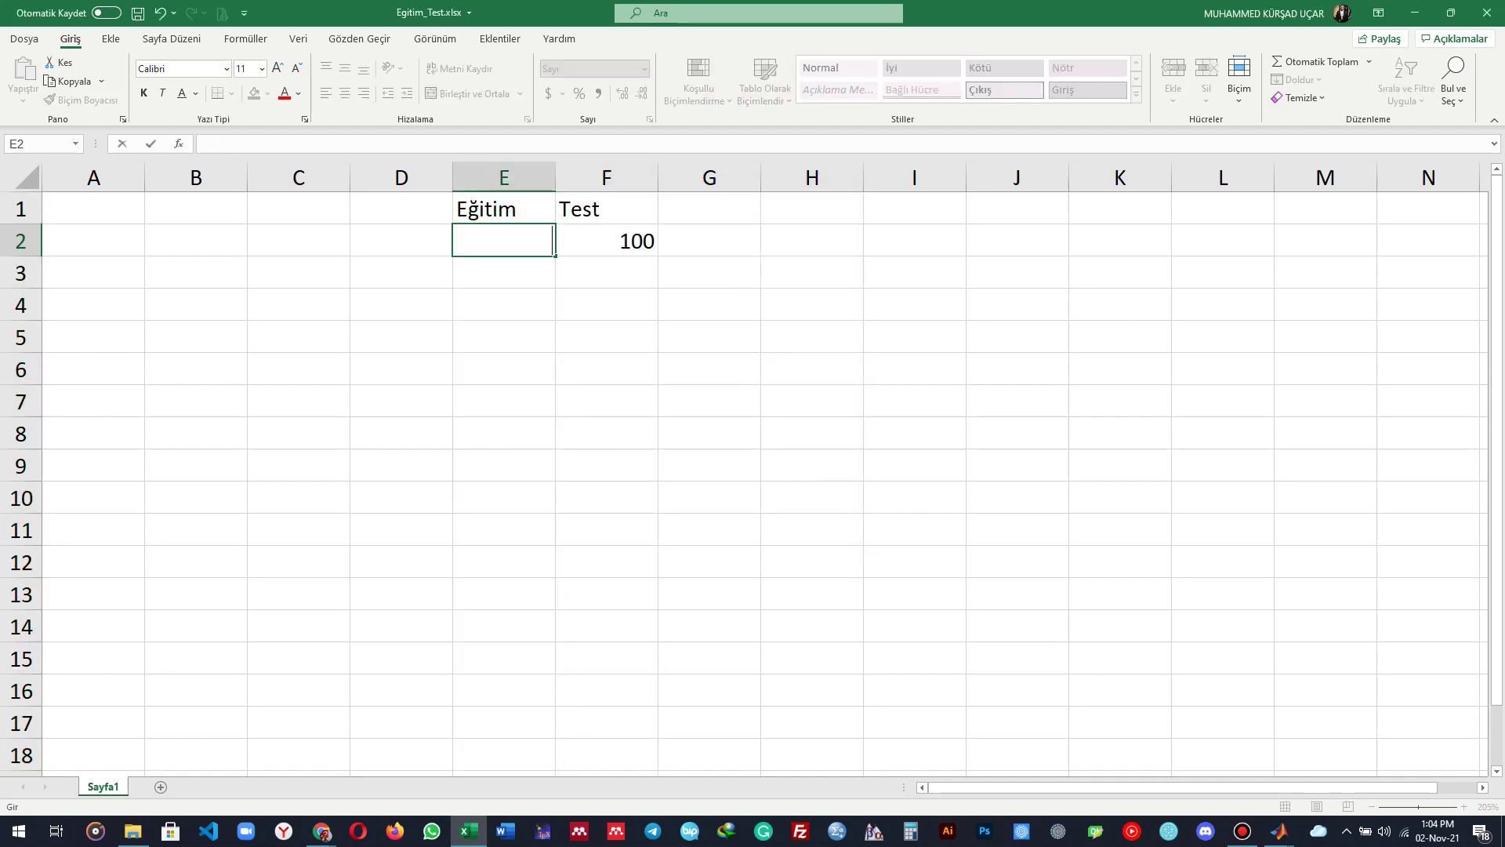
text(50)
key(Tab)
Step: Center columns E and F horizontally and vertically, and save the workbook
drag(503, 177, 605, 178)
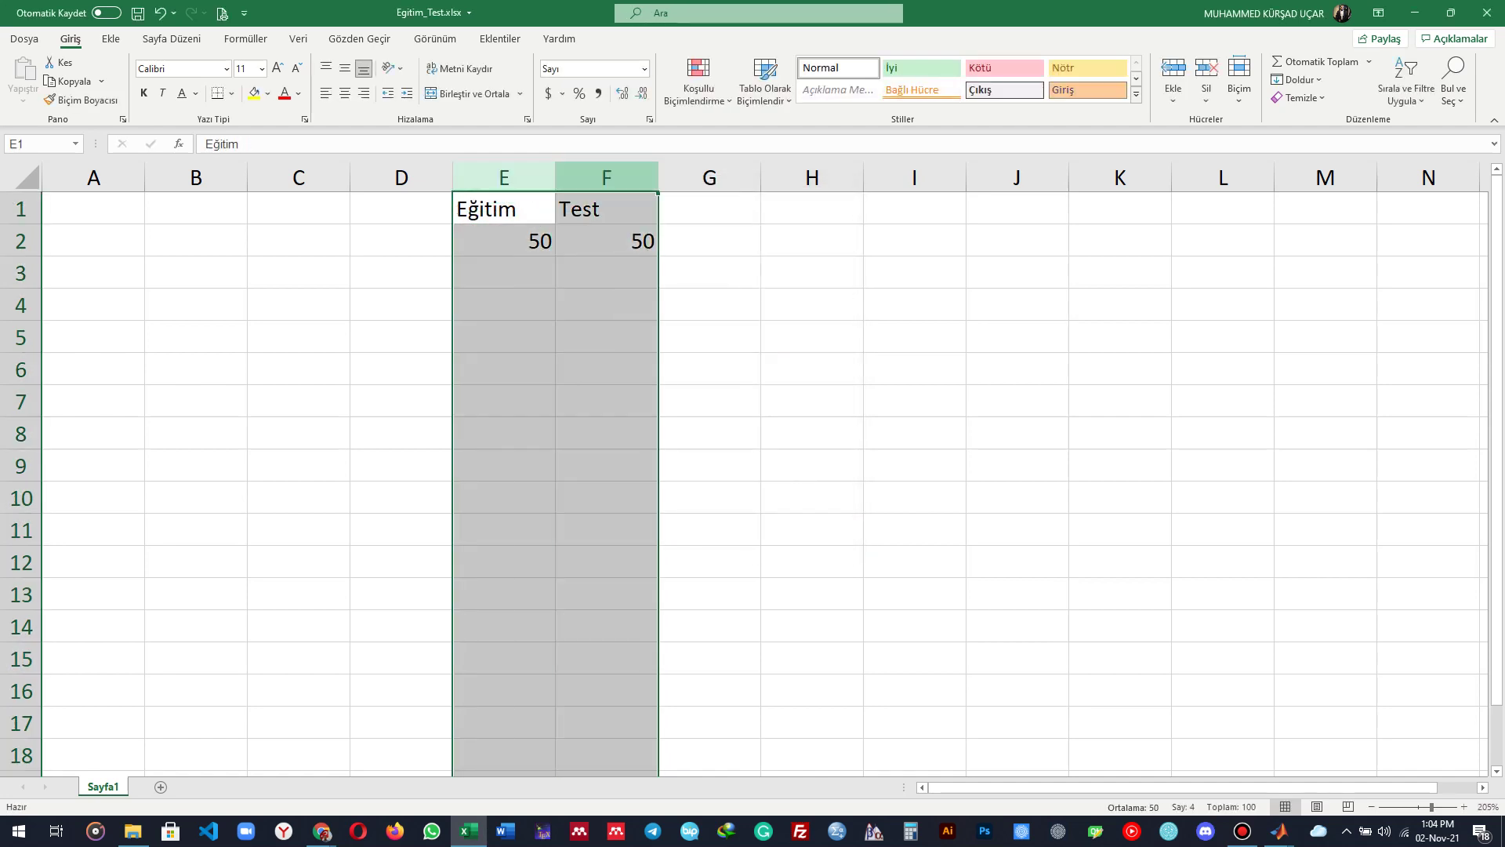
click(345, 93)
click(344, 68)
click(503, 272)
key(ctrl+s)
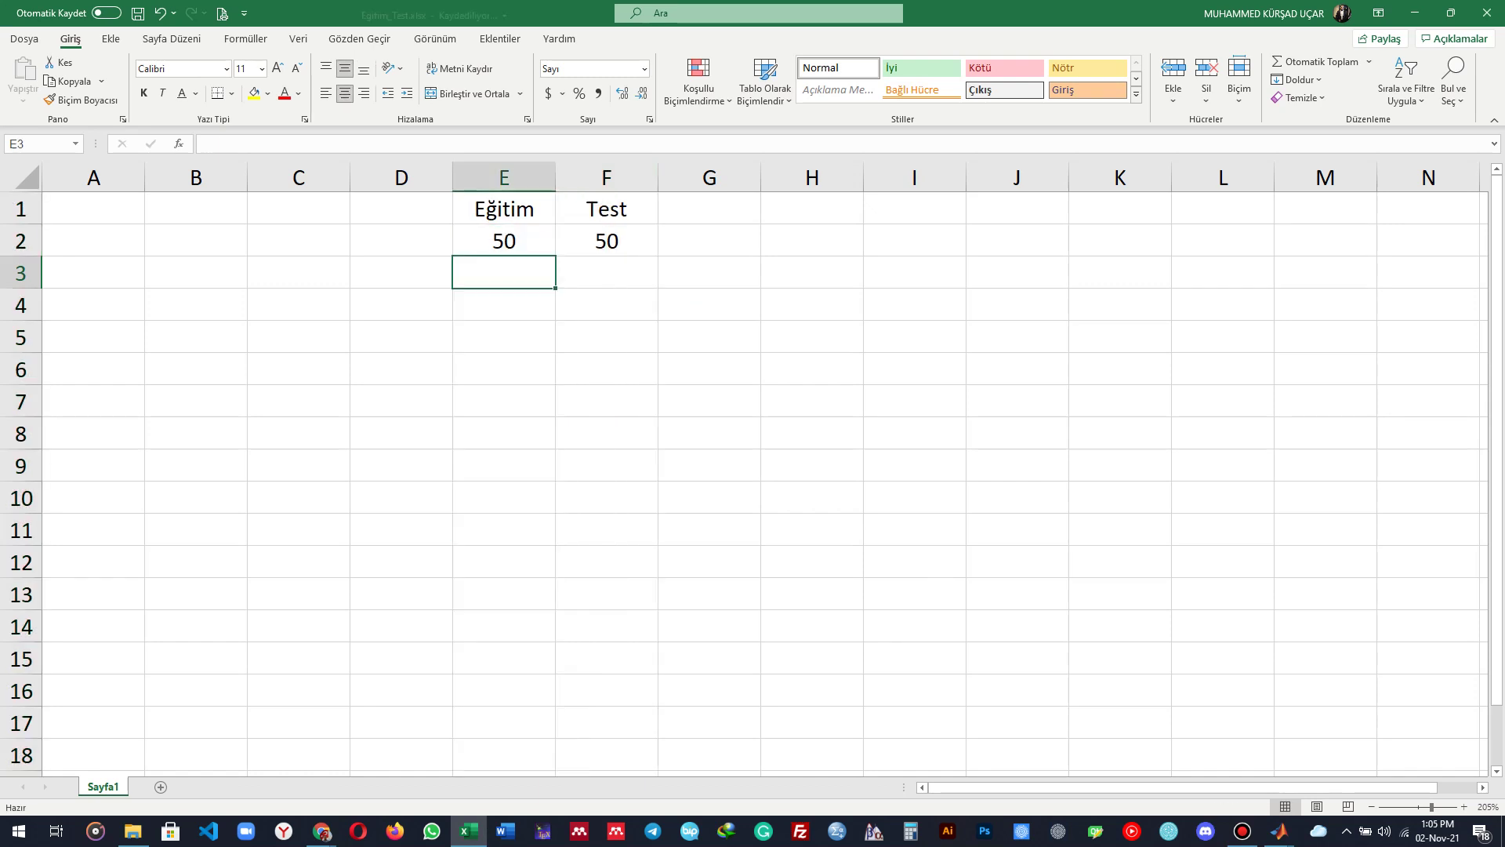
Step: Enter the Eğitim values 55, 60, 65, 70, 75, 80, 85 and 90 in cells E3 to E10
text(45)
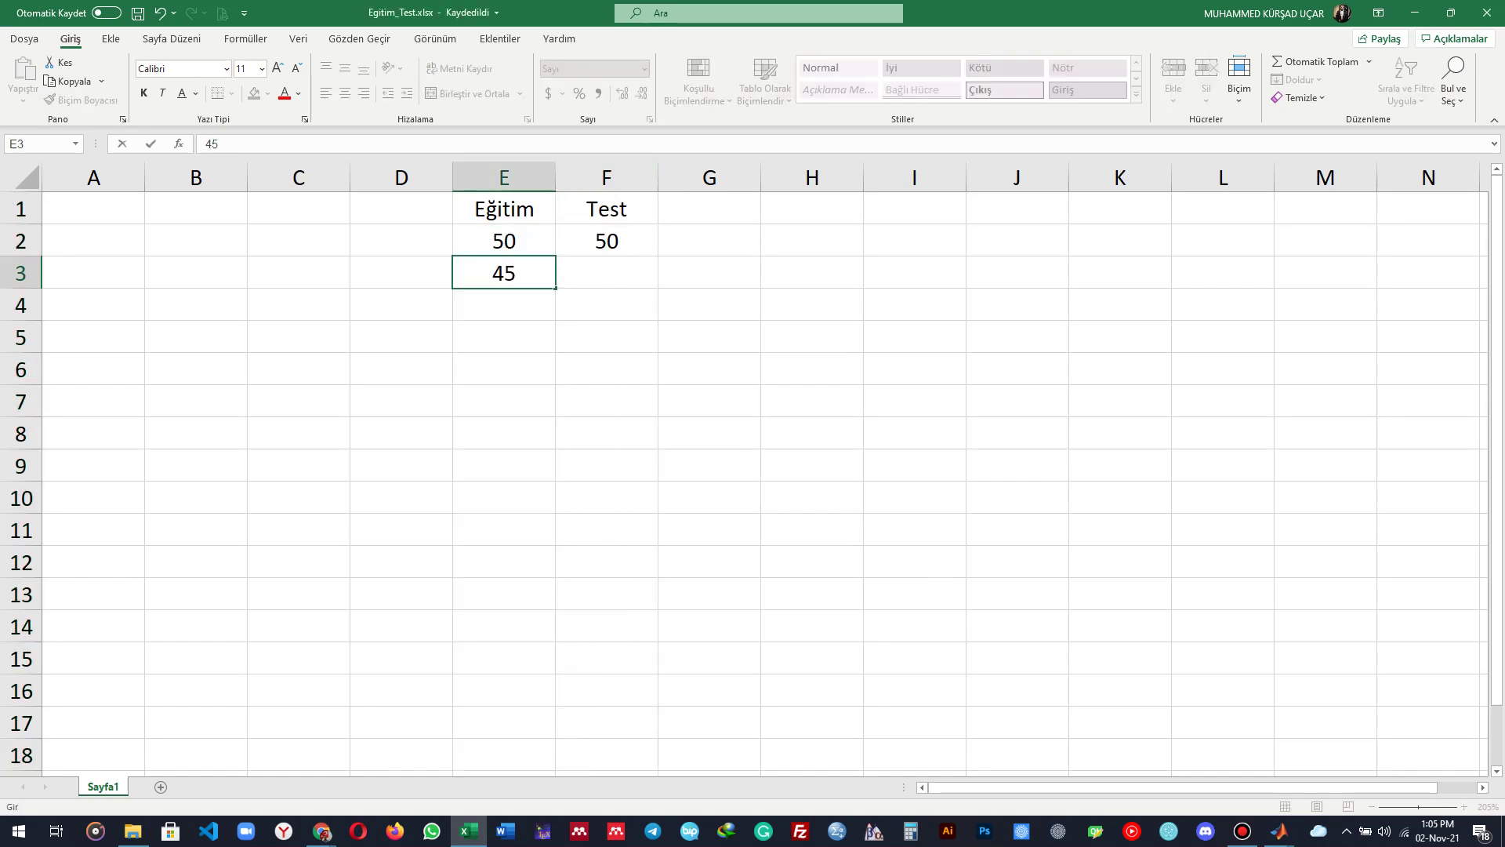
key(Escape)
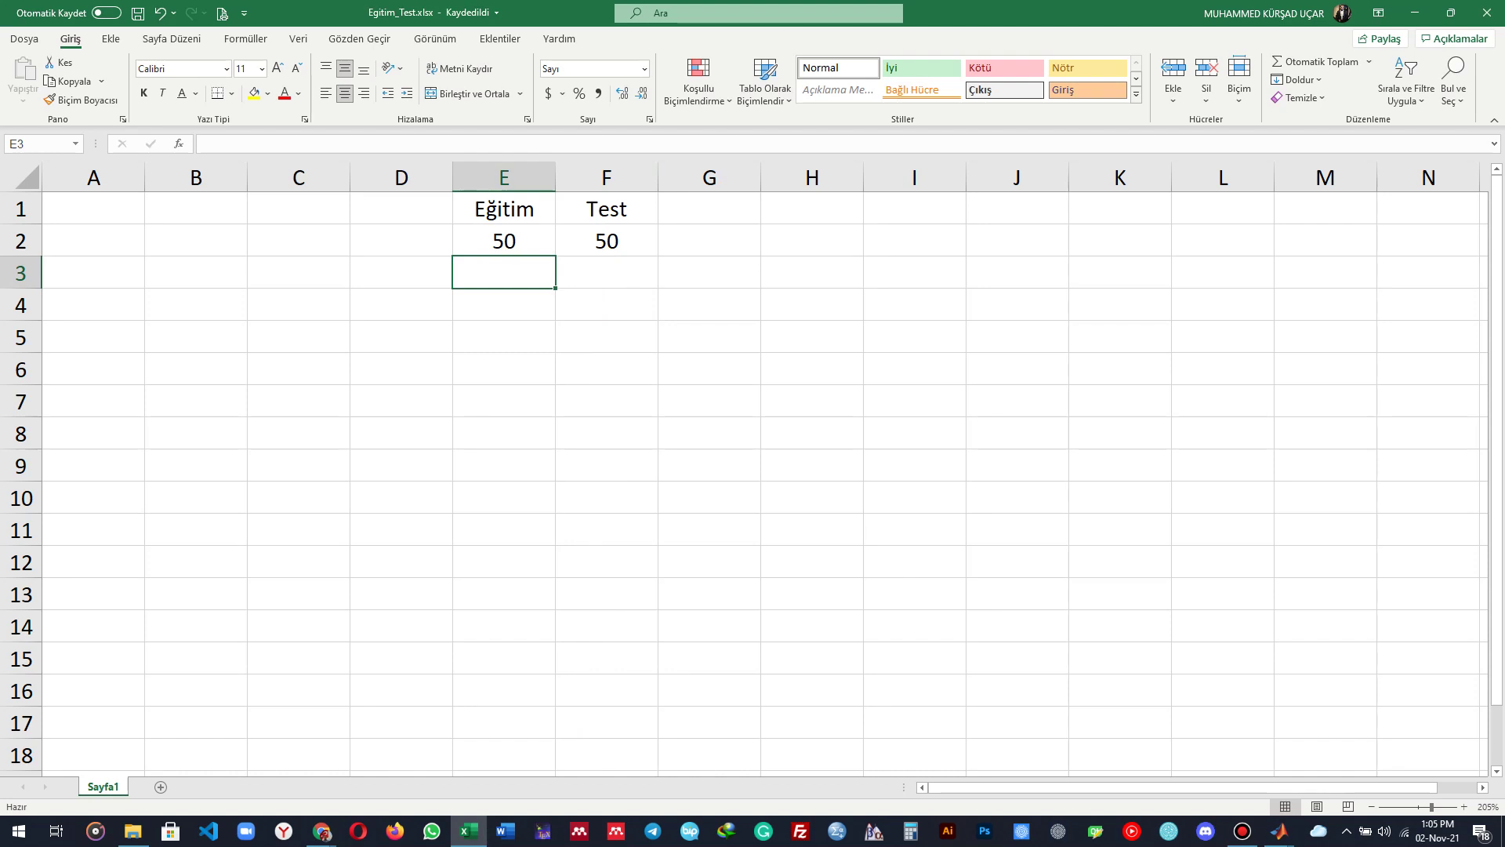
text(55)
key(Return)
text(60)
key(Return)
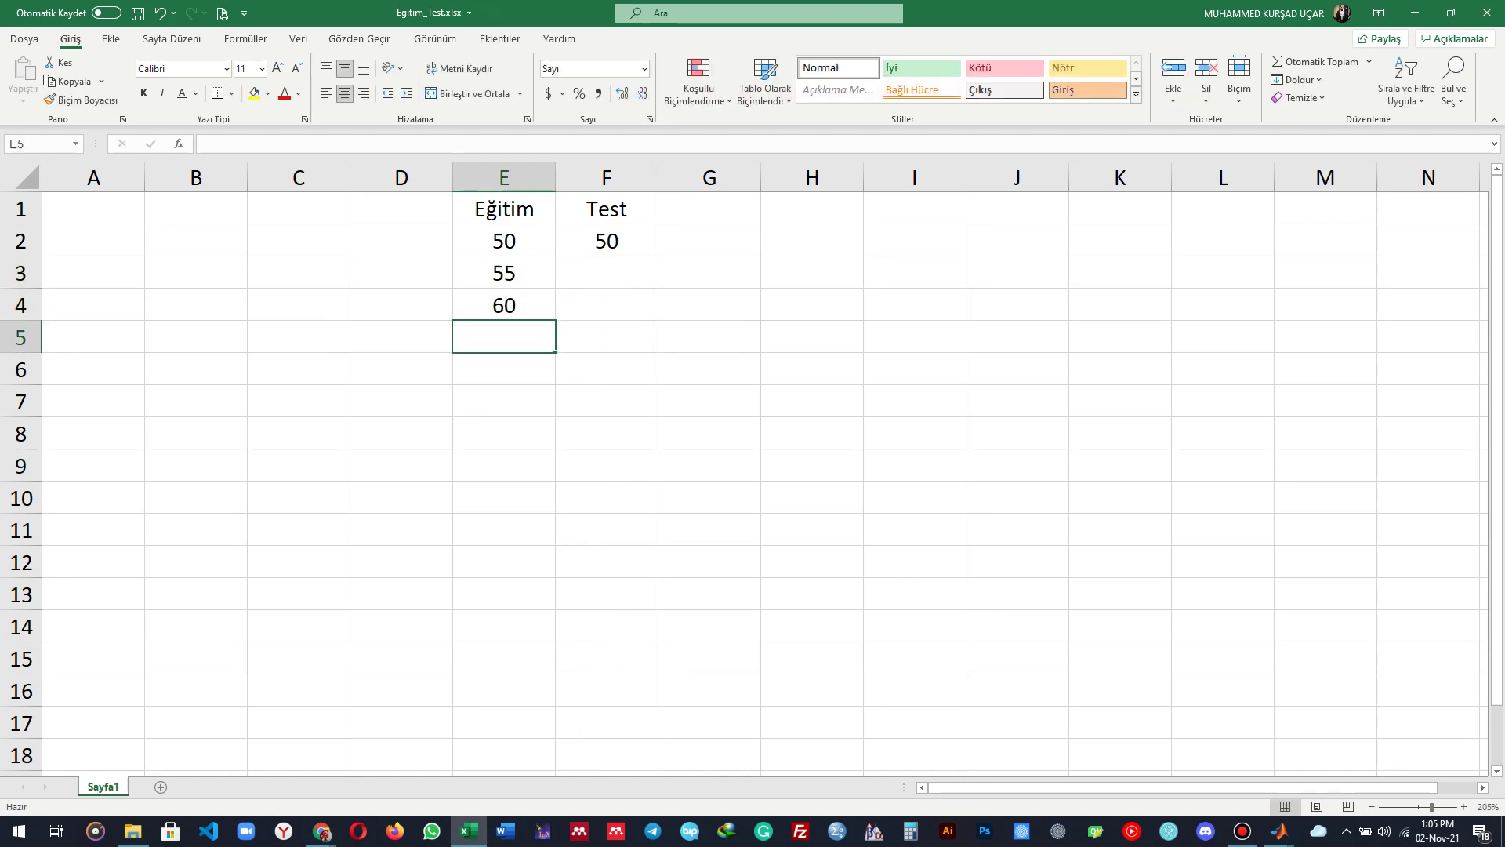
text(65)
key(Return)
text(70)
key(Return)
text(8)
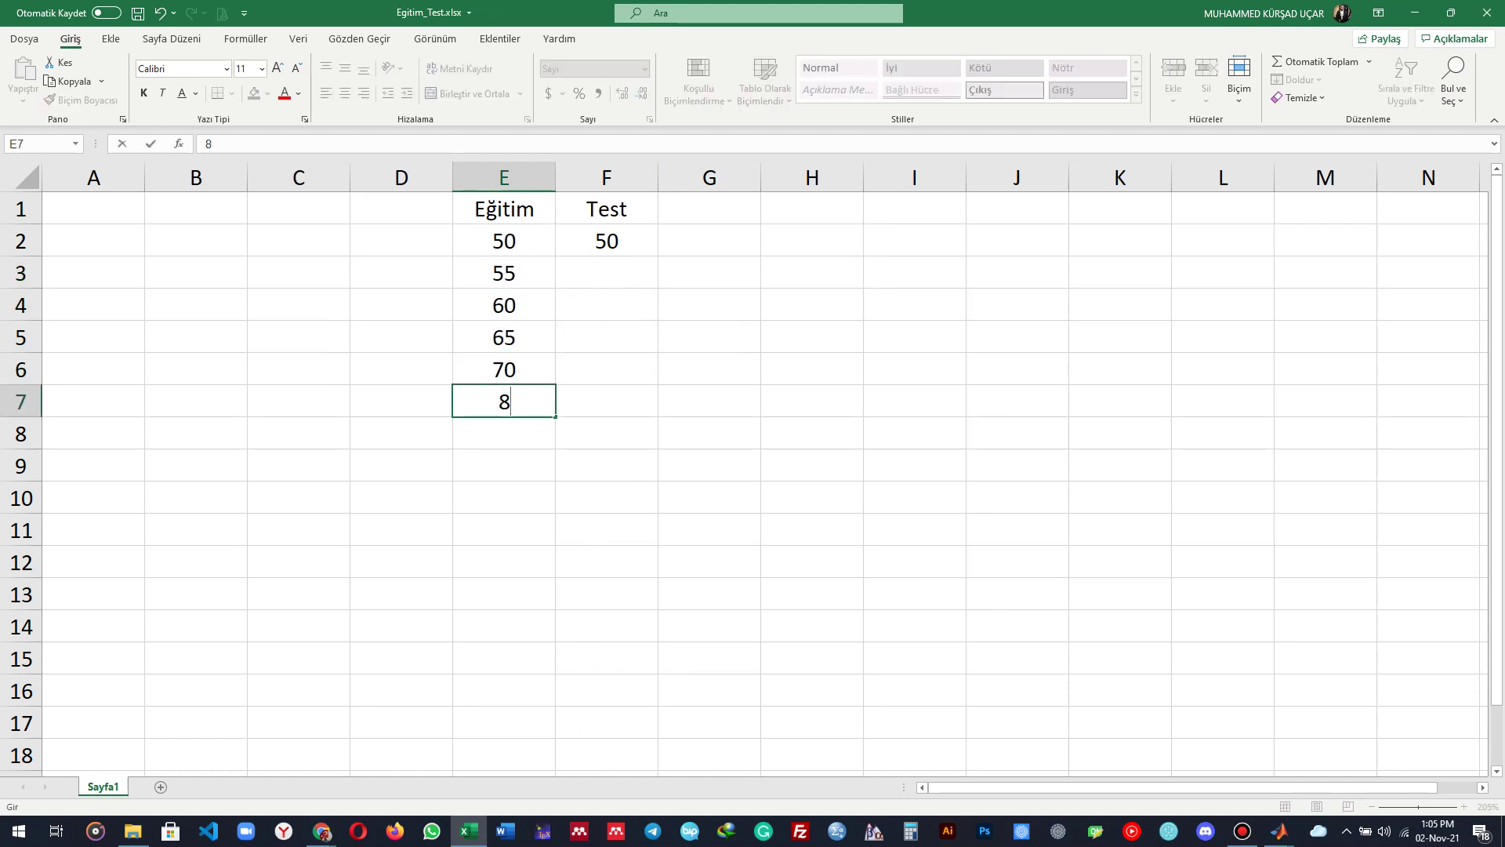
key(BackSpace)
text(75)
key(Return)
text(80)
key(Return)
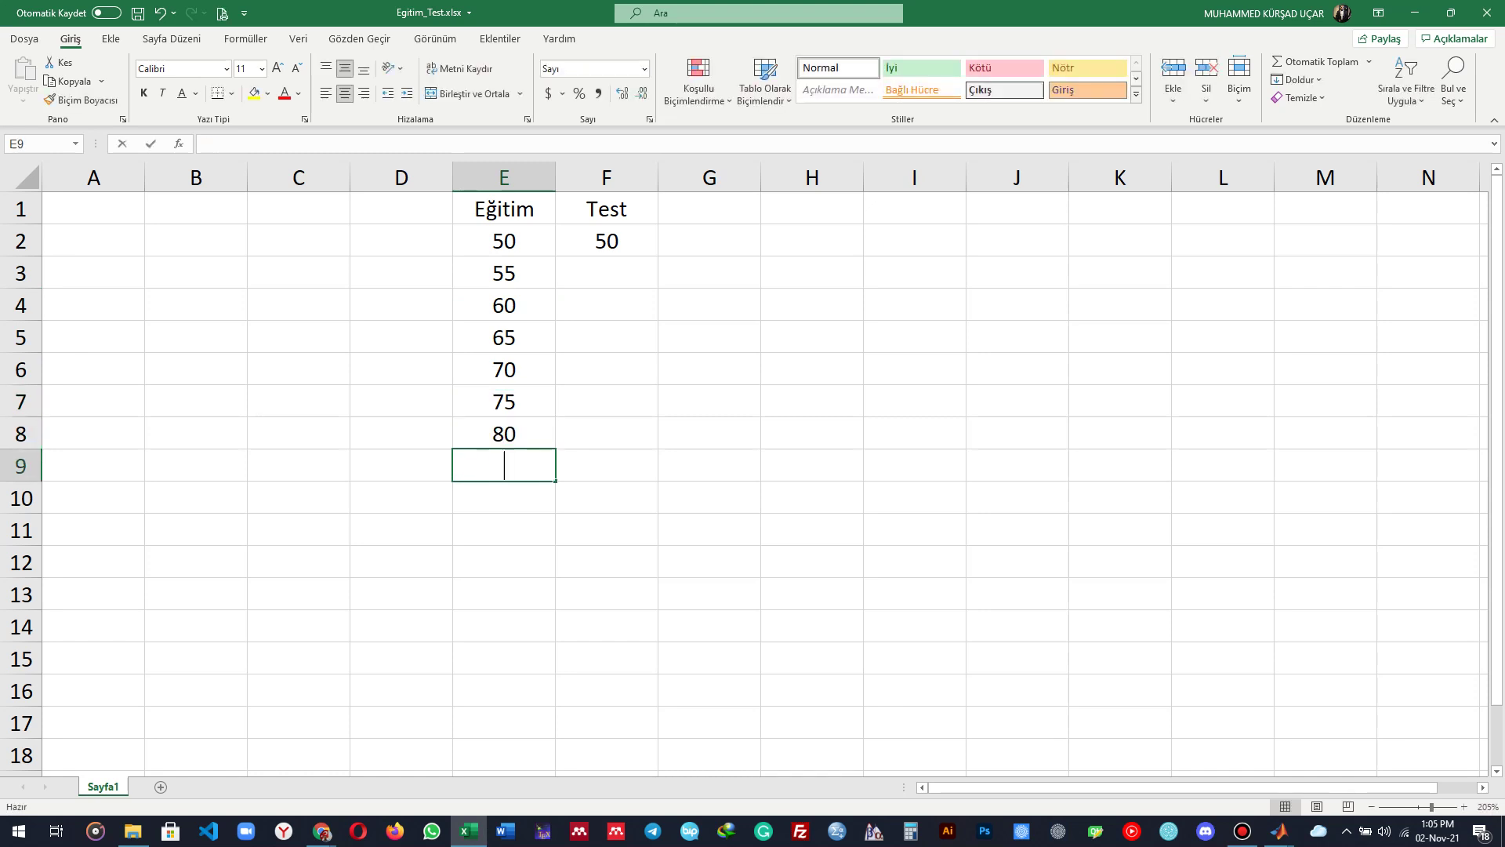
text(85)
key(Return)
text(90)
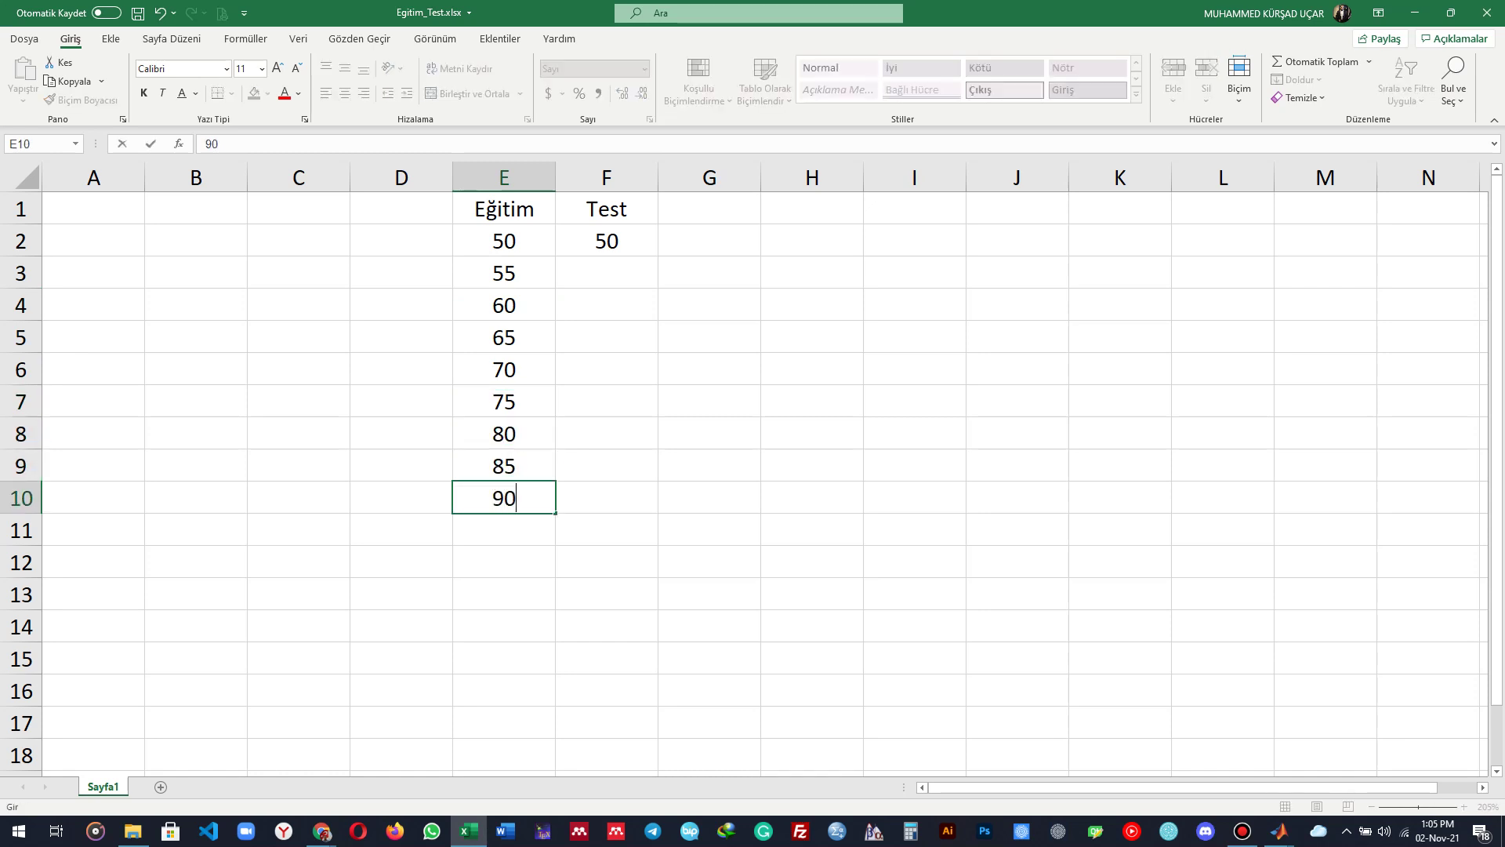
key(Tab)
Step: Fill the F2 formula down the Test column to row 10 and save the workbook
click(607, 240)
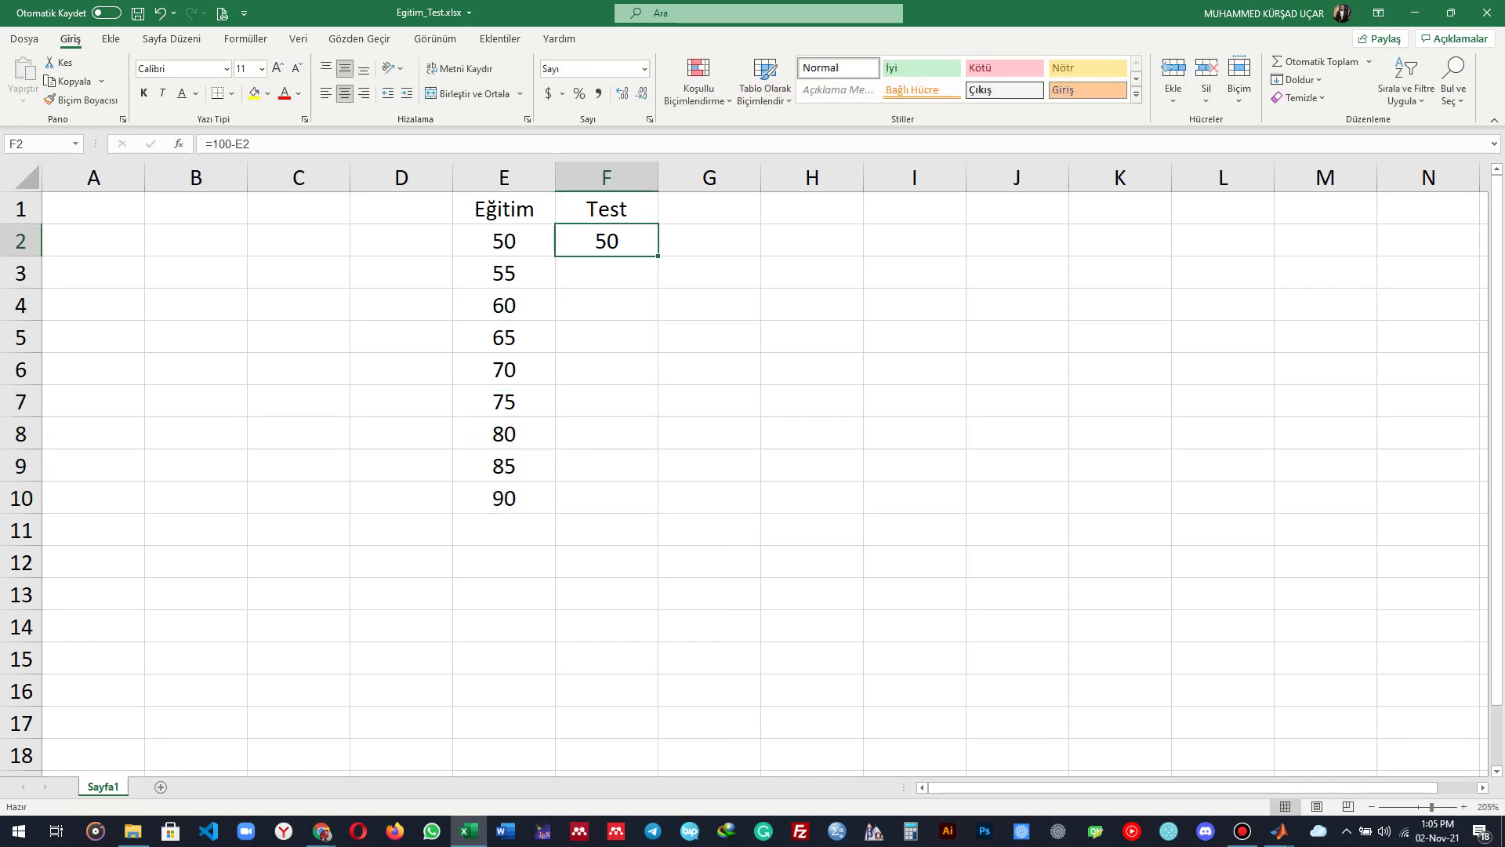
double_click(658, 255)
click(606, 401)
key(ctrl+s)
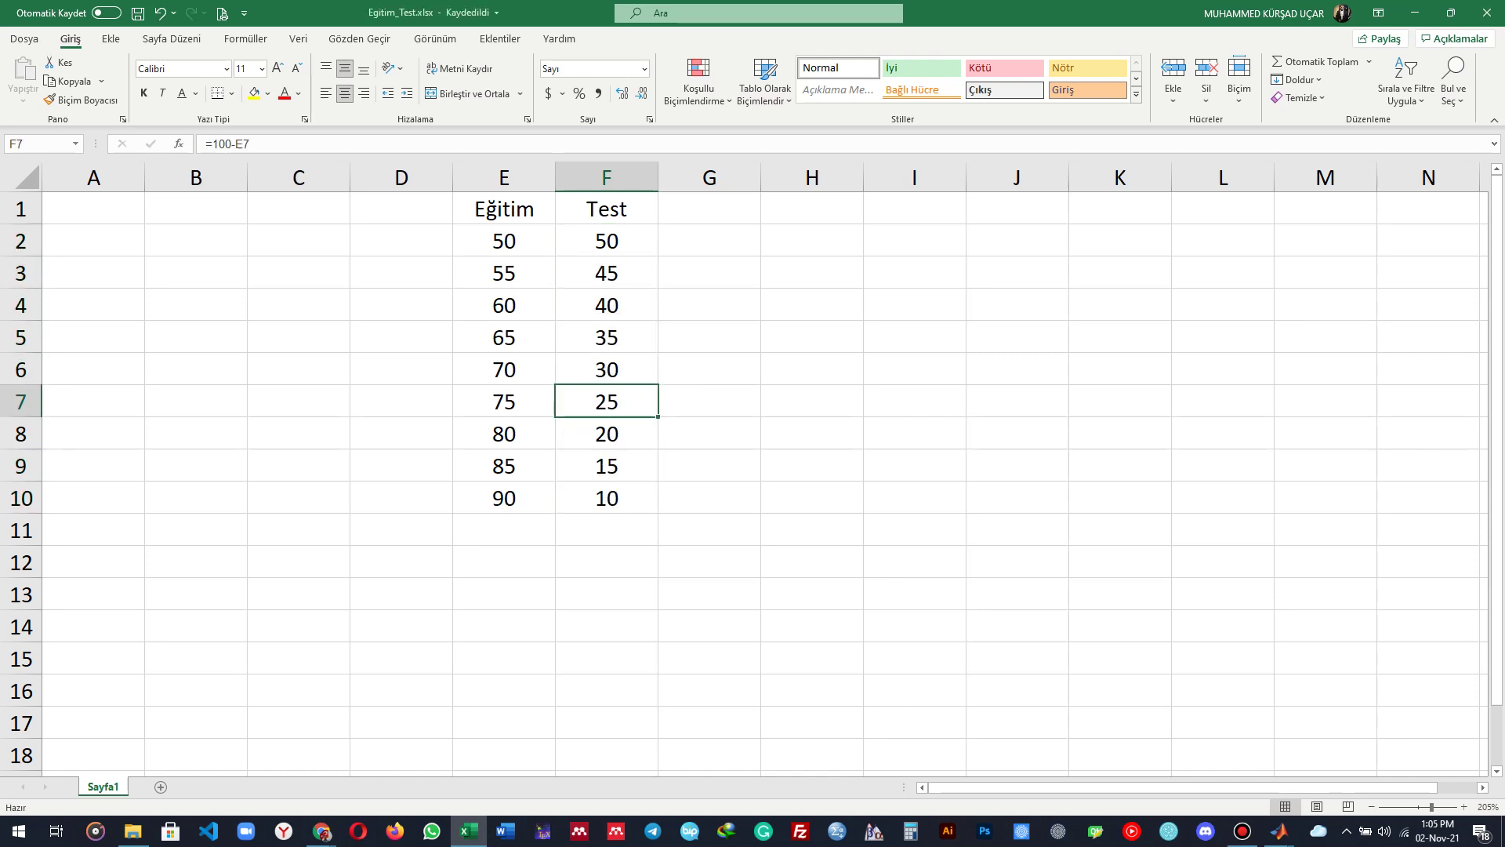
Step: Add the header Toplam in cell G1, beside the Test column
drag(504, 208, 606, 209)
click(709, 208)
text(Toplam)
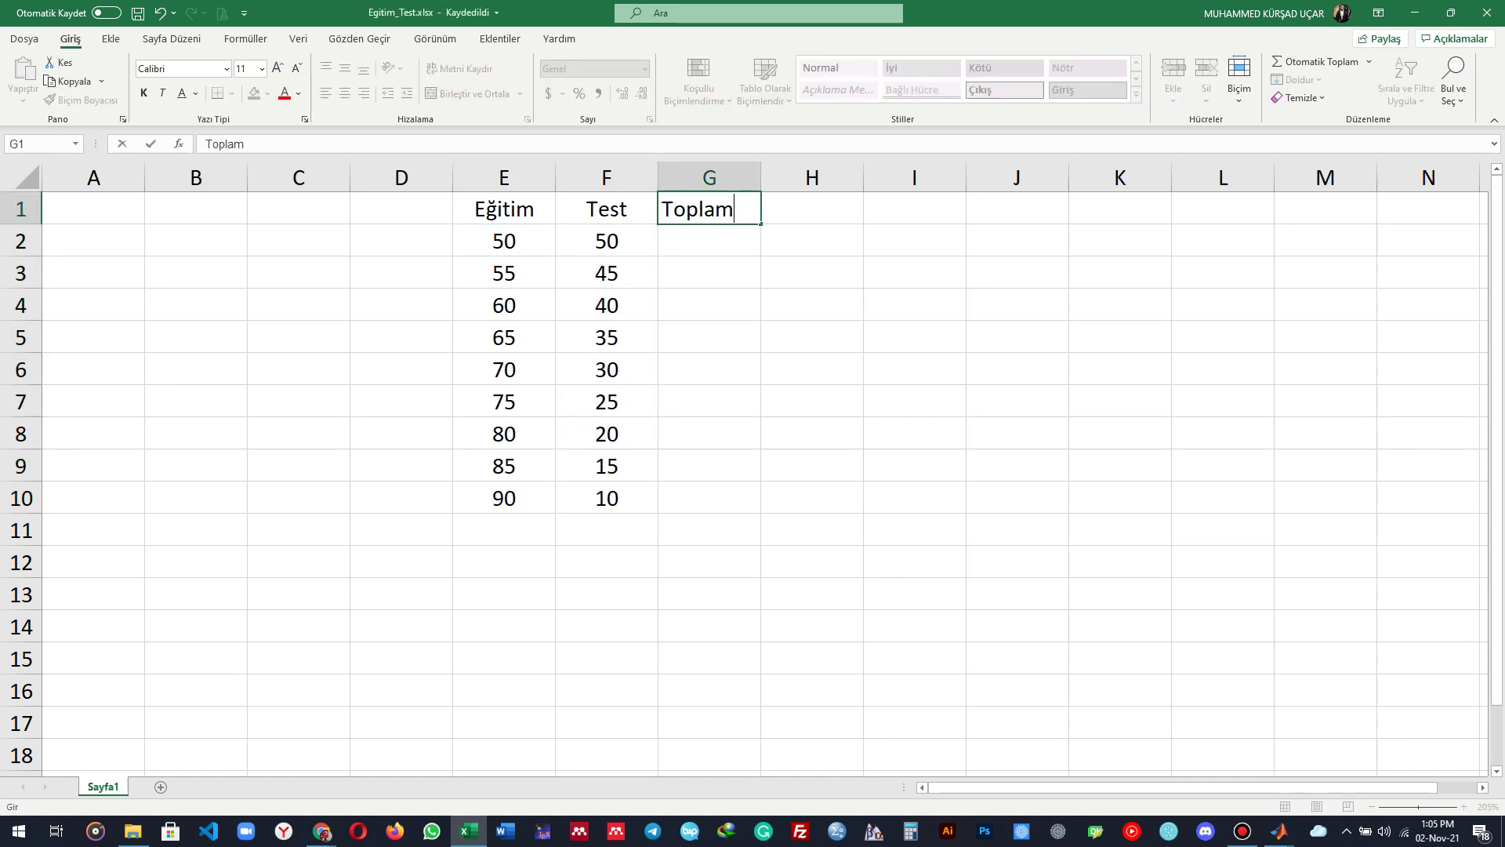
key(Return)
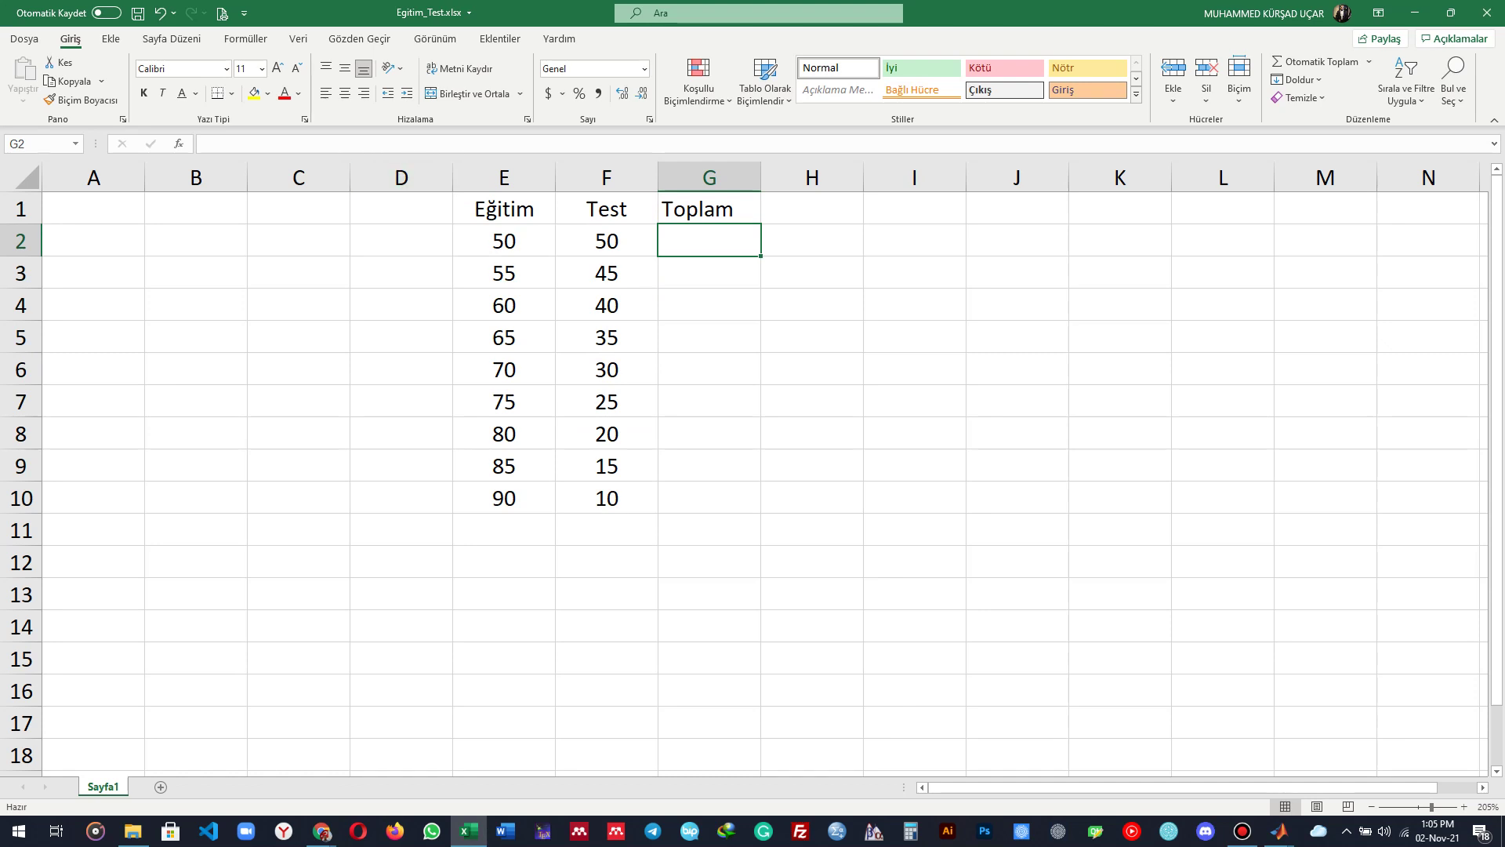
Step: Enter the formula =E2+F2 in cell G2 and fill it down the Toplam column to row 10
text(=)
key(Left)
key(Left)
text(+)
key(Right)
key(Return)
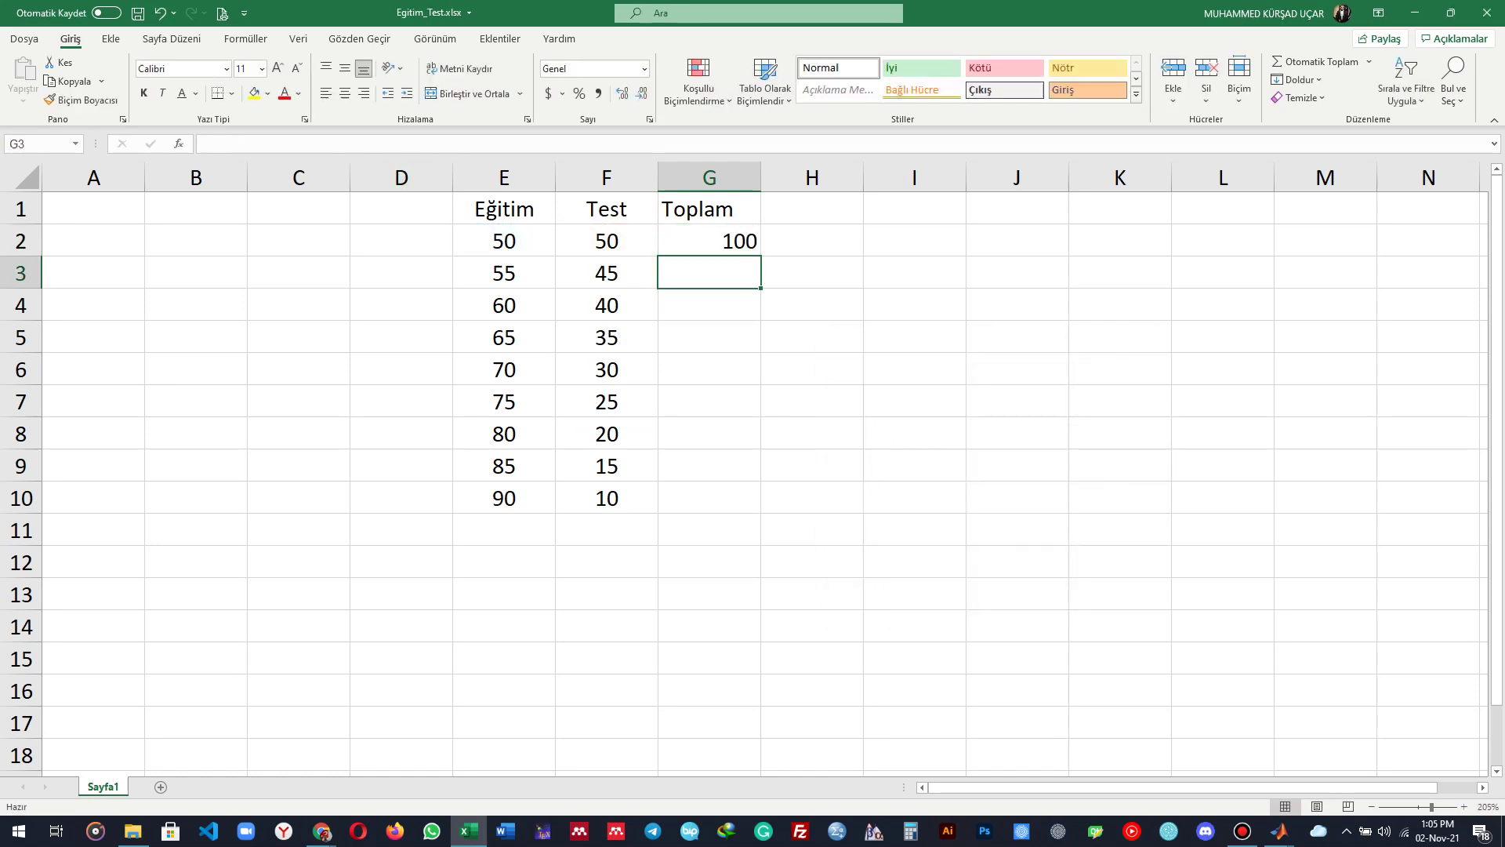
click(710, 240)
double_click(760, 256)
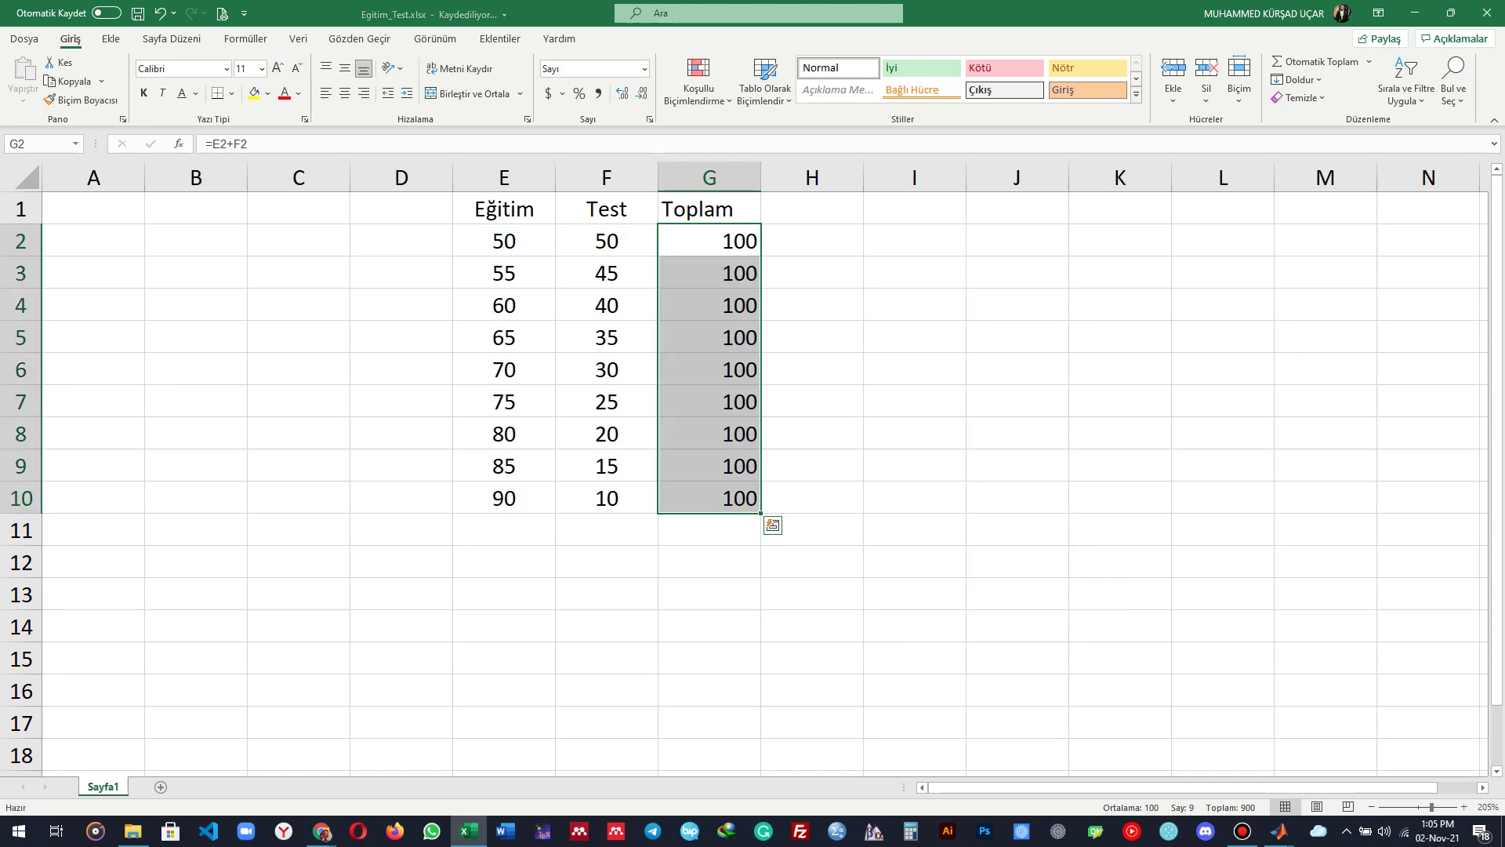
Step: Center the contents of columns E to G horizontally
click(709, 177)
drag(709, 177, 504, 178)
click(345, 93)
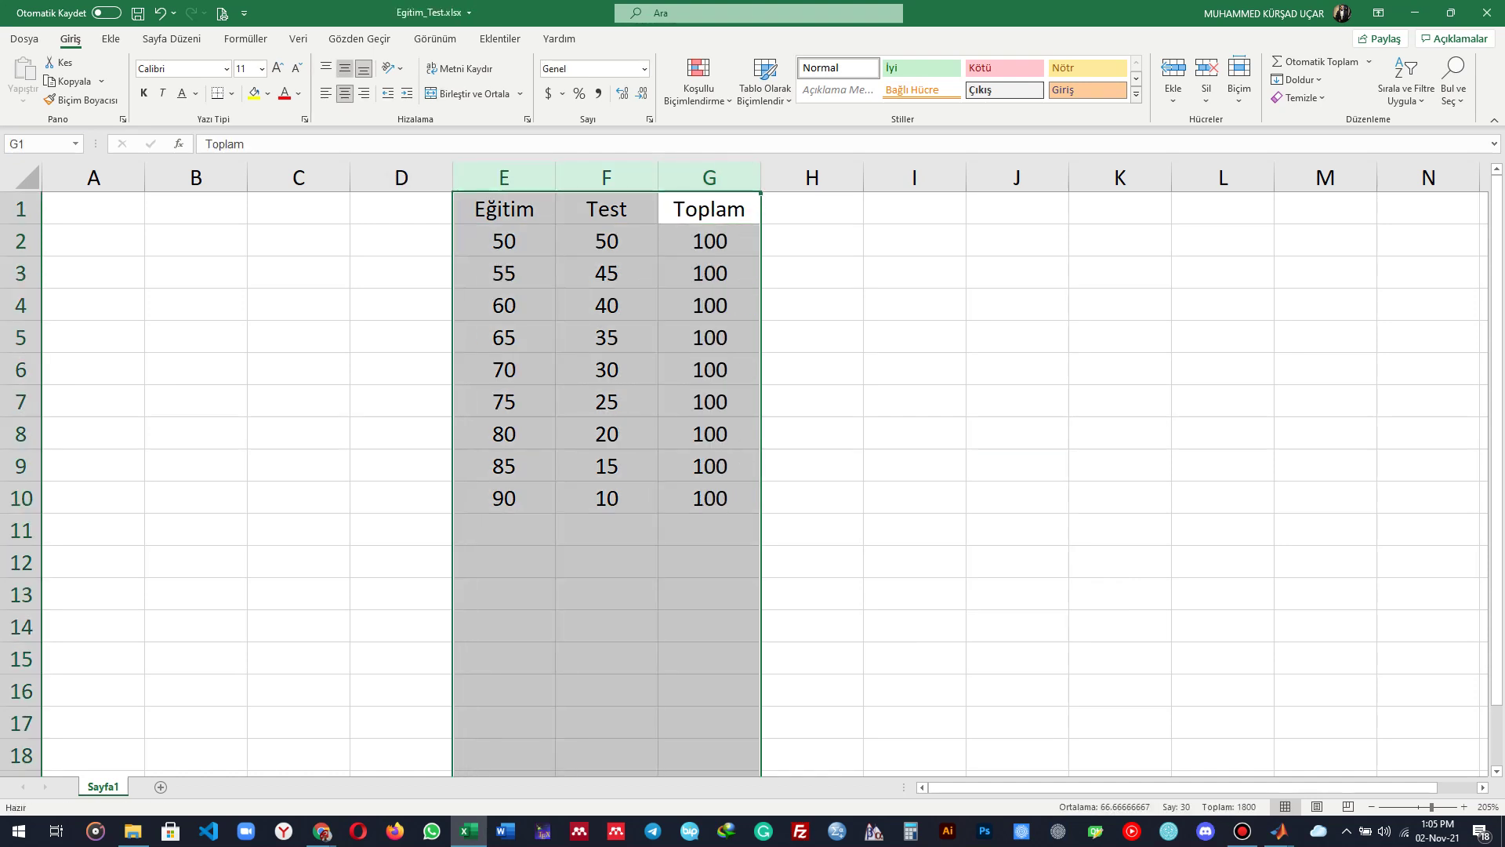
Step: Delete the empty columns A to D so the table starts in column A
drag(401, 177, 71, 177)
right_click(69, 174)
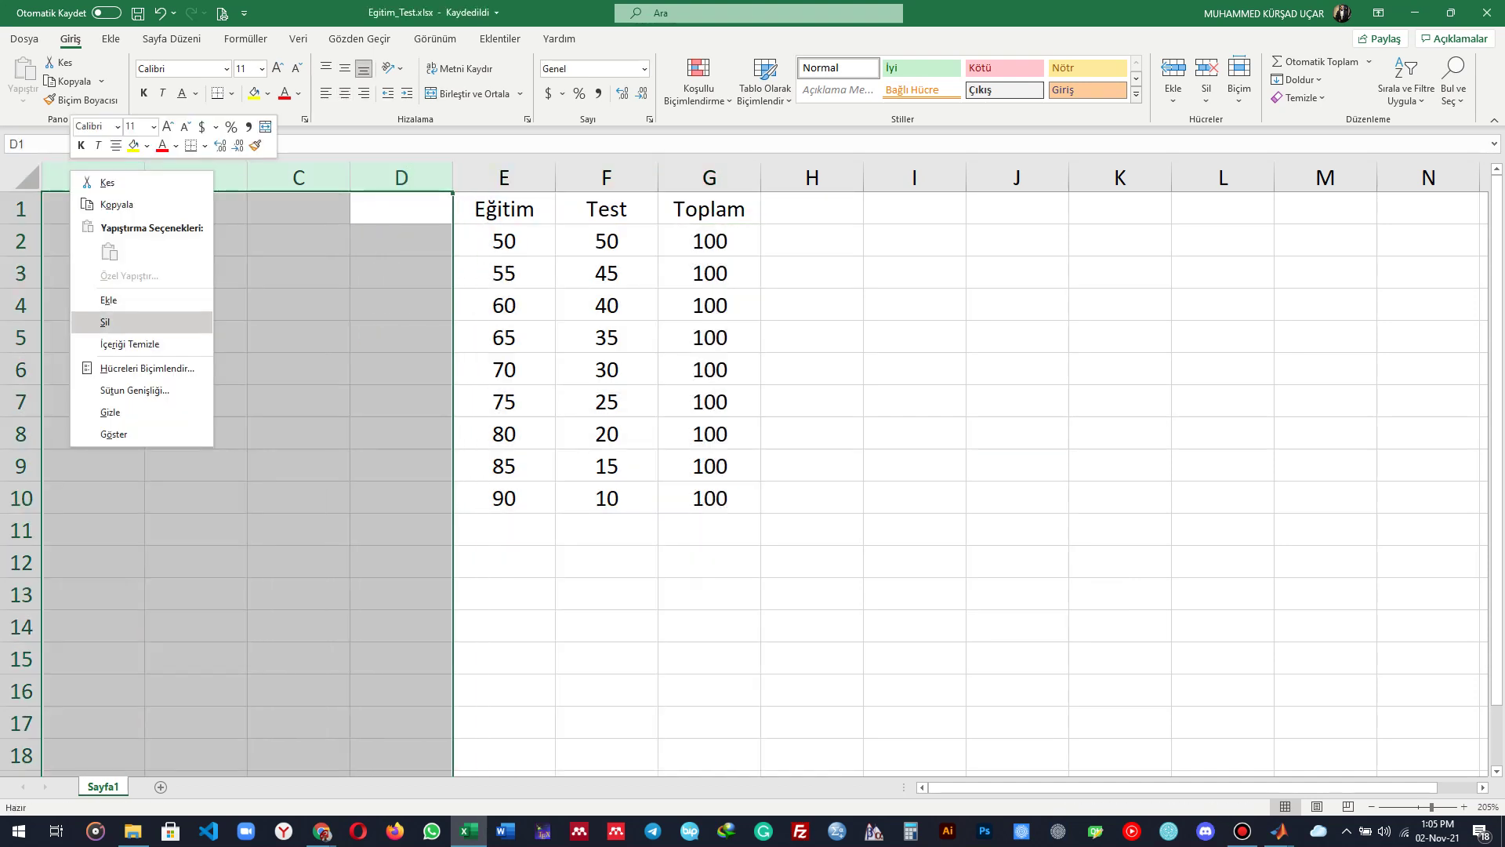
click(102, 322)
click(93, 401)
Step: Make the header row 1 bold and save the workbook
click(22, 209)
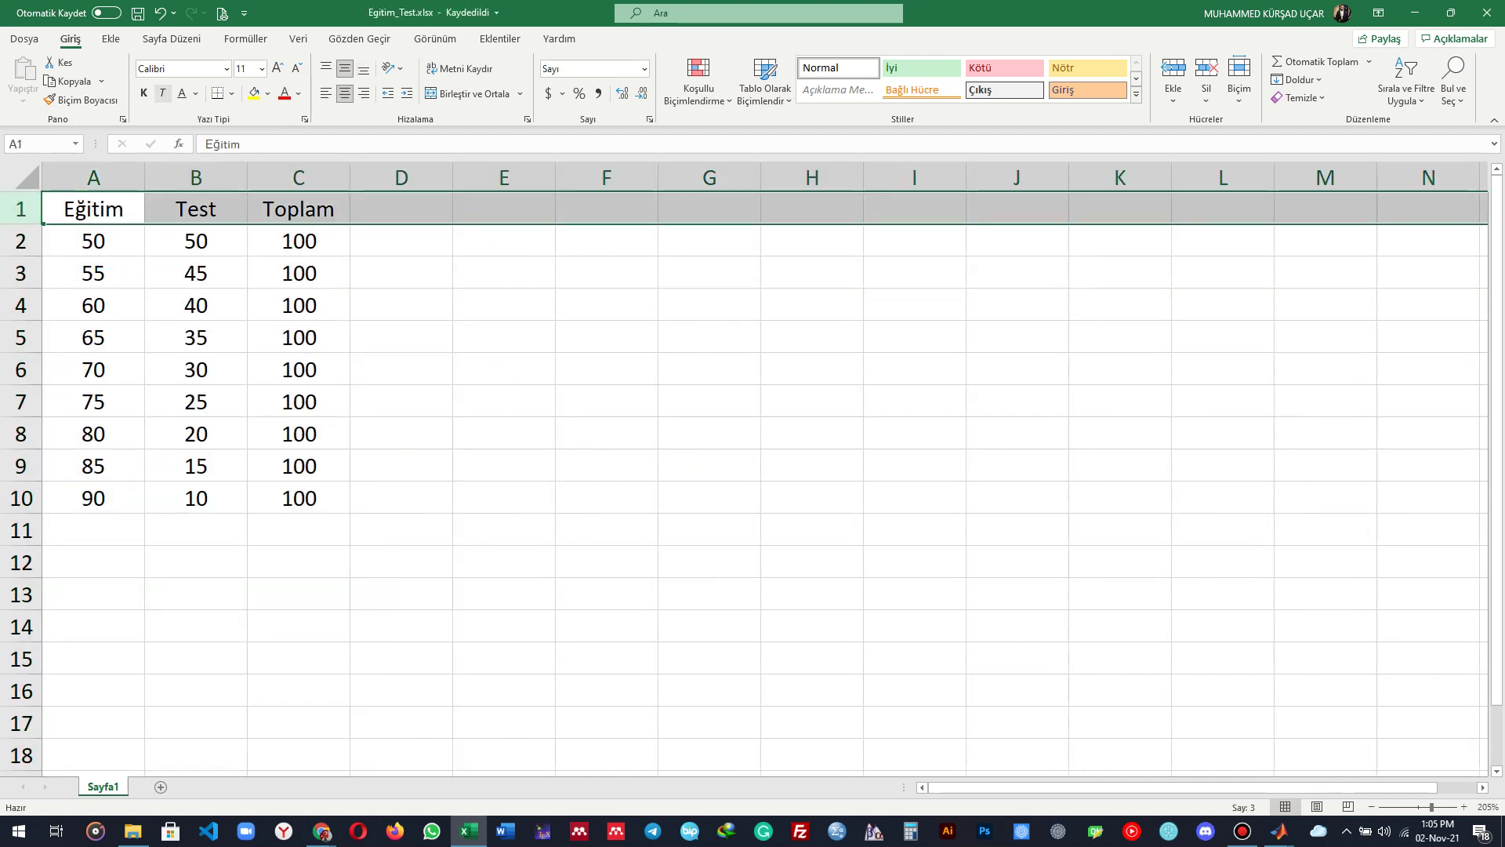
click(143, 93)
key(ctrl+s)
Step: Rename the worksheet Sayfa1 as ET_Dagilim
double_click(103, 786)
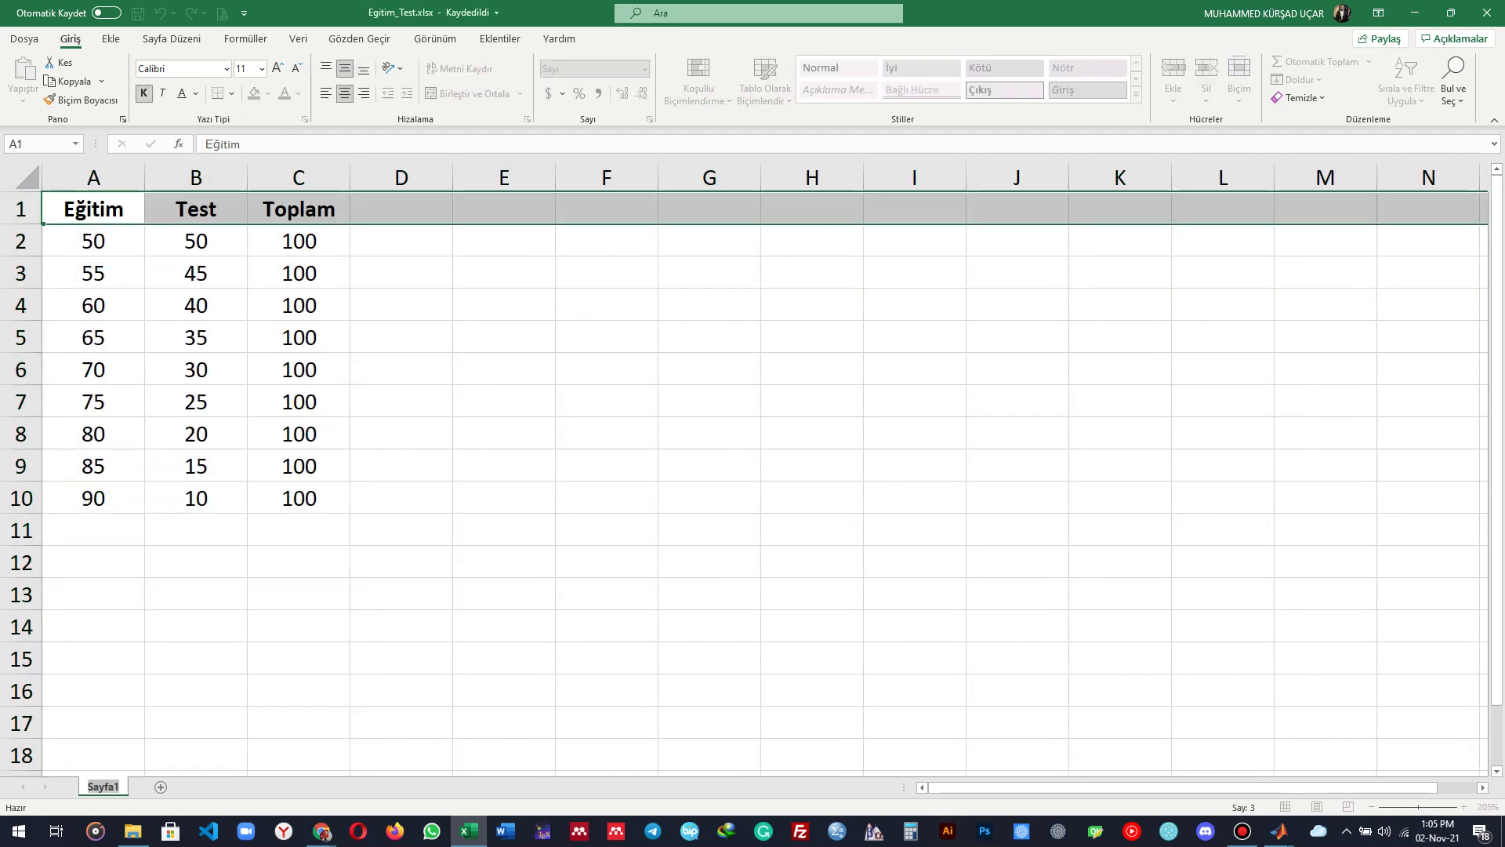
text(ET_Dagilim)
key(Return)
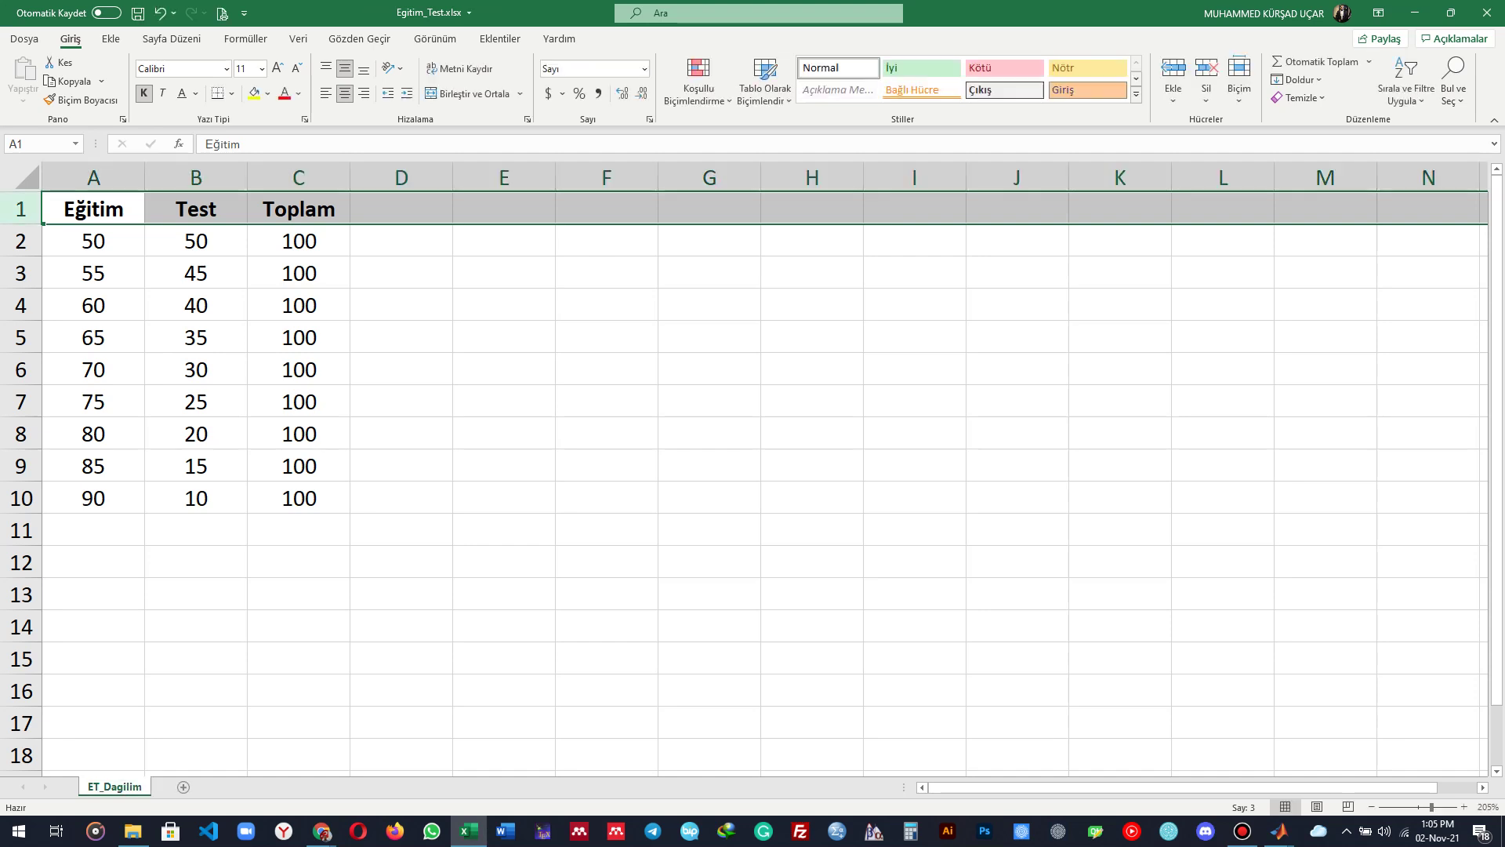
Step: Fill the 50/50 split row, cells A2 to C2, with the standard green color
click(195, 433)
drag(93, 497, 196, 497)
drag(93, 240, 299, 241)
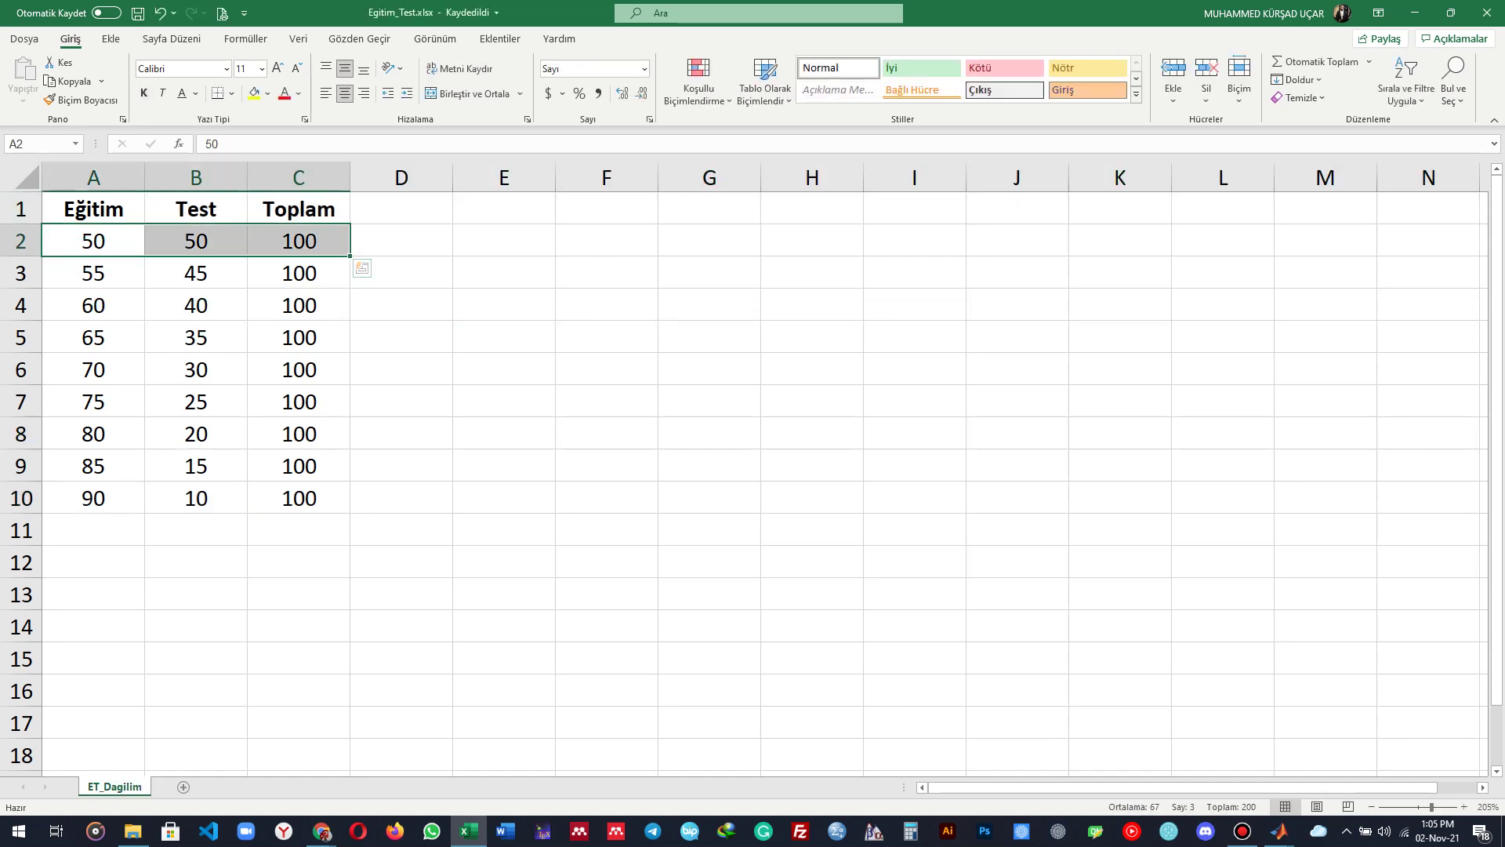
click(267, 93)
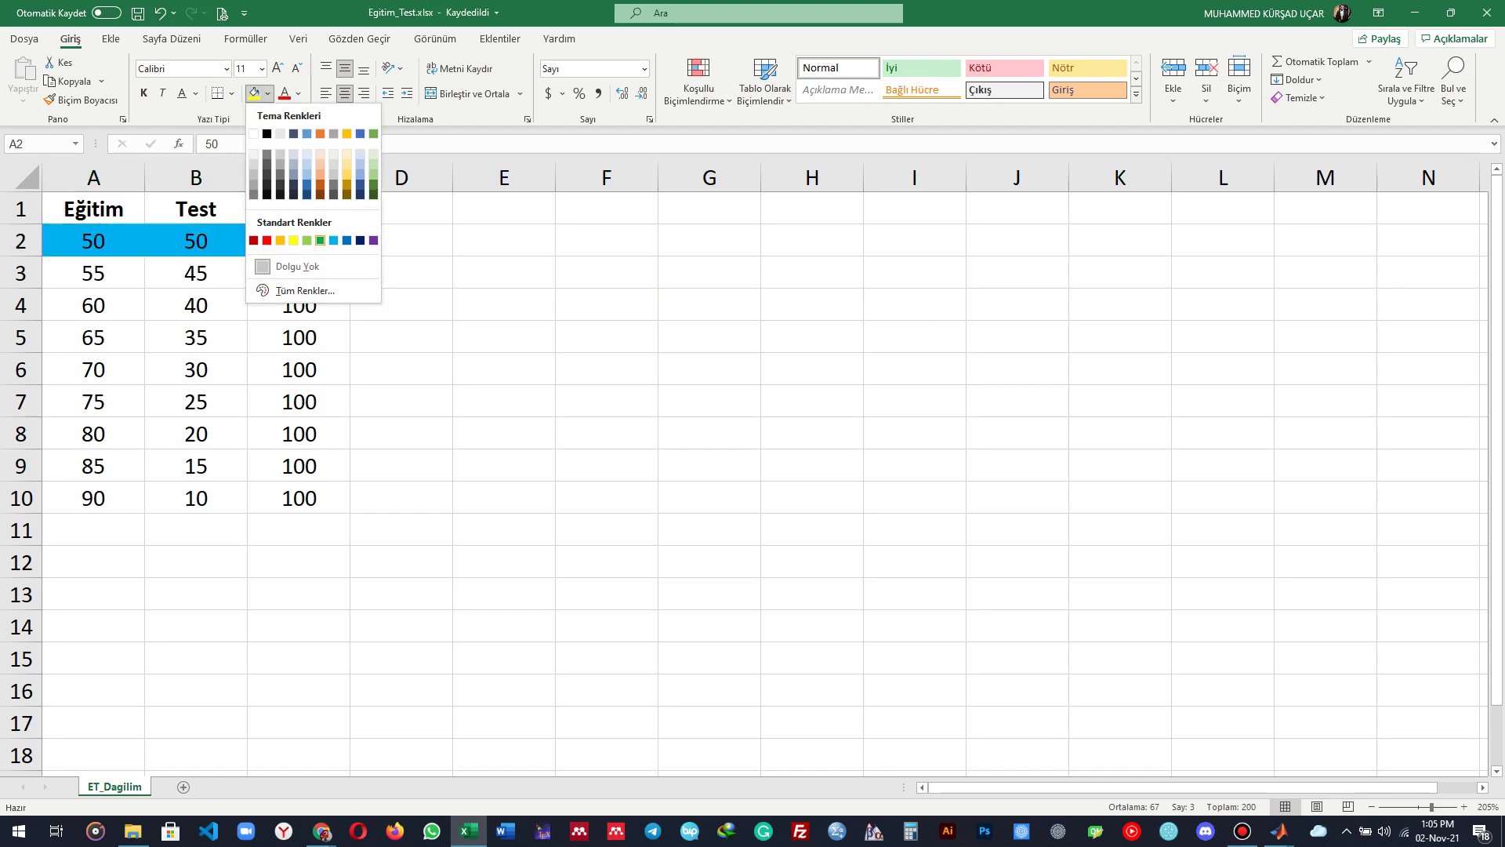
click(320, 240)
Step: Fill the 90/10 split row, cells A10 to C10, with standard red and save the workbook
click(196, 433)
drag(94, 498, 298, 497)
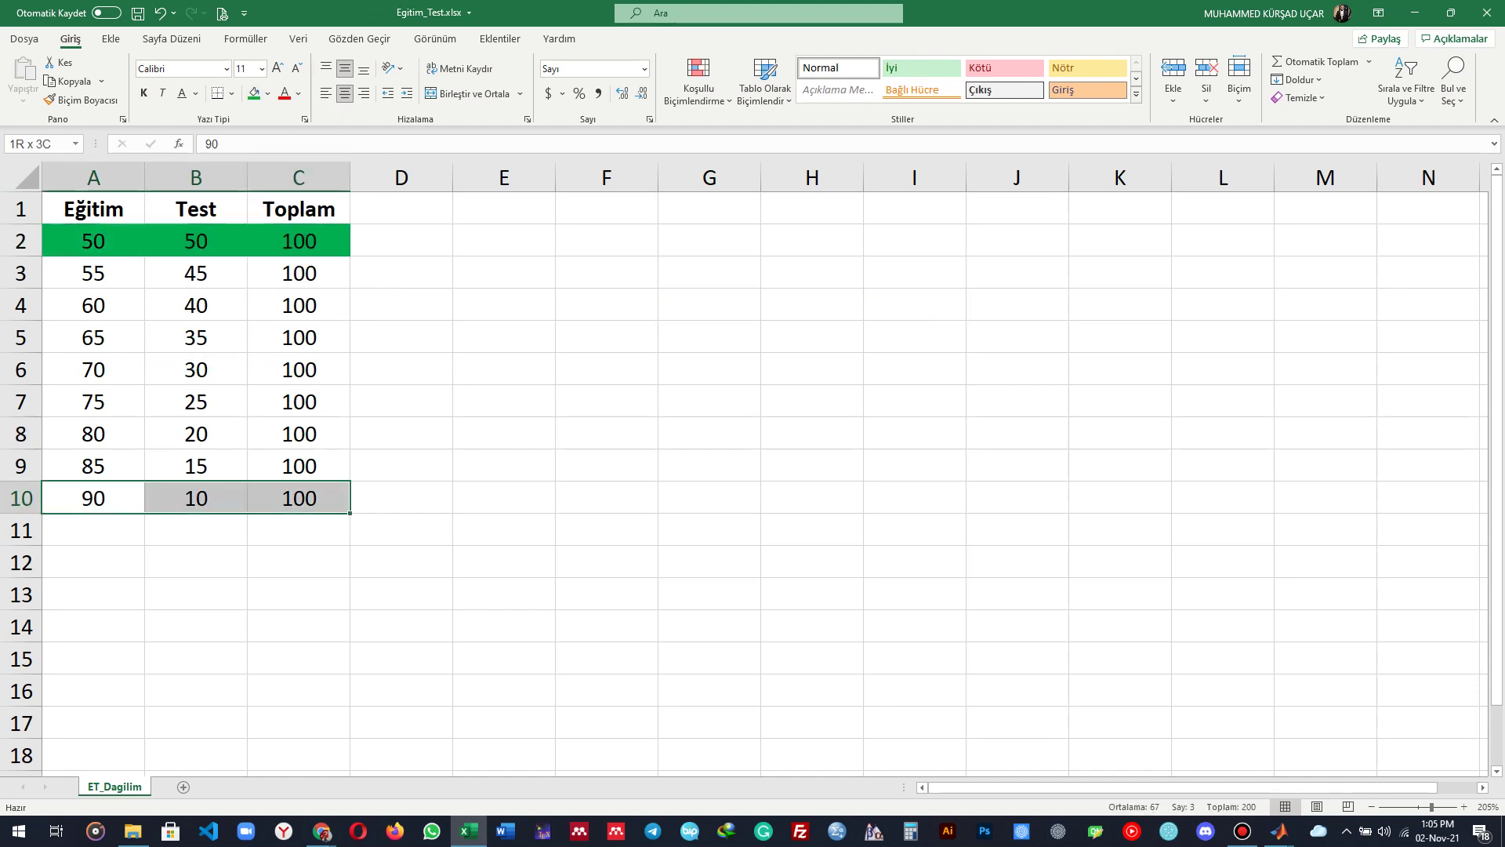
click(267, 94)
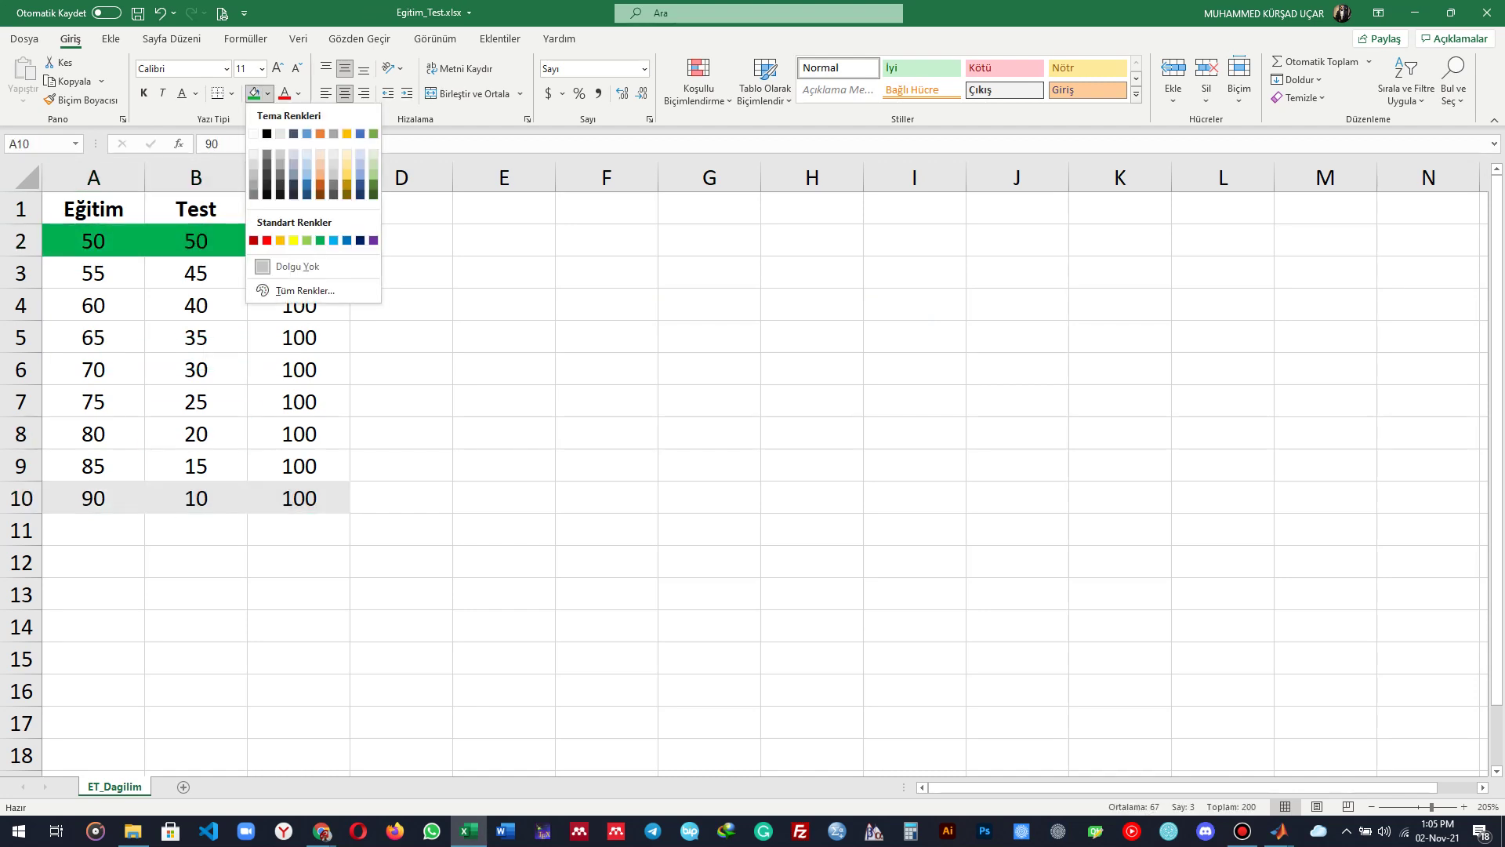
click(267, 240)
click(402, 465)
key(ctrl+s)
Step: Fill the intermediate split rows, cells A3 to C9, with standard light blue and save the workbook
drag(94, 272, 299, 465)
click(267, 93)
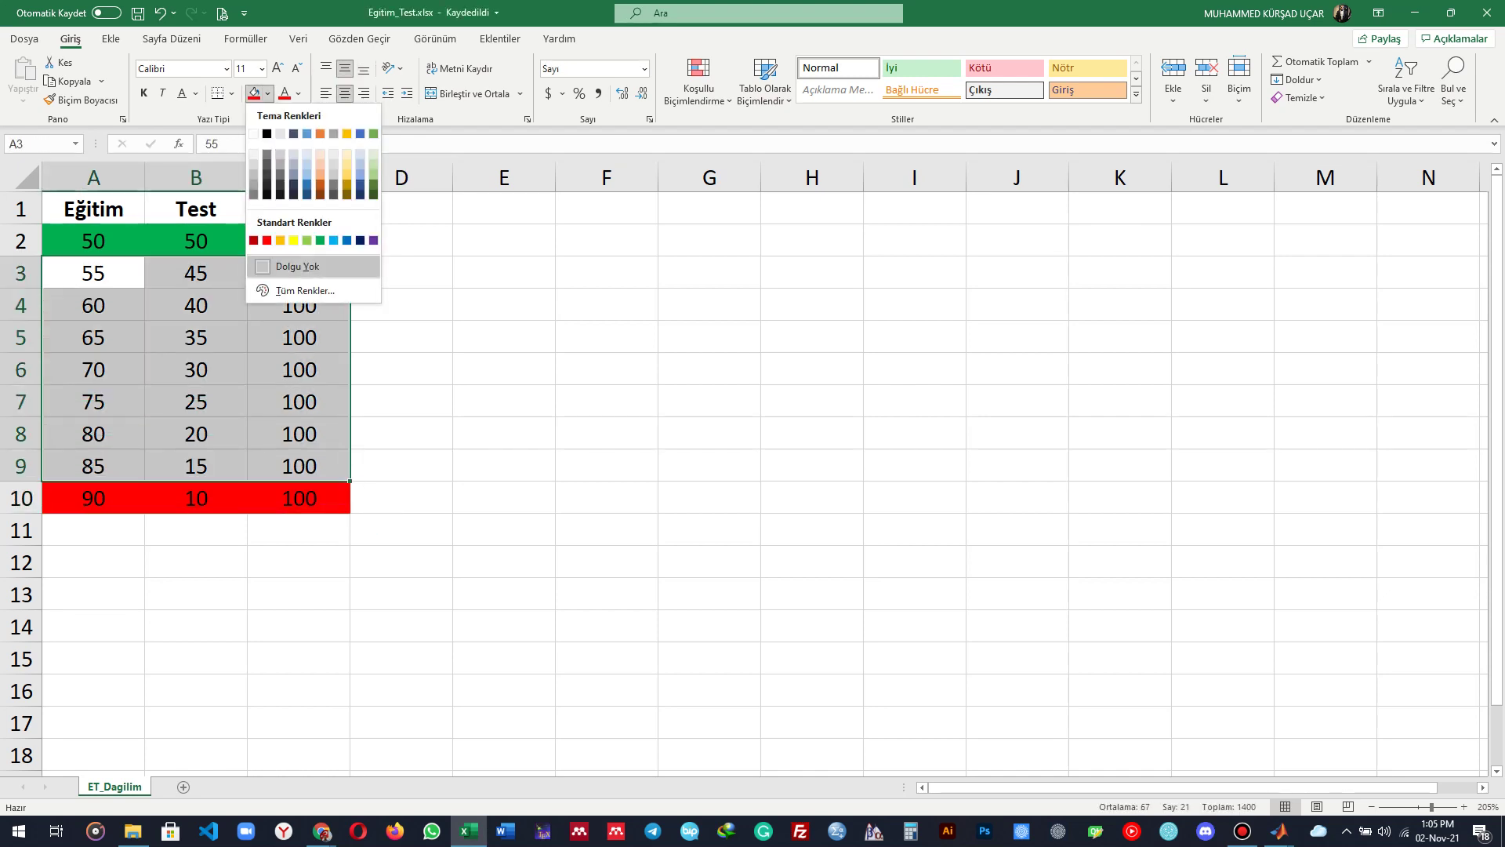
click(333, 240)
click(401, 369)
key(ctrl+s)
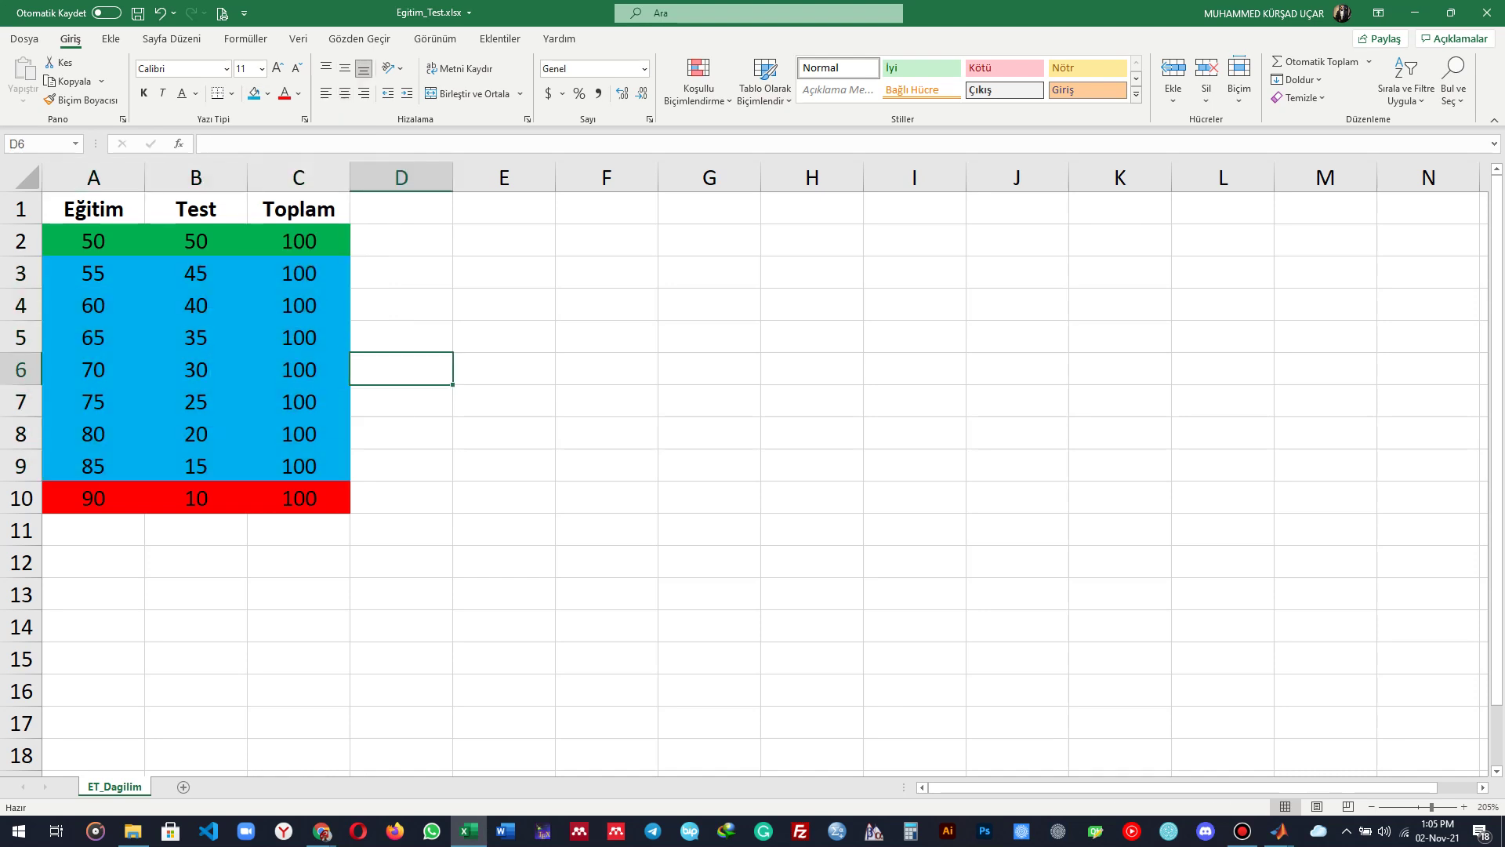
Step: Fill the 75/25 and 80/20 split rows, cells A7 to C8, with standard yellow and save the workbook
drag(93, 434, 299, 401)
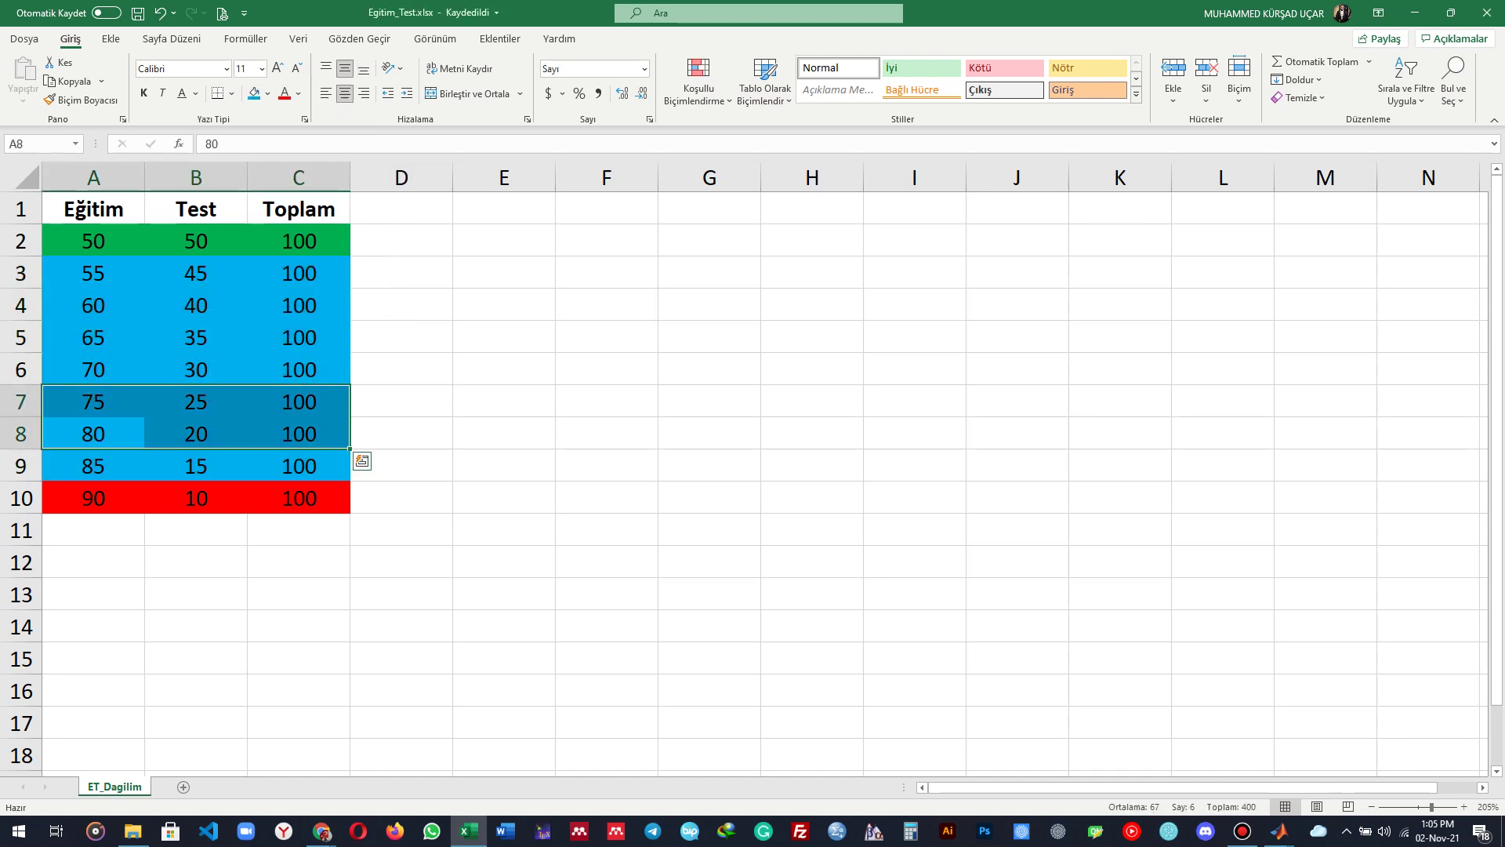
click(267, 93)
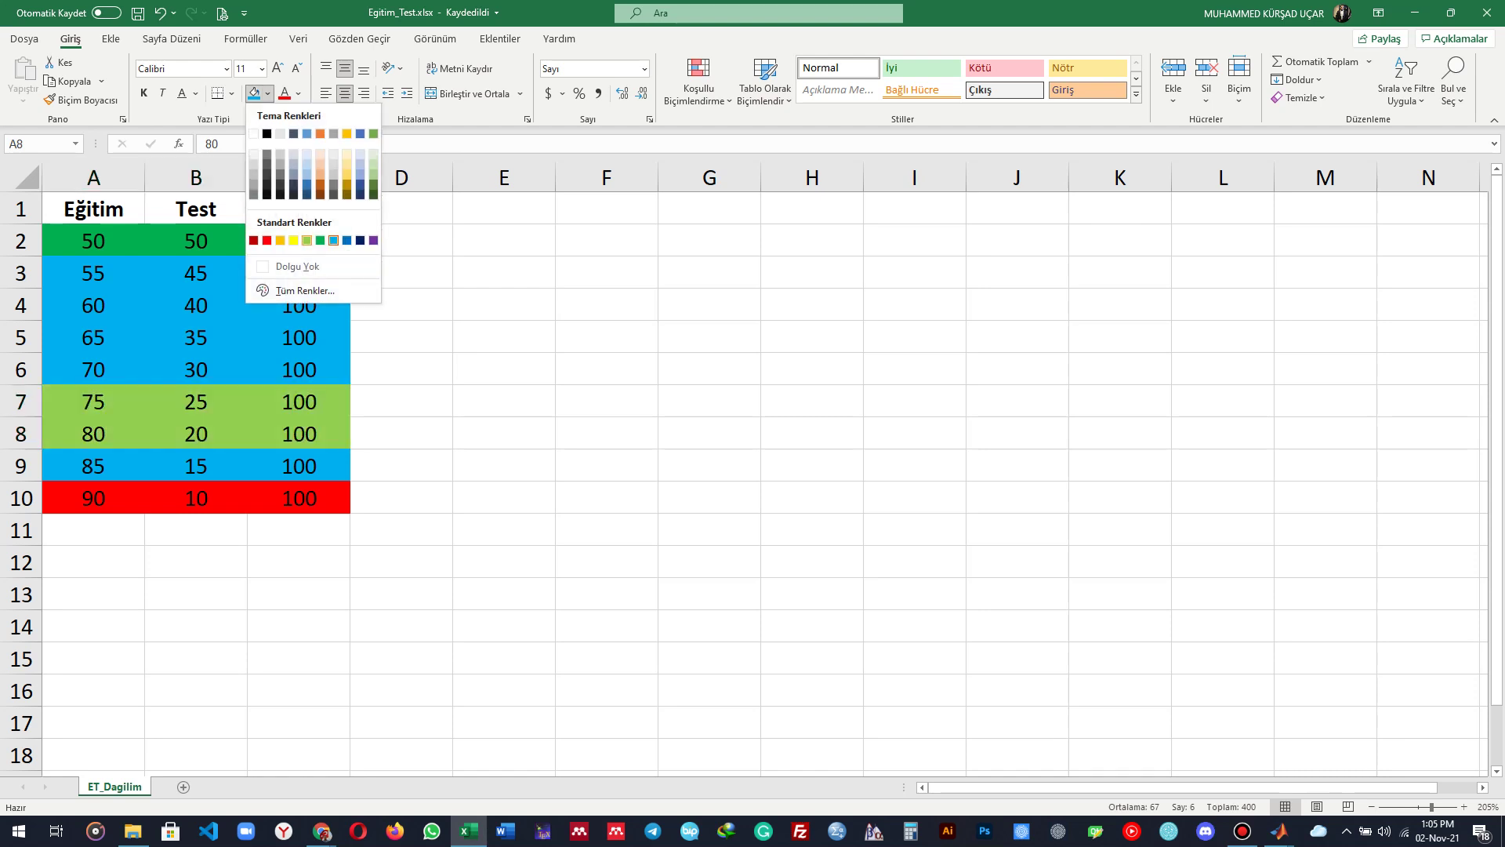
key(ctrl+s)
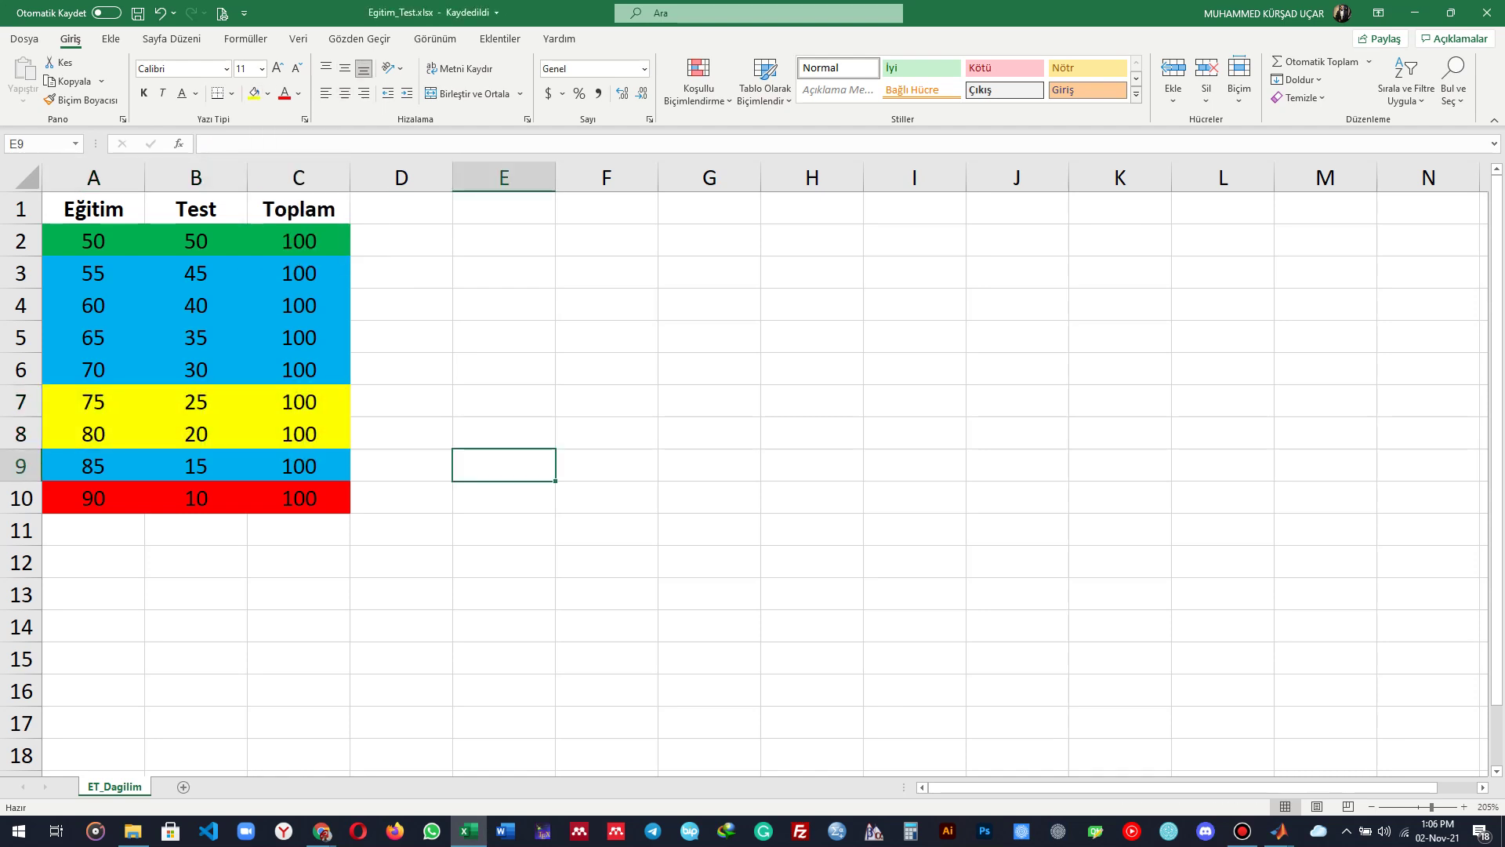
Step: Examine the table headers, the formulas in row 2, and the values in the Eğitim and Test columns
key(alt+Tab)
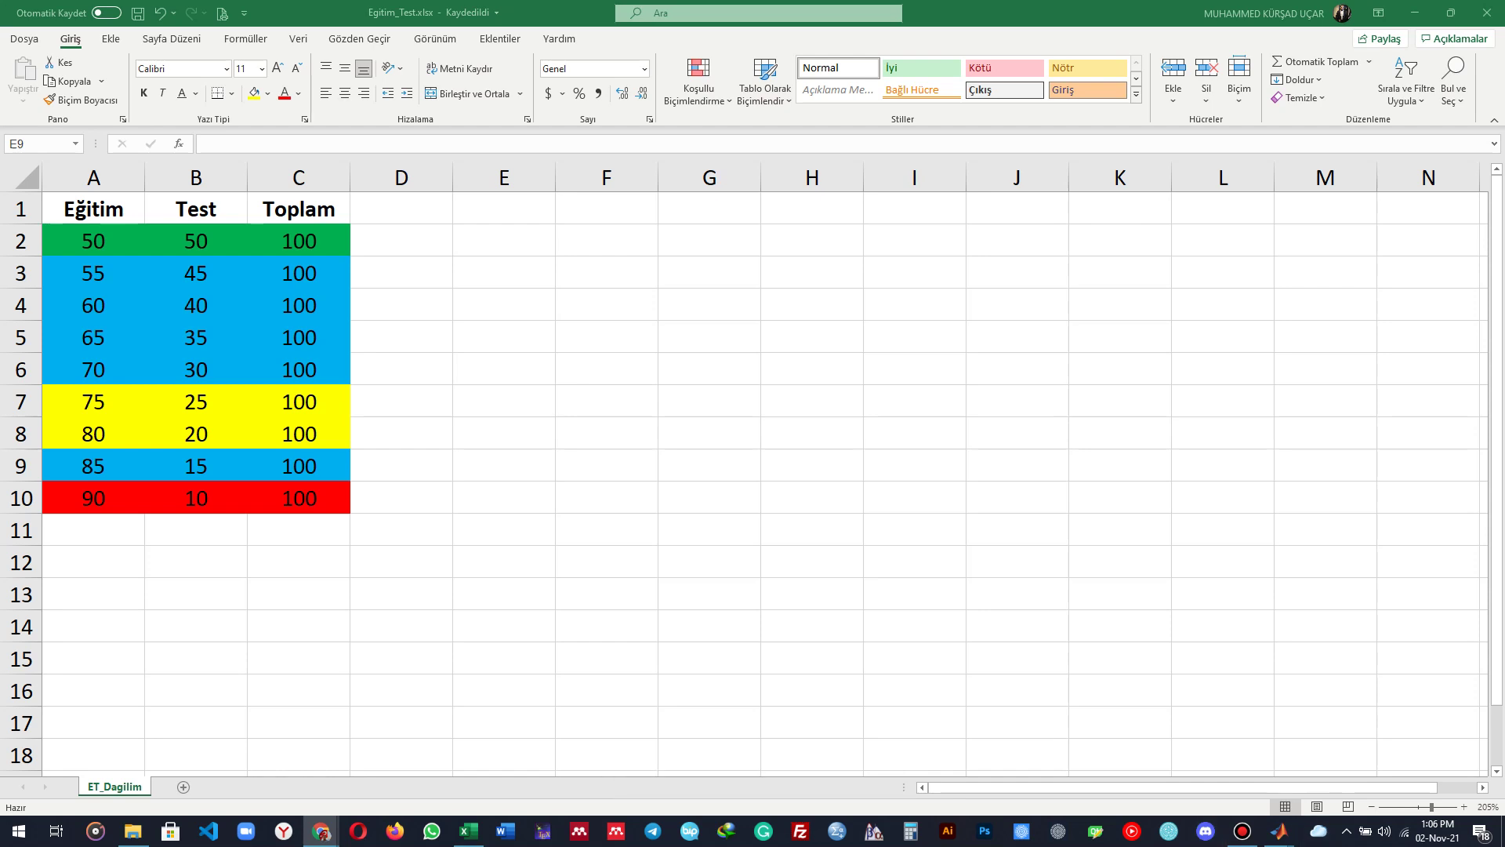
drag(93, 208, 299, 208)
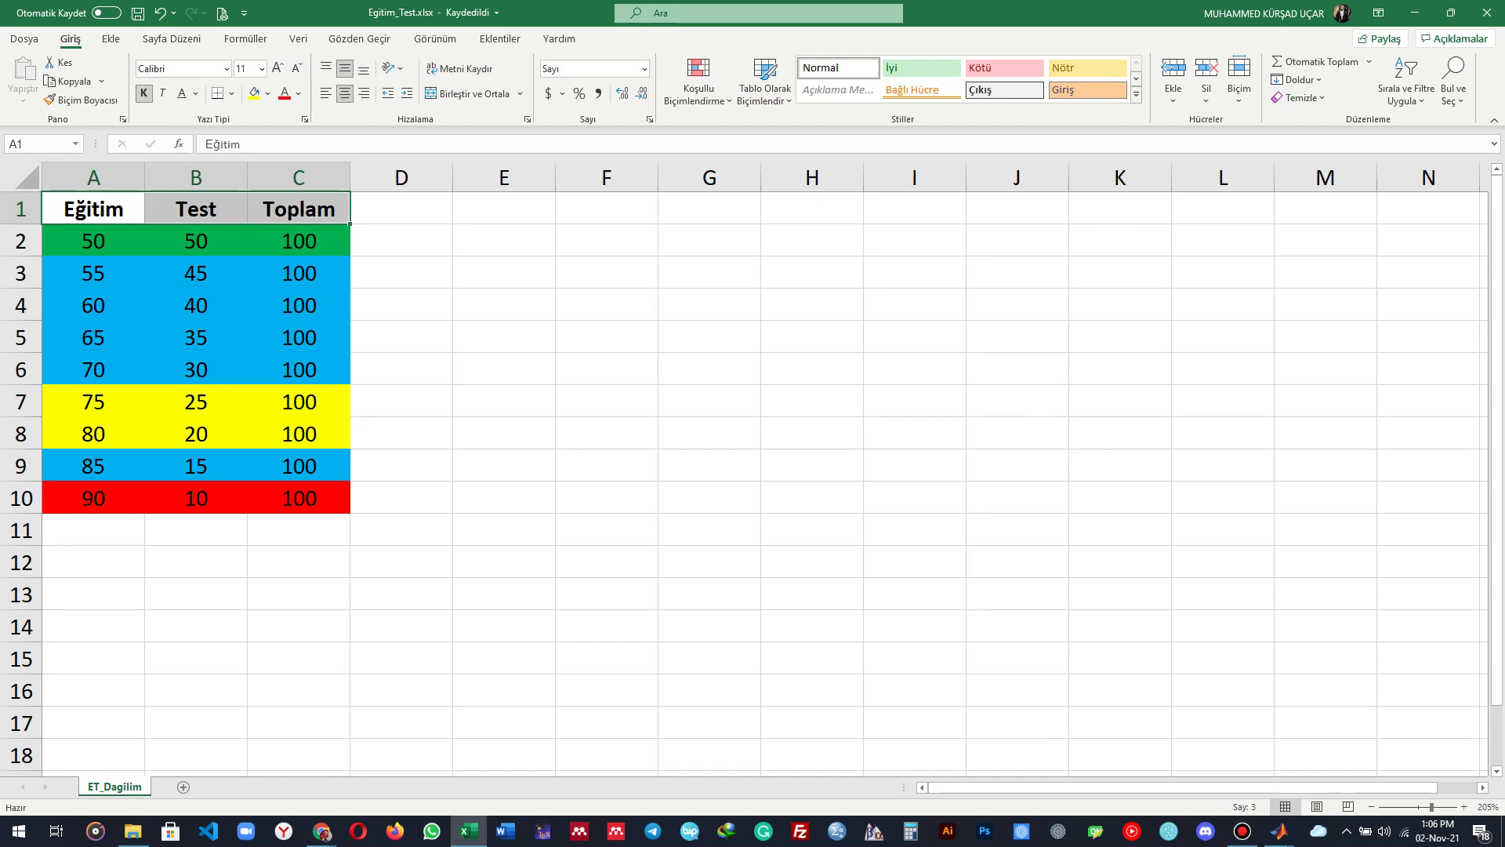
click(344, 239)
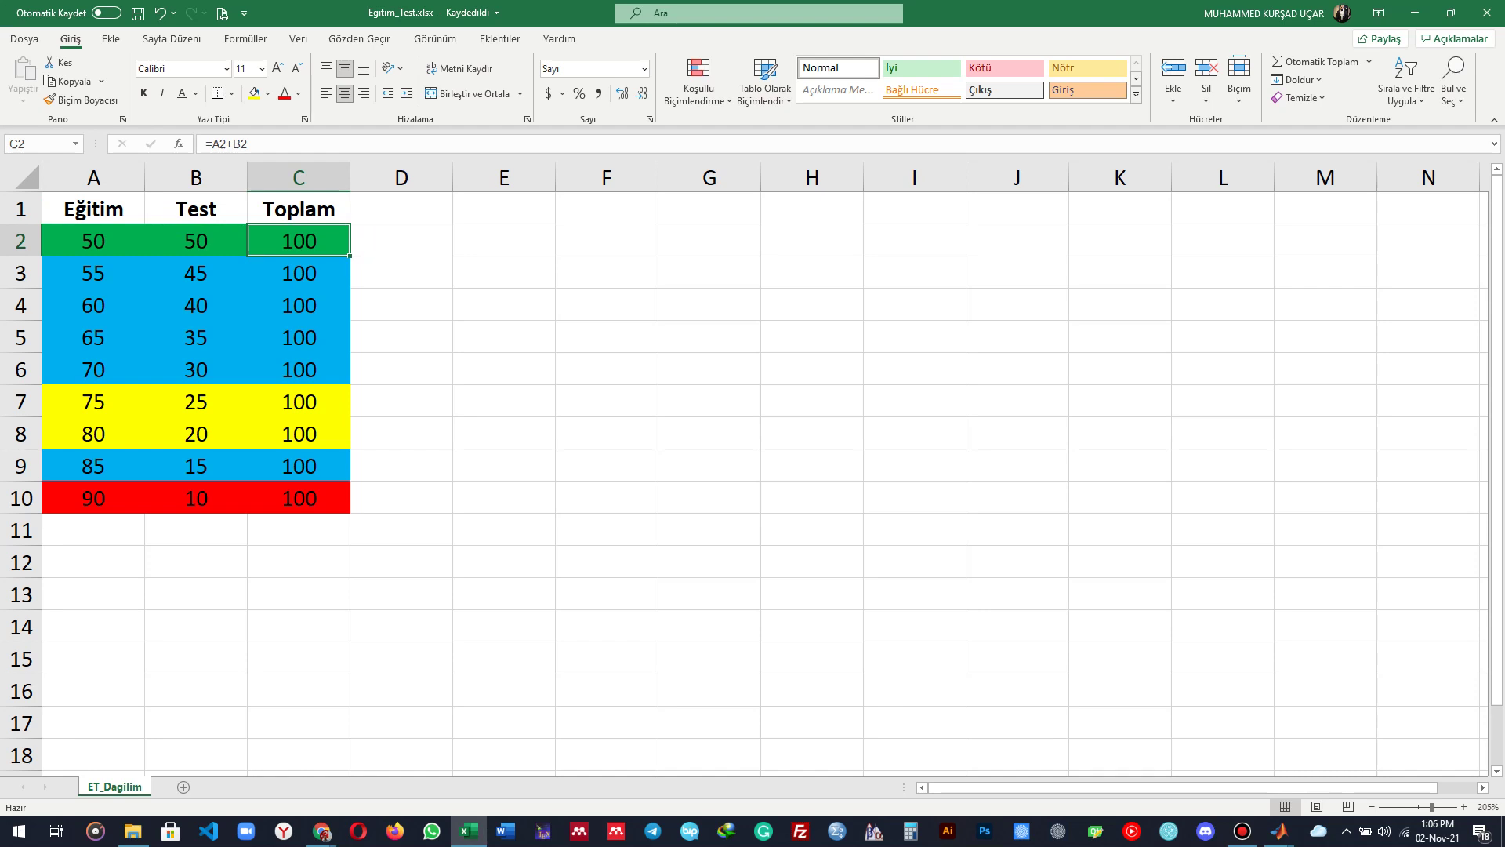
click(93, 240)
click(195, 241)
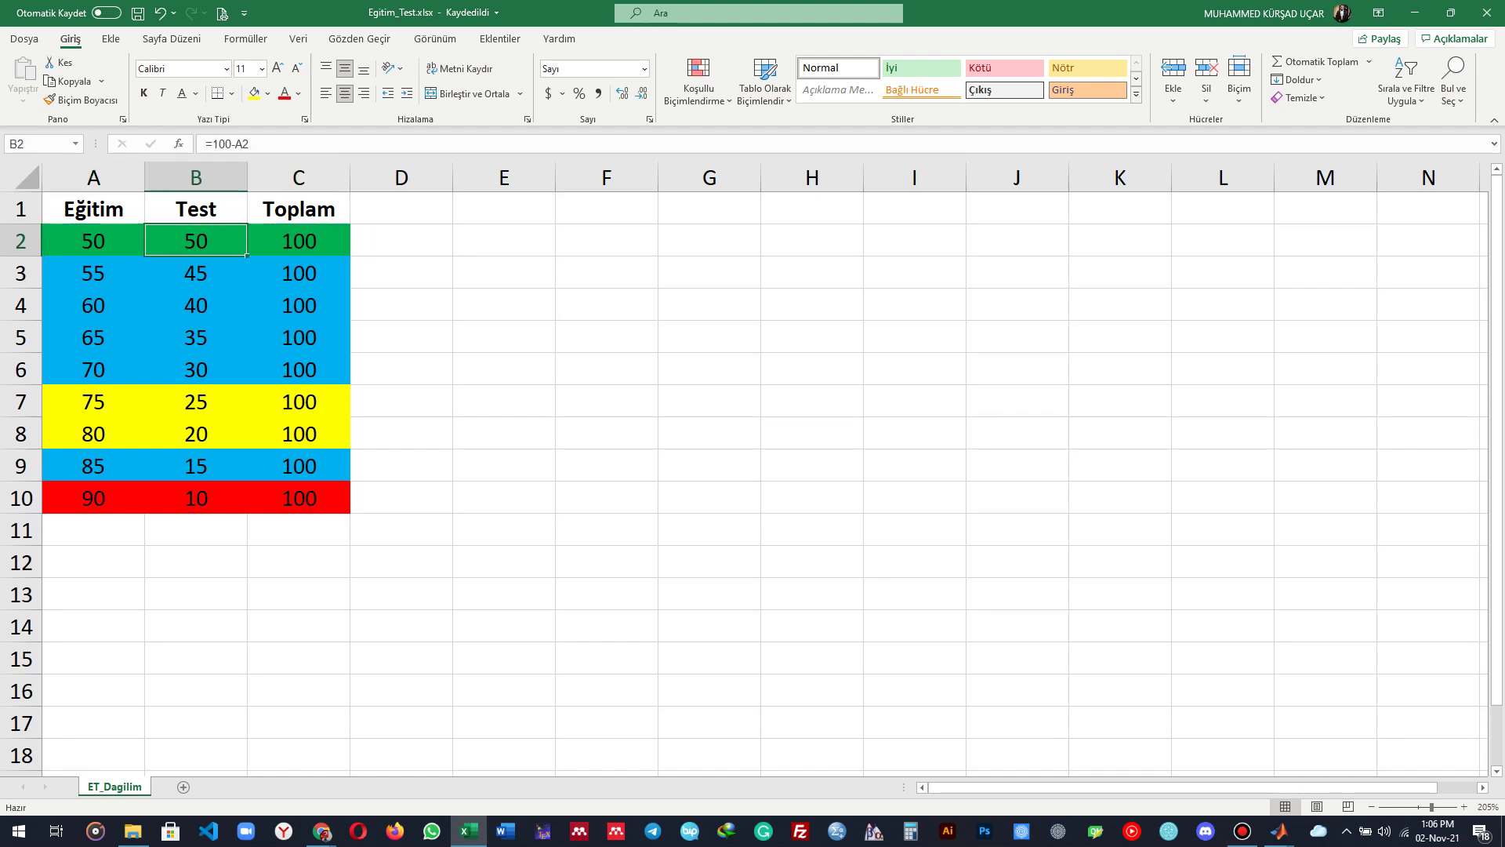
click(93, 240)
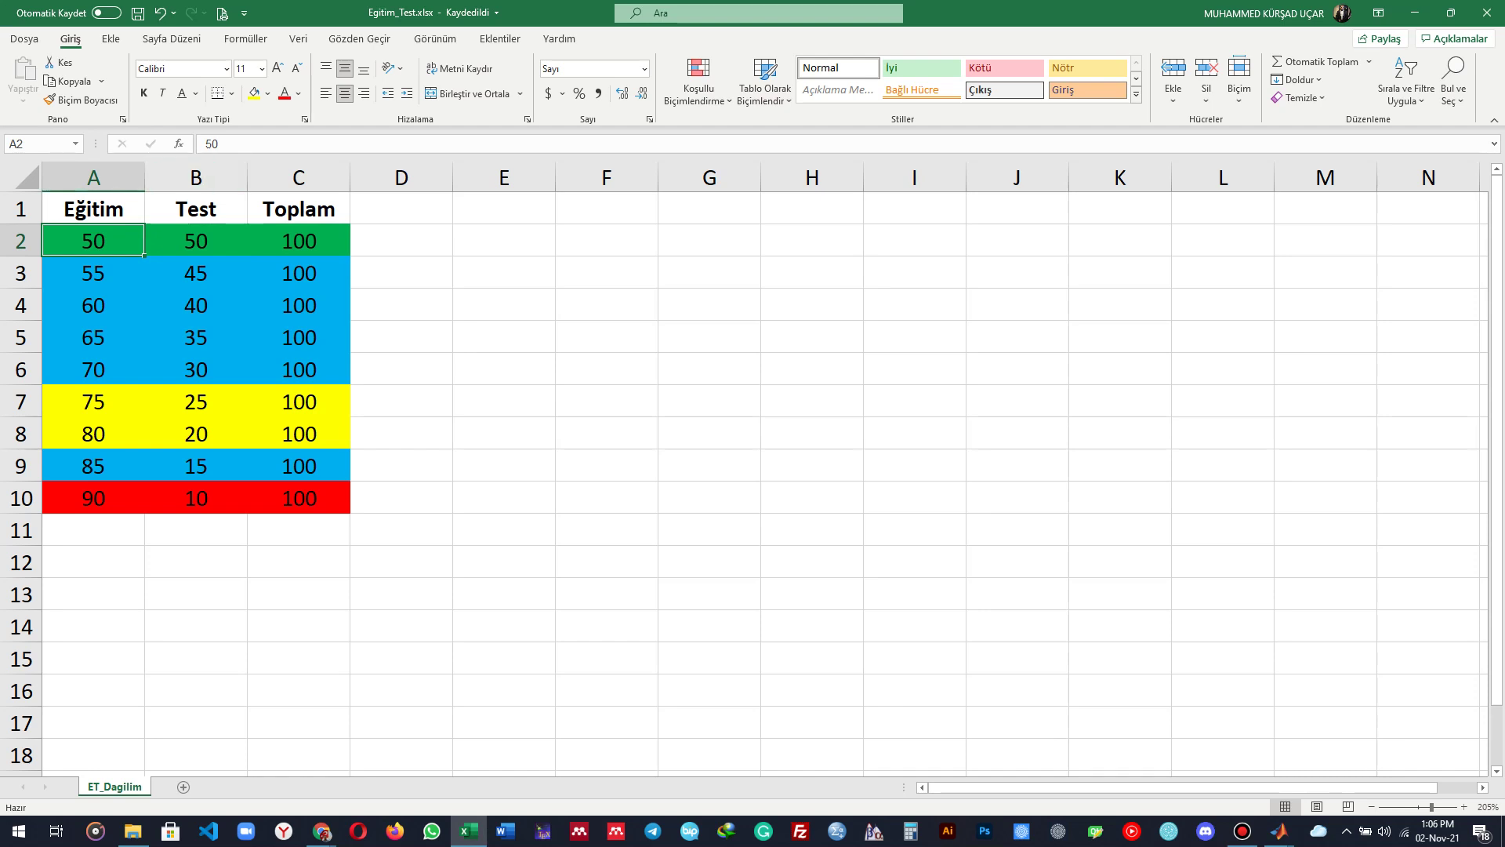
drag(93, 273, 93, 498)
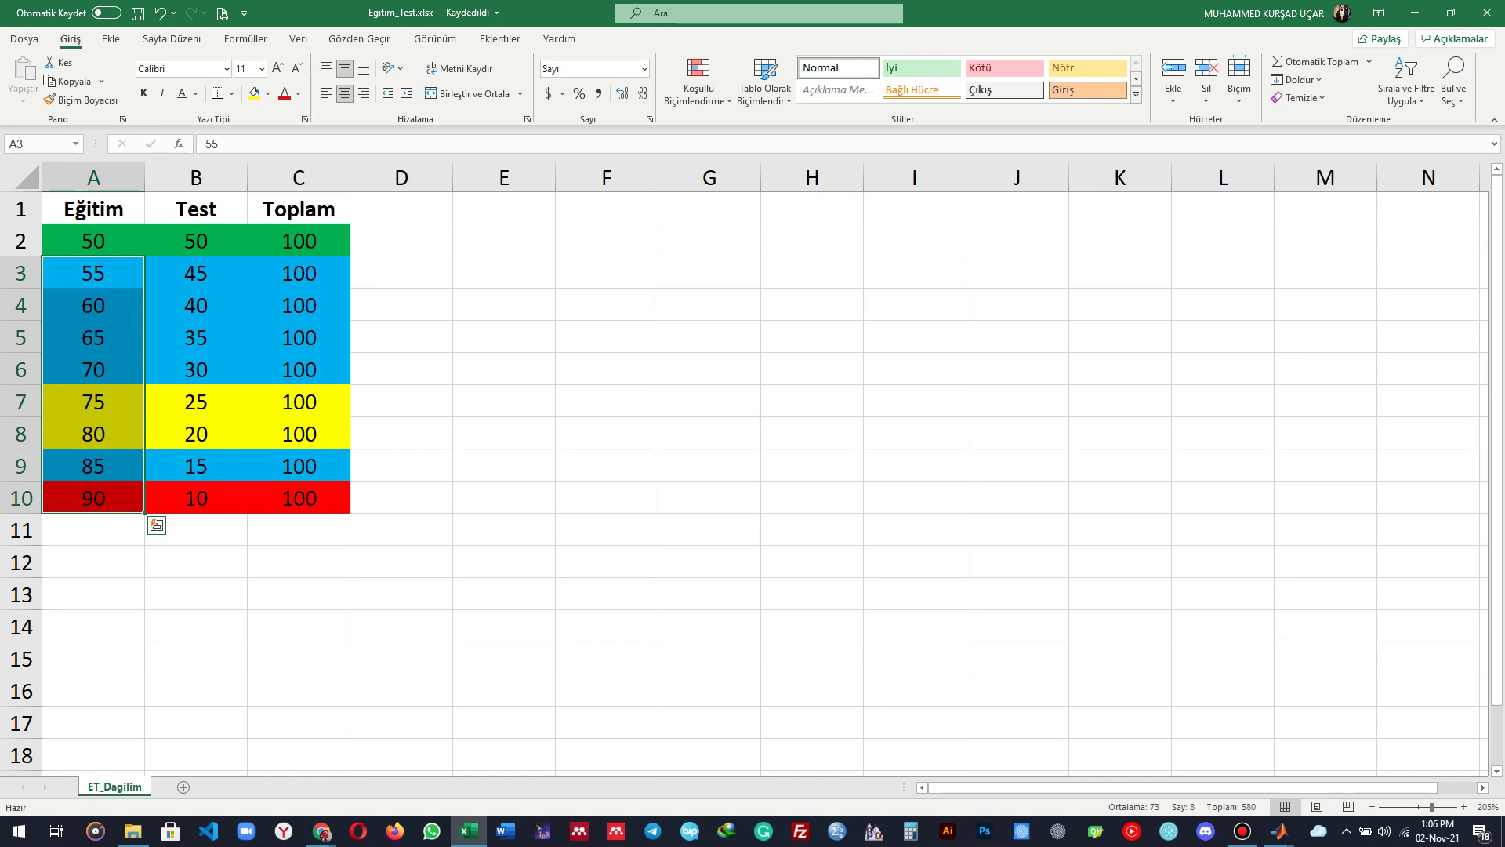
drag(196, 273, 196, 369)
key(Up)
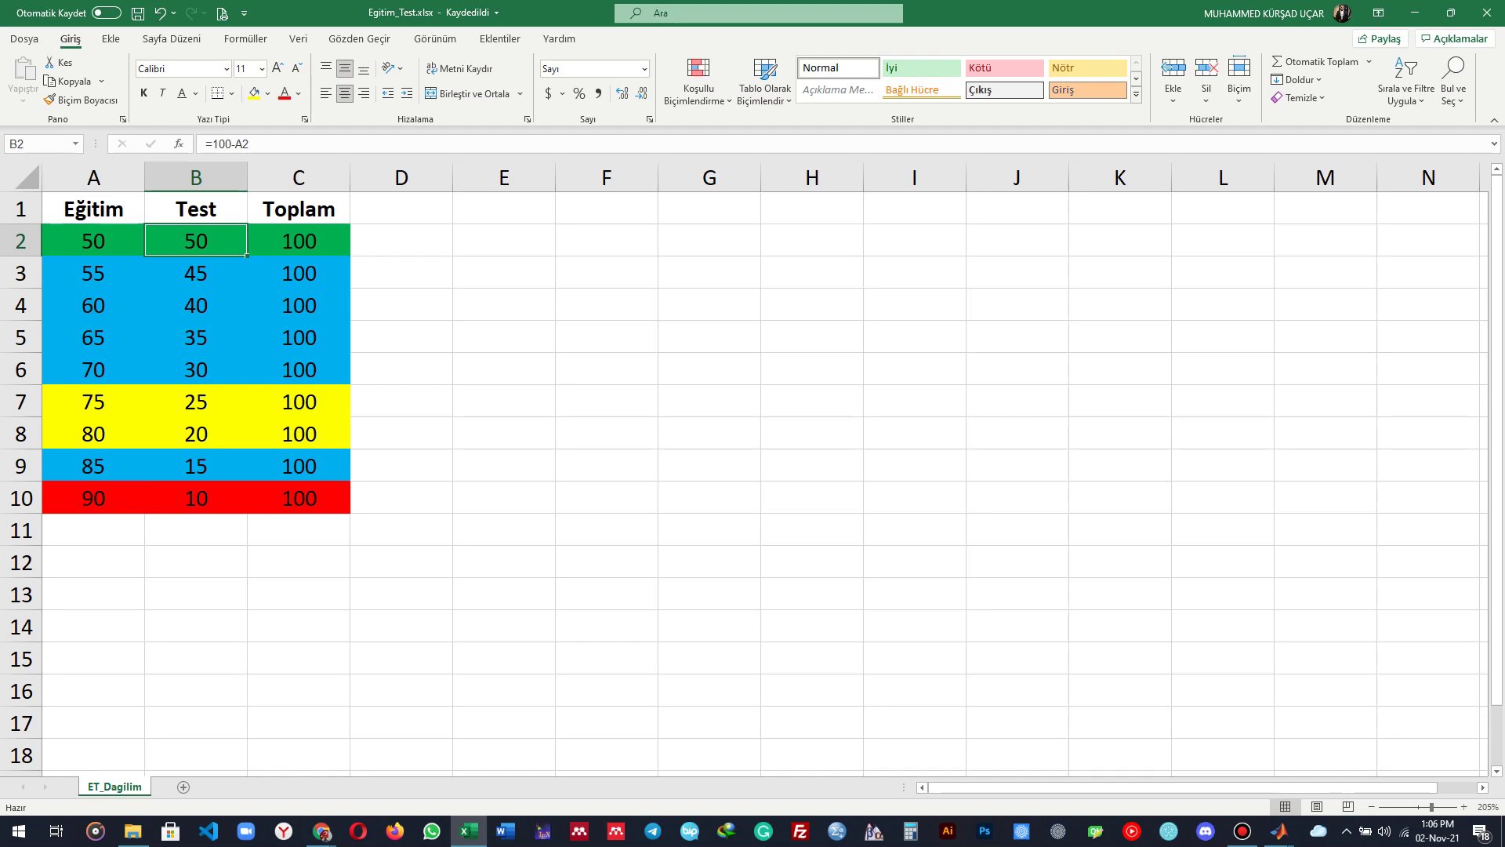
key(shift+Down)
key(shift+Down)
key(shift+Down)
key(shift+Down)
key(shift+Down)
key(shift+Down)
key(shift+Down)
key(shift+Down)
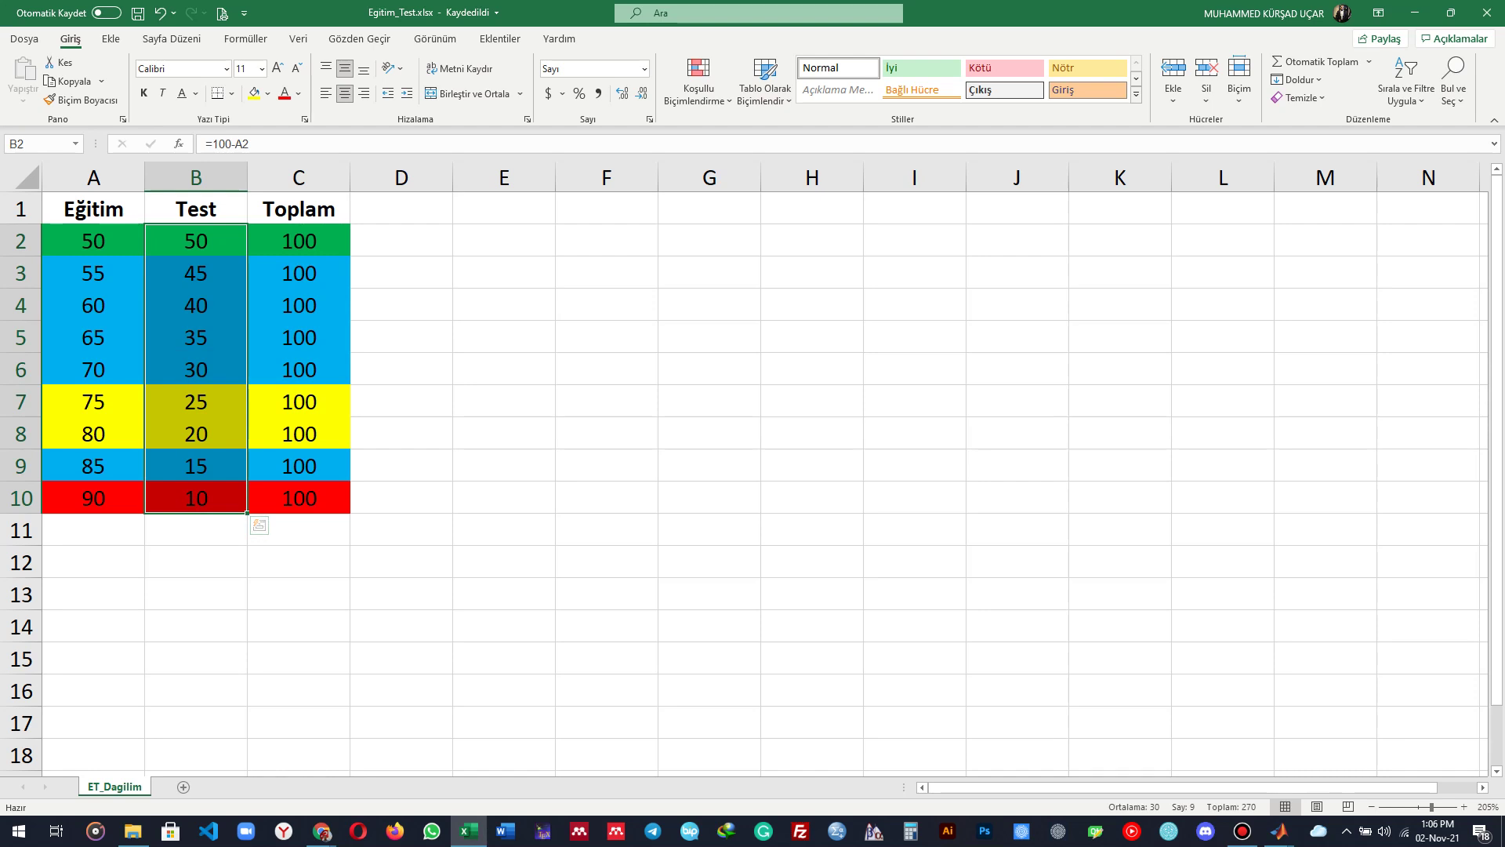
Step: Examine the color-coded 50/50, 90/10, 75/25 and 80/20 split rows up close
drag(93, 241, 298, 241)
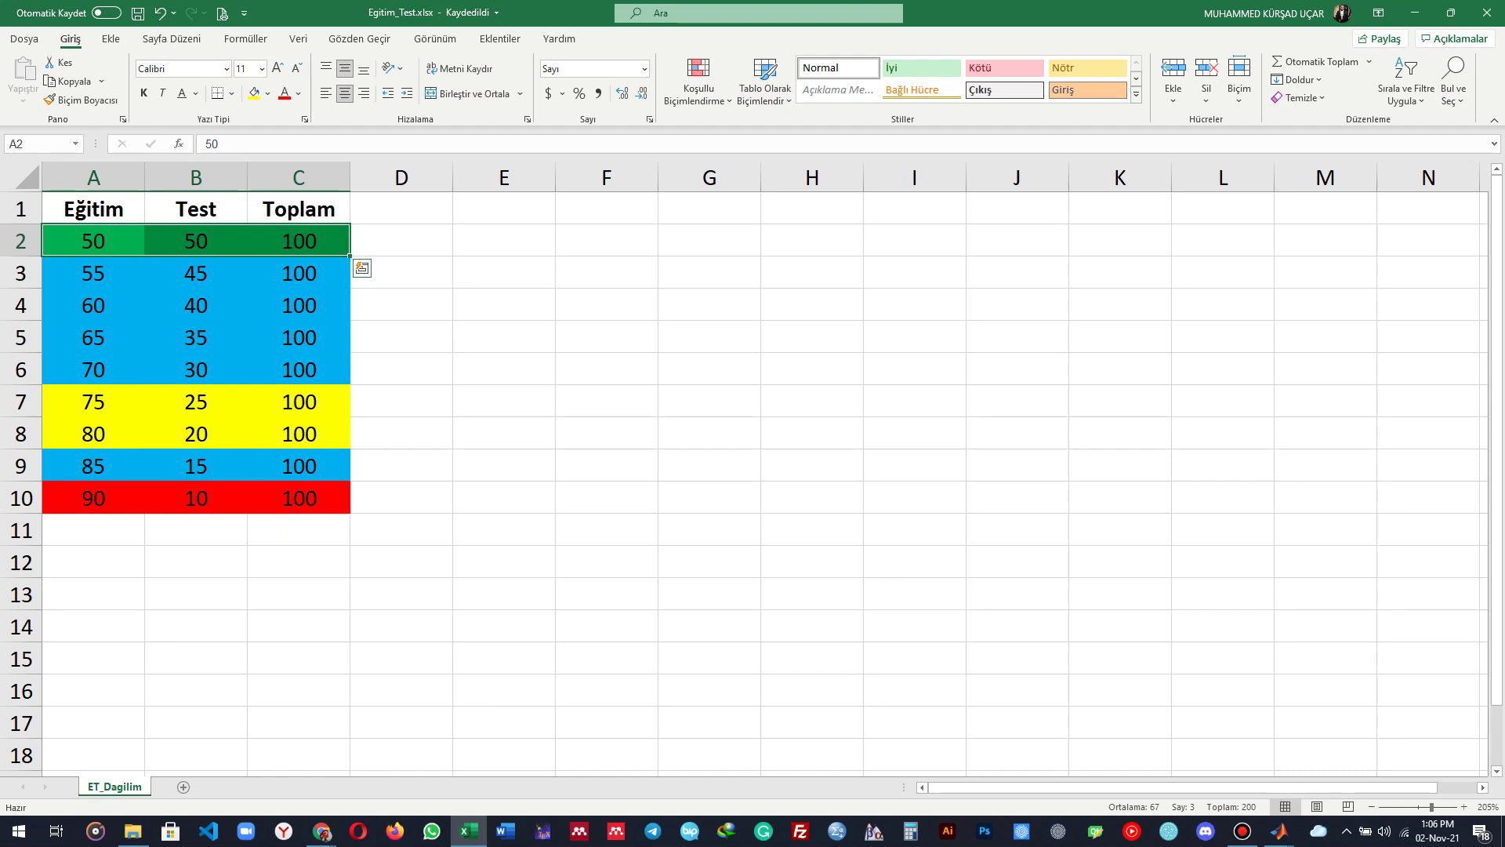
scroll(744, 470, up, 5)
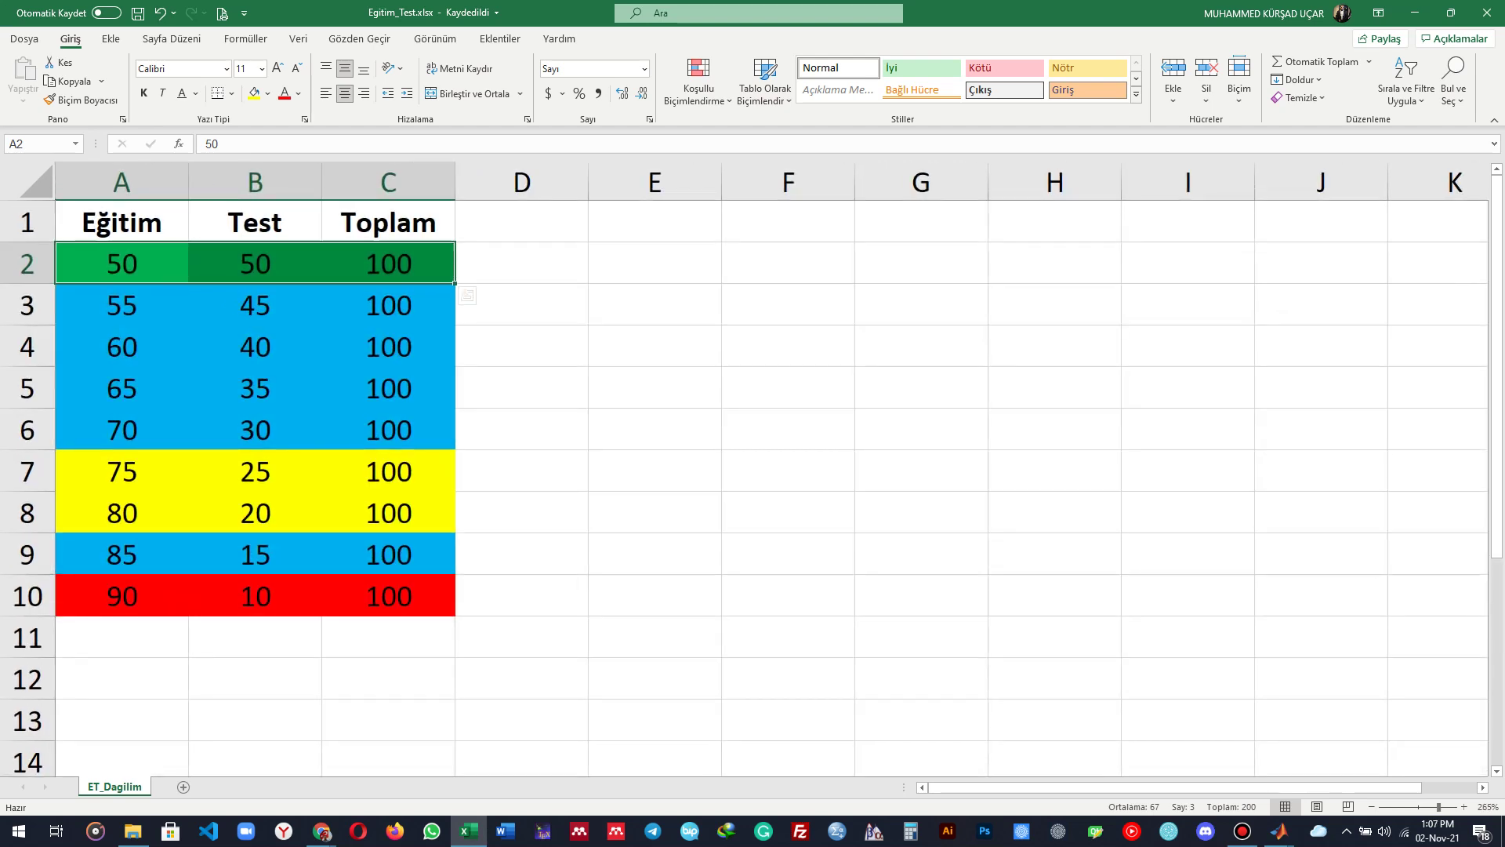
scroll(745, 470, up, 2)
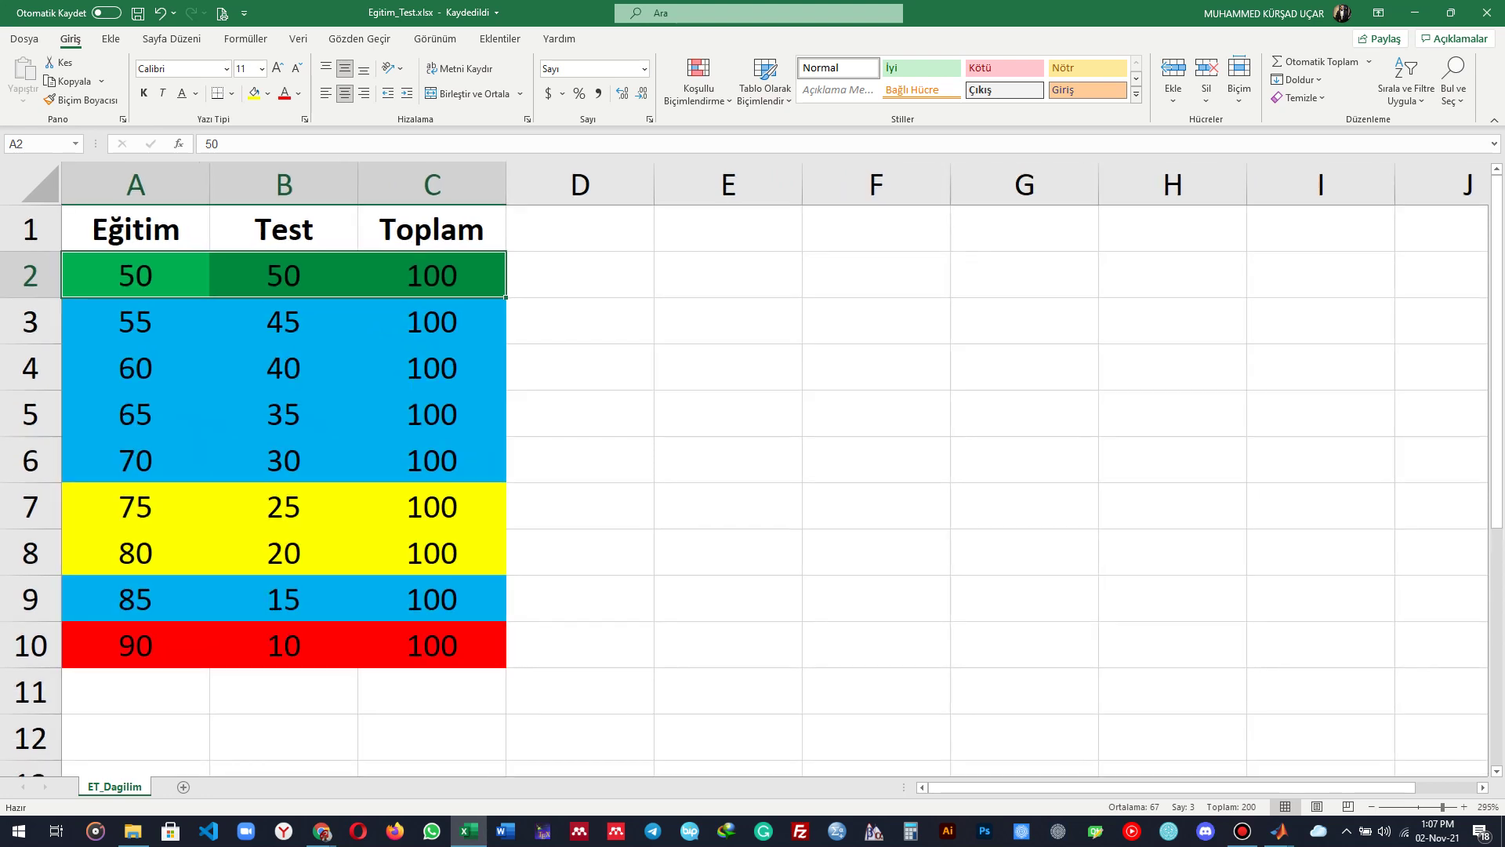
scroll(745, 470, up, 1)
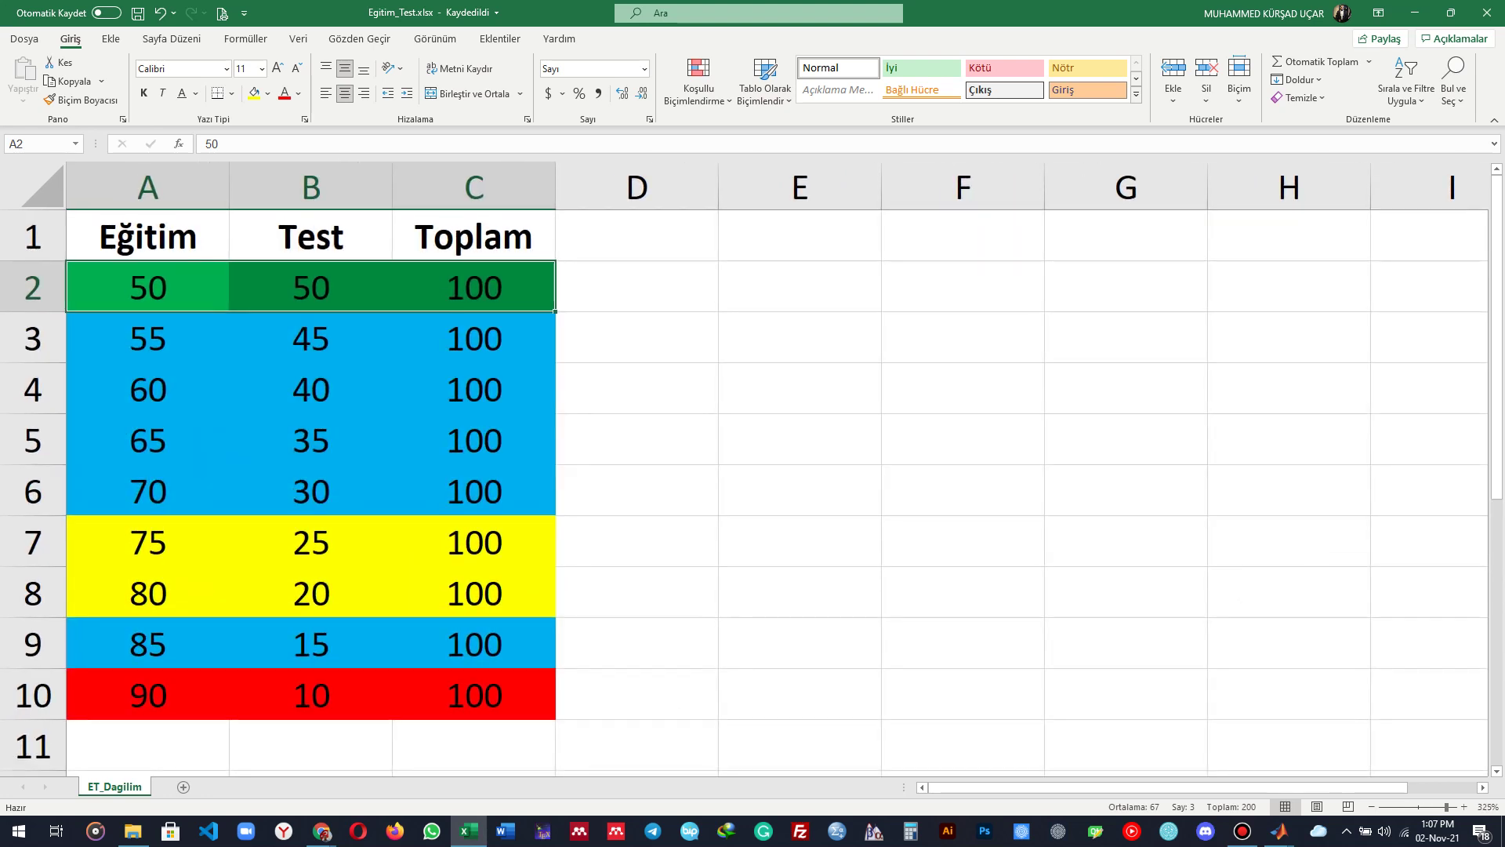
drag(147, 694, 475, 695)
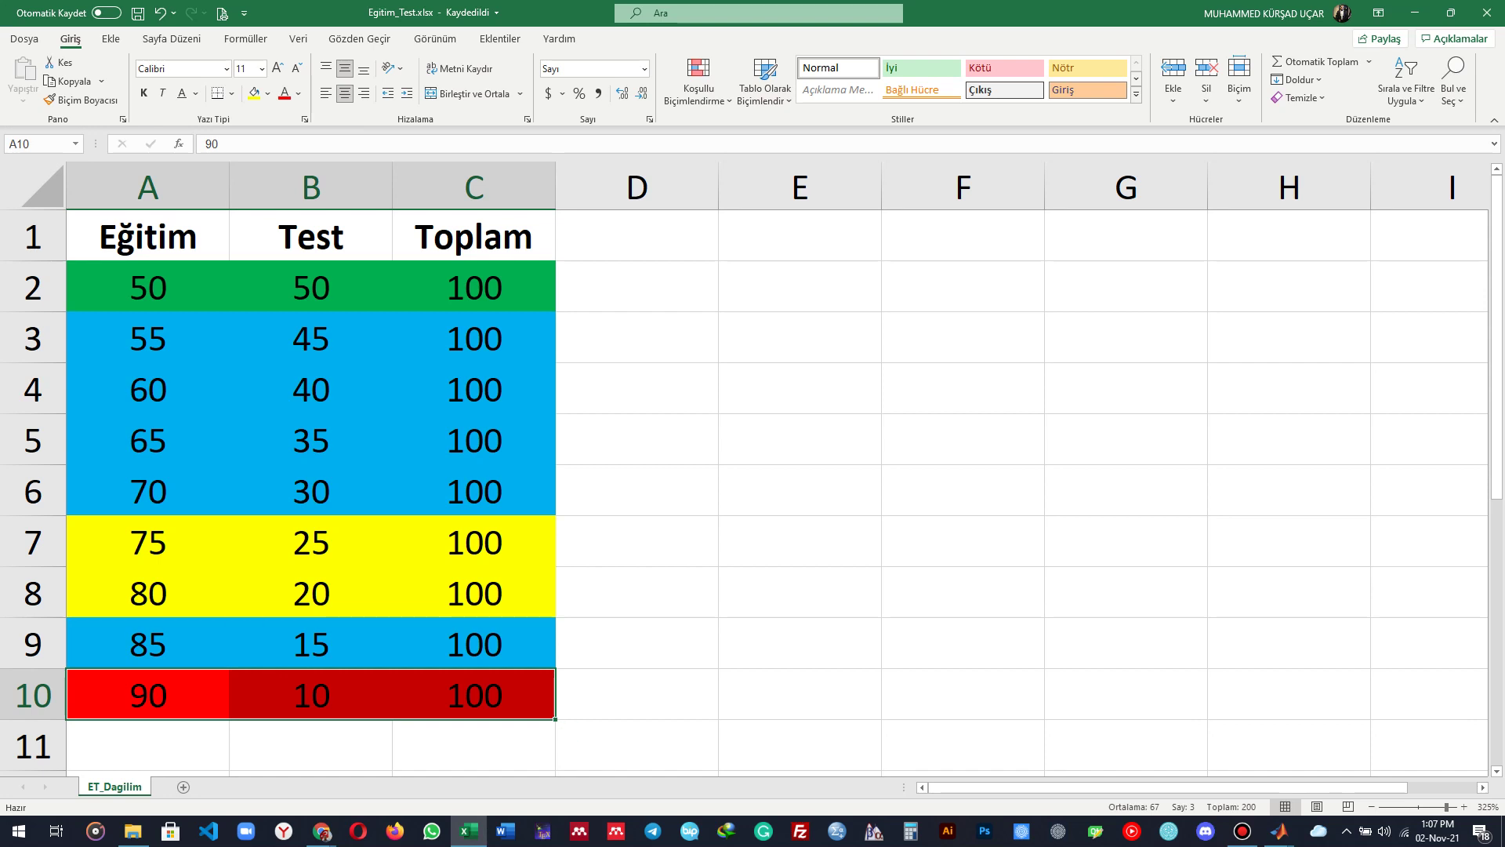
drag(148, 542, 474, 593)
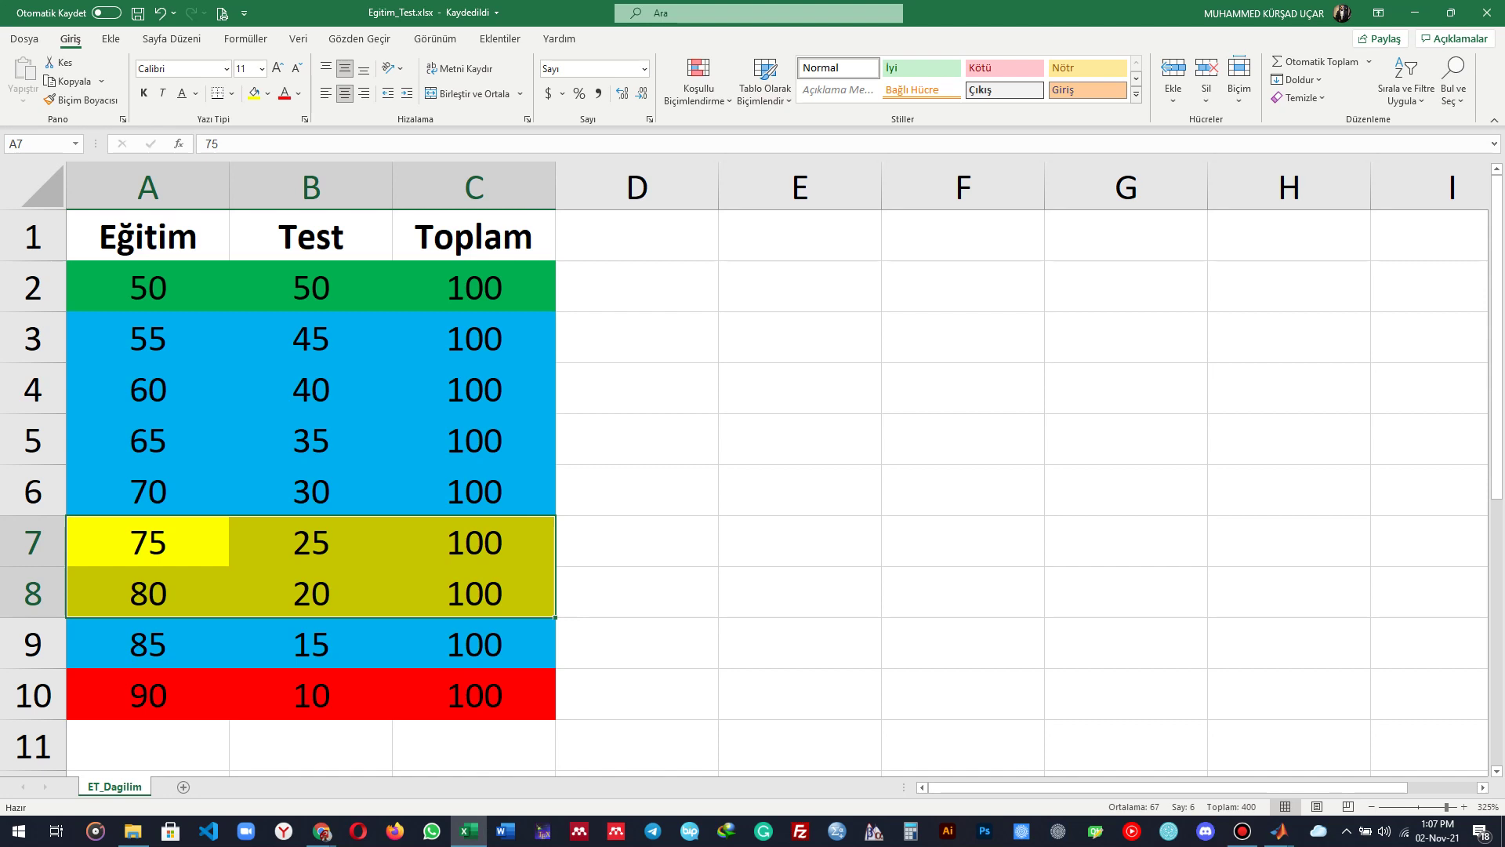
drag(147, 288, 473, 288)
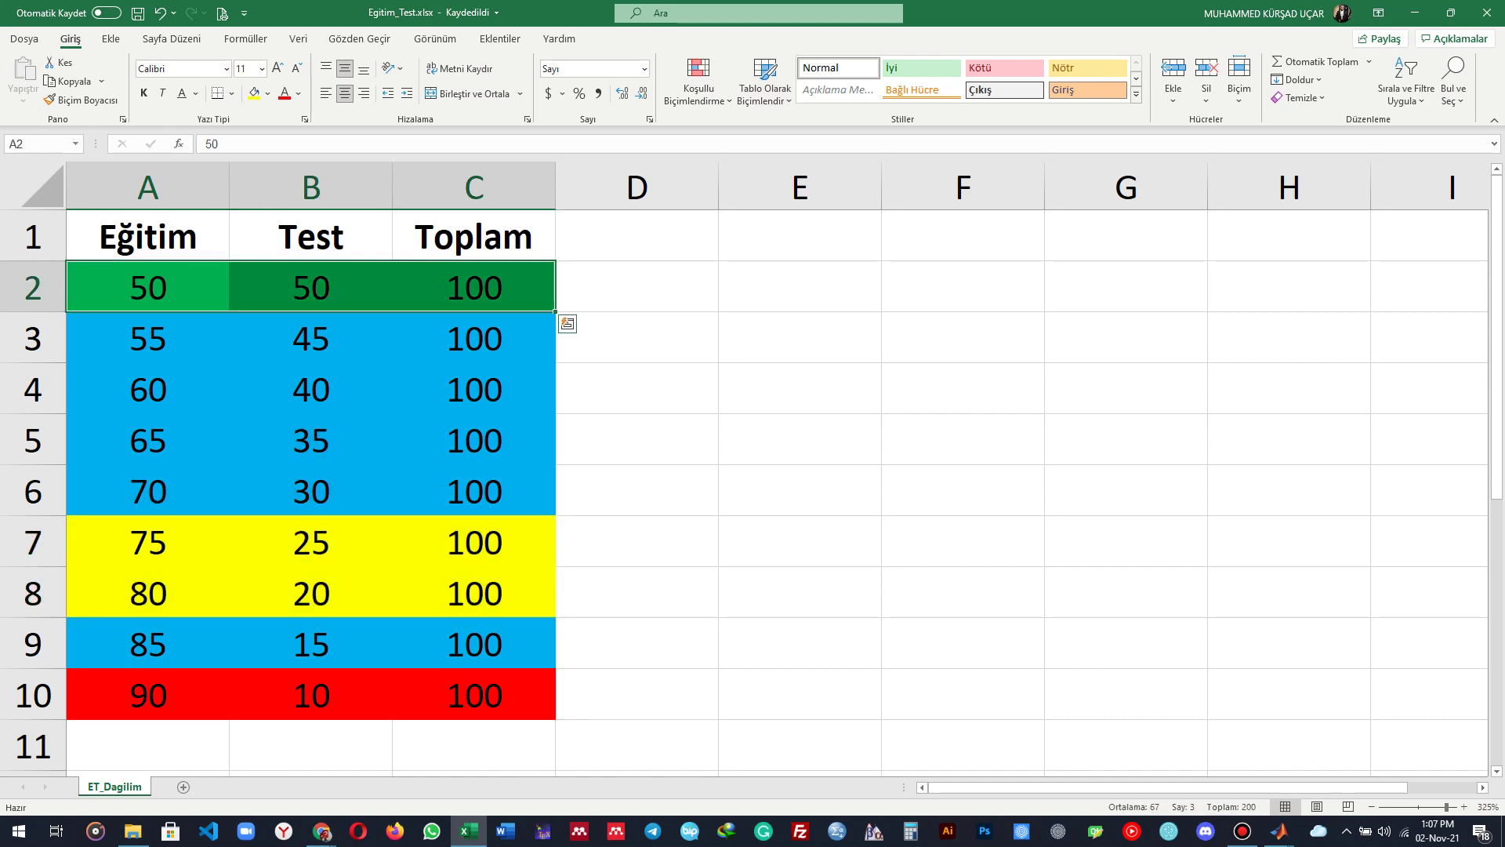
Step: Fill the header cells A1 to C1 with standard yellow and save the workbook
drag(147, 236, 473, 236)
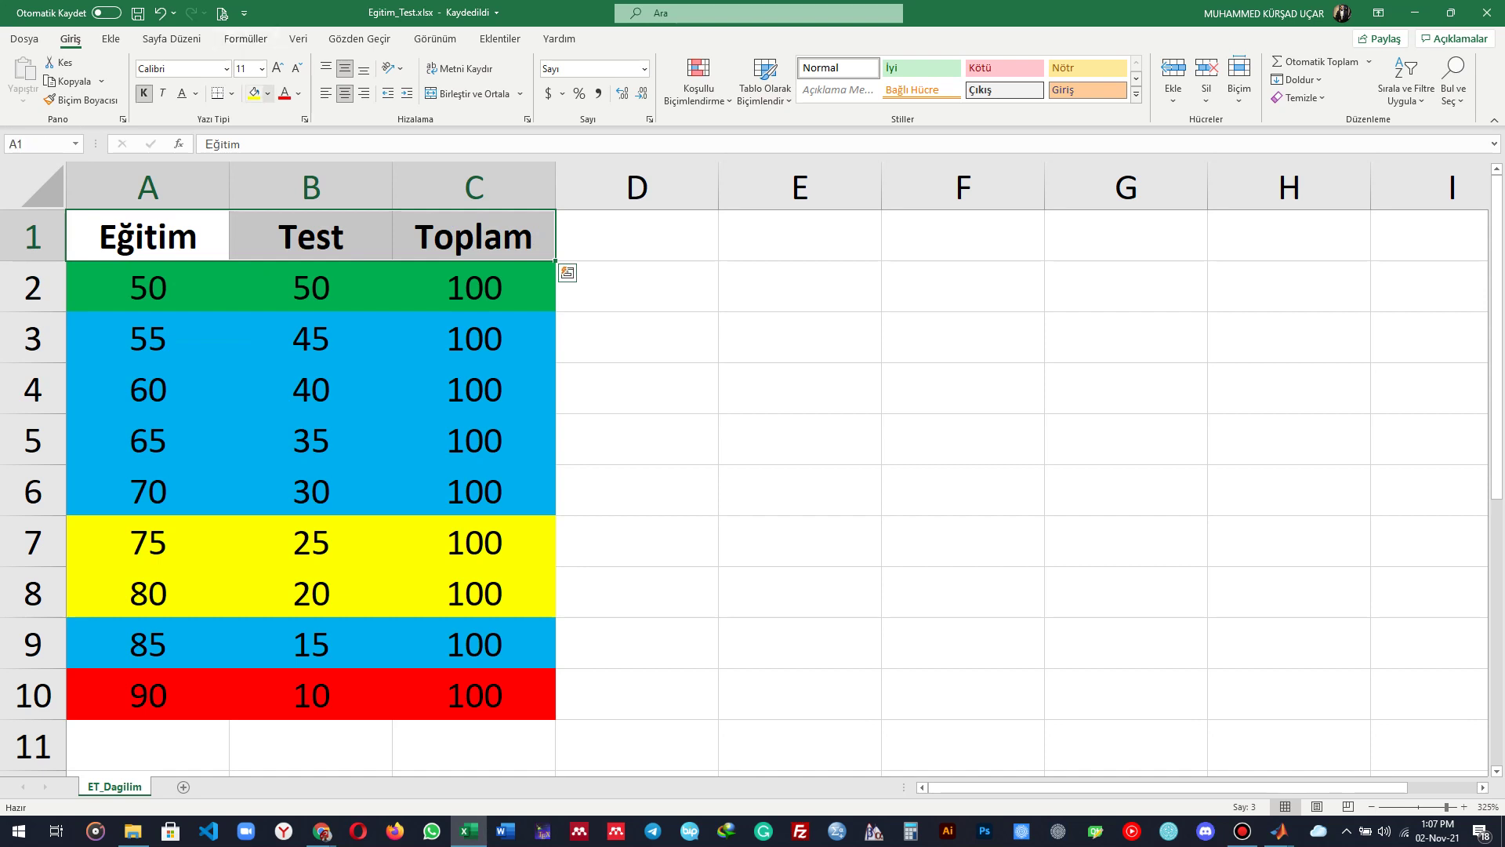
click(267, 93)
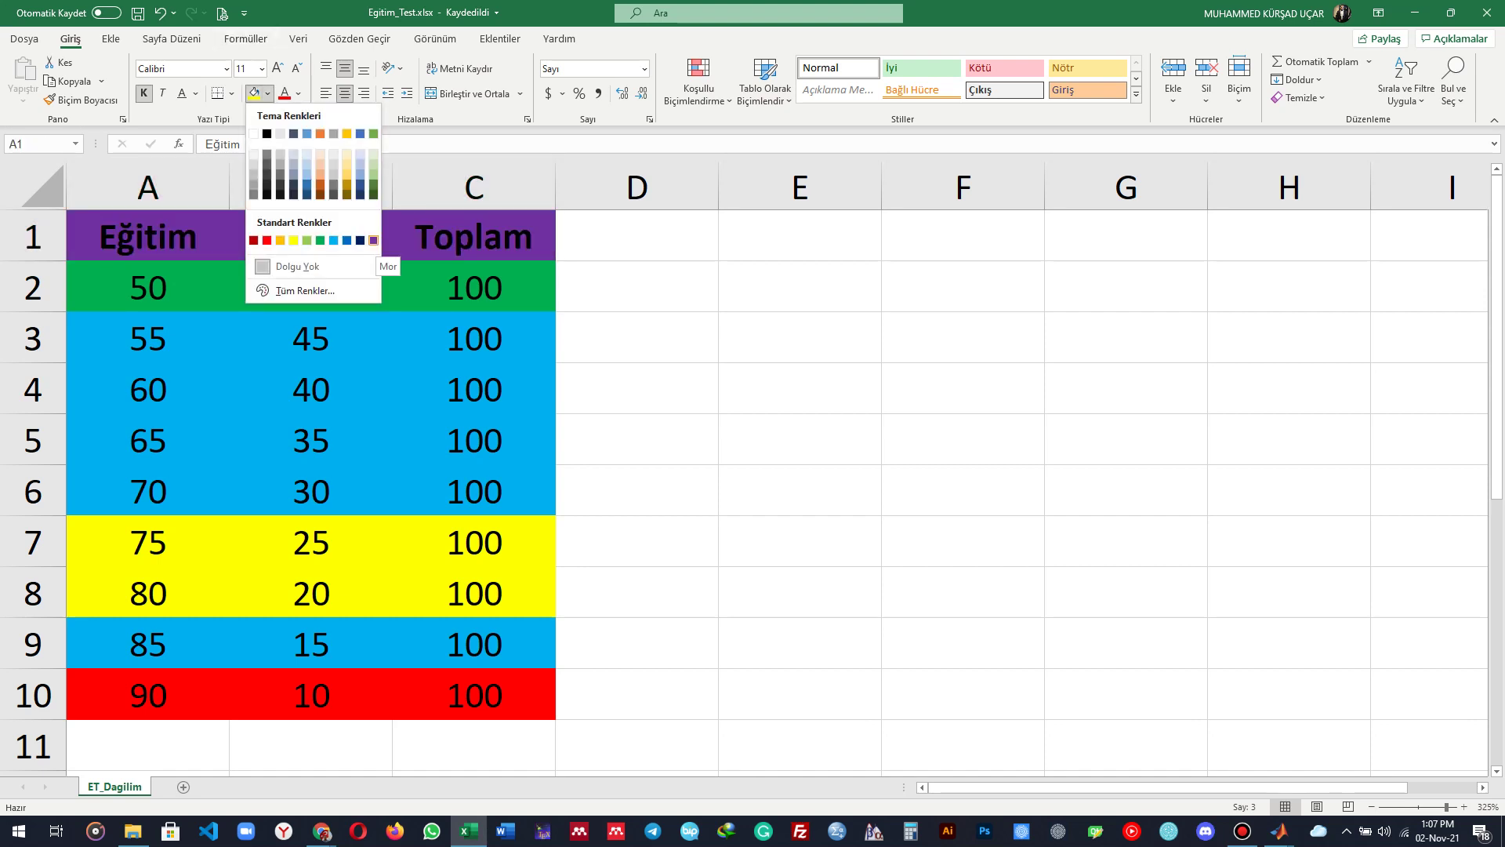
click(346, 240)
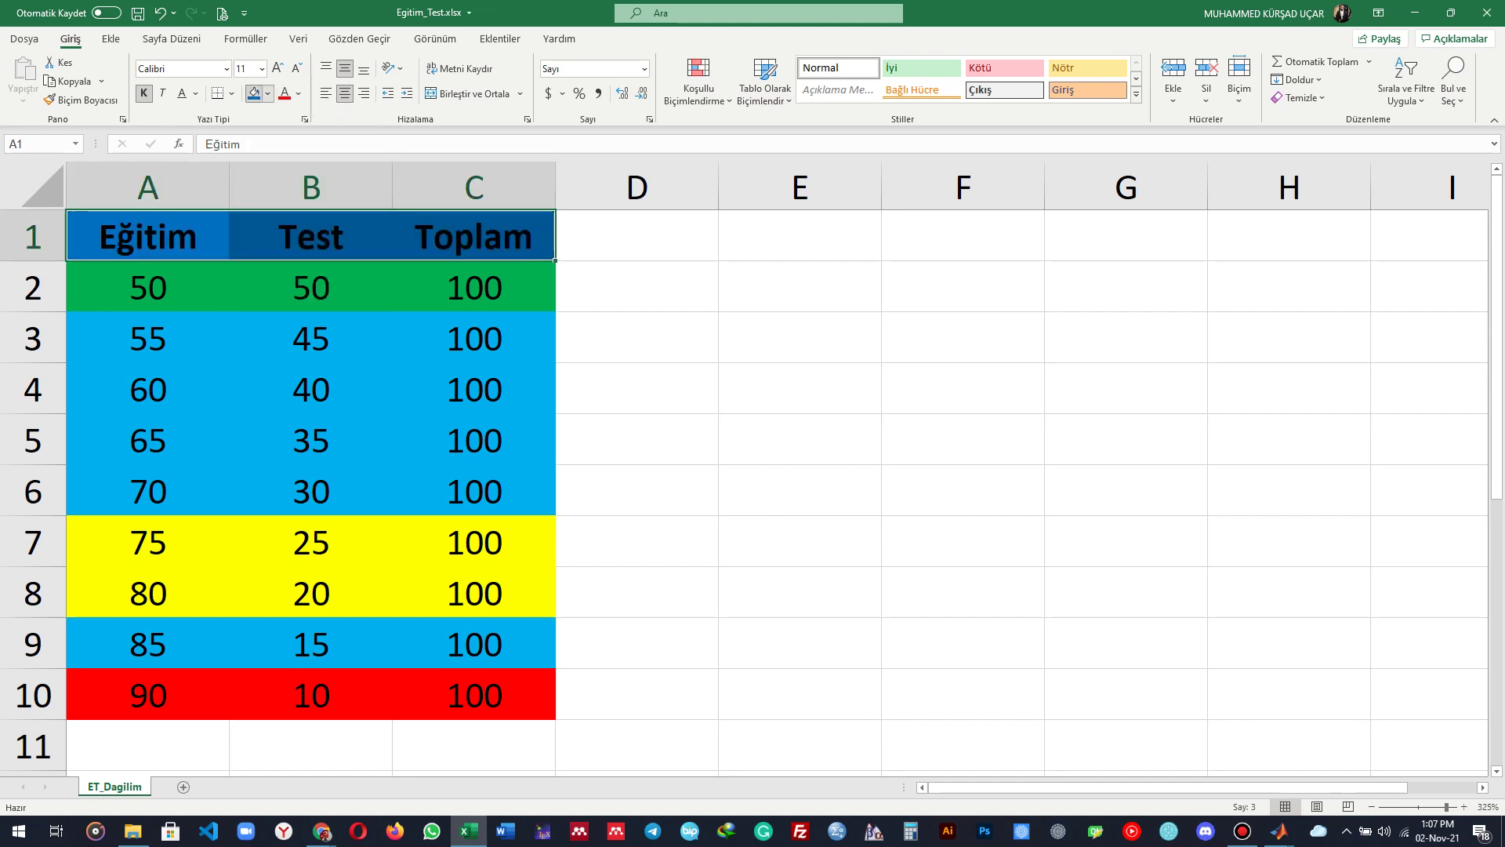
click(267, 94)
click(294, 240)
click(637, 337)
key(ctrl+s)
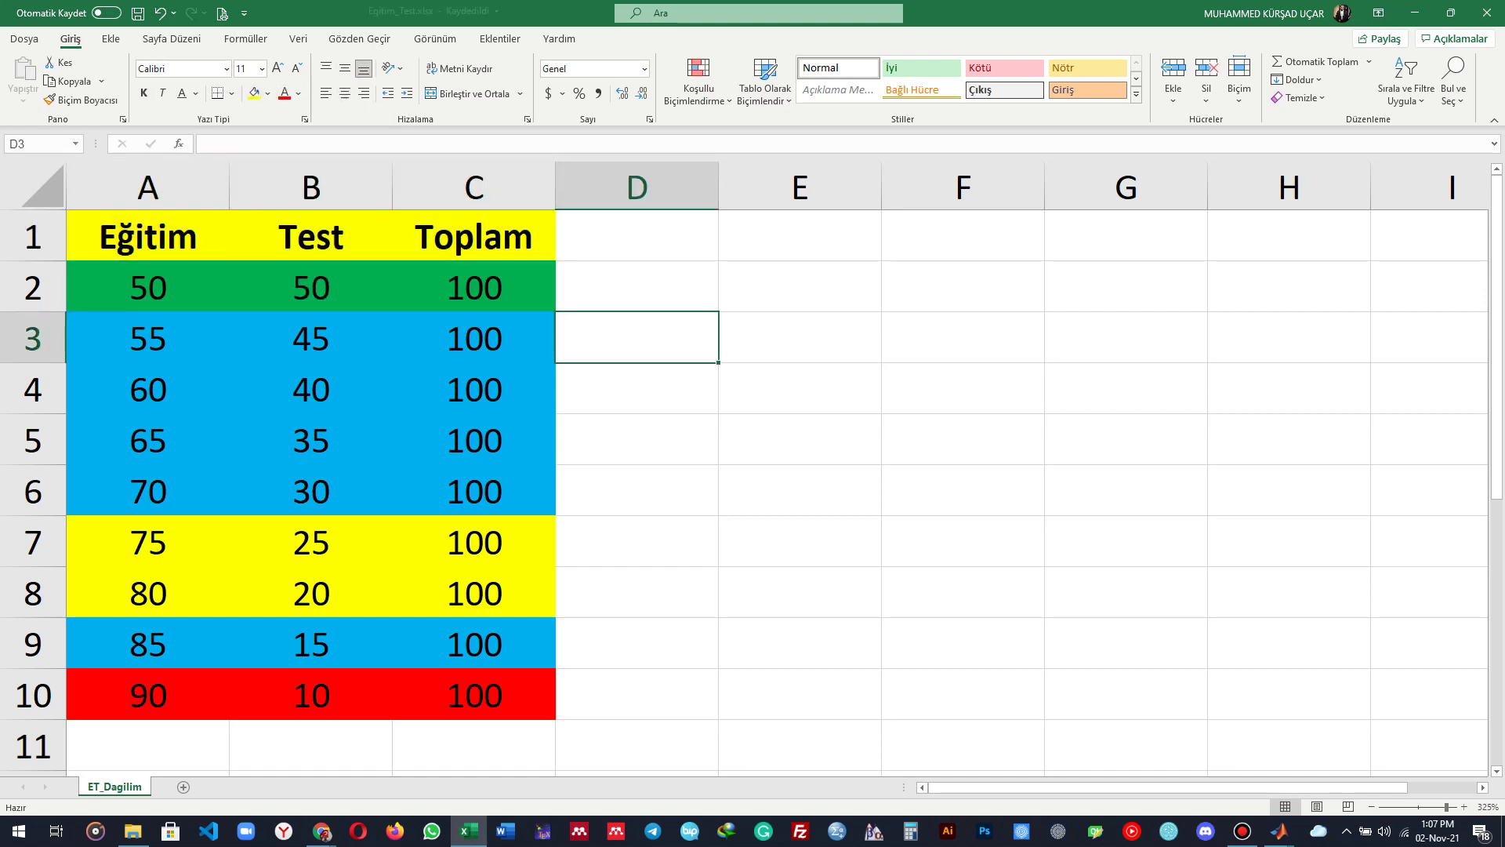
Step: Add inside horizontal borders between the rows of the table, cells A1 to C10, and save the workbook
drag(474, 694, 148, 235)
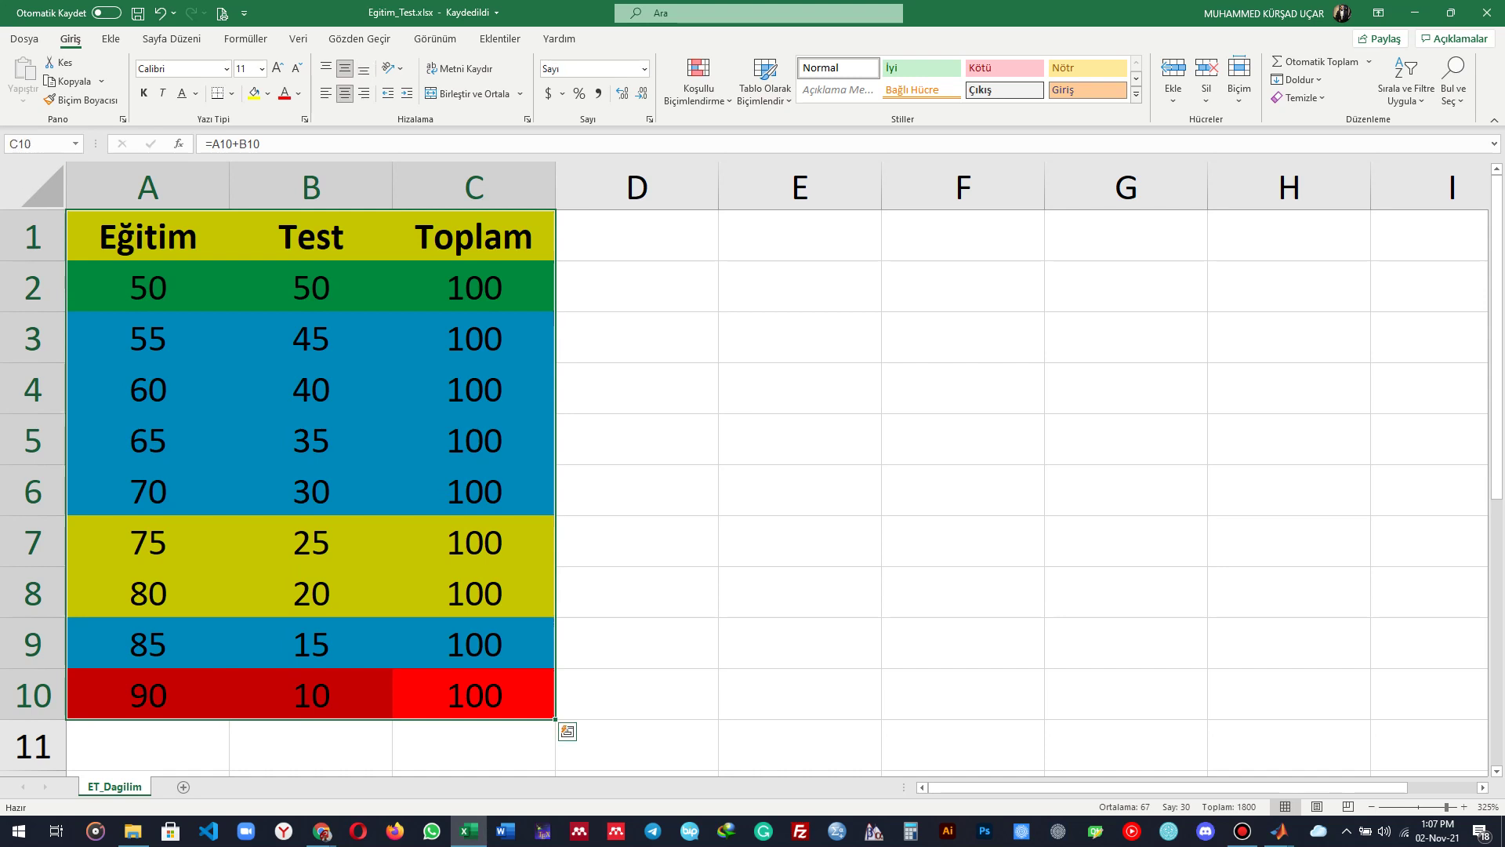
click(232, 94)
click(259, 563)
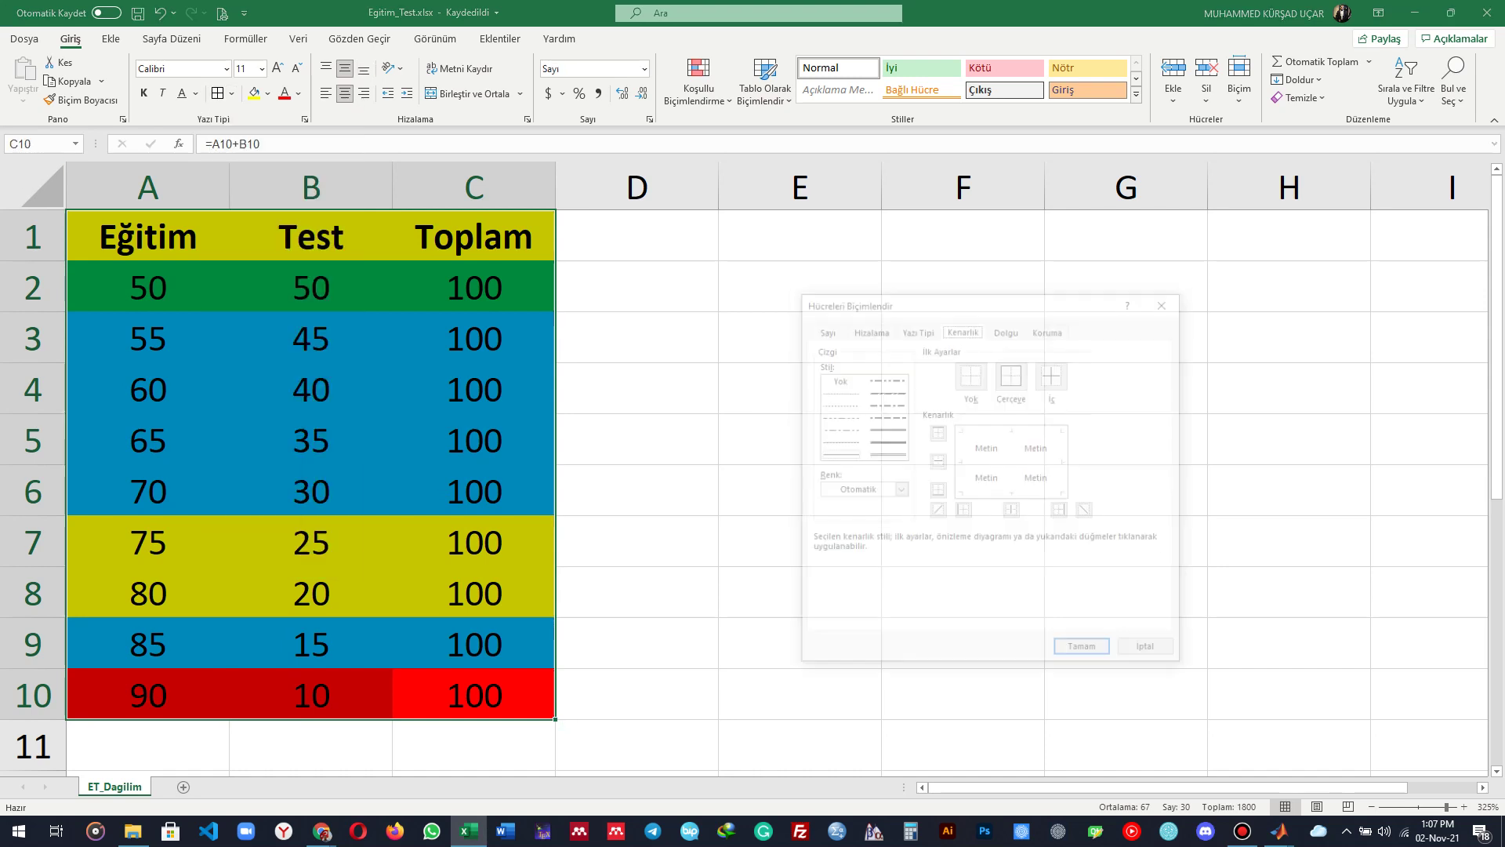
click(938, 461)
click(1081, 646)
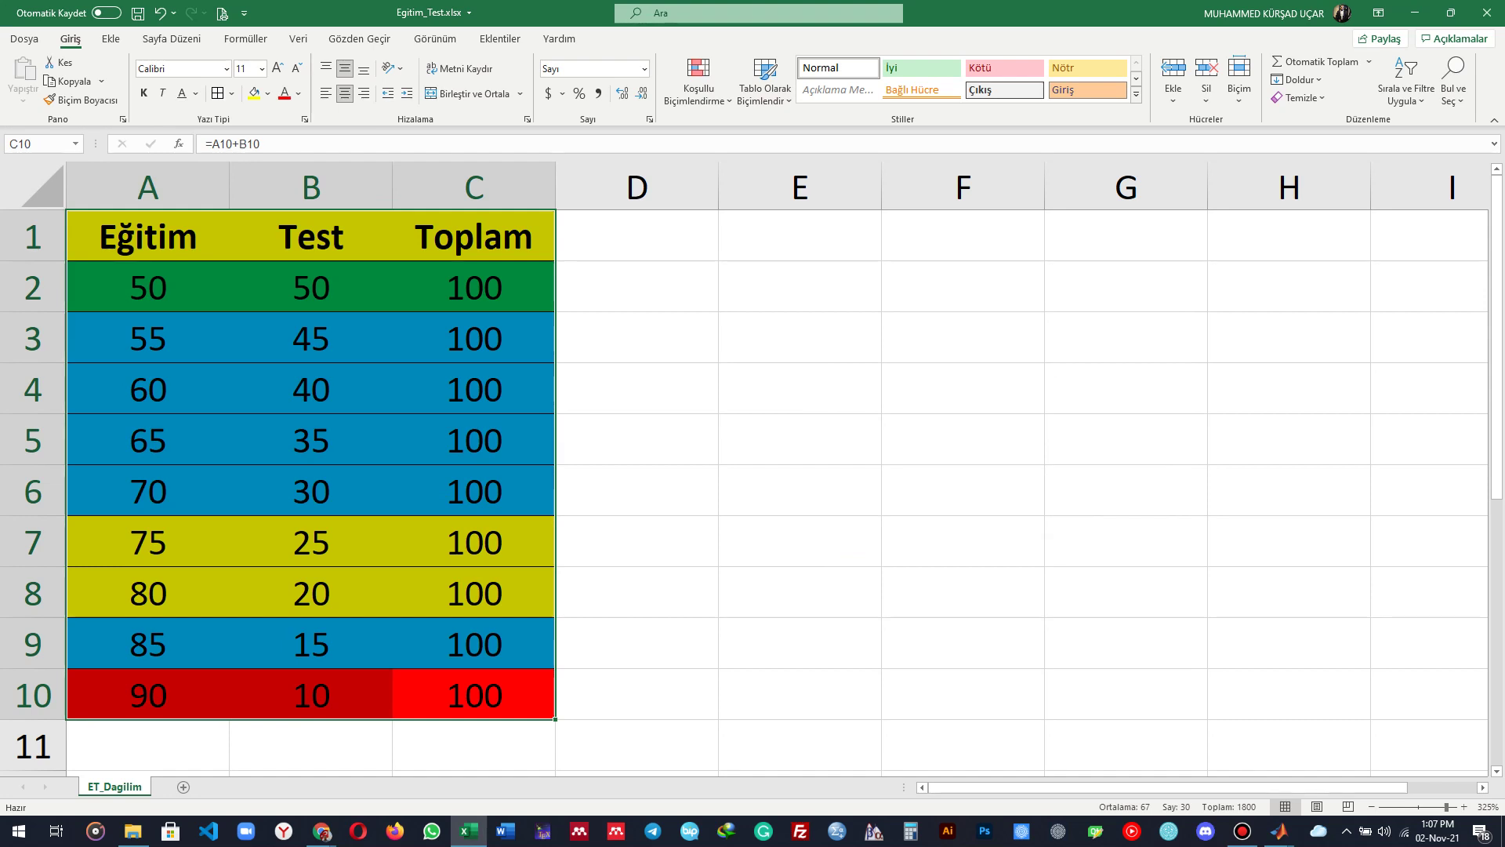
click(799, 338)
key(ctrl+s)
Step: Examine the 50/50 split in row 2 and the values and formulas of the Test column
drag(147, 287, 310, 288)
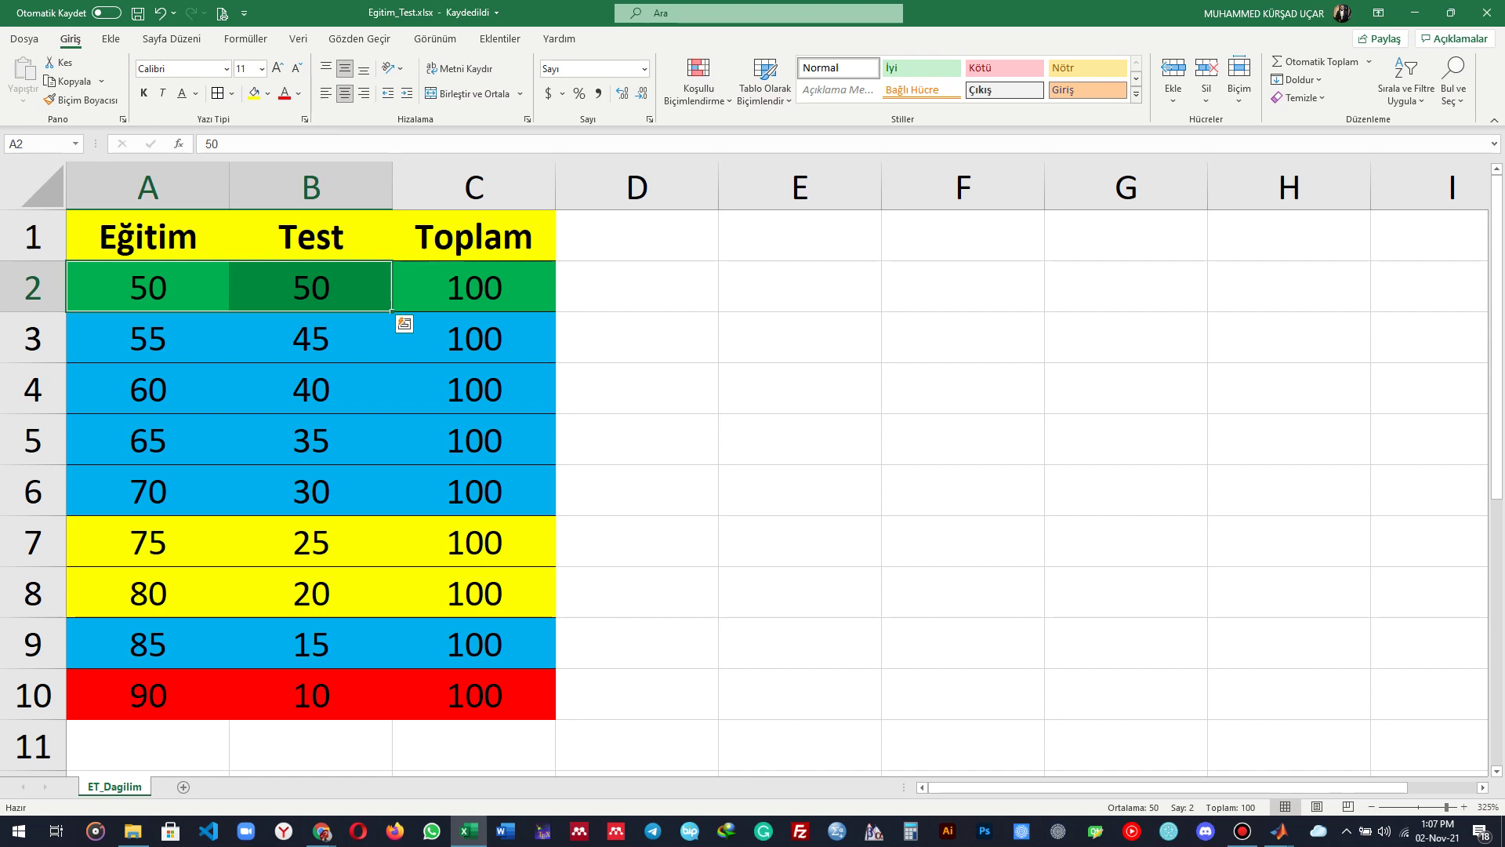
click(310, 337)
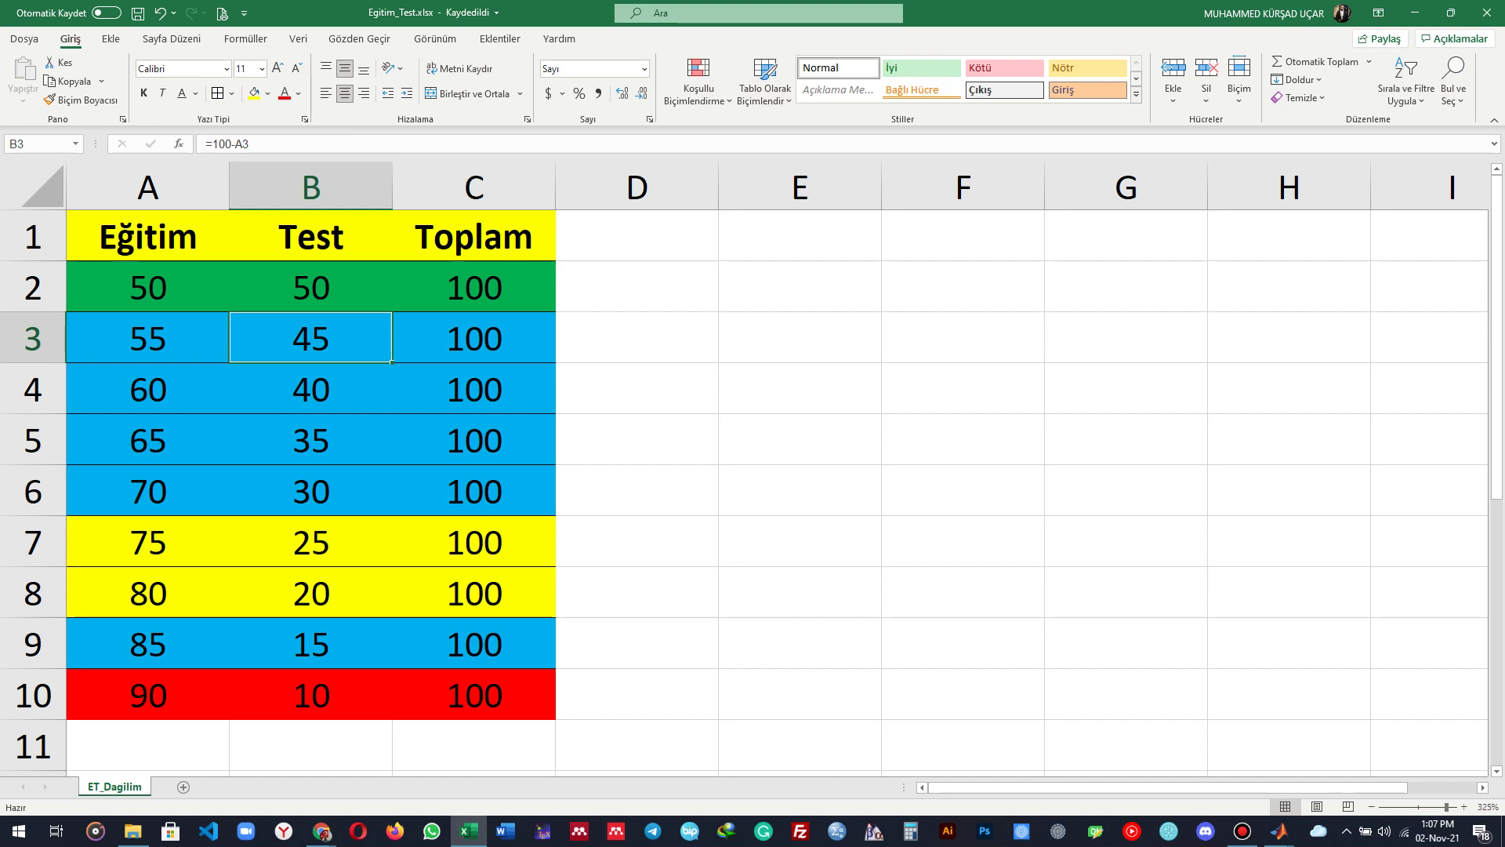
click(310, 287)
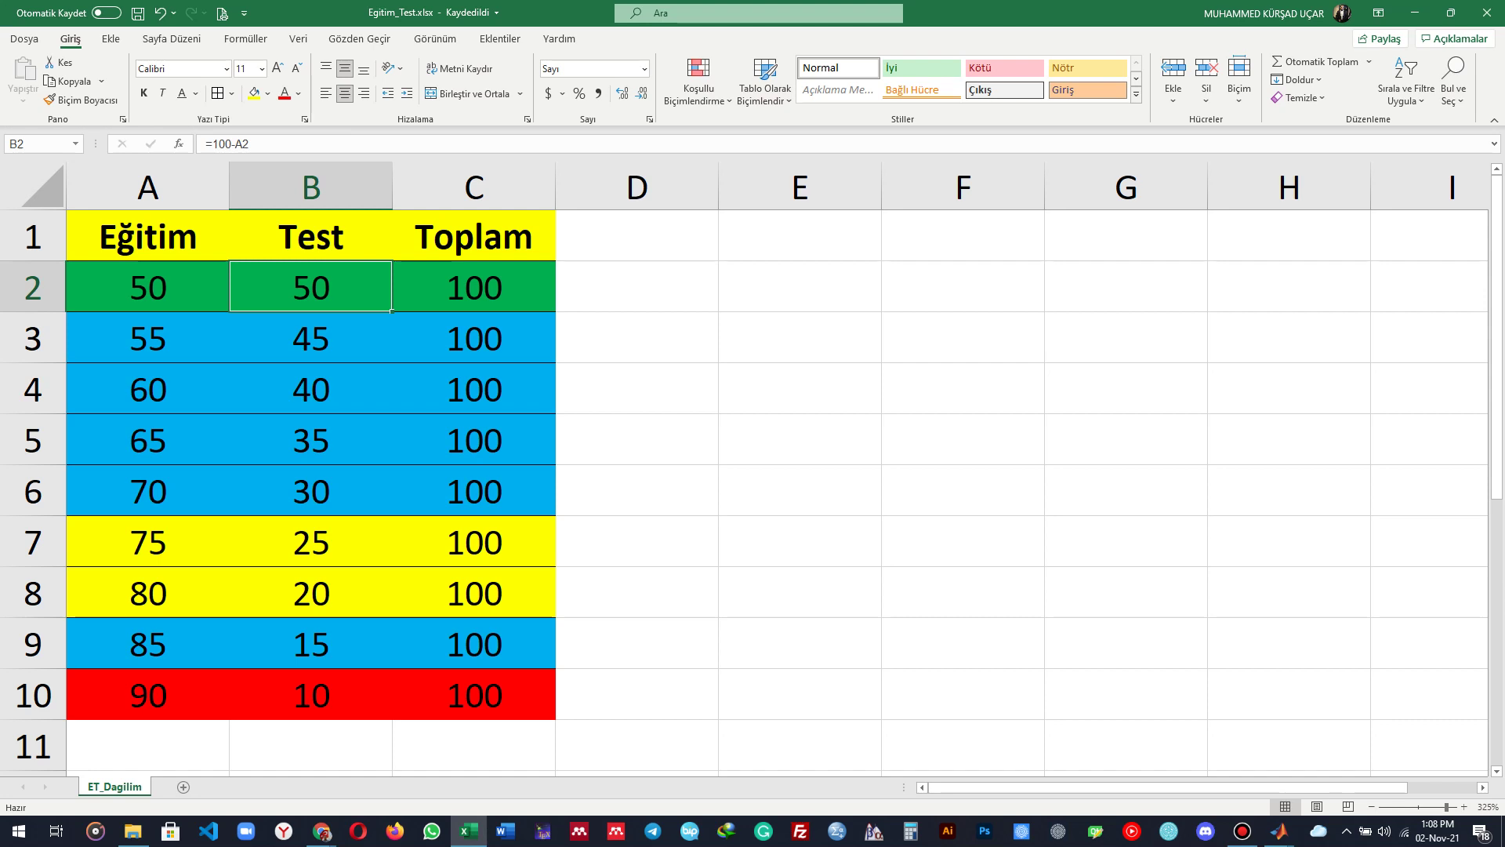
click(310, 187)
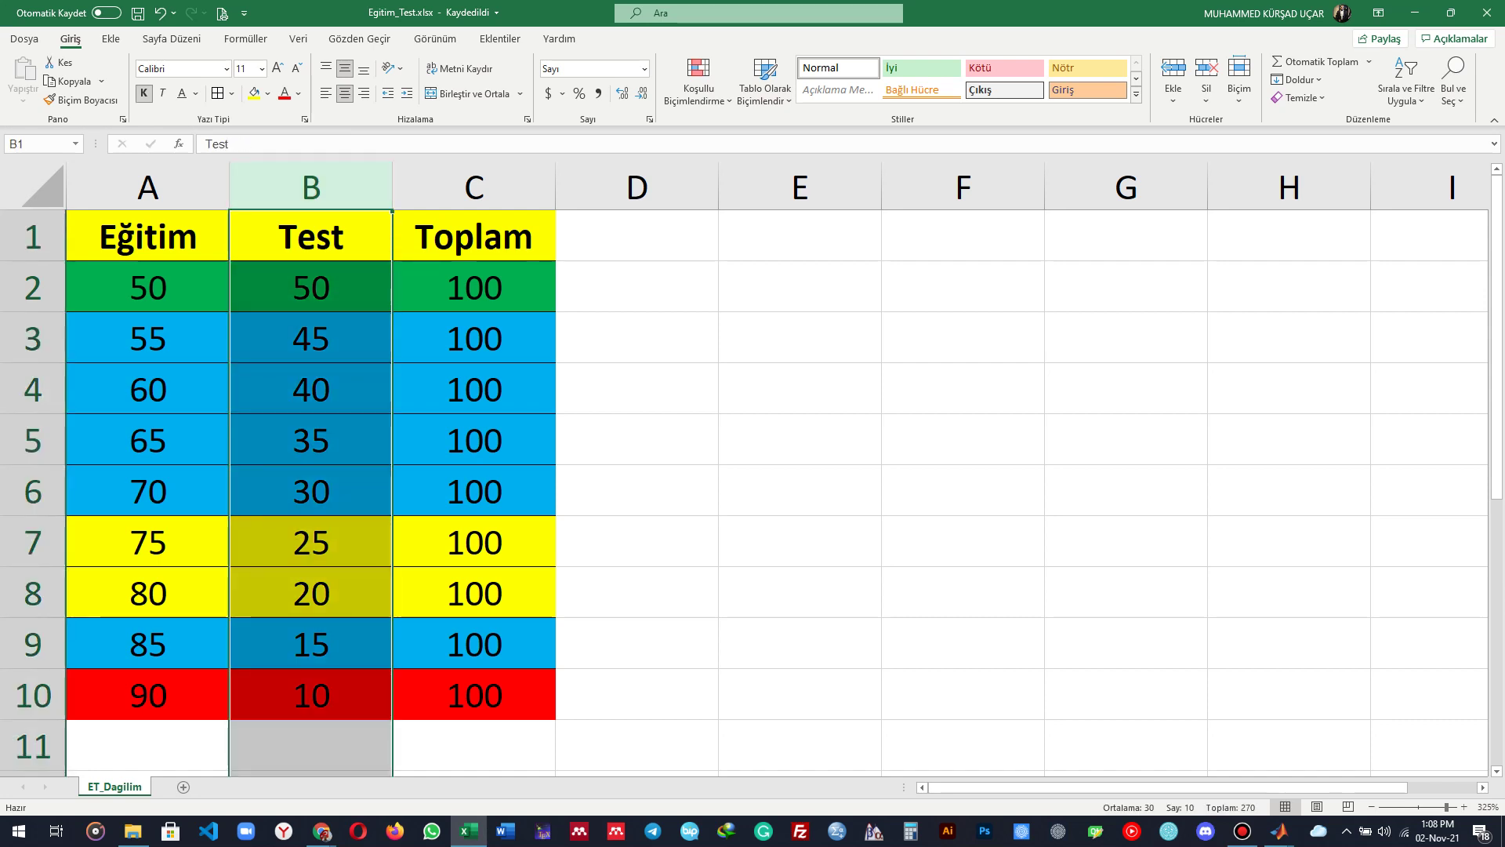
drag(310, 288, 311, 694)
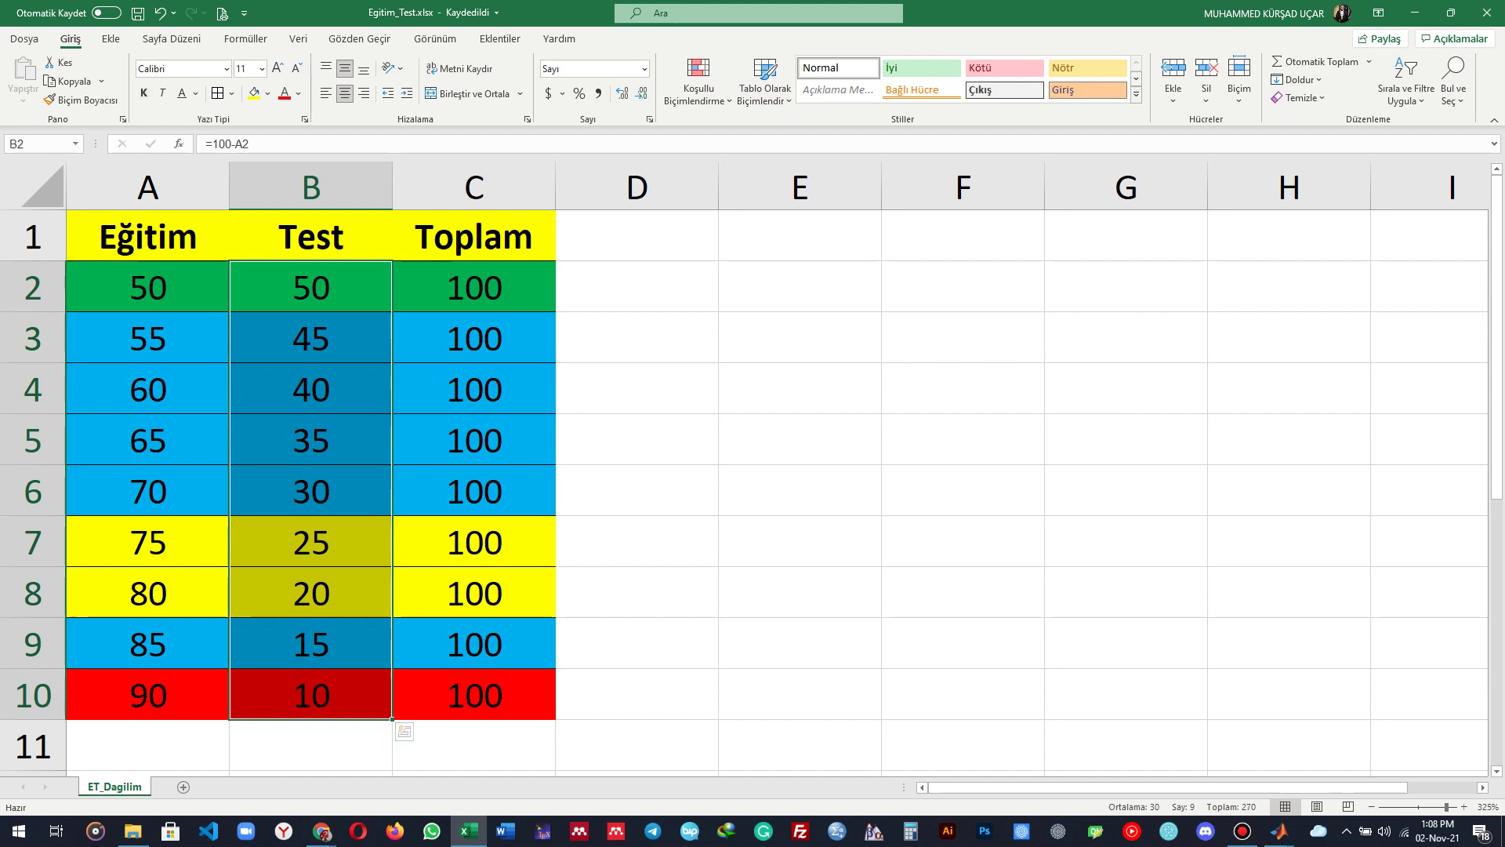
Step: Add a new worksheet and name it Test_Secim
click(184, 786)
double_click(176, 786)
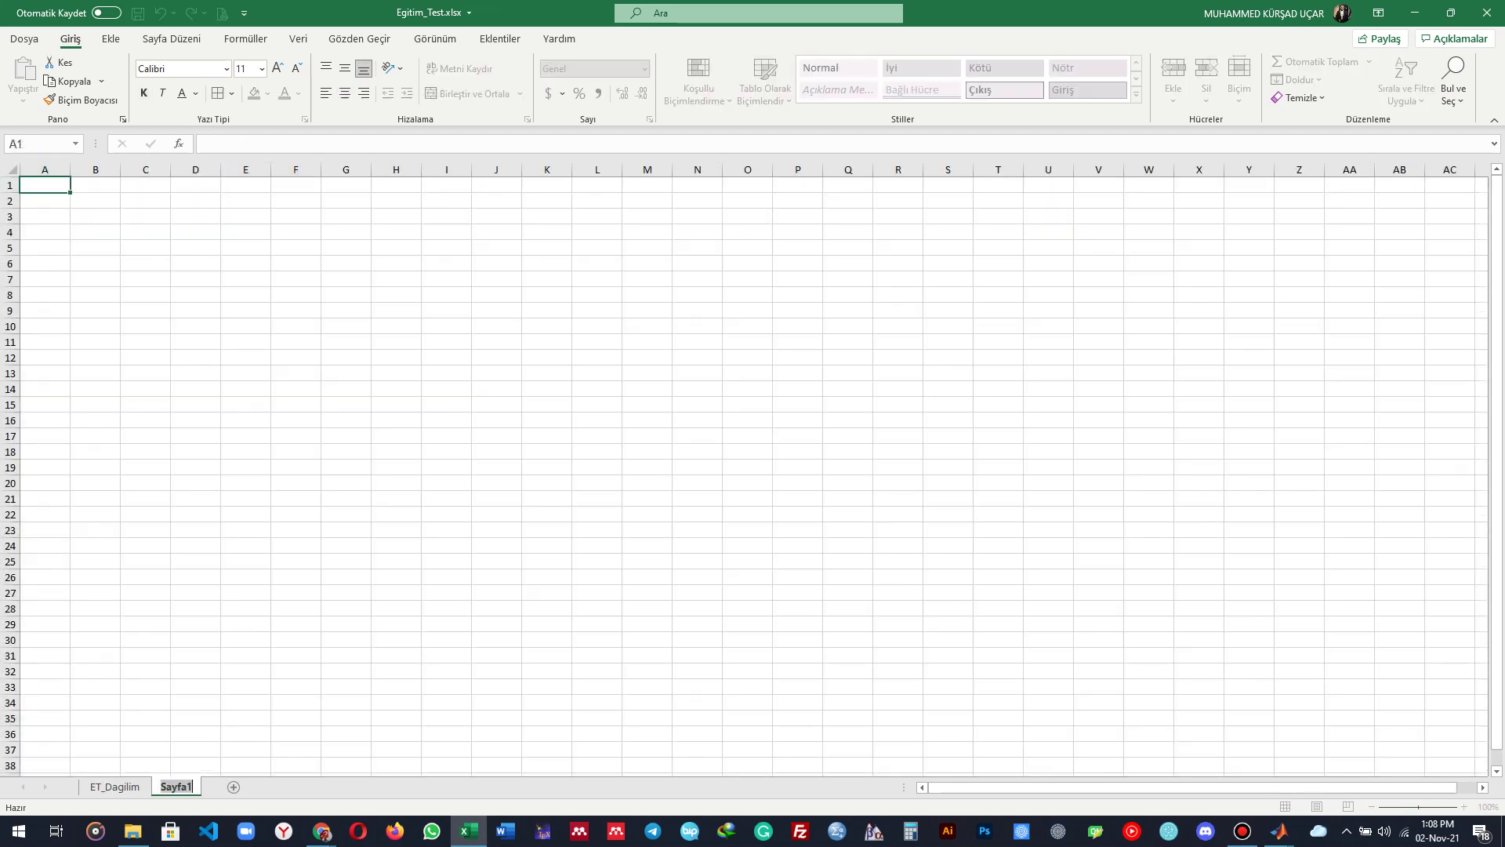
text(Test_Secim)
key(Return)
Step: Enter the headers No and Yöntem in A1 and B1, with 1 and Rasgele below them in row 2
scroll(744, 470, up, 10)
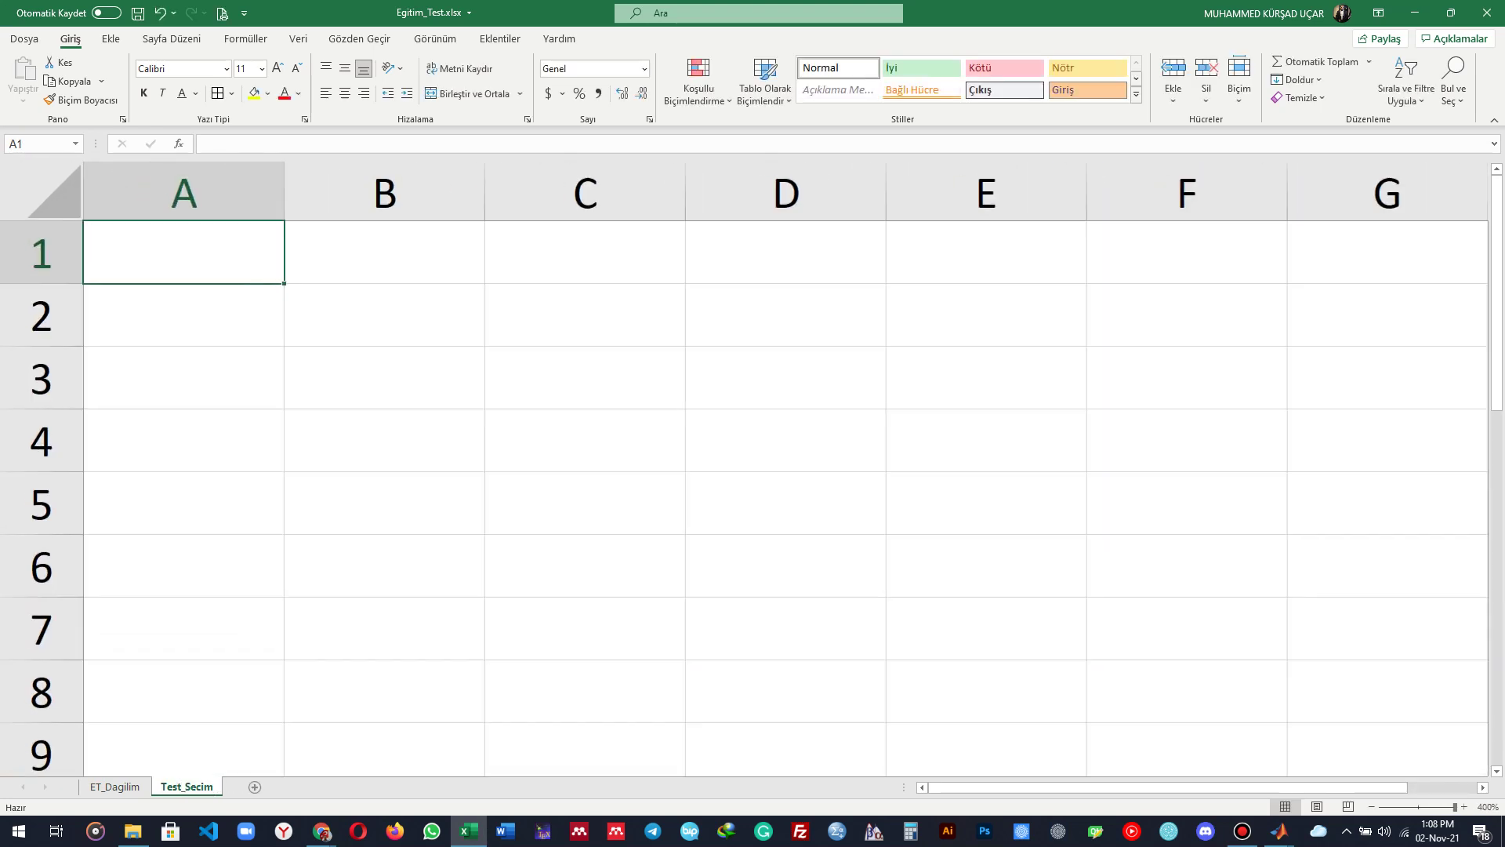
text(No)
key(Tab)
text(Yöntem)
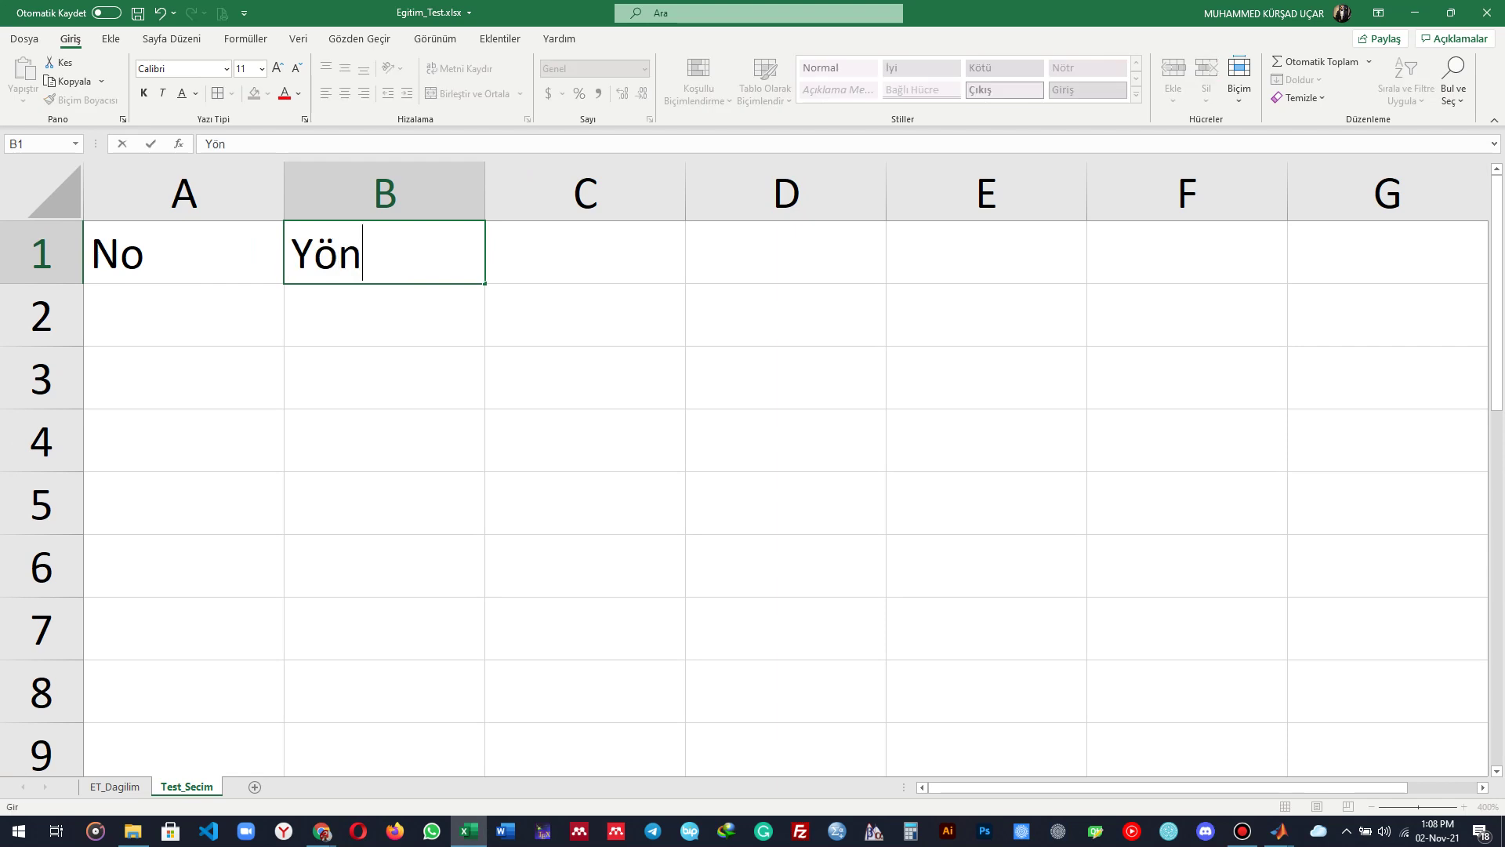
key(Return)
text(1)
key(Return)
click(384, 315)
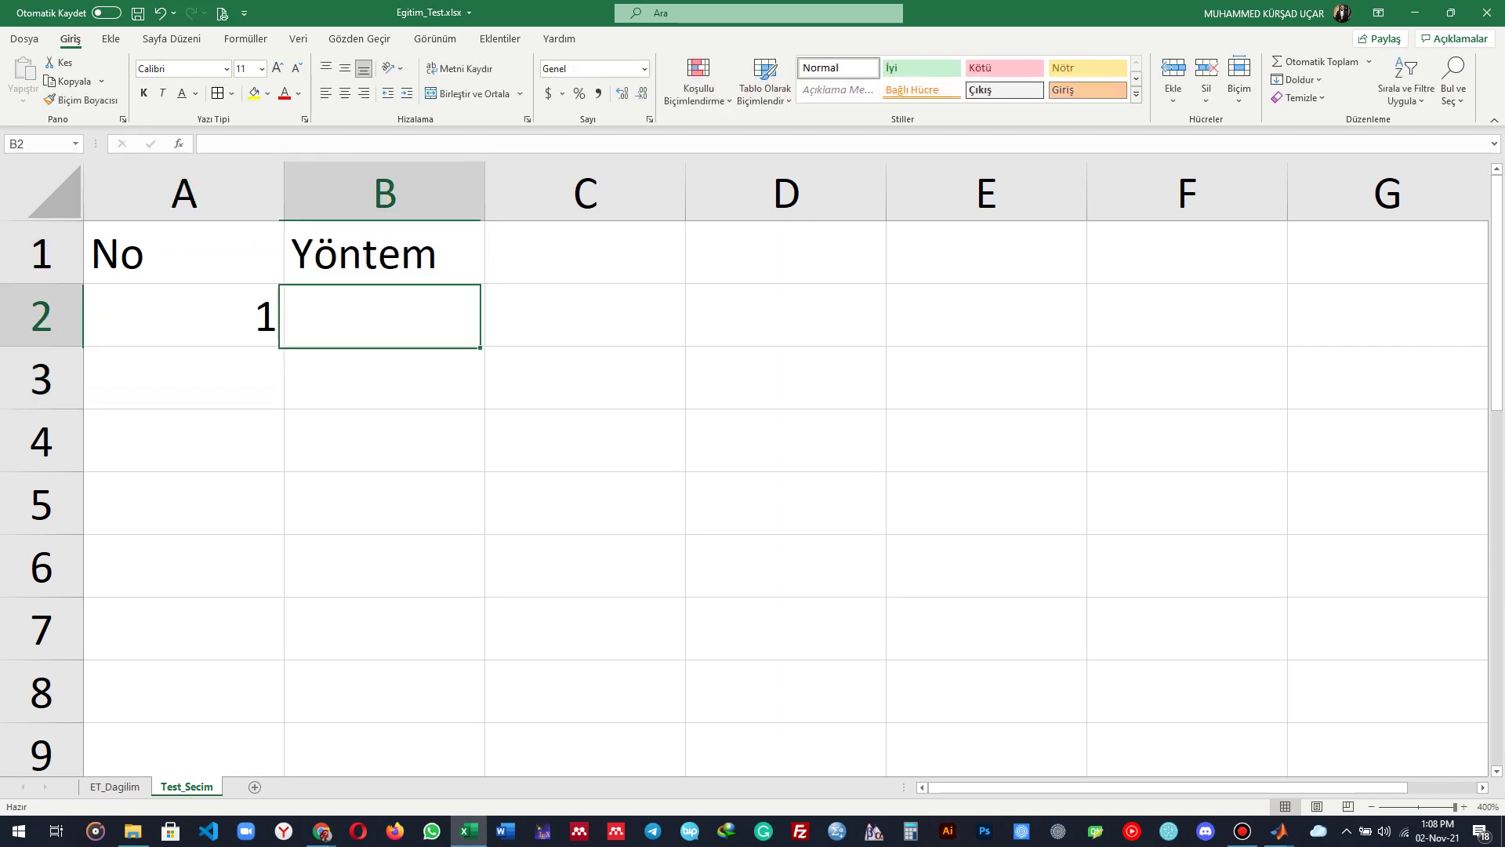
text(Rasgele)
key(Return)
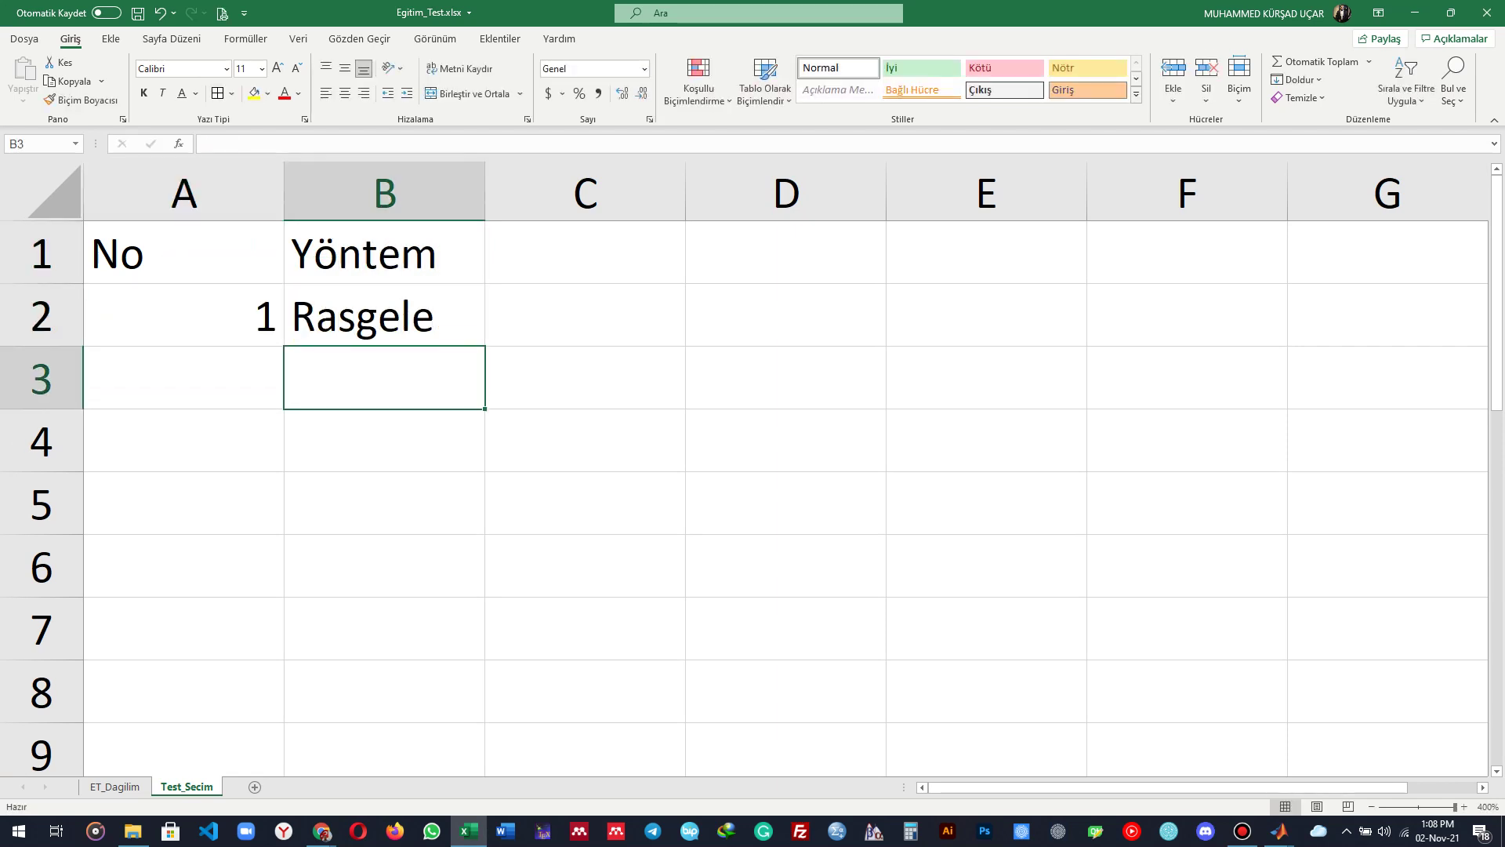
Step: Enter the header Toplam Veri Sayısı in C1 with 100 in C2, and fit column C to its content
click(585, 252)
text(Topla)
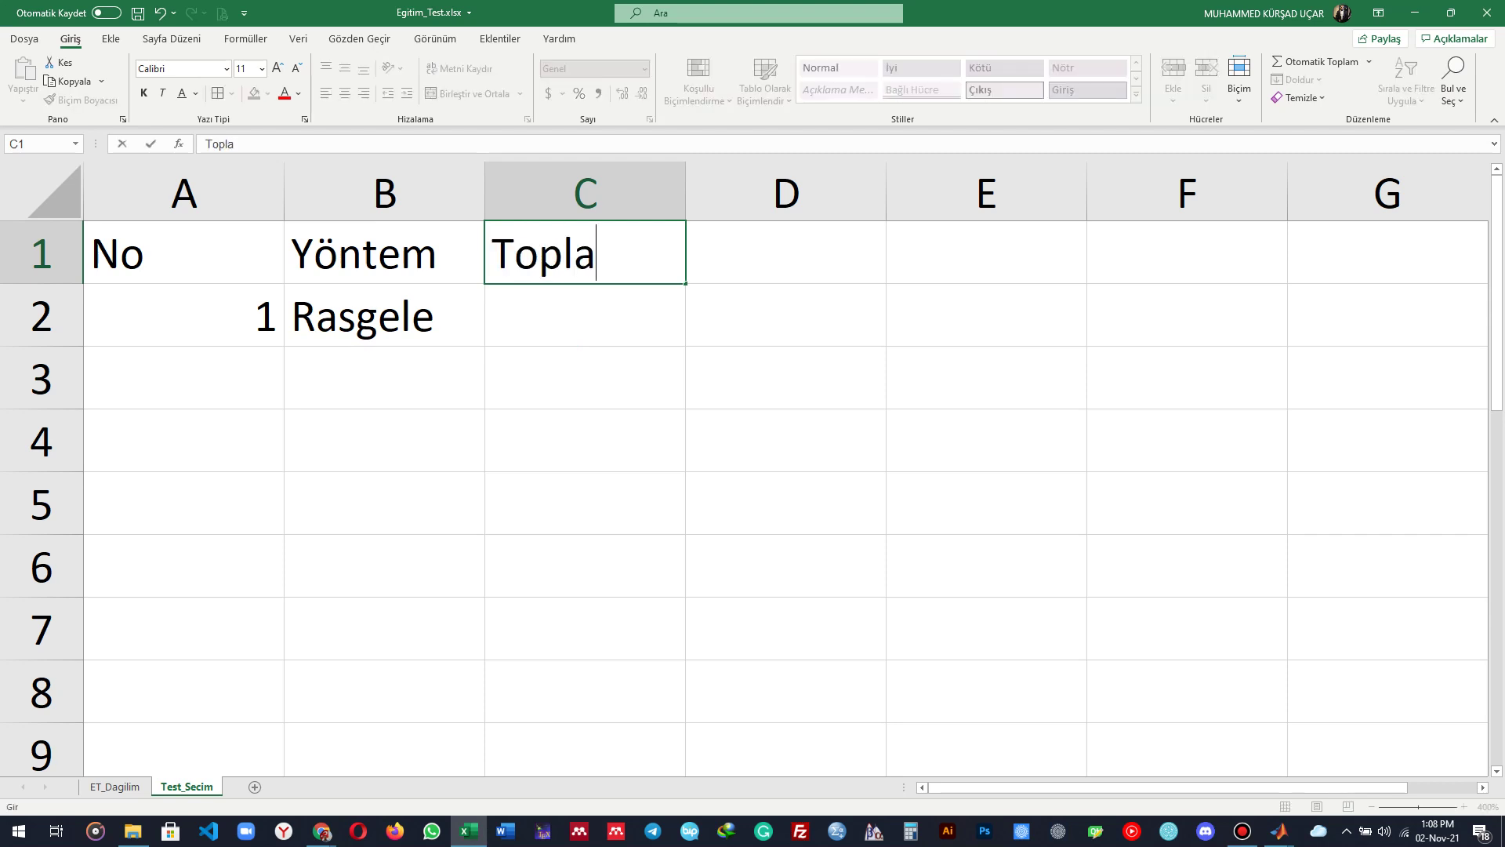
text(m Ver)
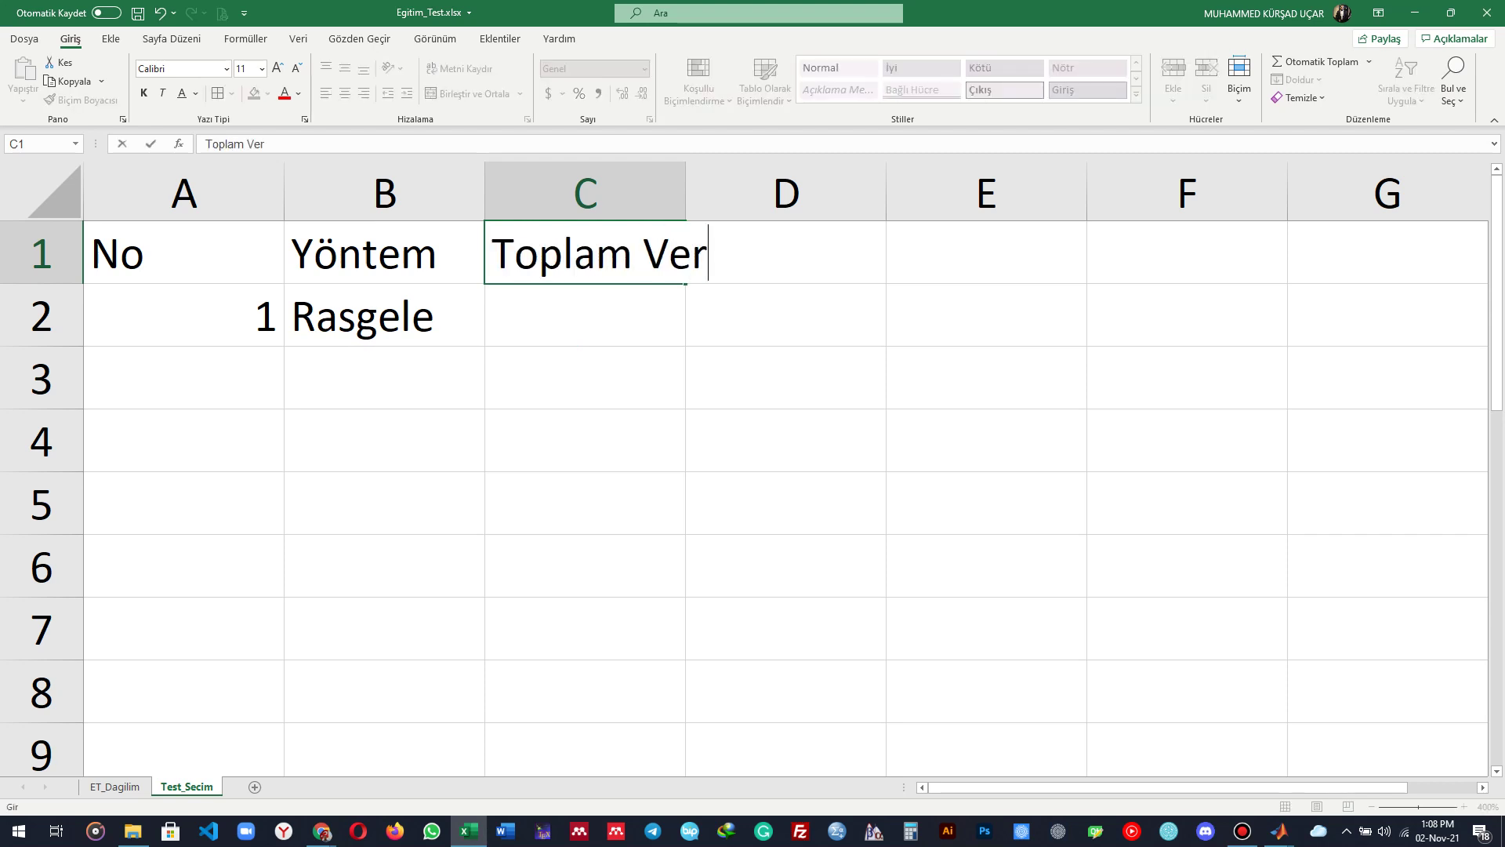
text(i Sayısı)
key(Return)
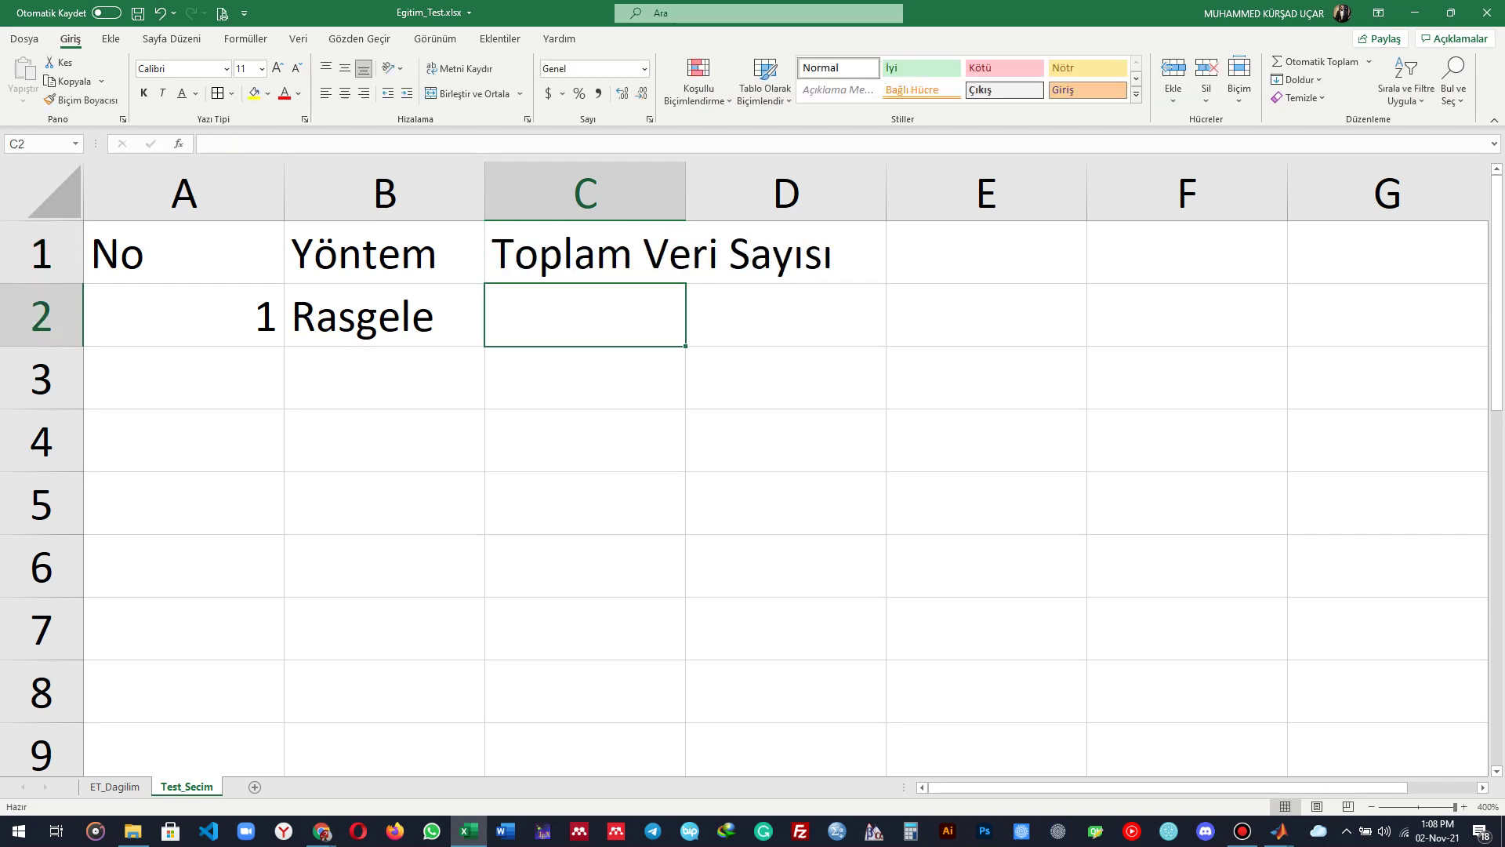
text(100)
key(Tab)
double_click(685, 194)
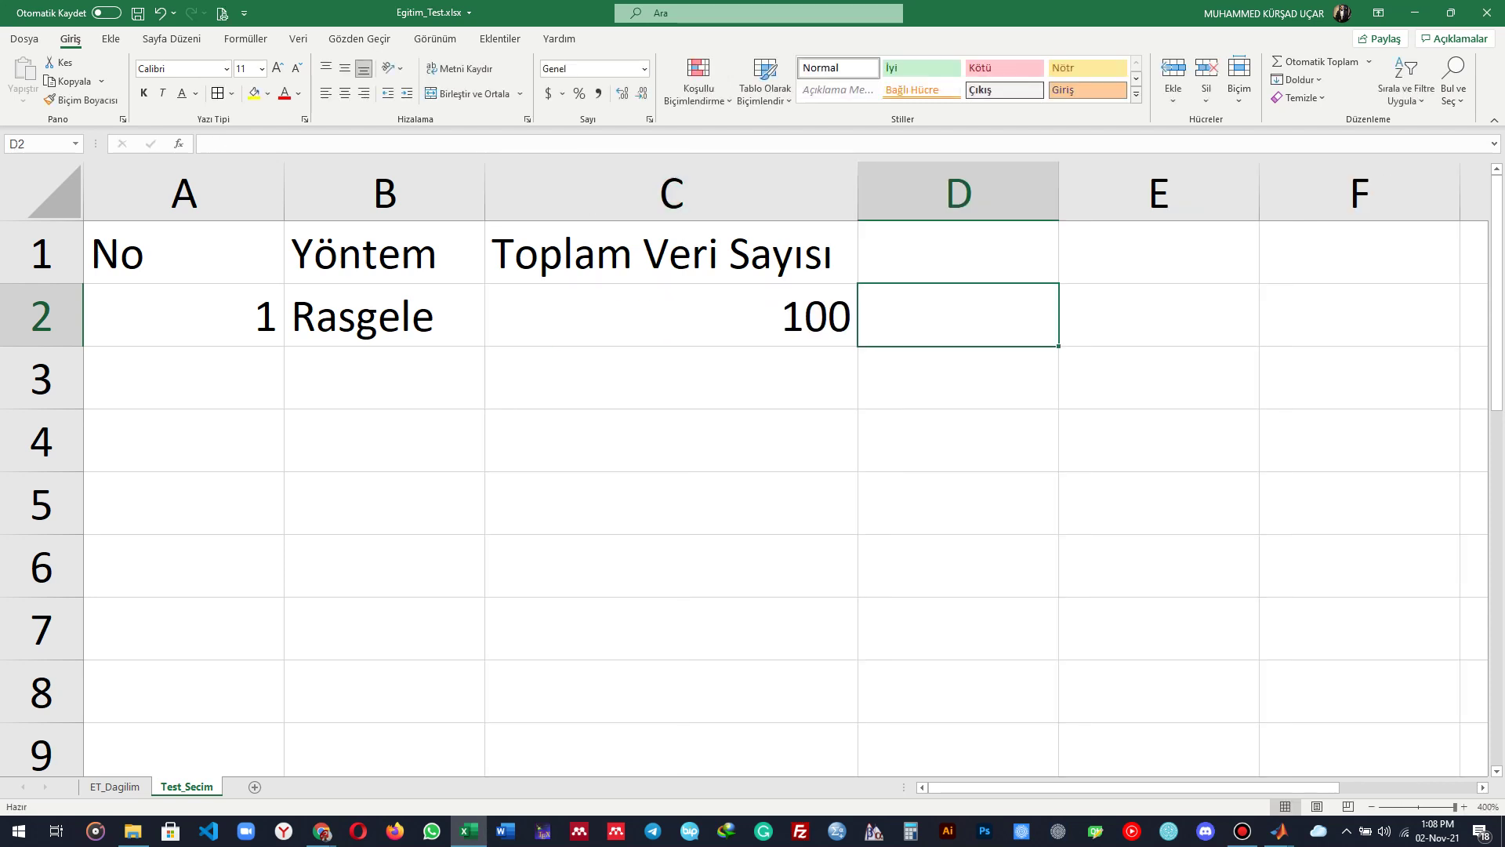
Step: Enter the header Test Miktarı in D1 with 50 in D2, save the workbook, and fit column D to its content
click(958, 253)
text(Test )
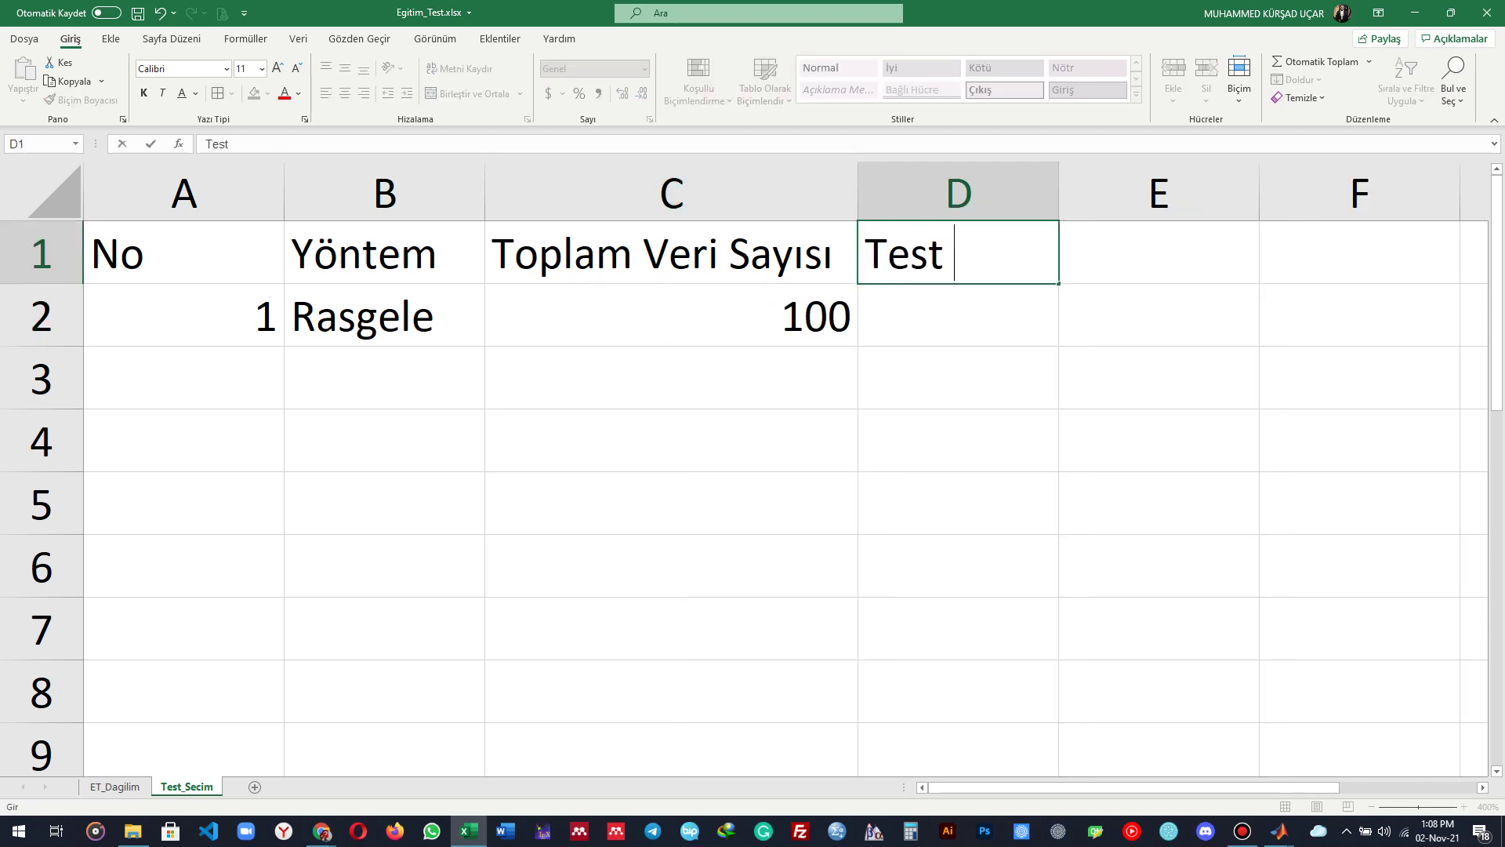
text(Miktarı)
key(Return)
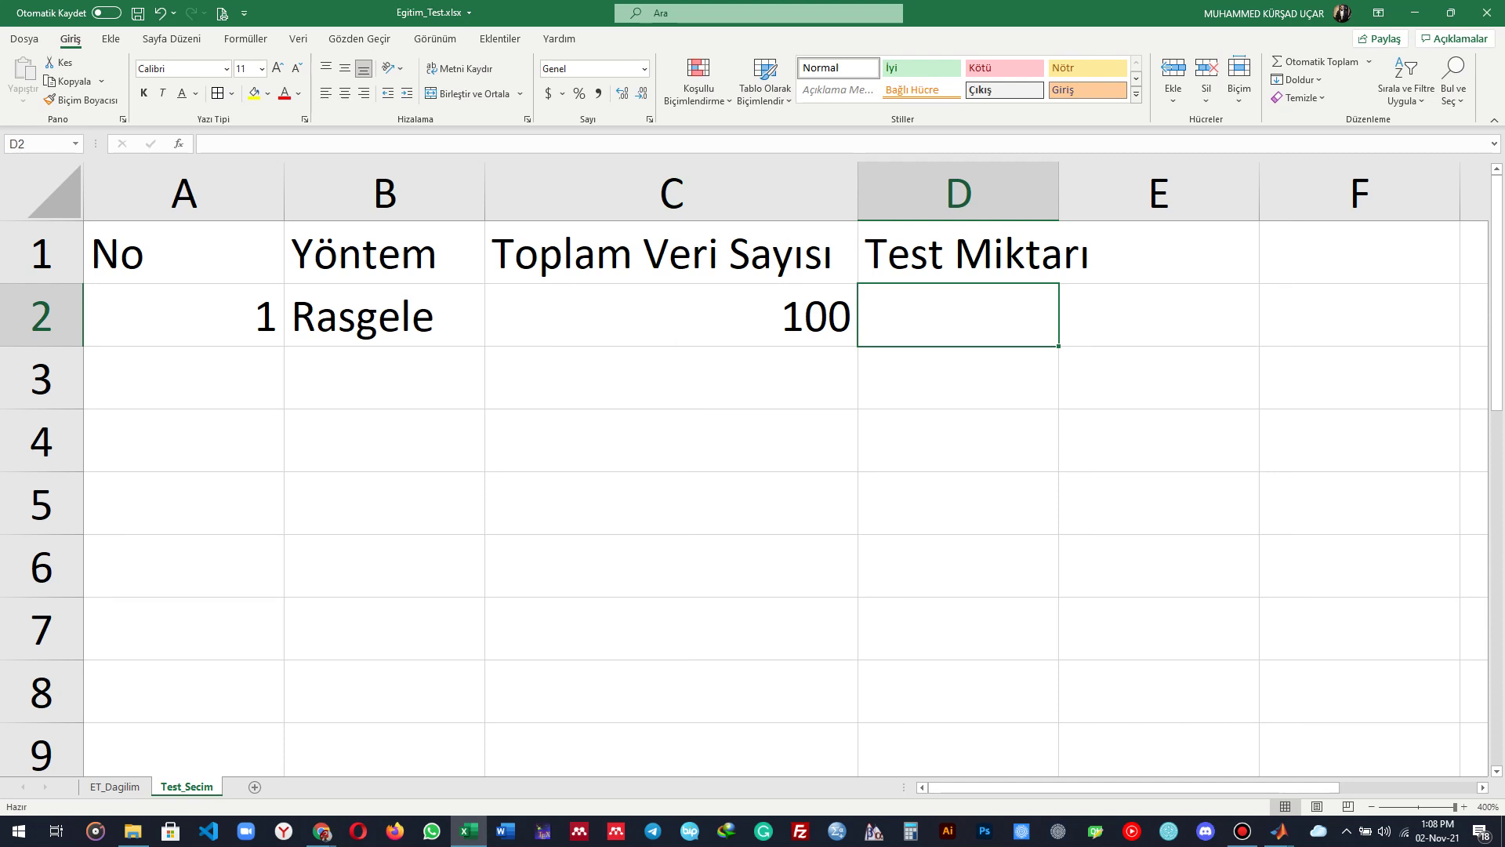
text(50)
key(Return)
key(ctrl+s)
click(384, 315)
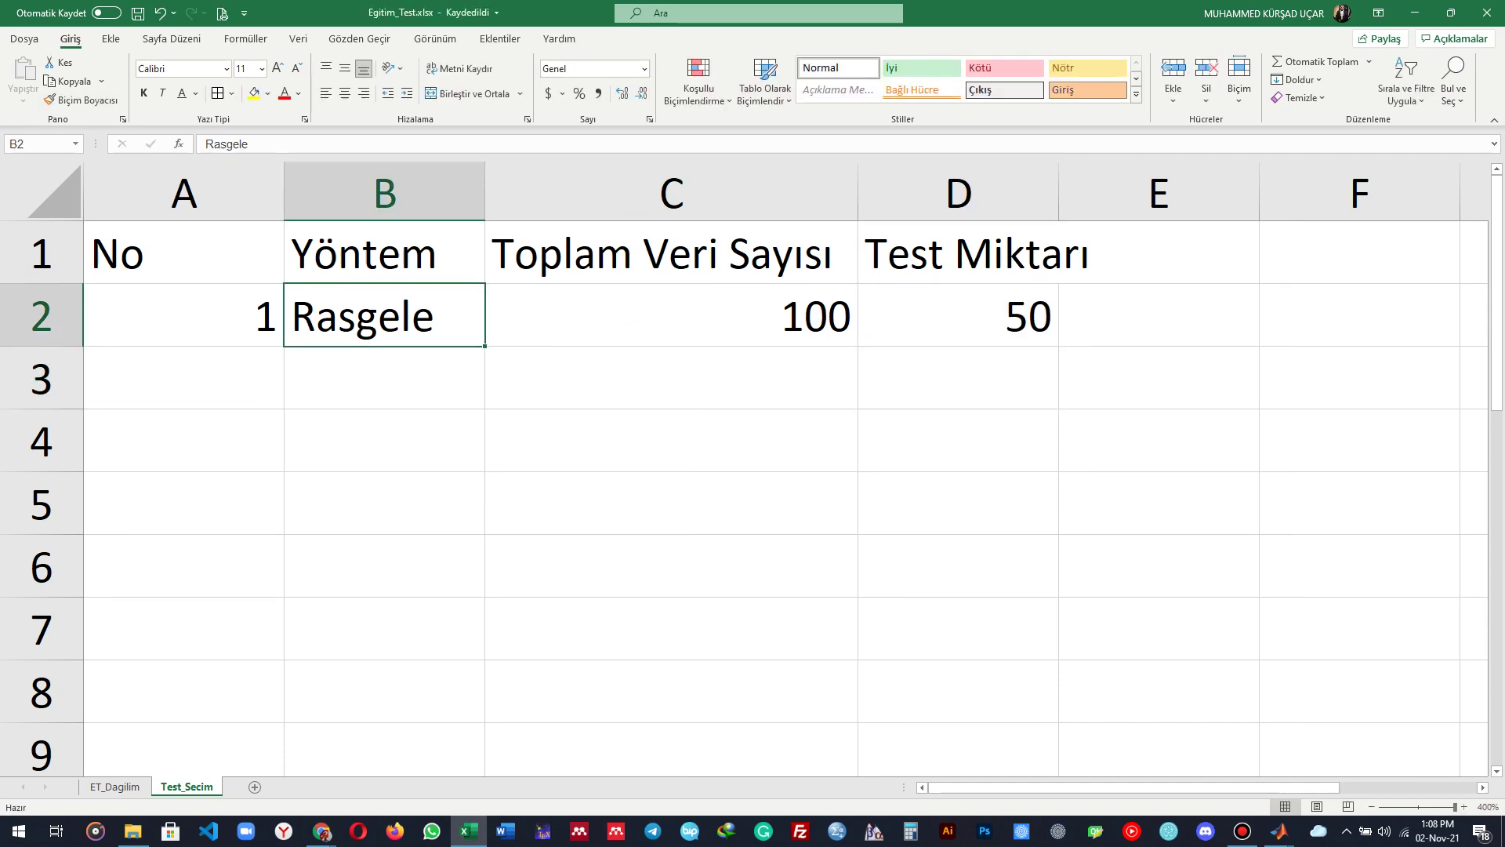
double_click(1058, 194)
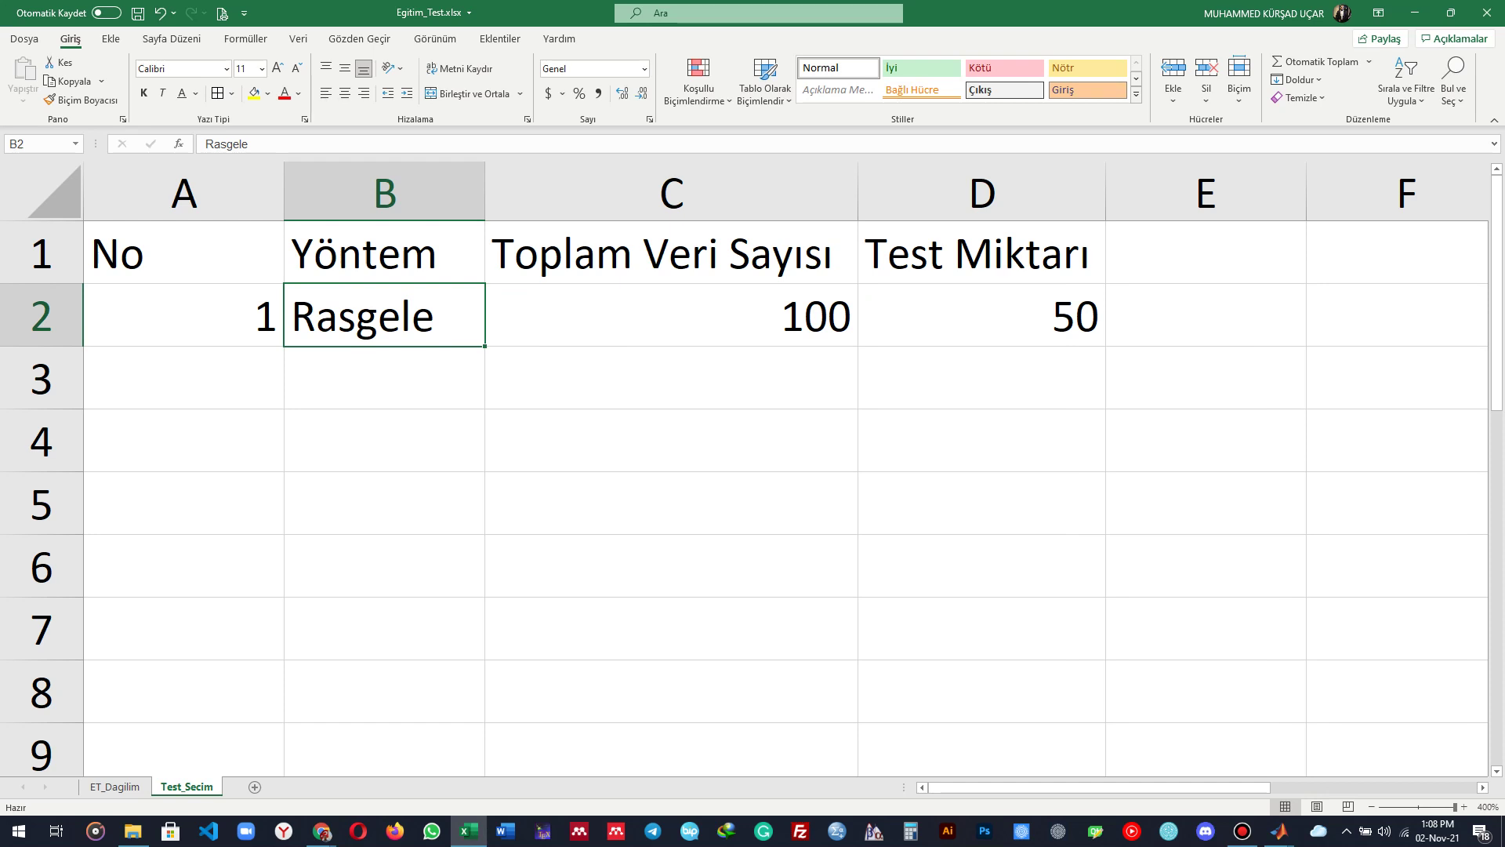
Step: Add another worksheet and name it Ornek_Veri_Seti
click(254, 787)
double_click(236, 786)
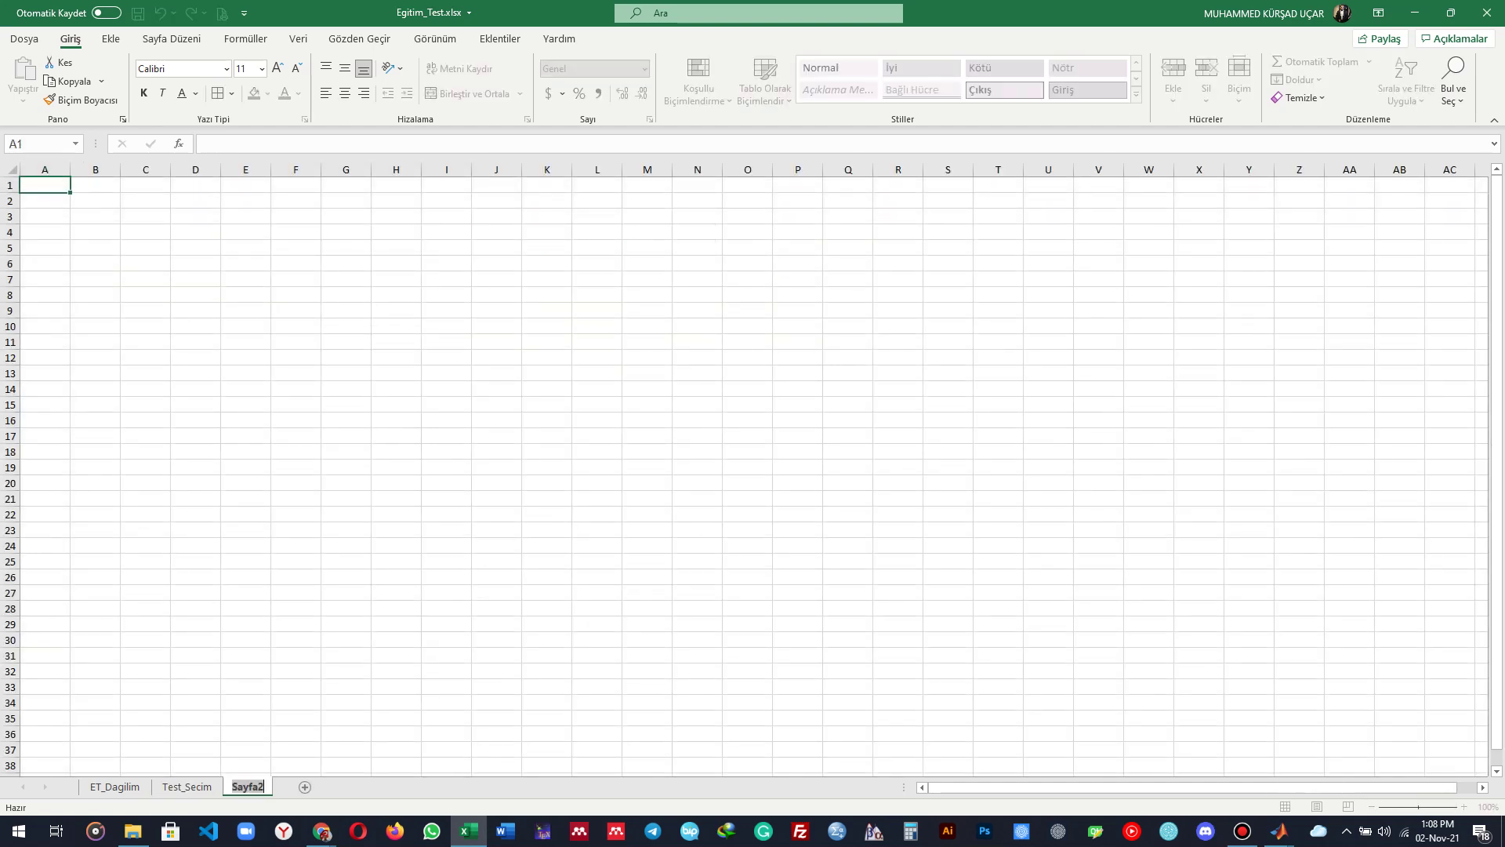
text(Ornek_Veri)
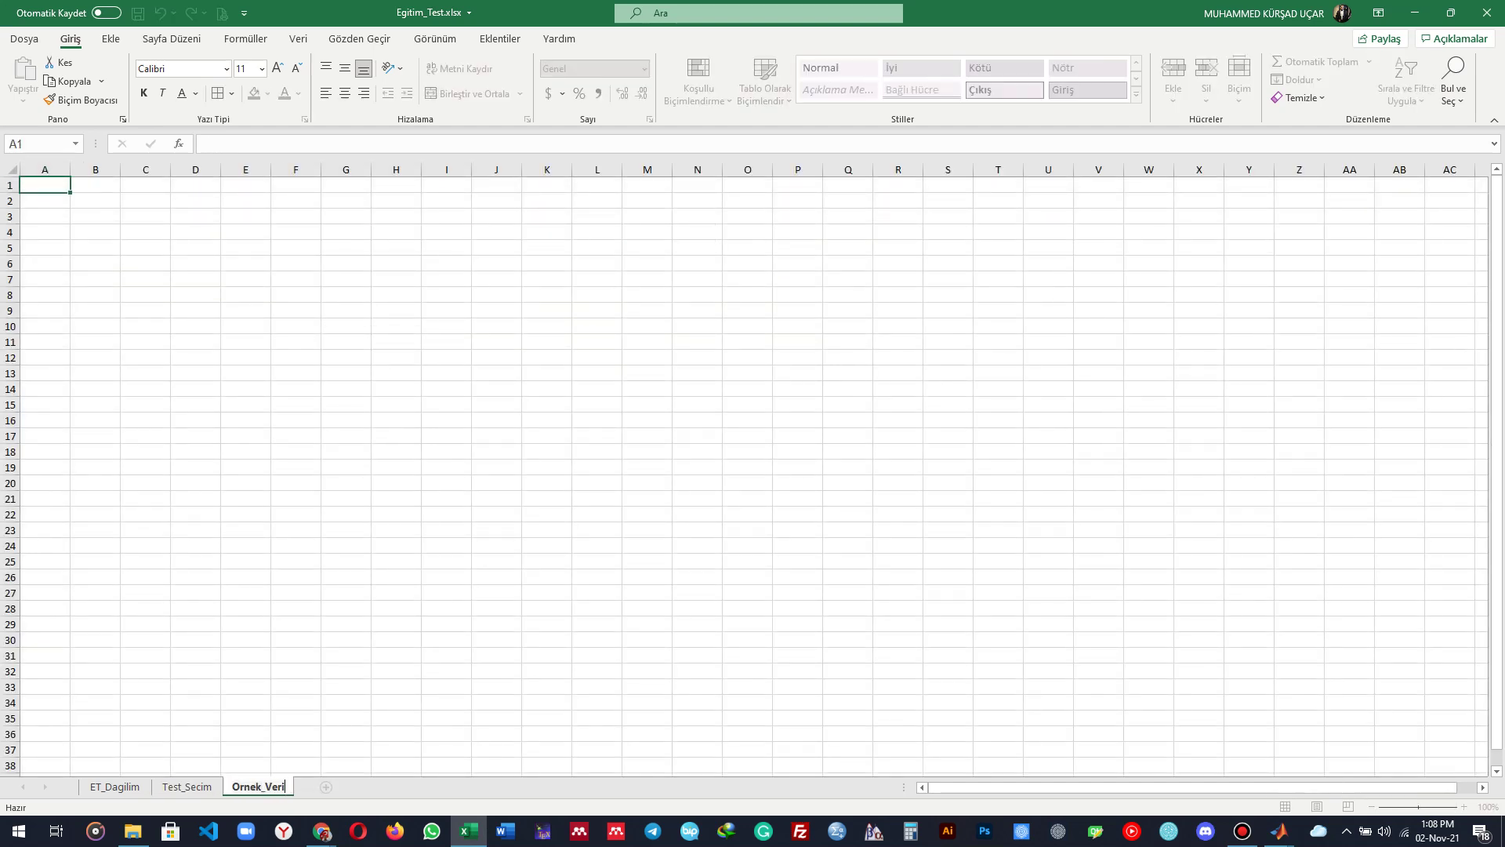
text(_Seti)
key(Return)
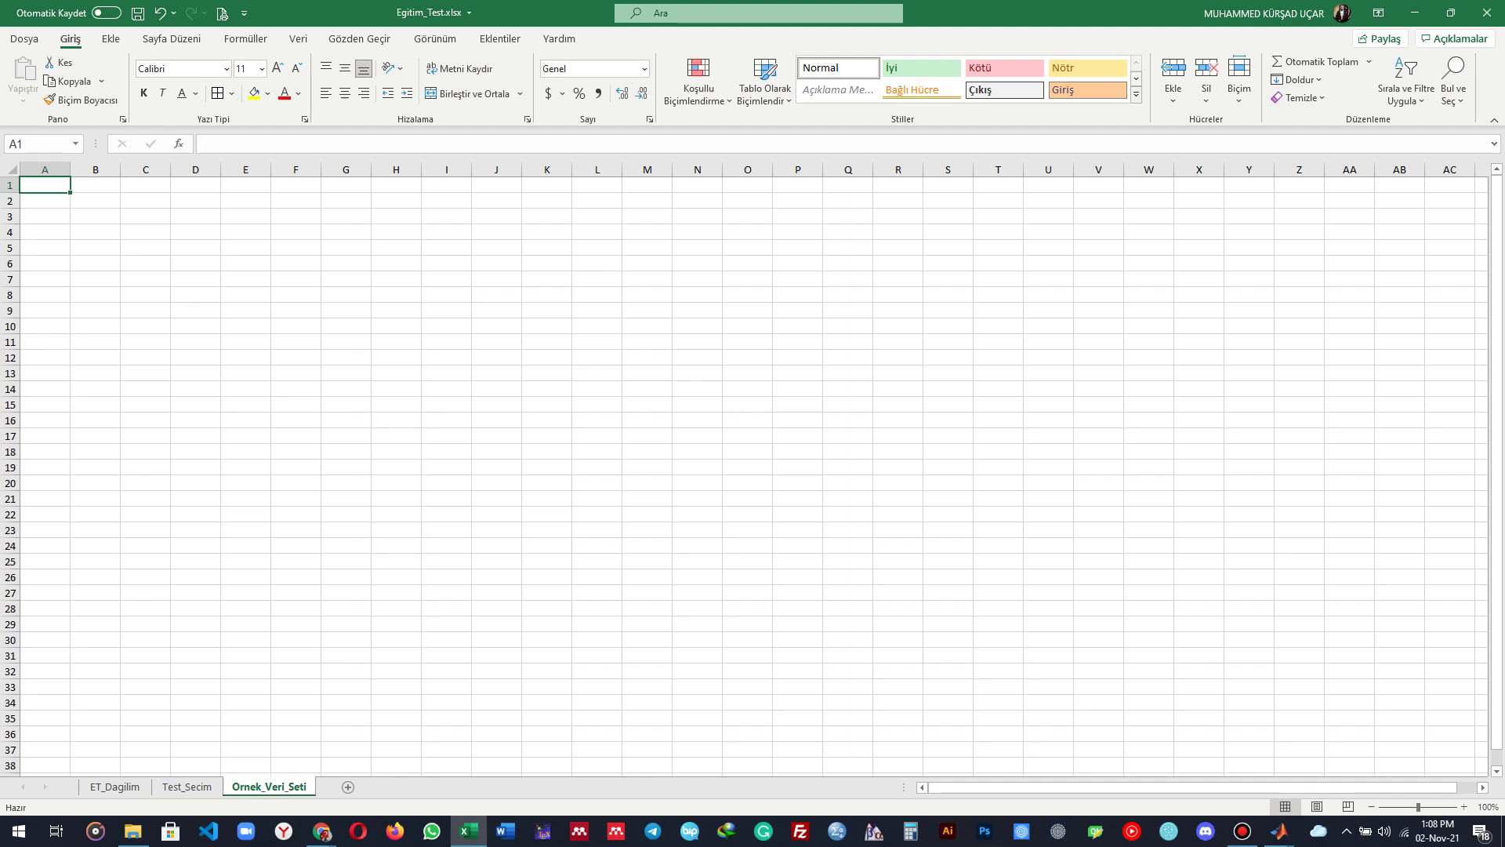
Step: Enter Örnek No in A1 and the numbers 1 to 5 across cells B1 to F1
text(Örnek No)
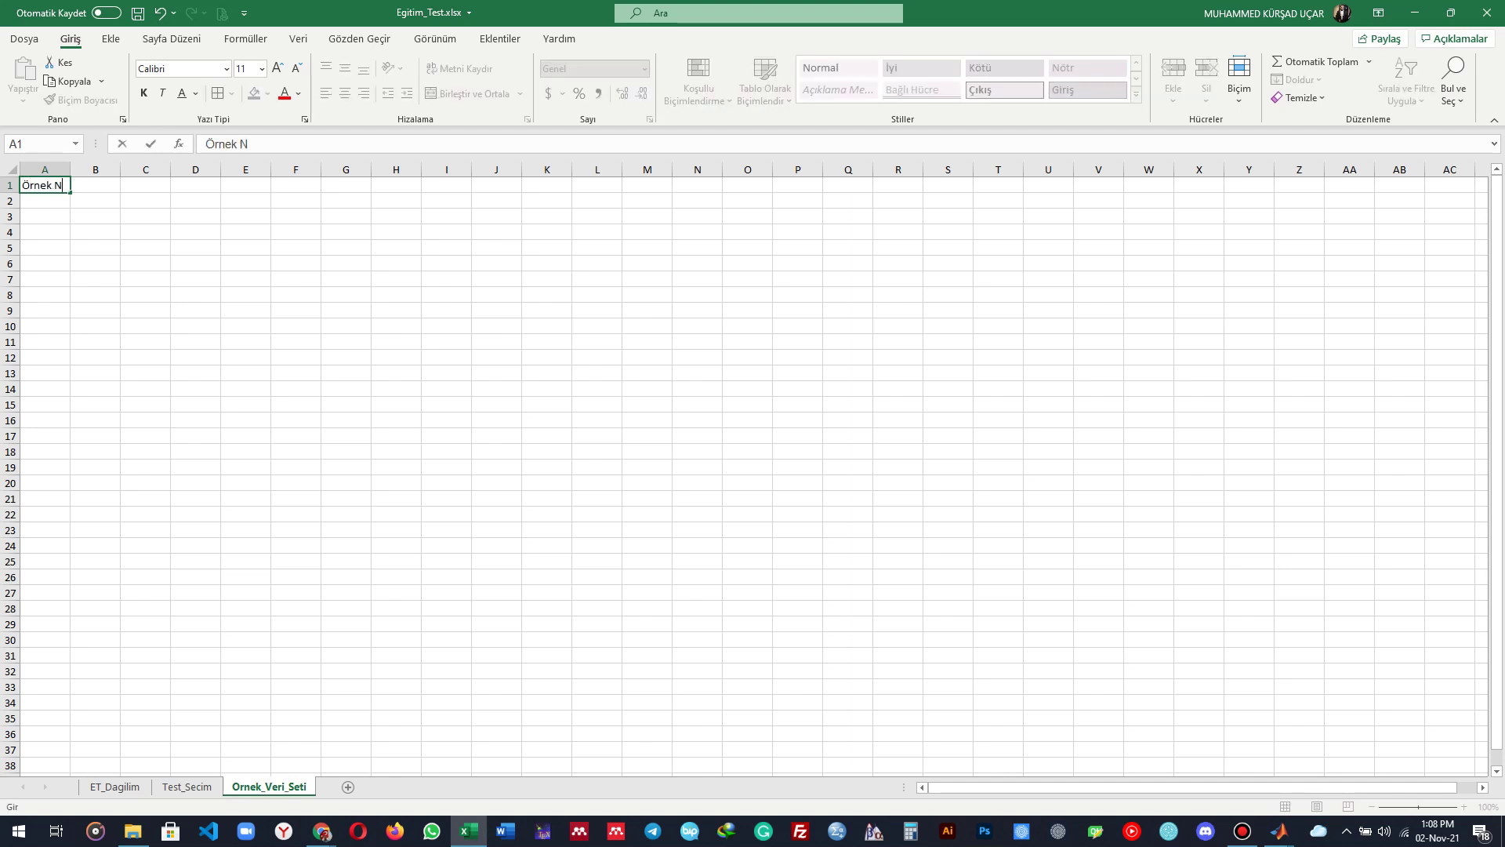
key(Tab)
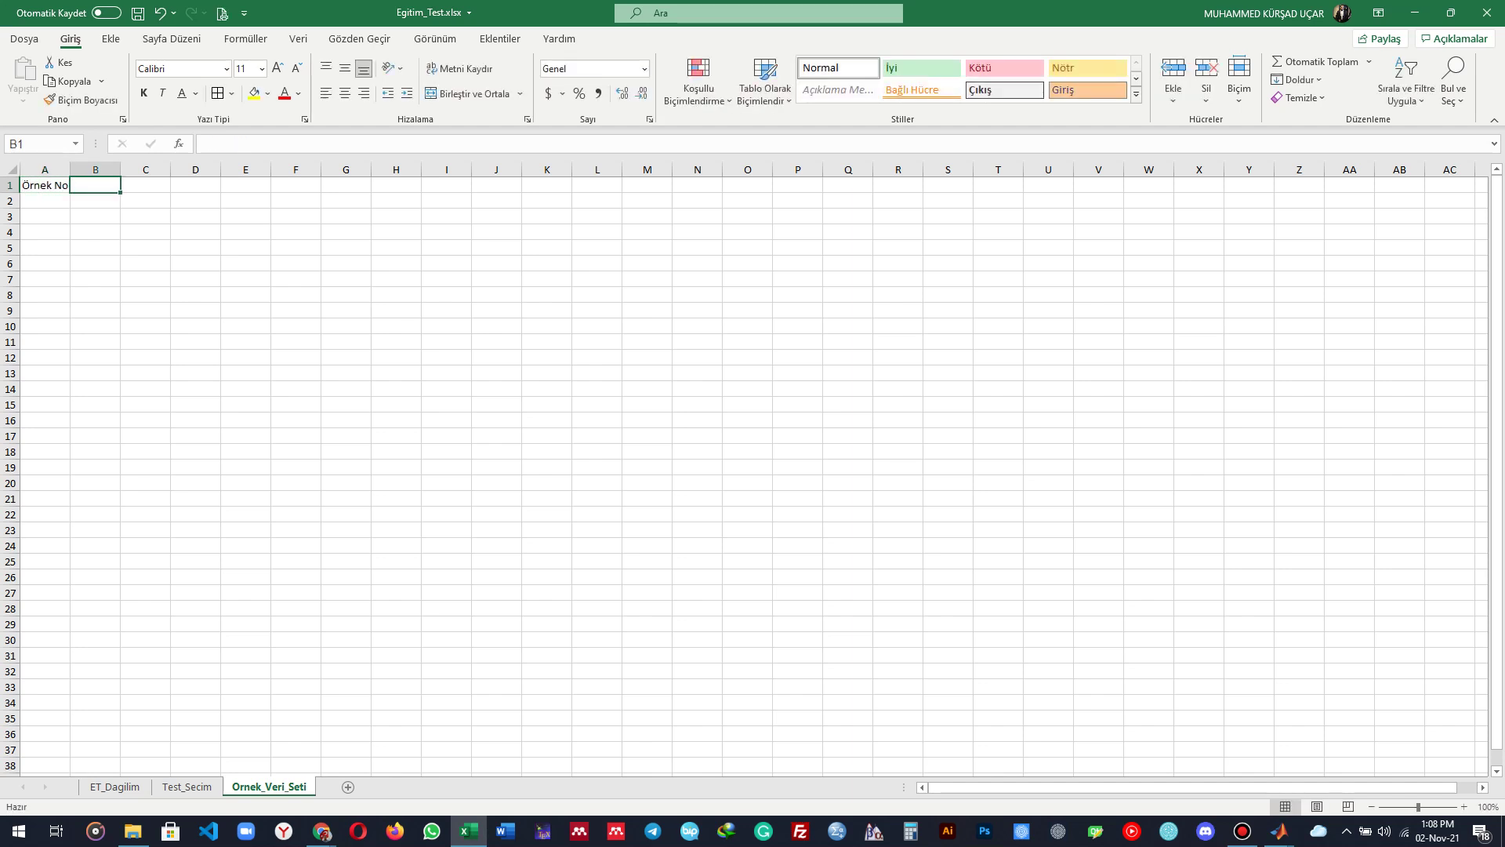
text(1)
key(Tab)
text(2)
key(Tab)
text(3)
key(Tab)
text(4	5)
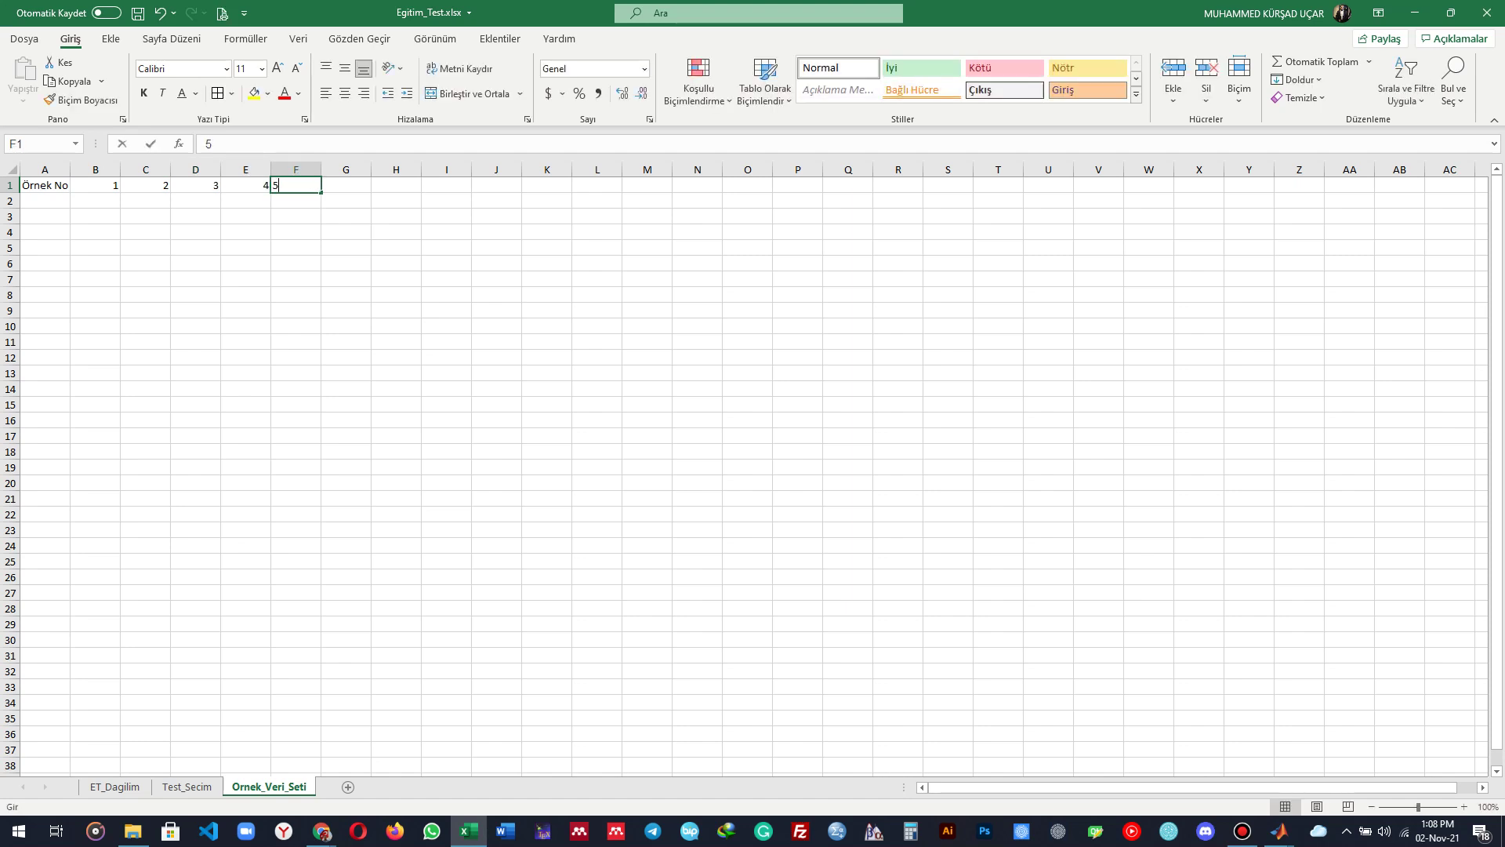
Step: Complete row 1 with .. in G1, 100 in H1 and Etiket in I1
key(Tab)
text(..)
key(Tab)
text(100)
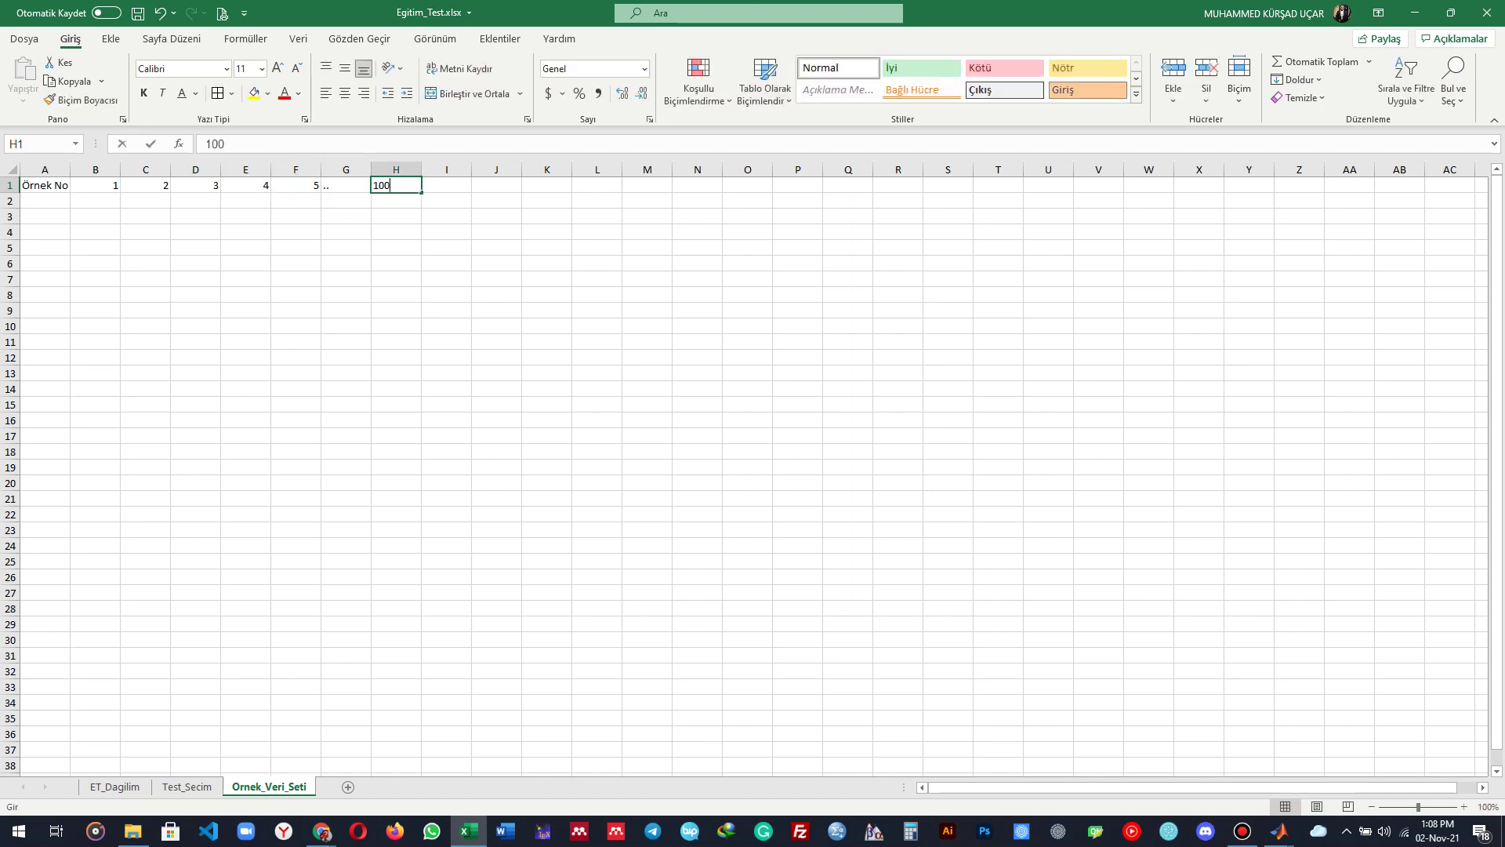
key(Tab)
text(Etiket)
key(Return)
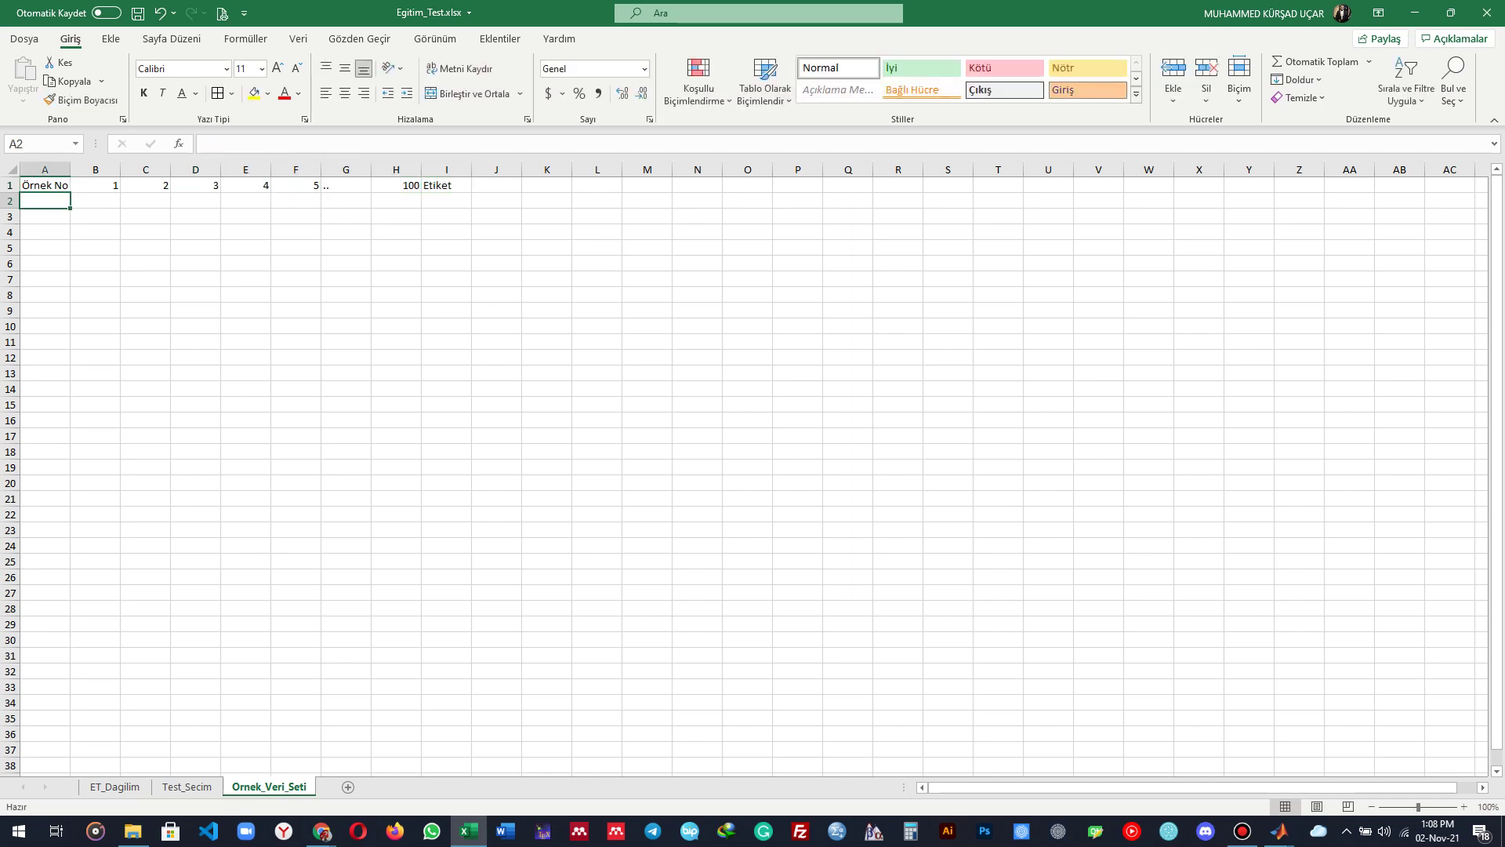
Step: Insert an empty row above the Örnek No header row
scroll(745, 470, up, 10)
click(27, 222)
right_click(27, 222)
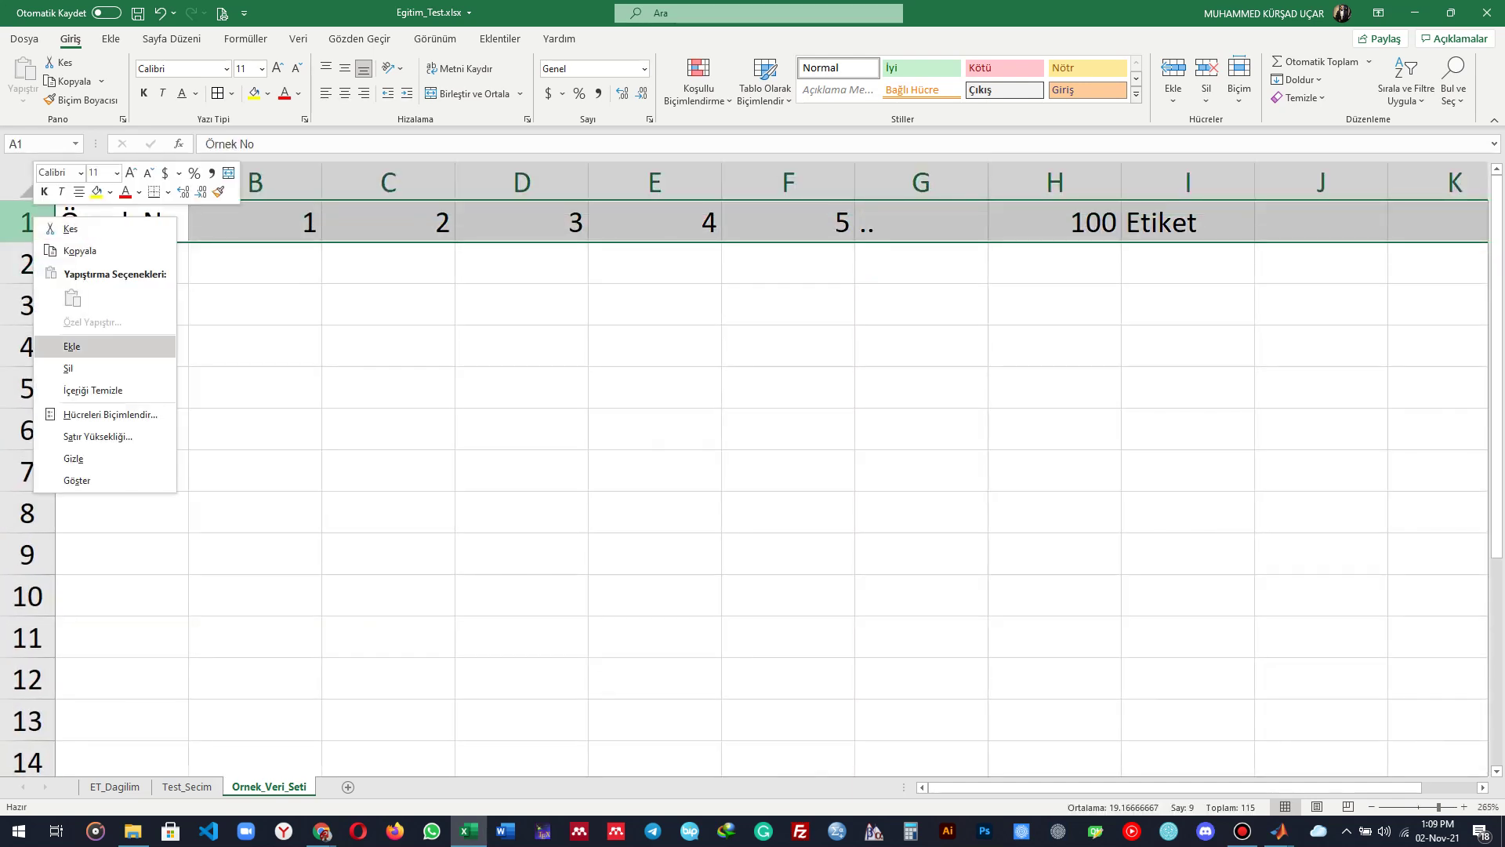
click(78, 346)
click(255, 262)
drag(121, 222, 1054, 222)
click(654, 222)
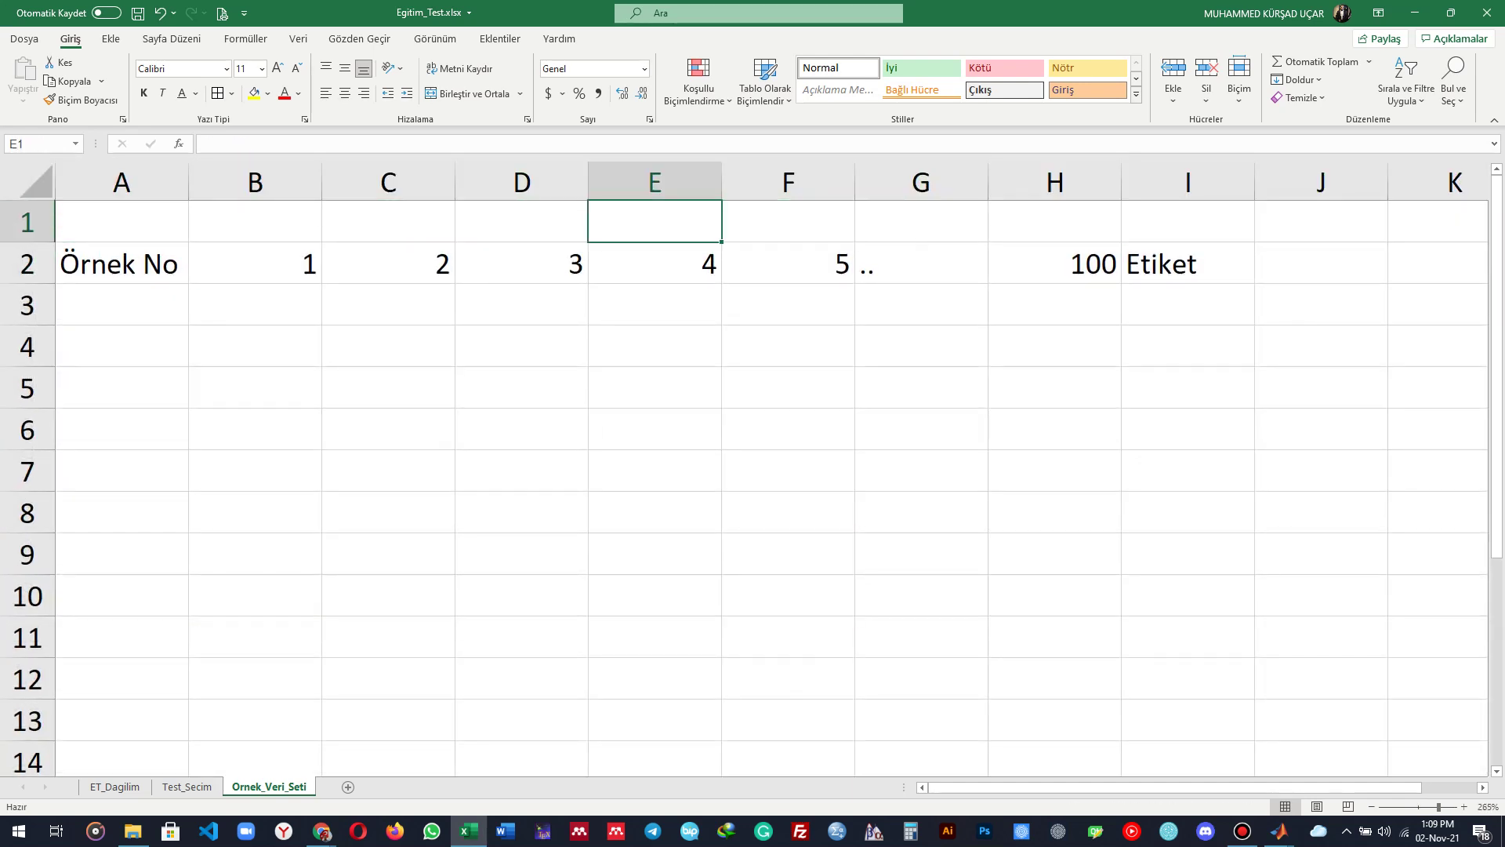
Step: Merge and centre cells B1 to H1, enter Özellikler as their heading, and save the workbook
drag(255, 222, 921, 222)
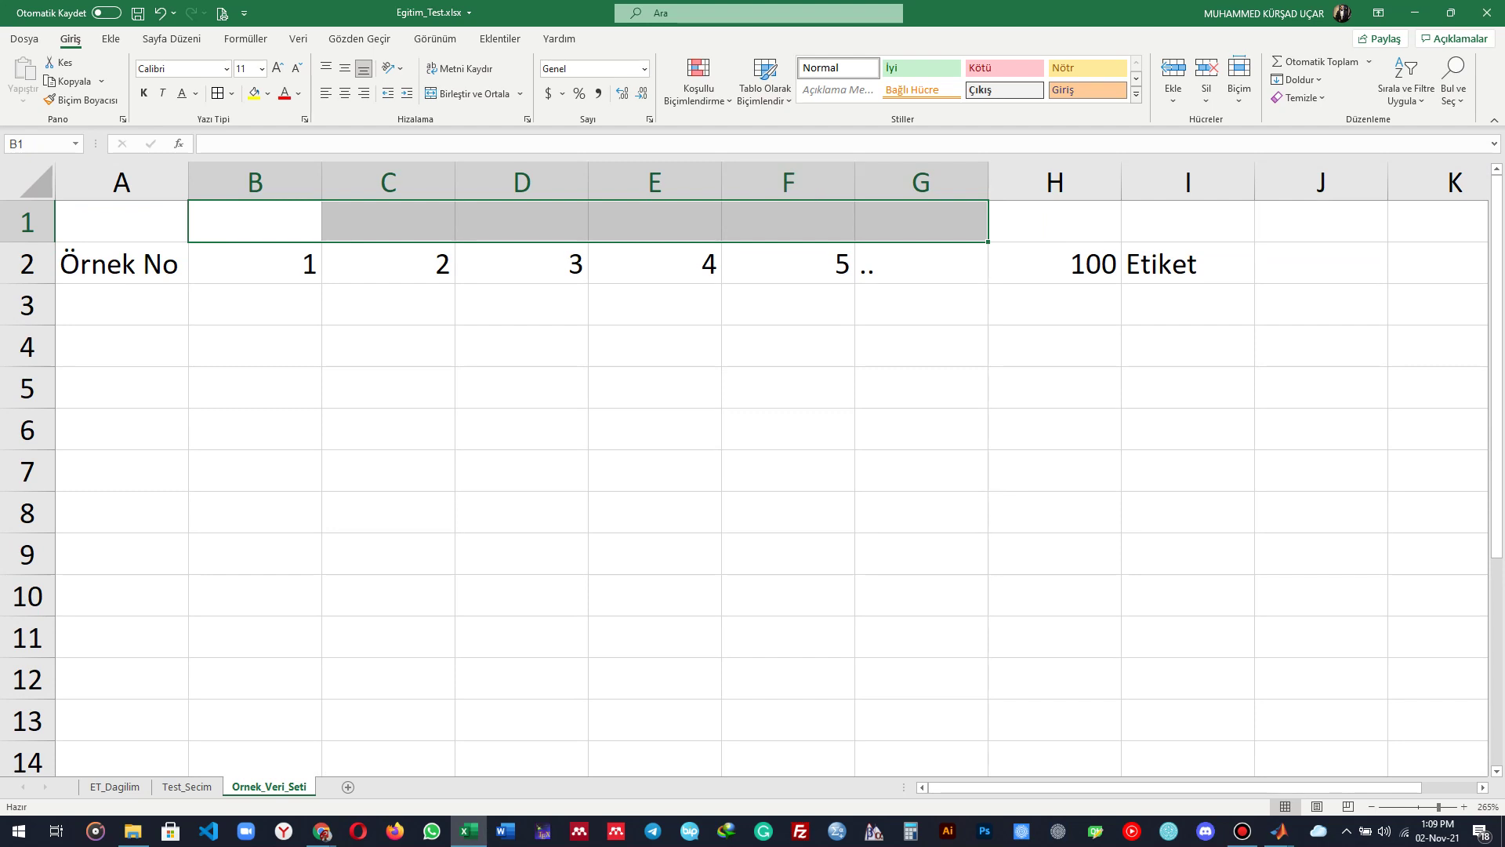
click(1054, 222)
shift+click(255, 222)
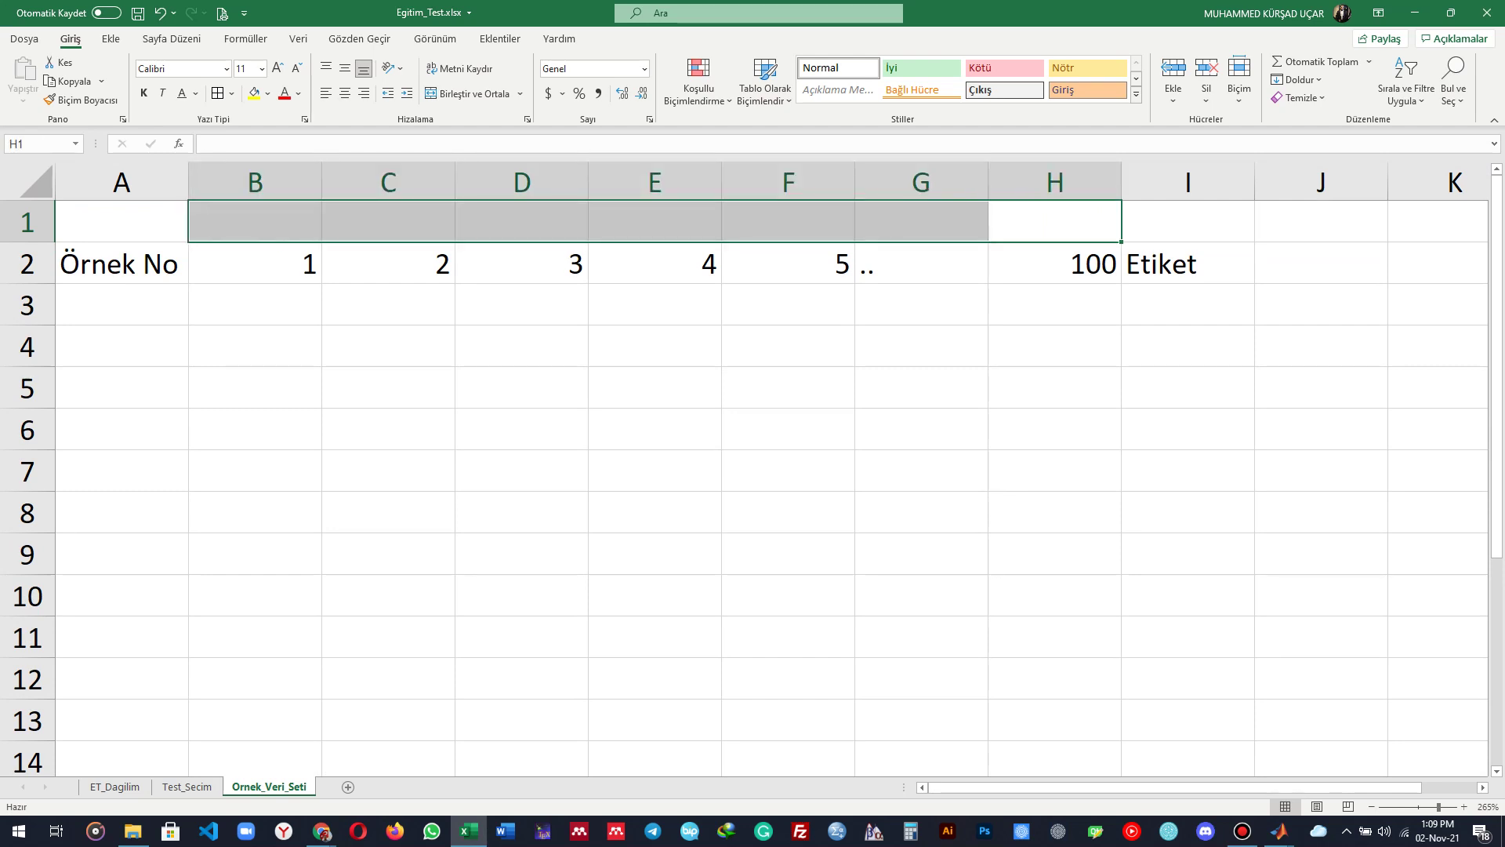
click(470, 93)
text(Özellikler)
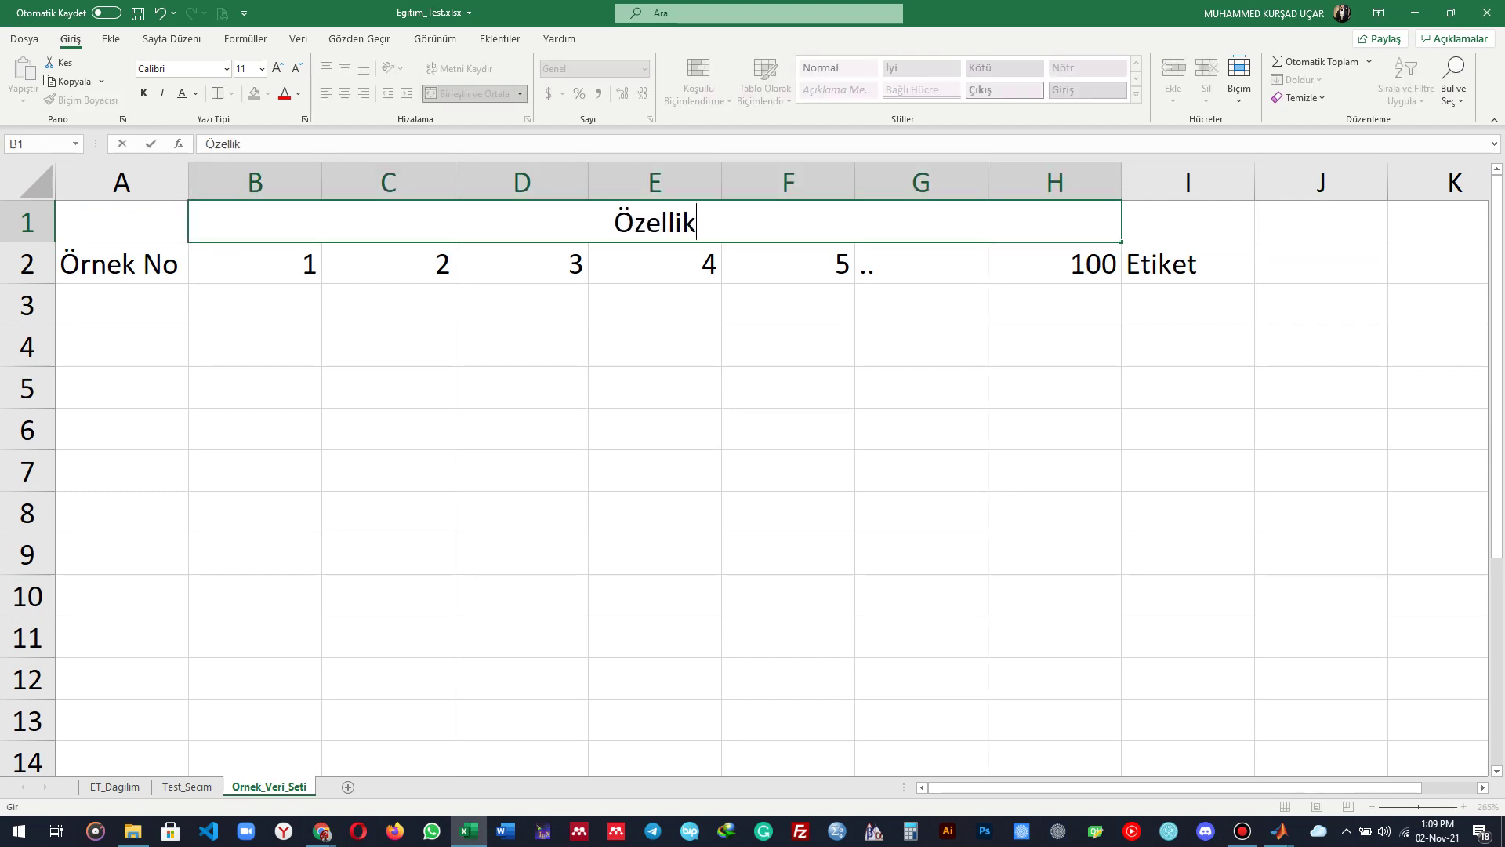
key(Return)
key(ctrl+s)
Step: Set the font of the whole Ornek_Veri_Seti sheet to Cambria and centre all cell contents
click(26, 182)
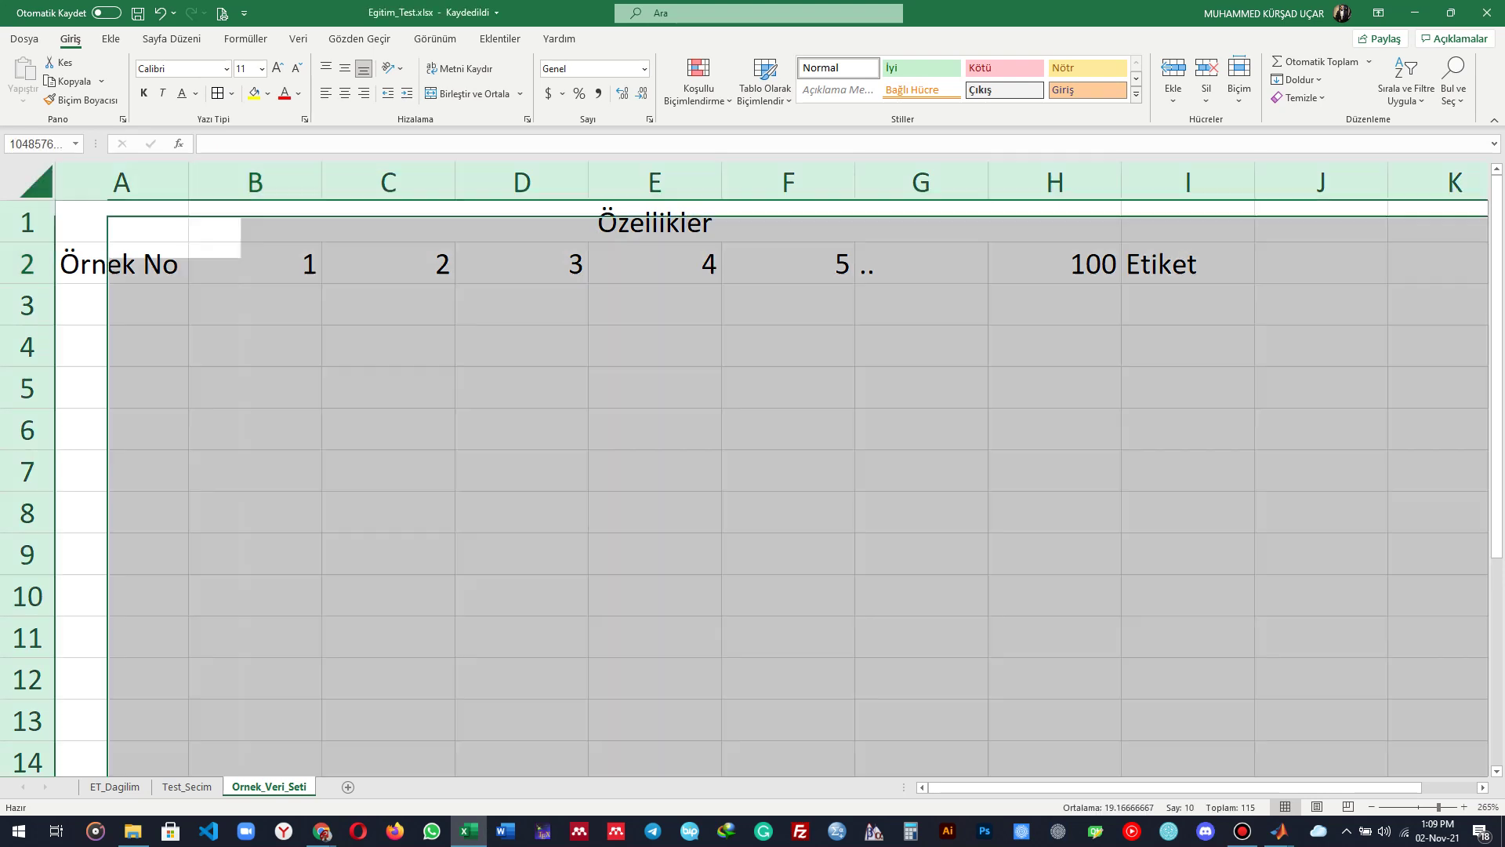
click(180, 68)
text(Cambria)
key(Return)
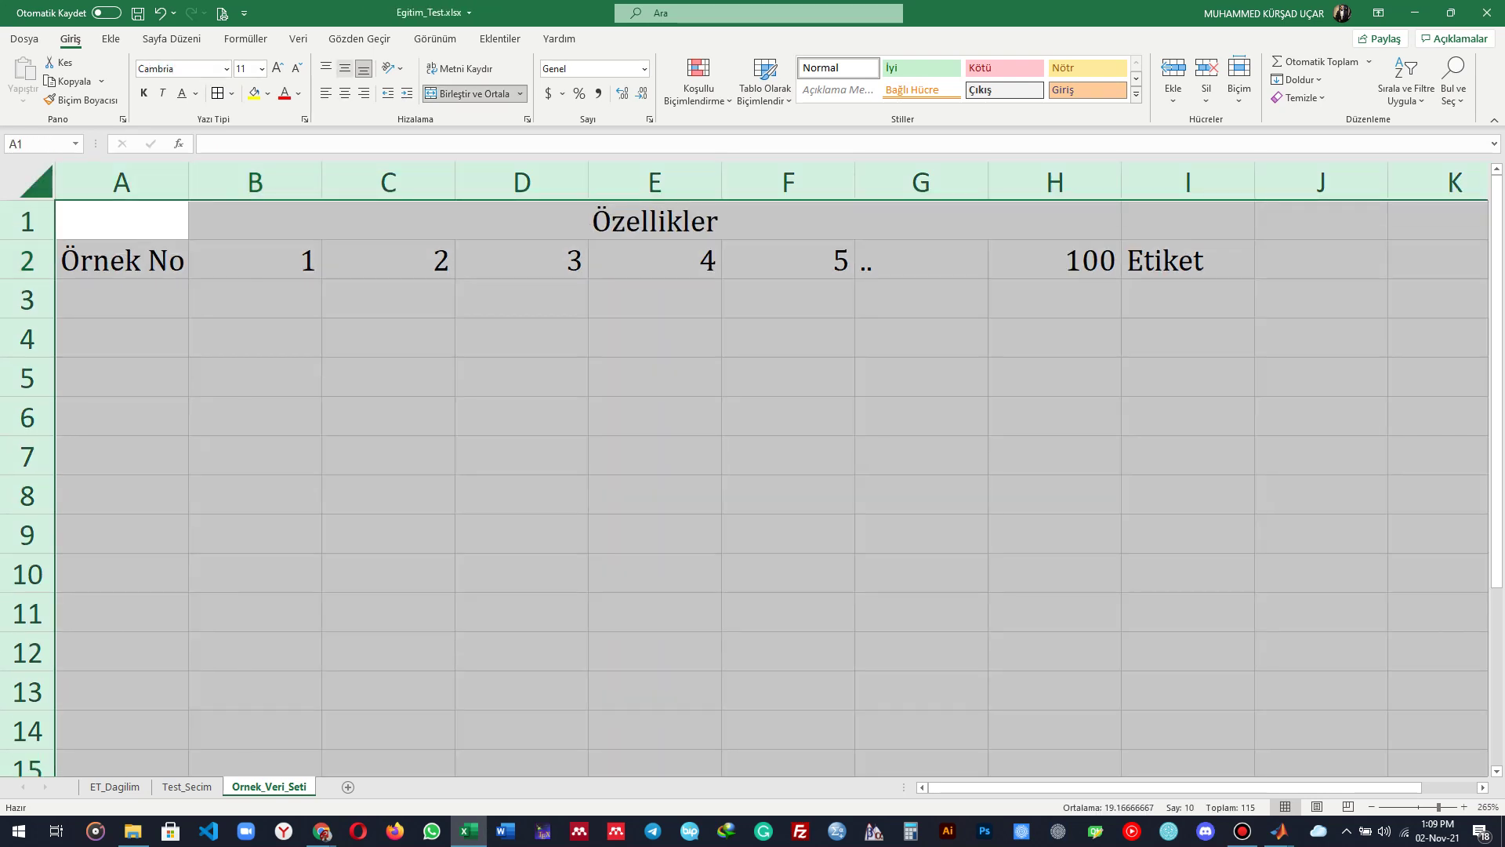
drag(255, 182, 392, 182)
Step: Start the sample numbering with 1 in A3 and the formula =A3+1 in A4
click(122, 298)
text(1)
key(Return)
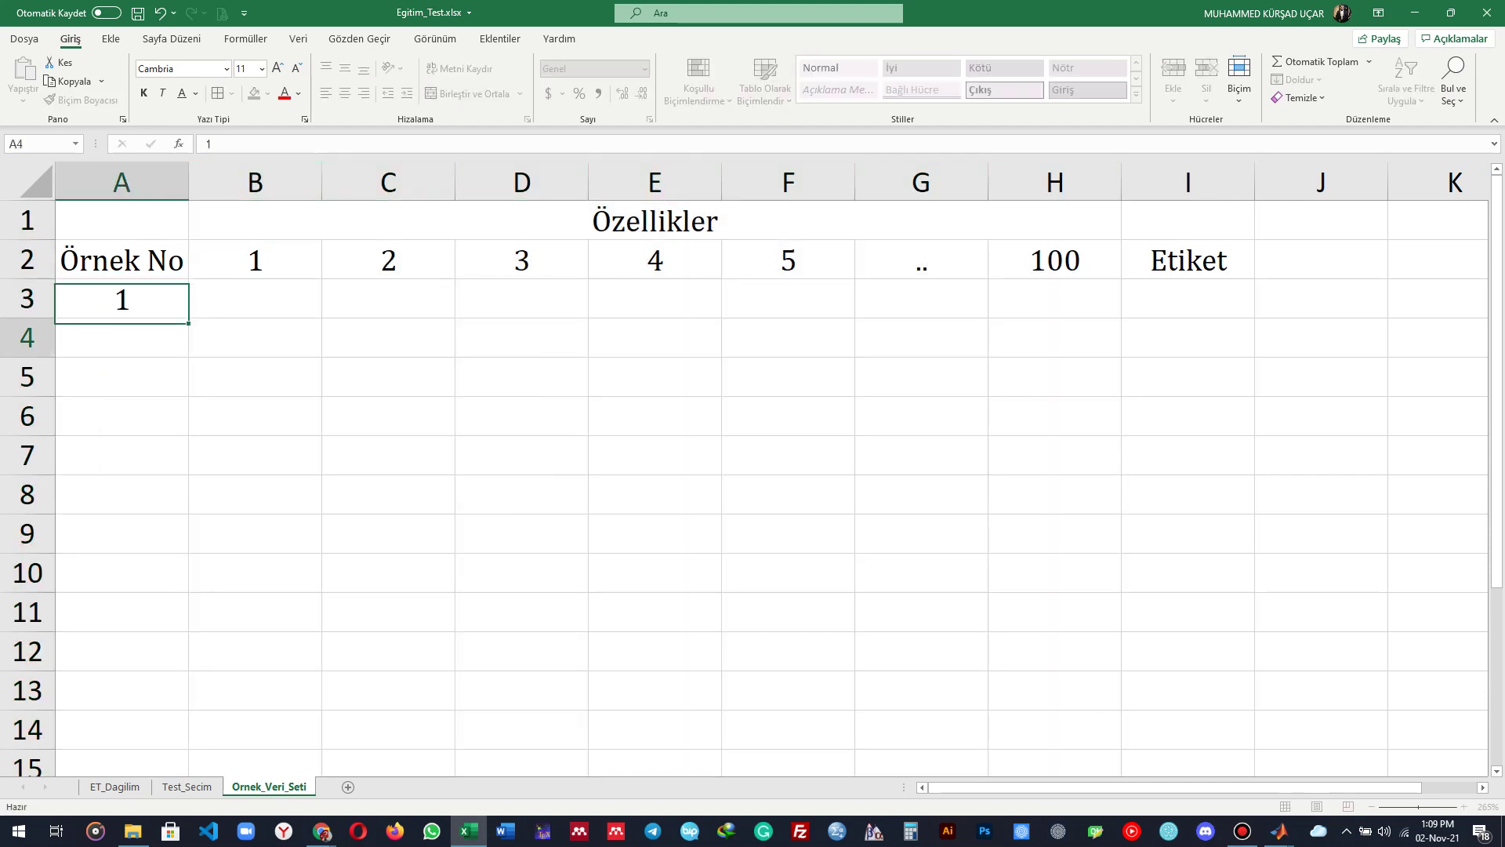
text(=A3+14)
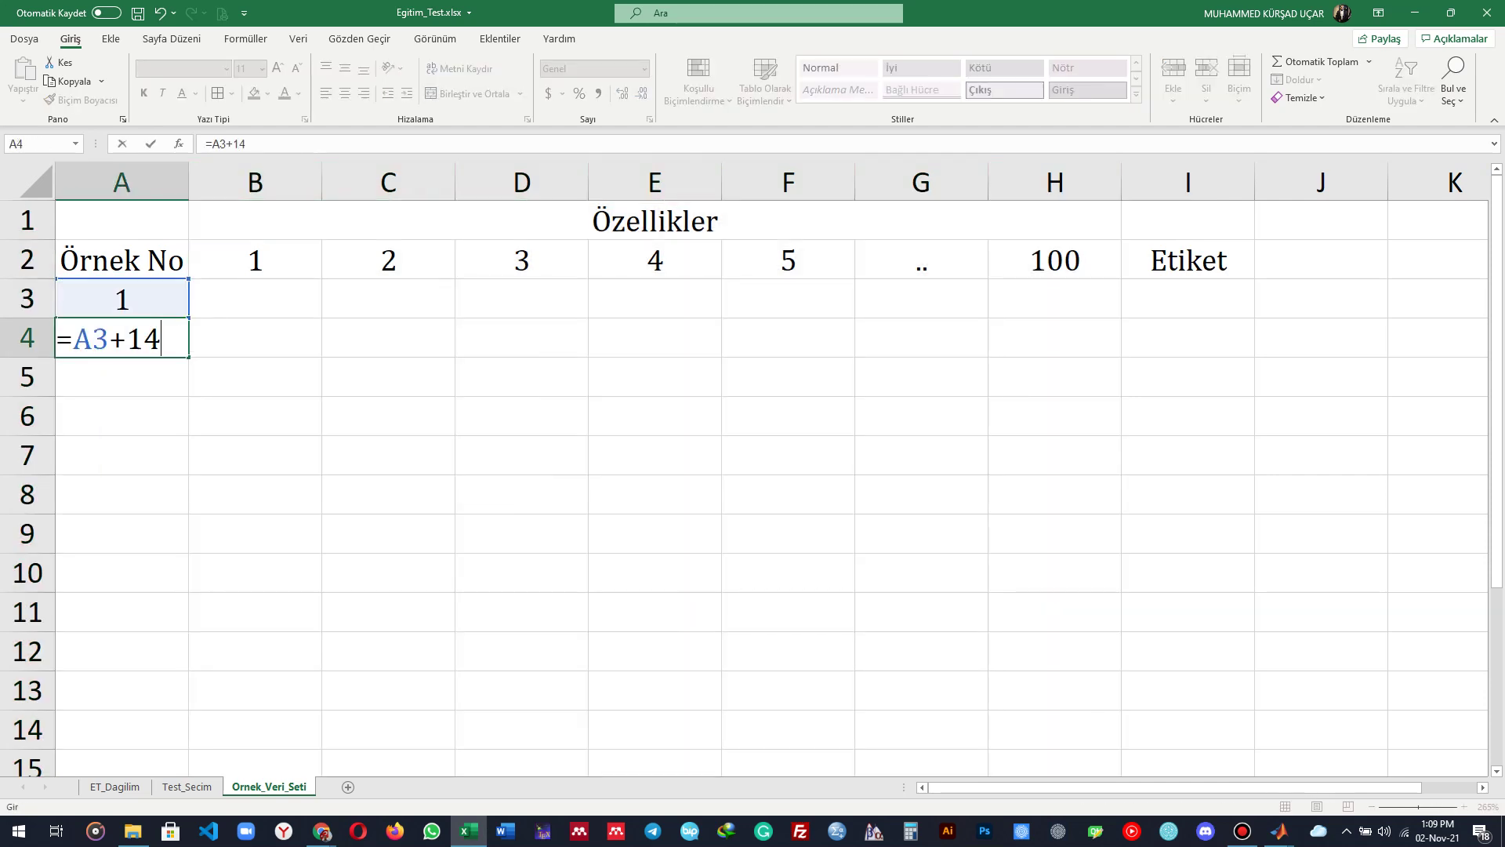
key(Return)
click(122, 338)
key(BackSpace)
key(Return)
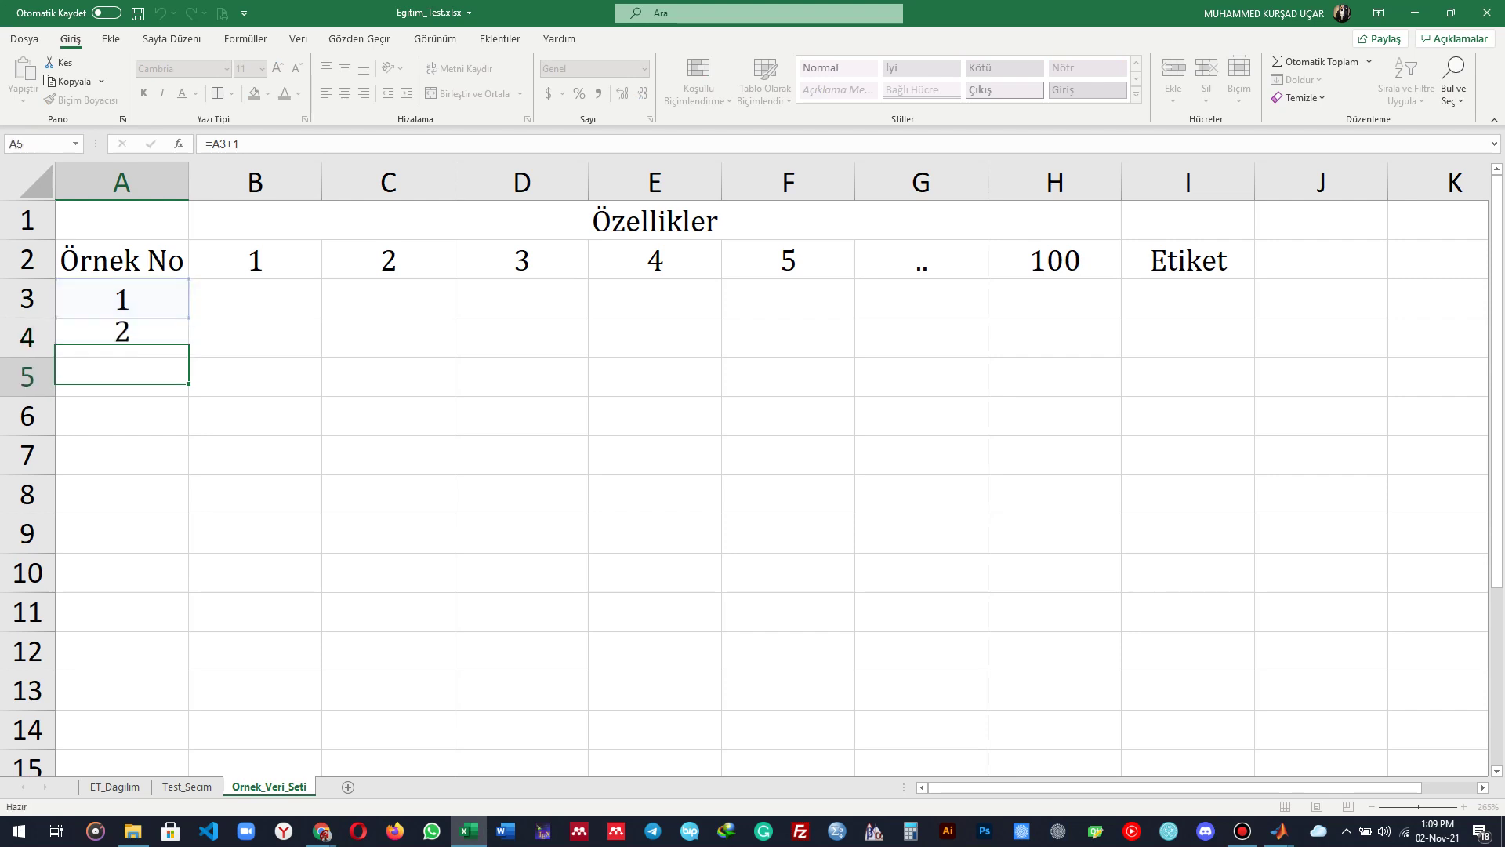
Step: Copy the numbering formula from A4 down to A102 and save the workbook
key(Up)
key(ctrl+c)
scroll(753, 470, down, 5)
scroll(753, 486, down, 20)
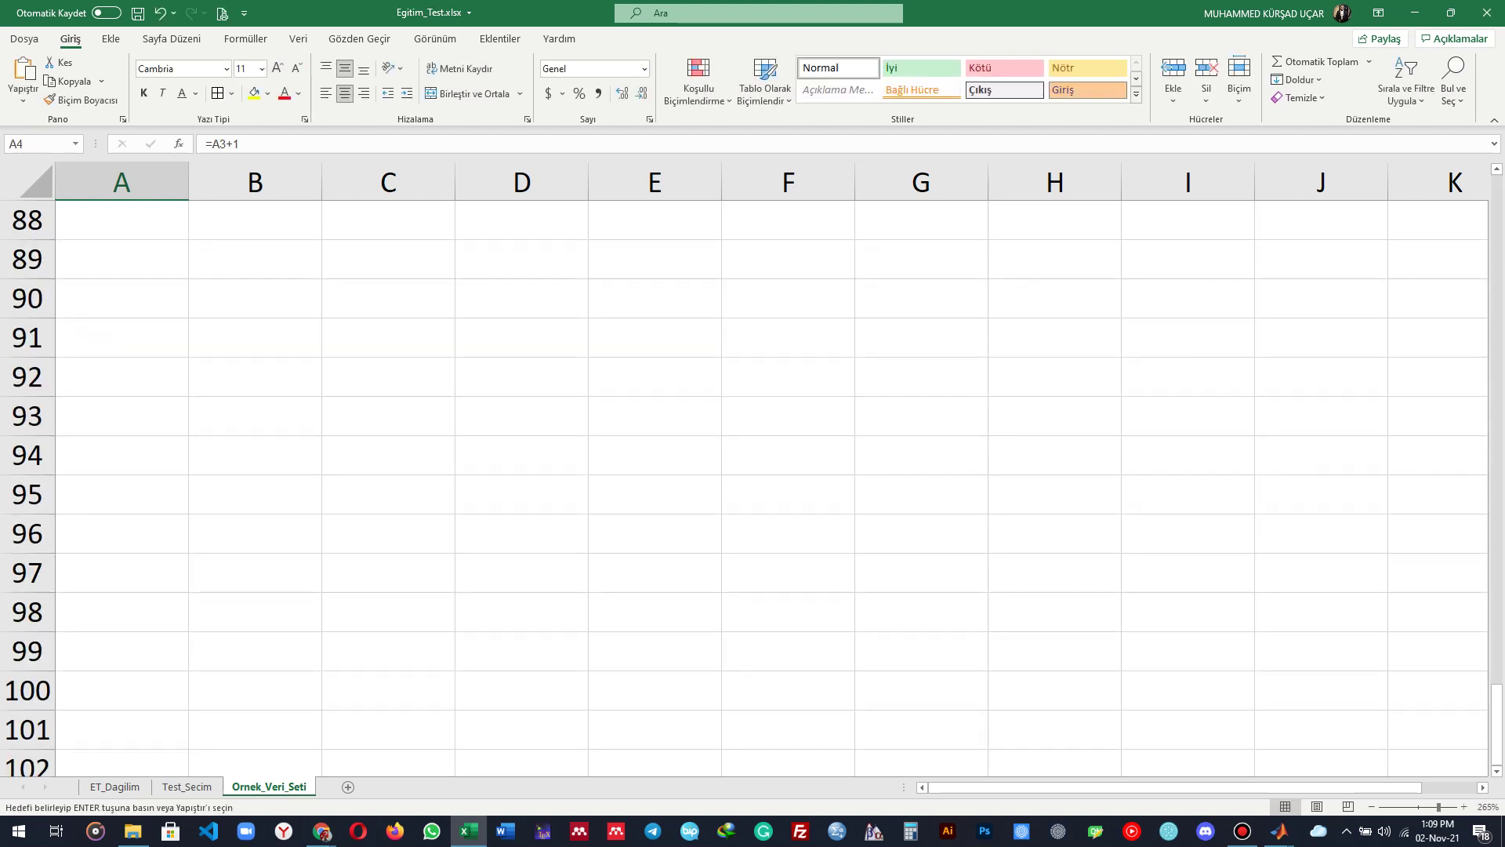
shift+click(122, 730)
key(shift+Down)
key(Return)
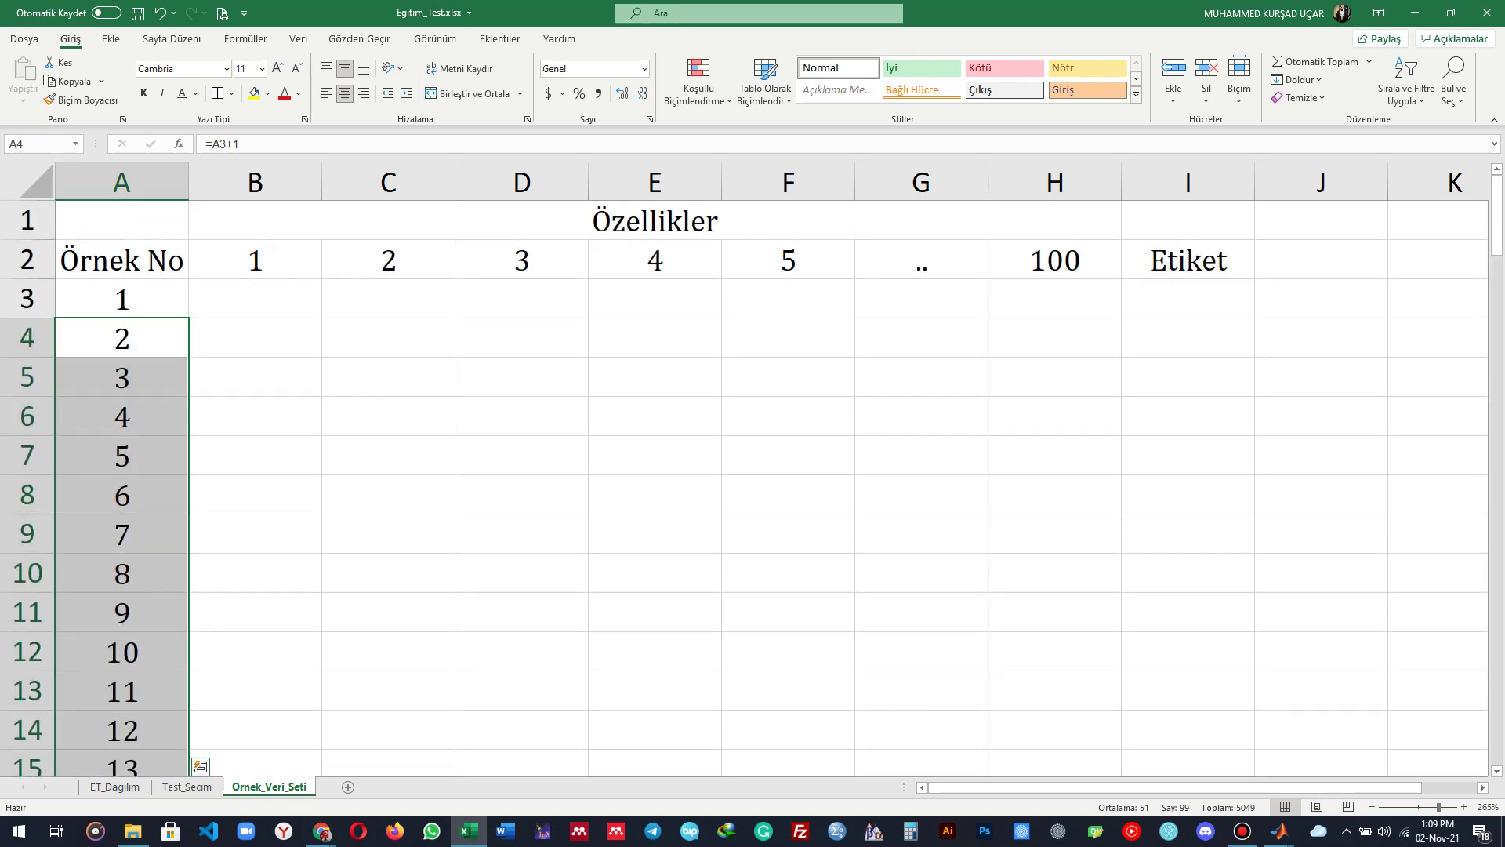
click(122, 690)
key(ctrl+Down)
key(ctrl+s)
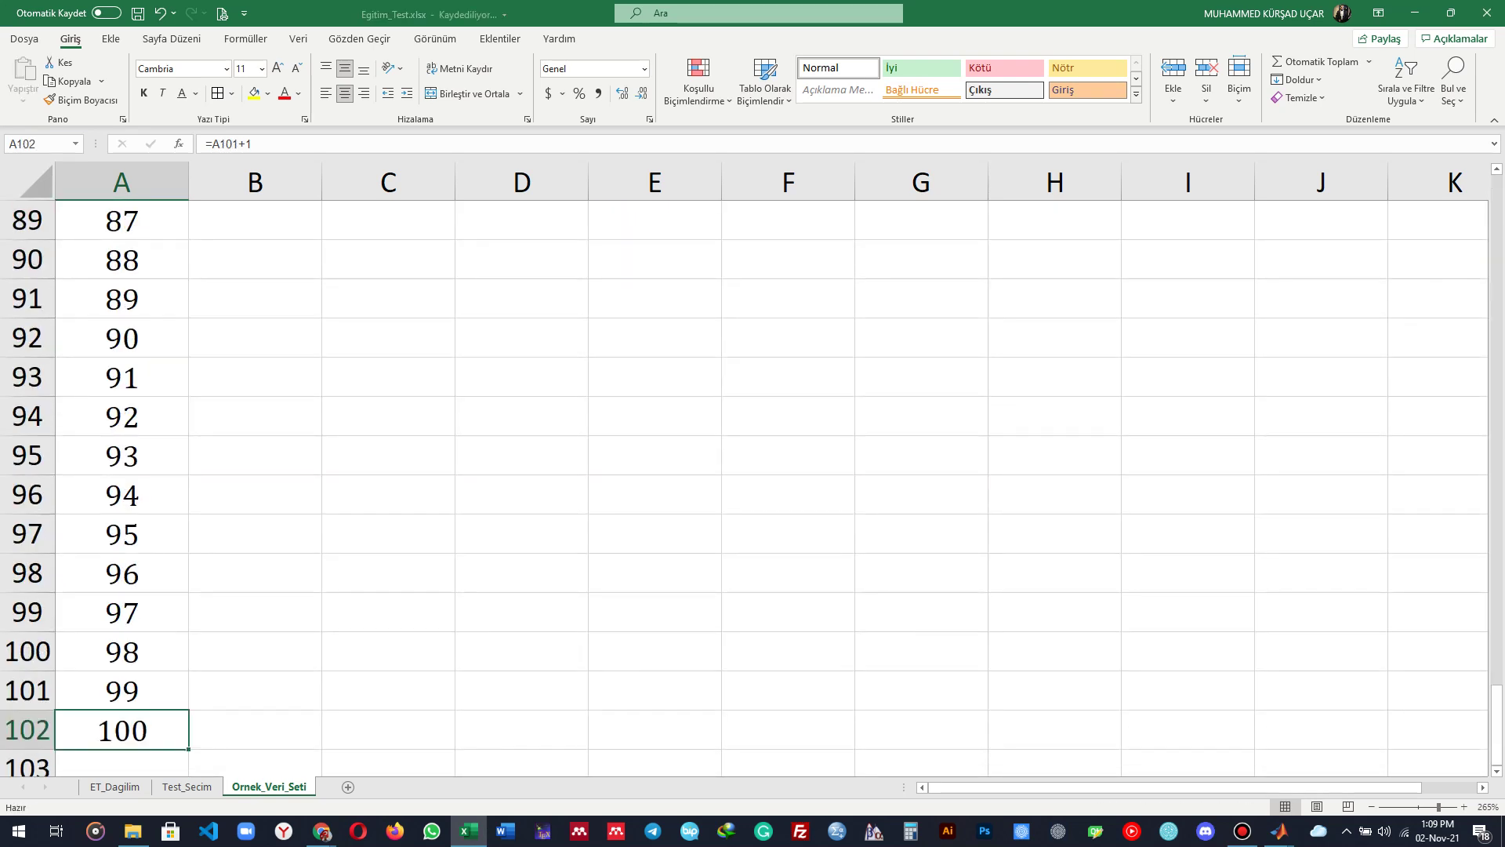
key(ctrl+Up)
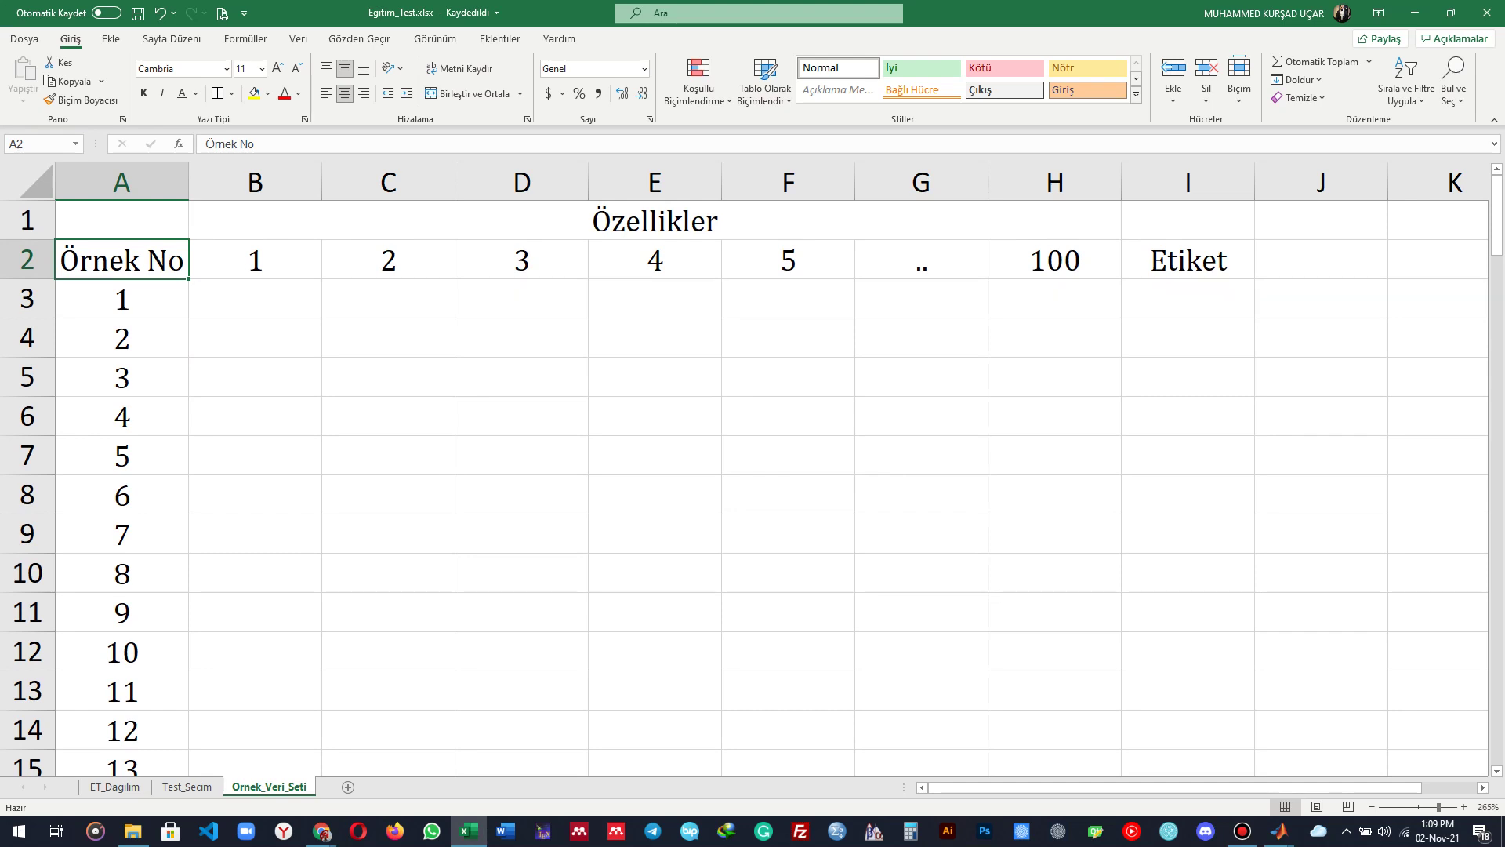
Step: Select samples 1, 3, 4, 6, 7, 9, 12 and 13 together in the Örnek No column to illustrate random picking
click(121, 298)
ctrl+click(122, 377)
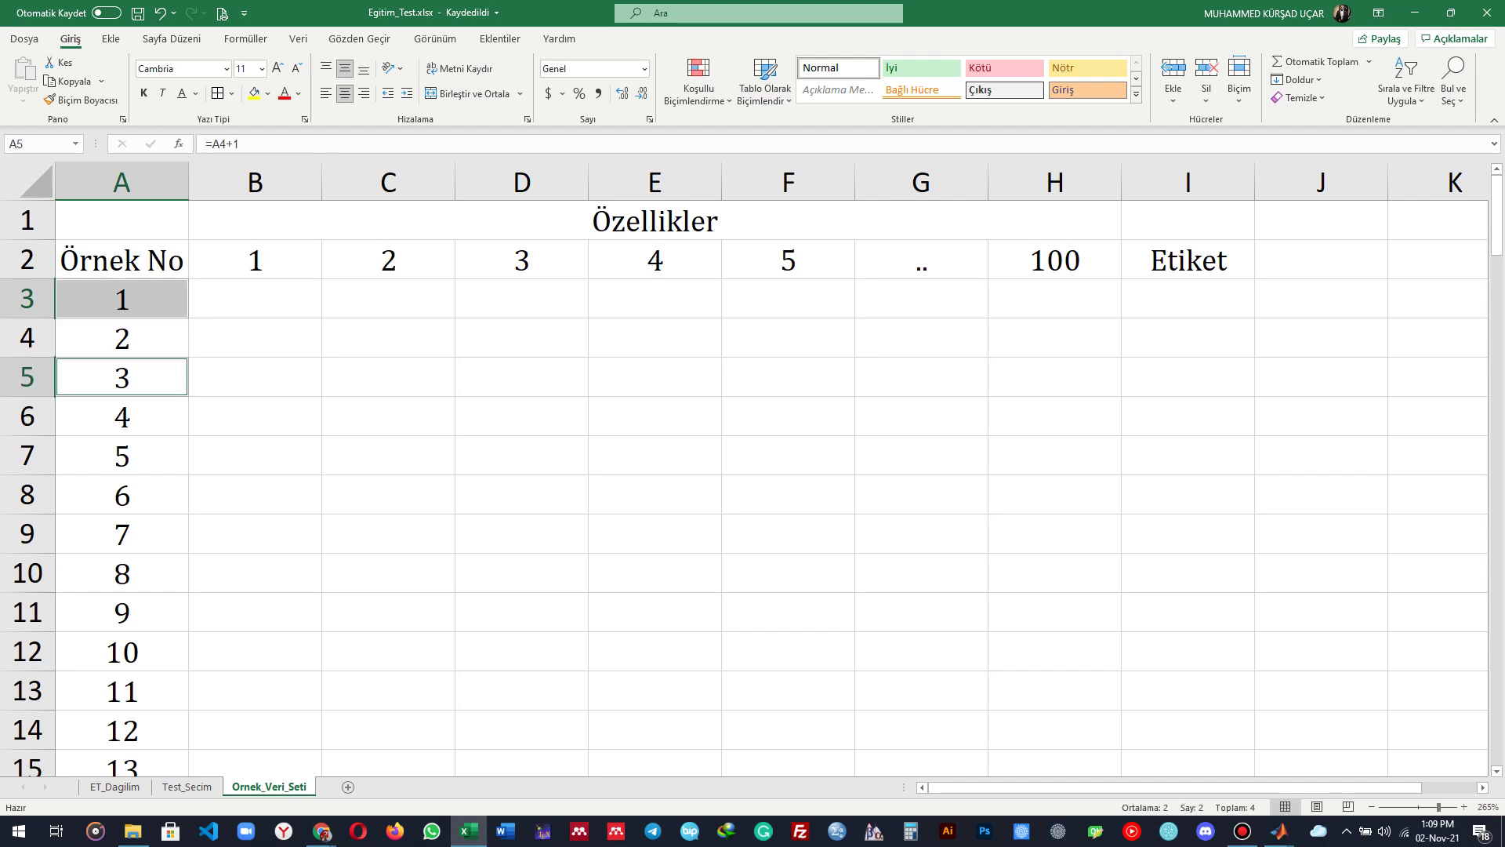
ctrl+click(121, 416)
ctrl+click(121, 494)
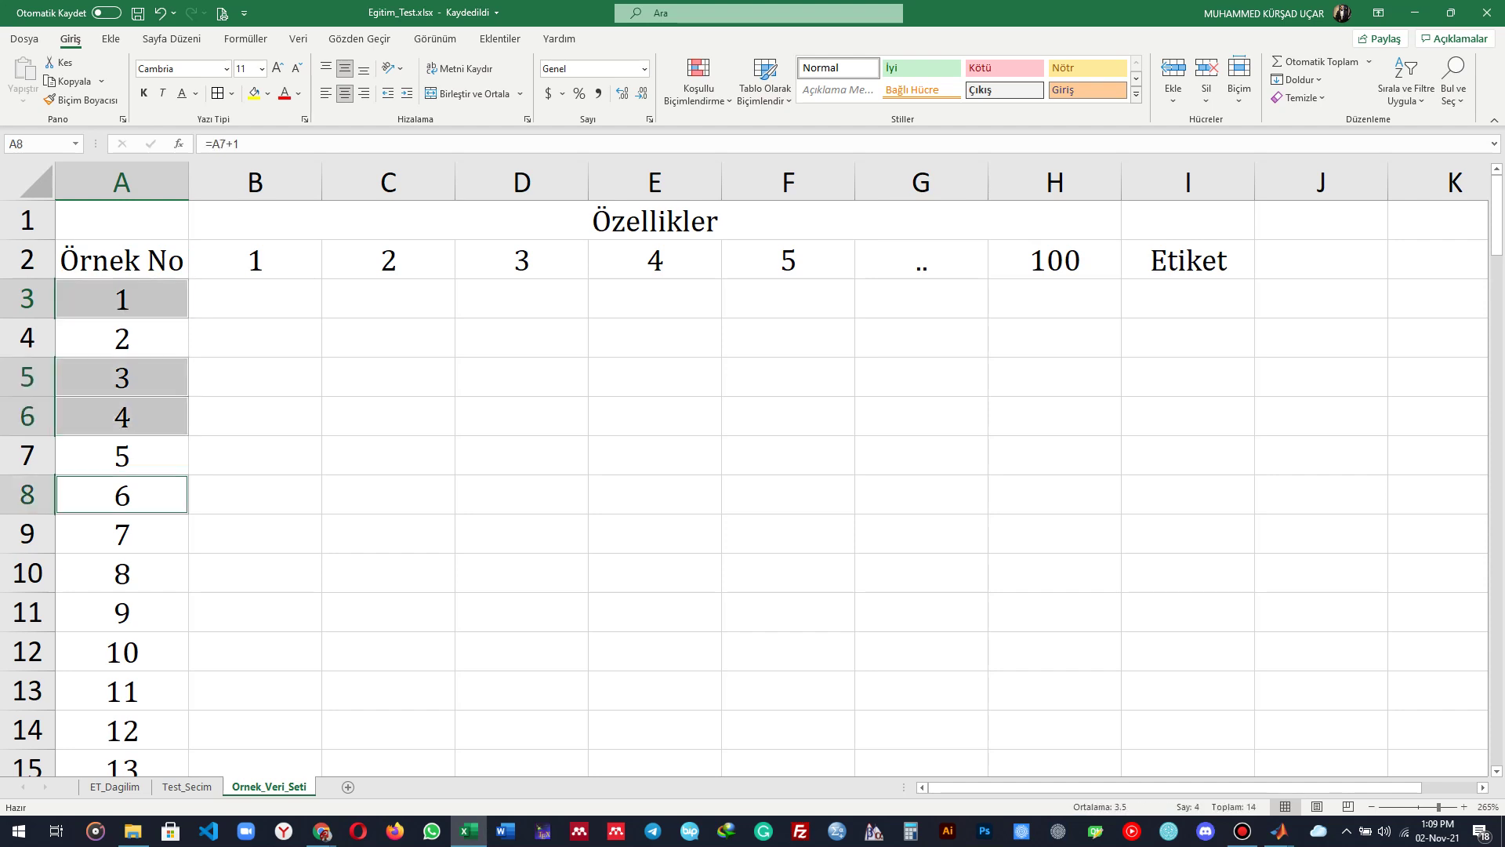
ctrl+click(122, 533)
ctrl+click(121, 612)
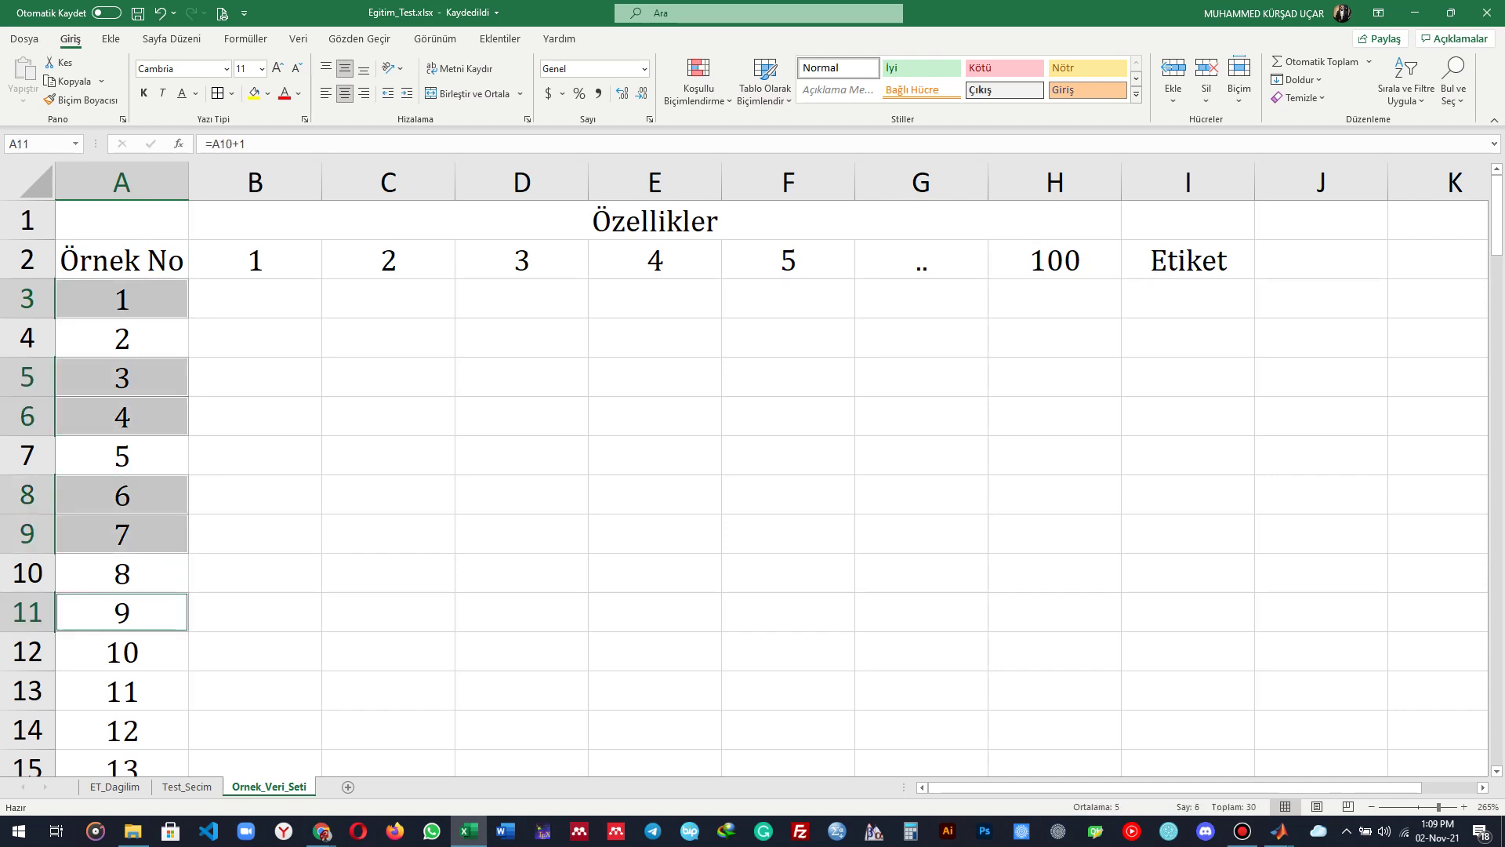
ctrl+click(121, 730)
ctrl+click(121, 763)
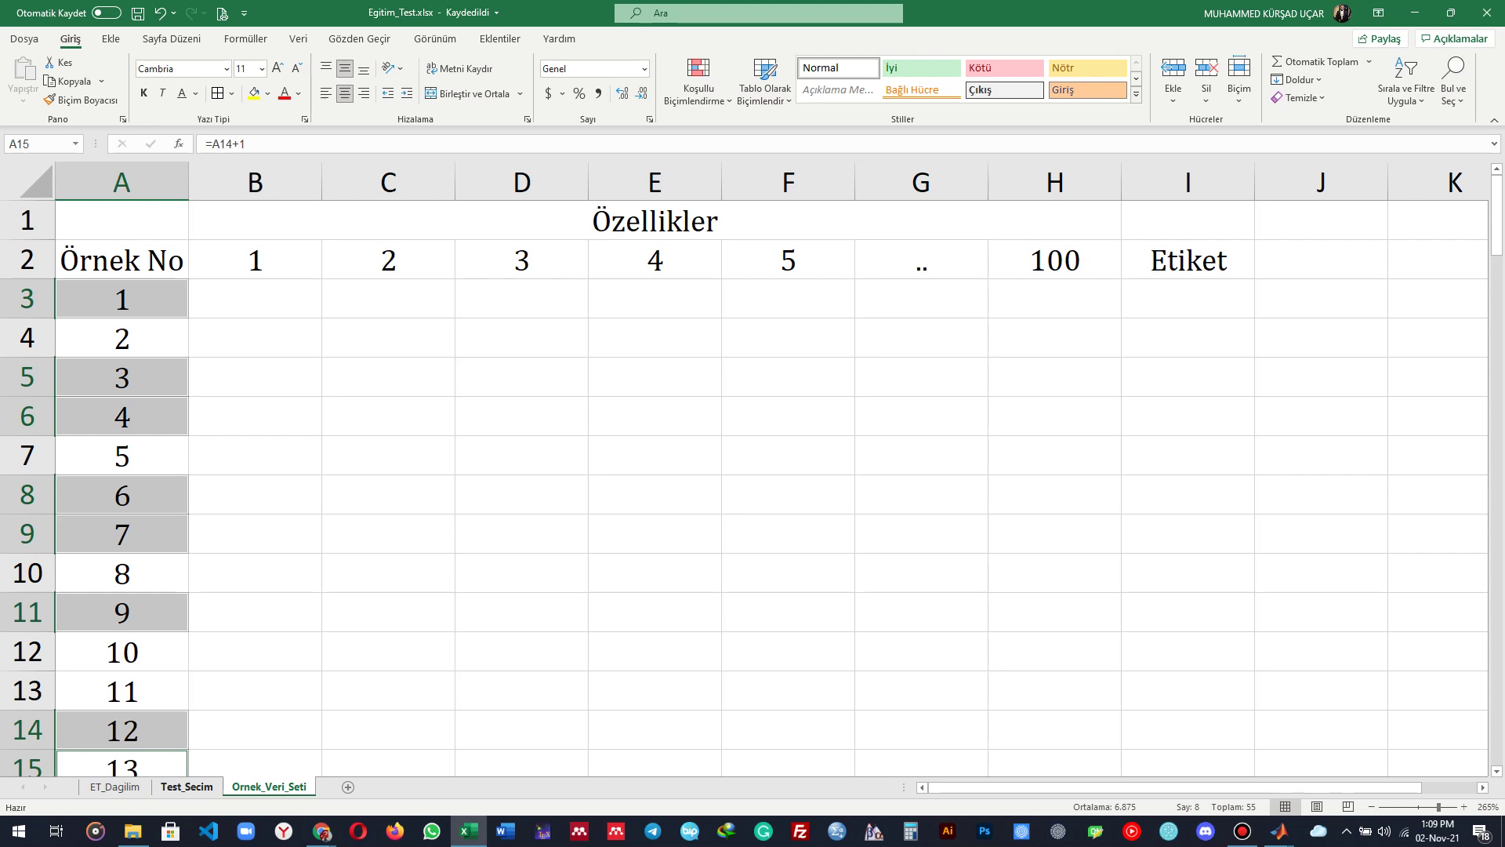
Step: Format the whole Test_Secim sheet in Cambria with centred contents and make its header row bold
click(186, 786)
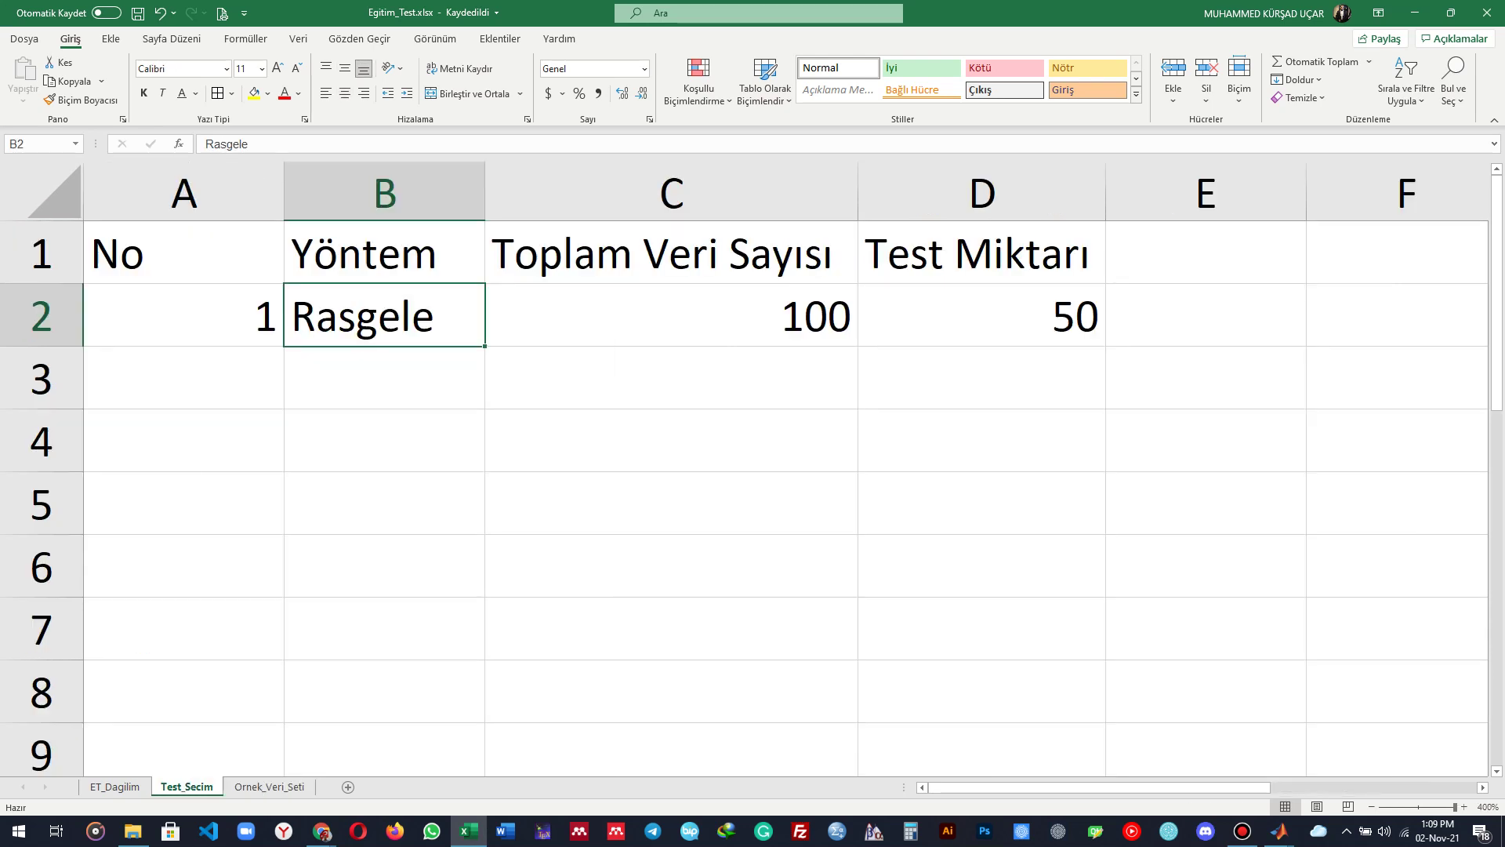
click(54, 191)
click(178, 68)
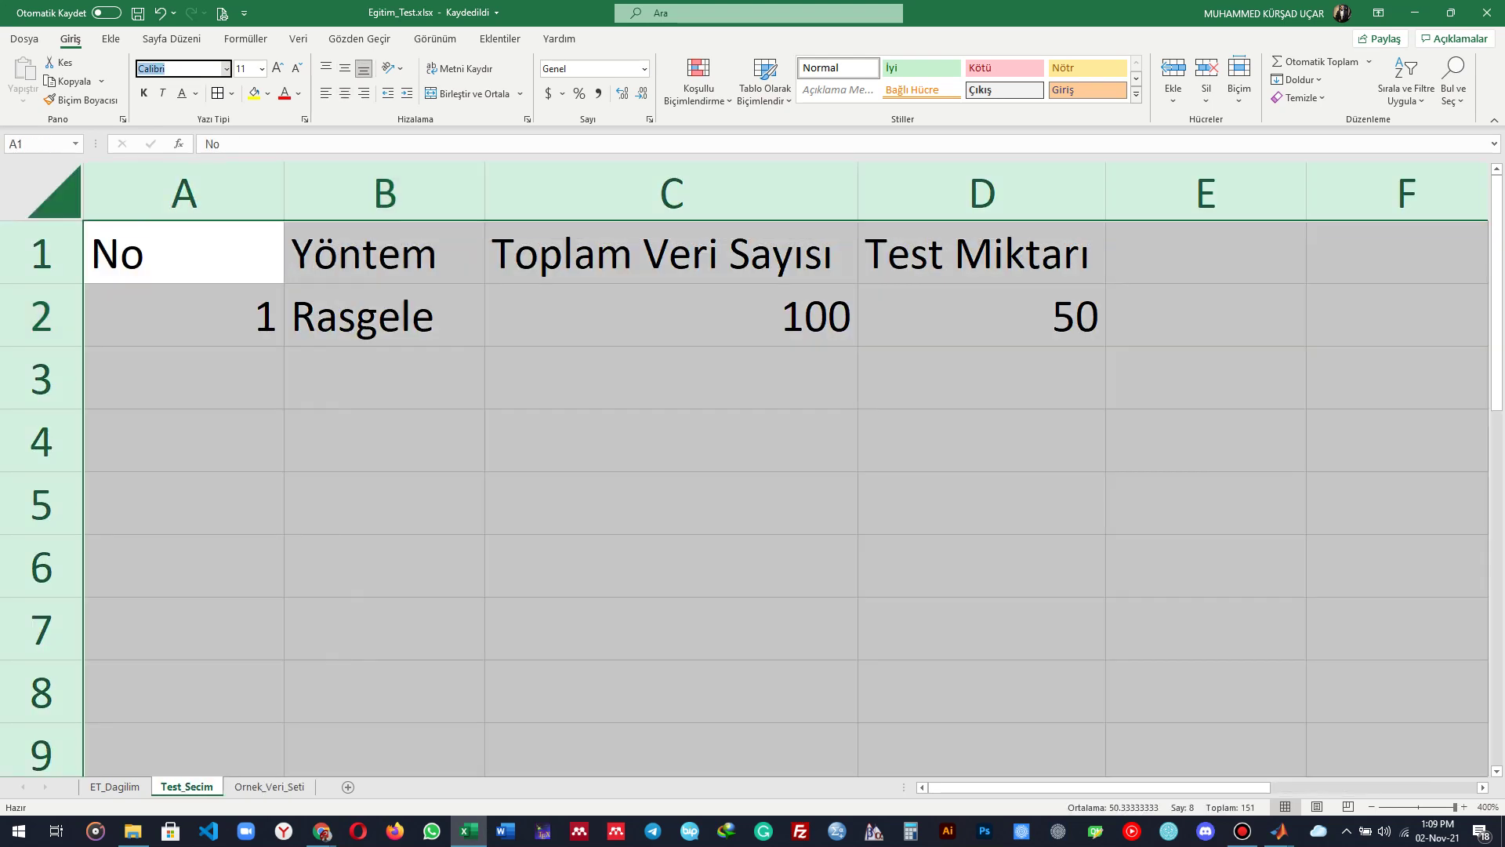
text(Cambria)
key(Return)
click(344, 68)
click(344, 93)
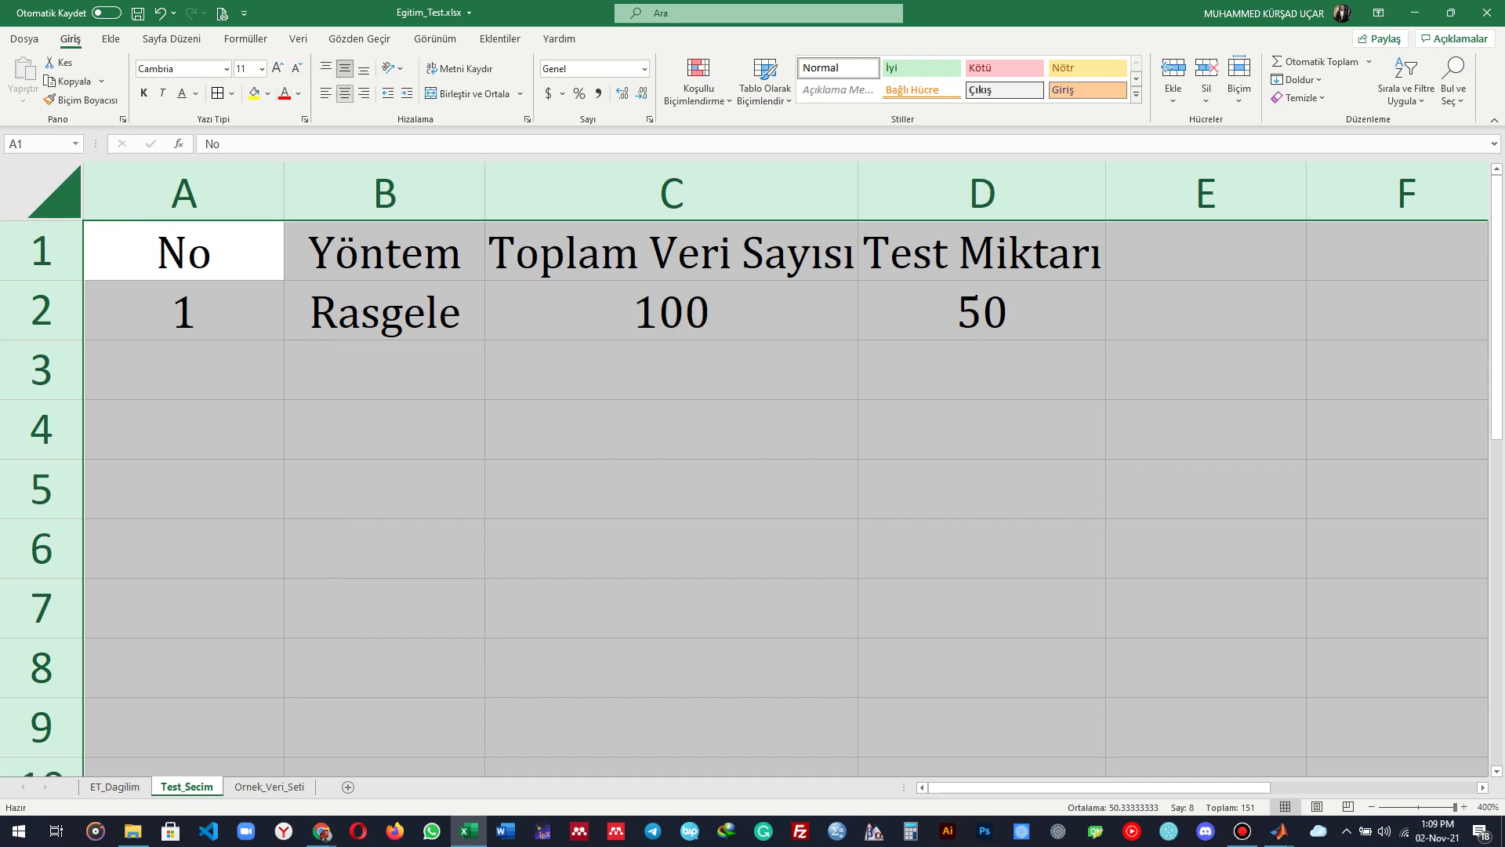
key(ctrl+s)
key(shift+space)
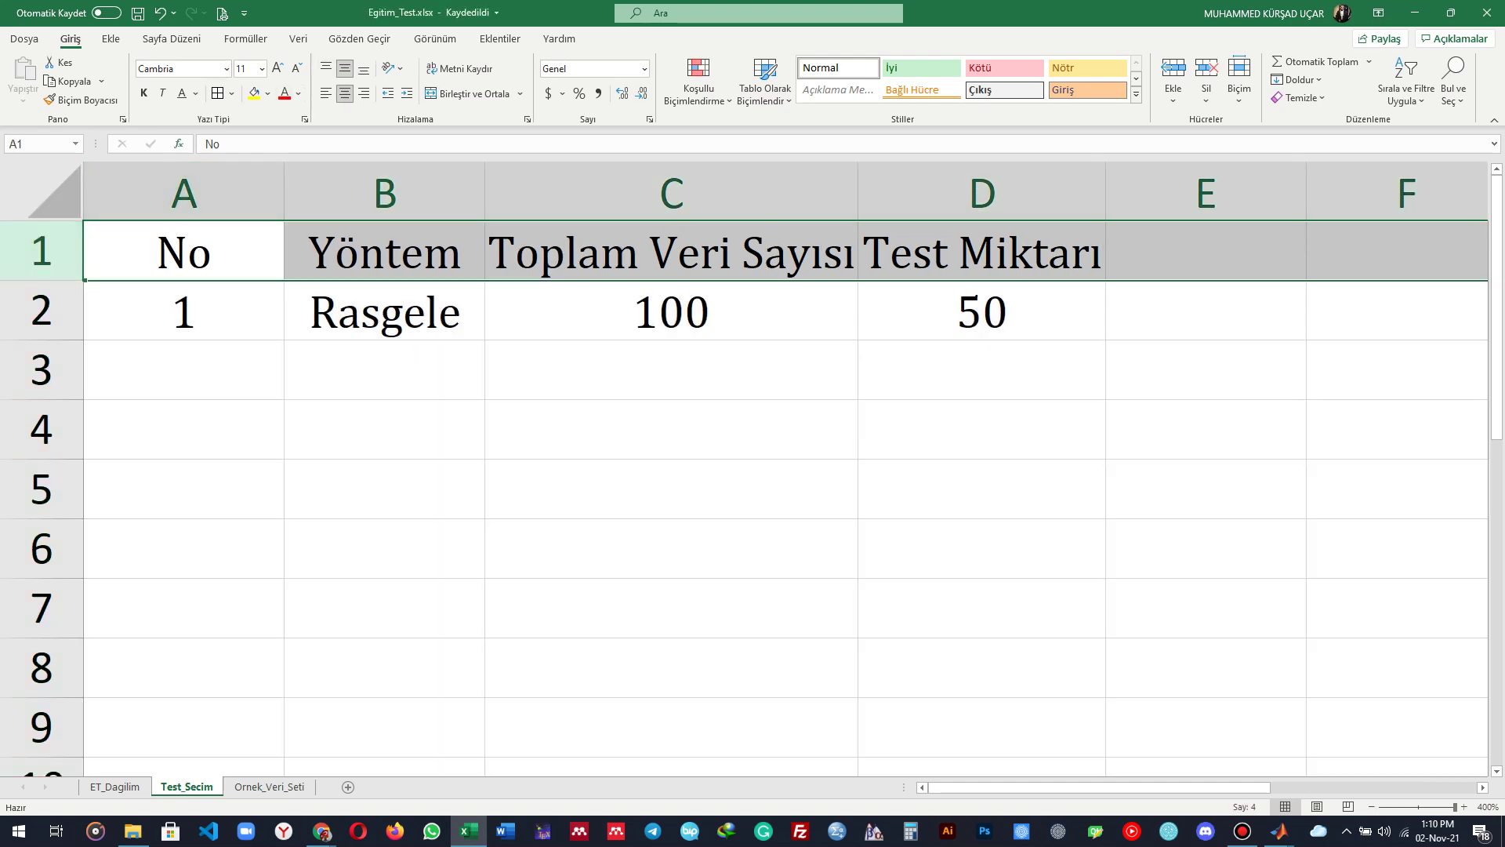
click(143, 93)
Step: Number the second method in A3 with the formula =A2+1 and save the workbook
click(183, 369)
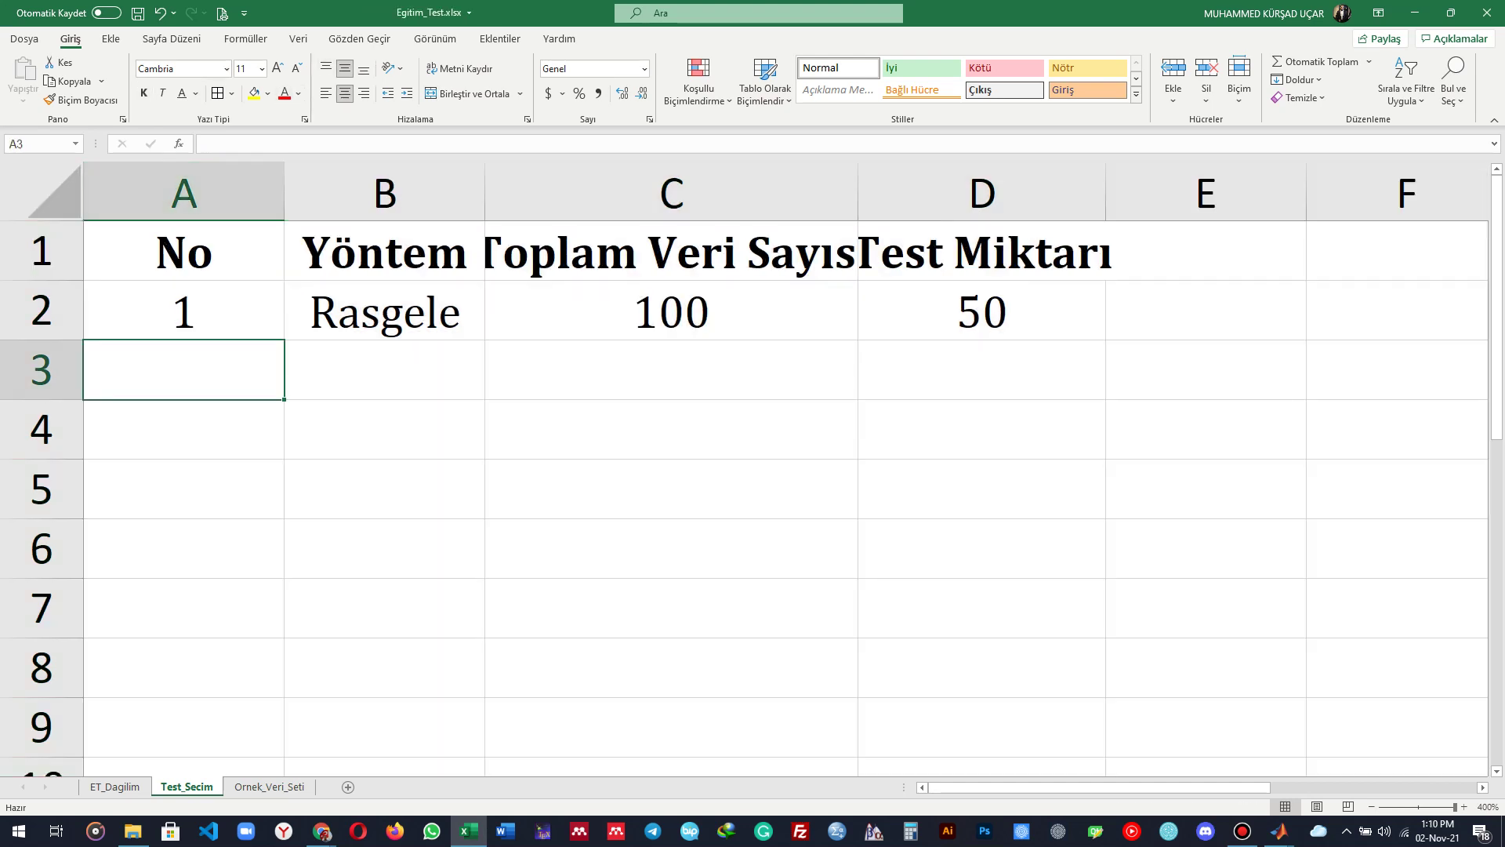
text(=)
key(Up)
text(+1)
key(Return)
key(ctrl+s)
Step: Enter Tek veya Çift as the method in B3 and fit column B's width to its contents
click(384, 370)
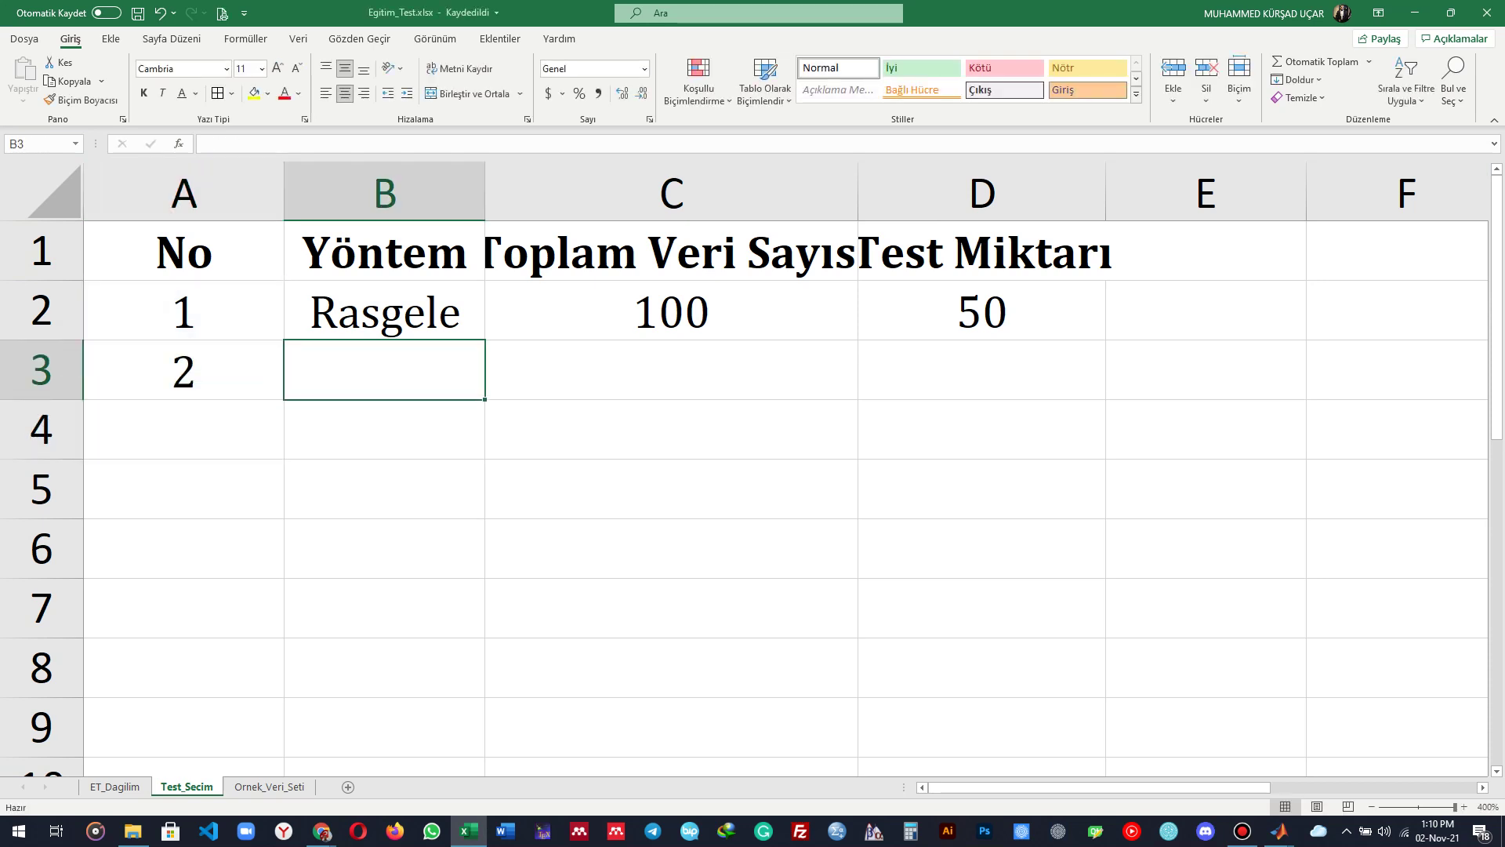
text(Tek)
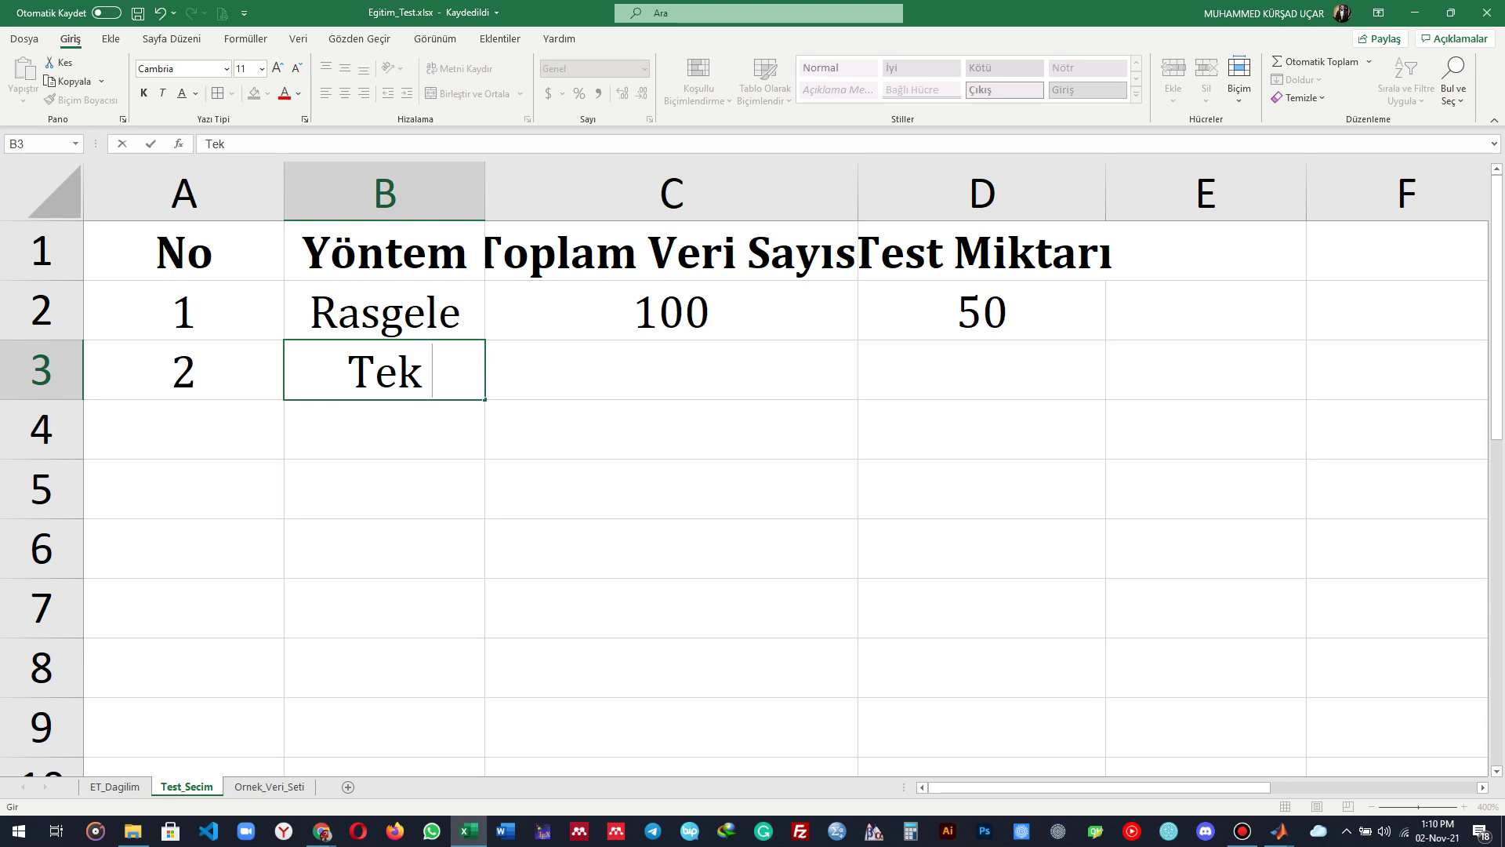
text(veya Çift)
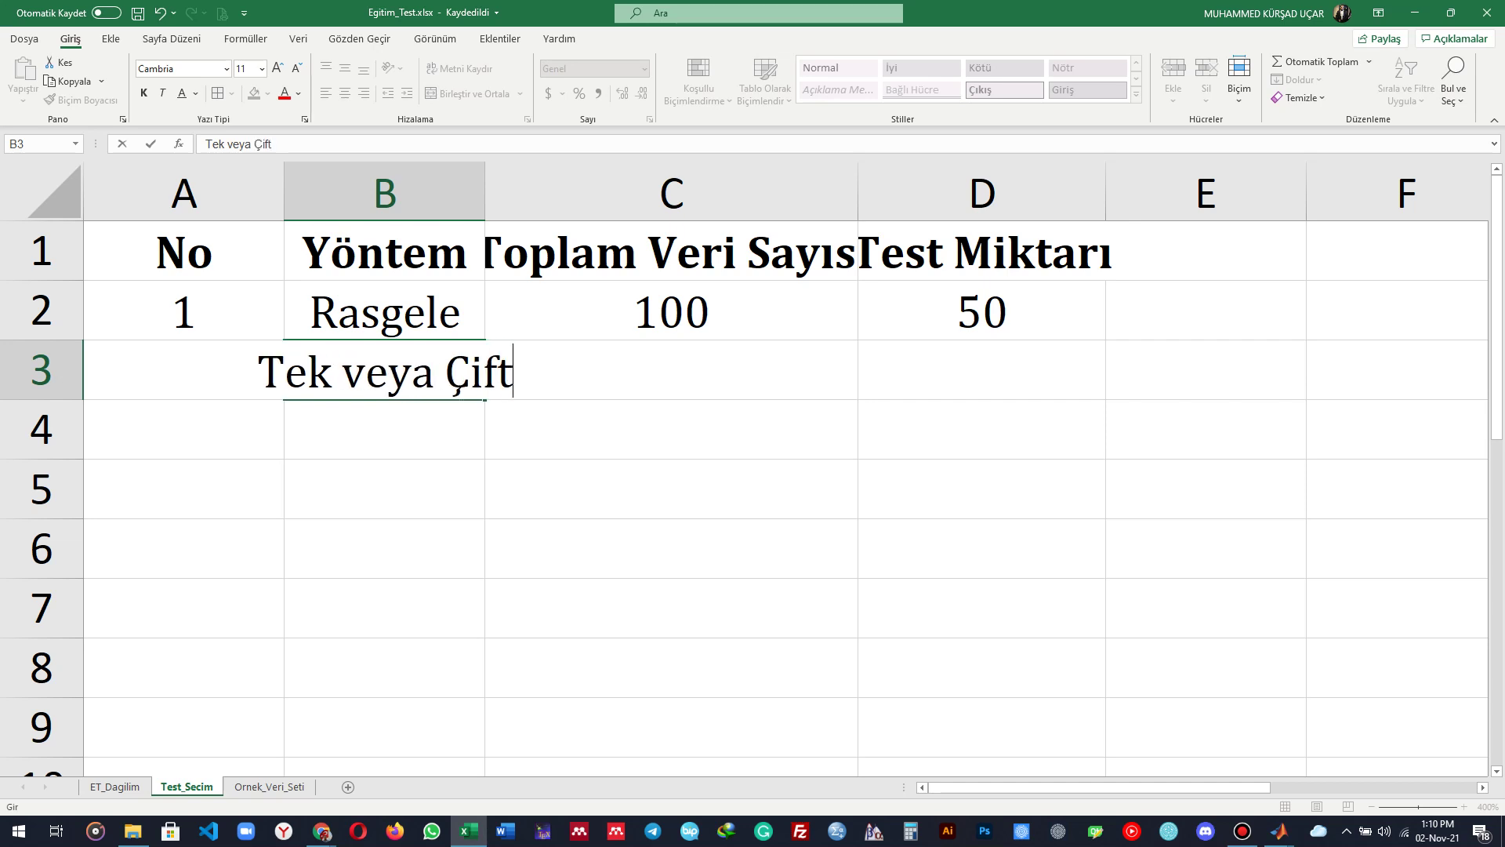
key(Tab)
key(ctrl+s)
double_click(484, 194)
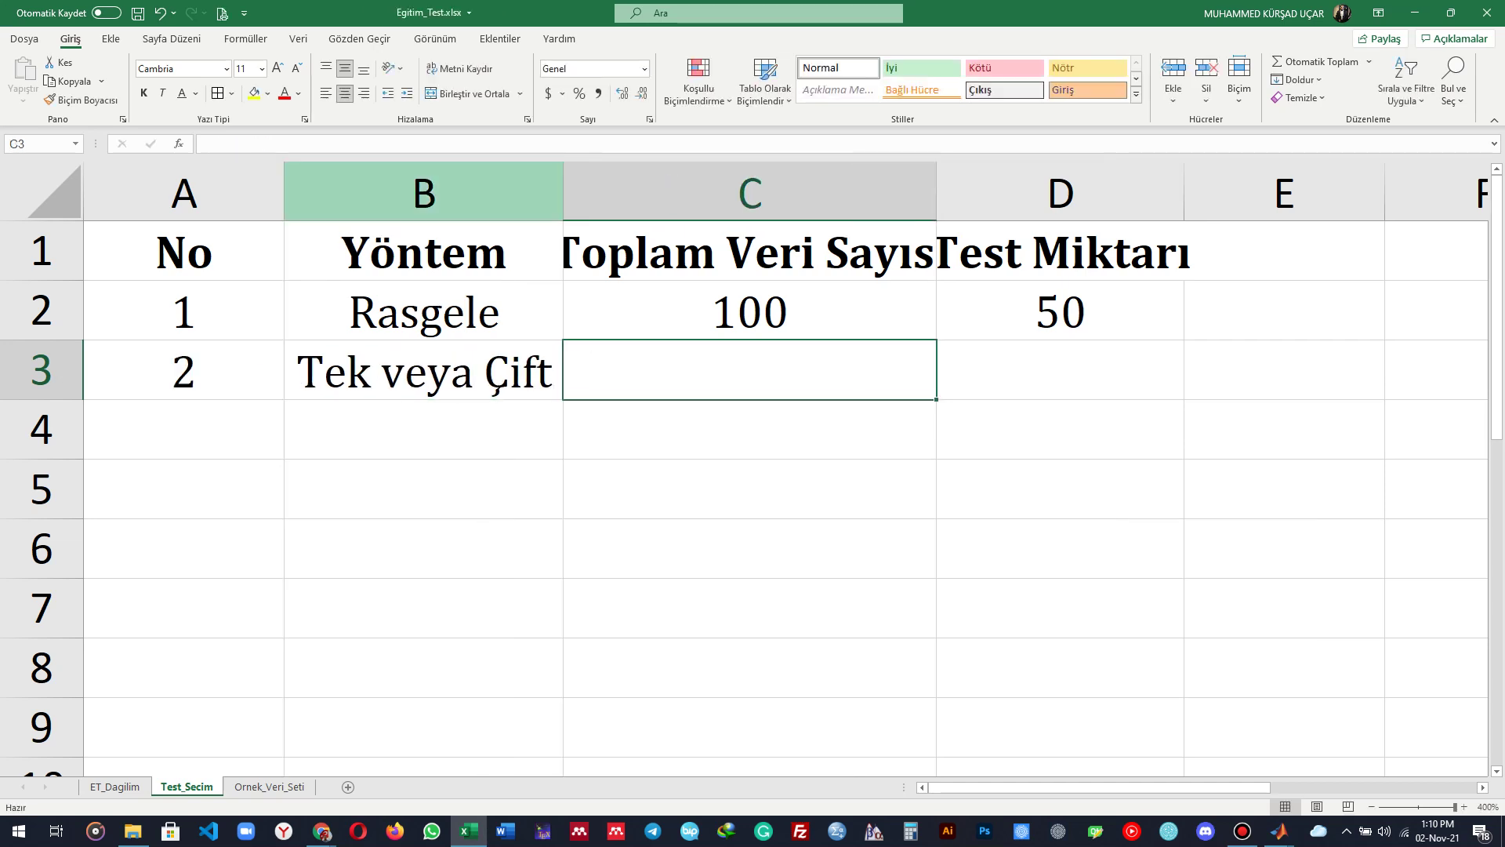
Step: Complete the Tek veya Çift row with 100 in C3 and 50 in D3, and save the workbook
text(100)
key(Tab)
text(500)
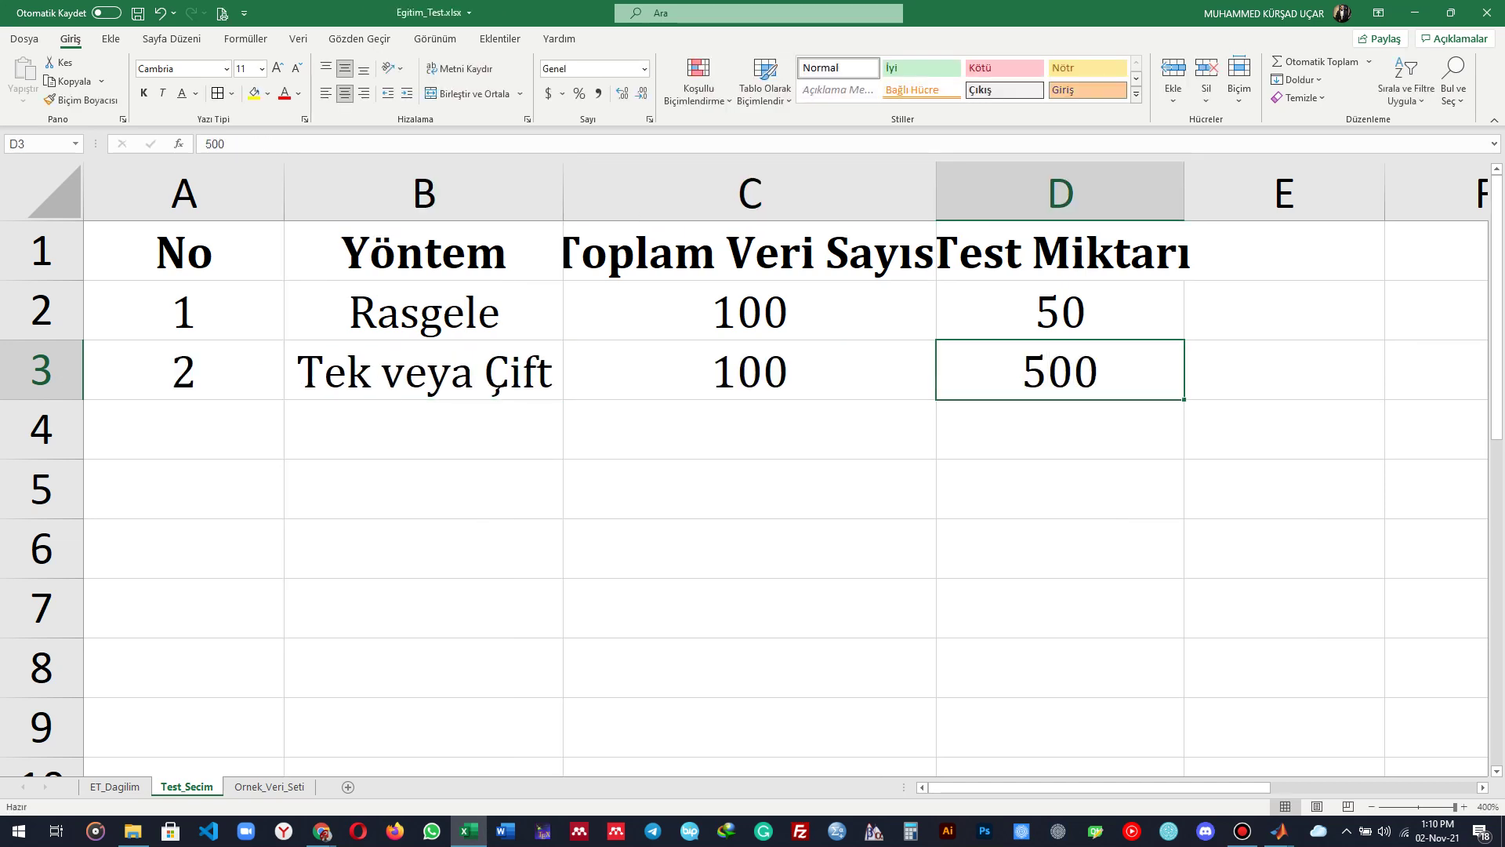
key(Return)
click(1058, 369)
text(50)
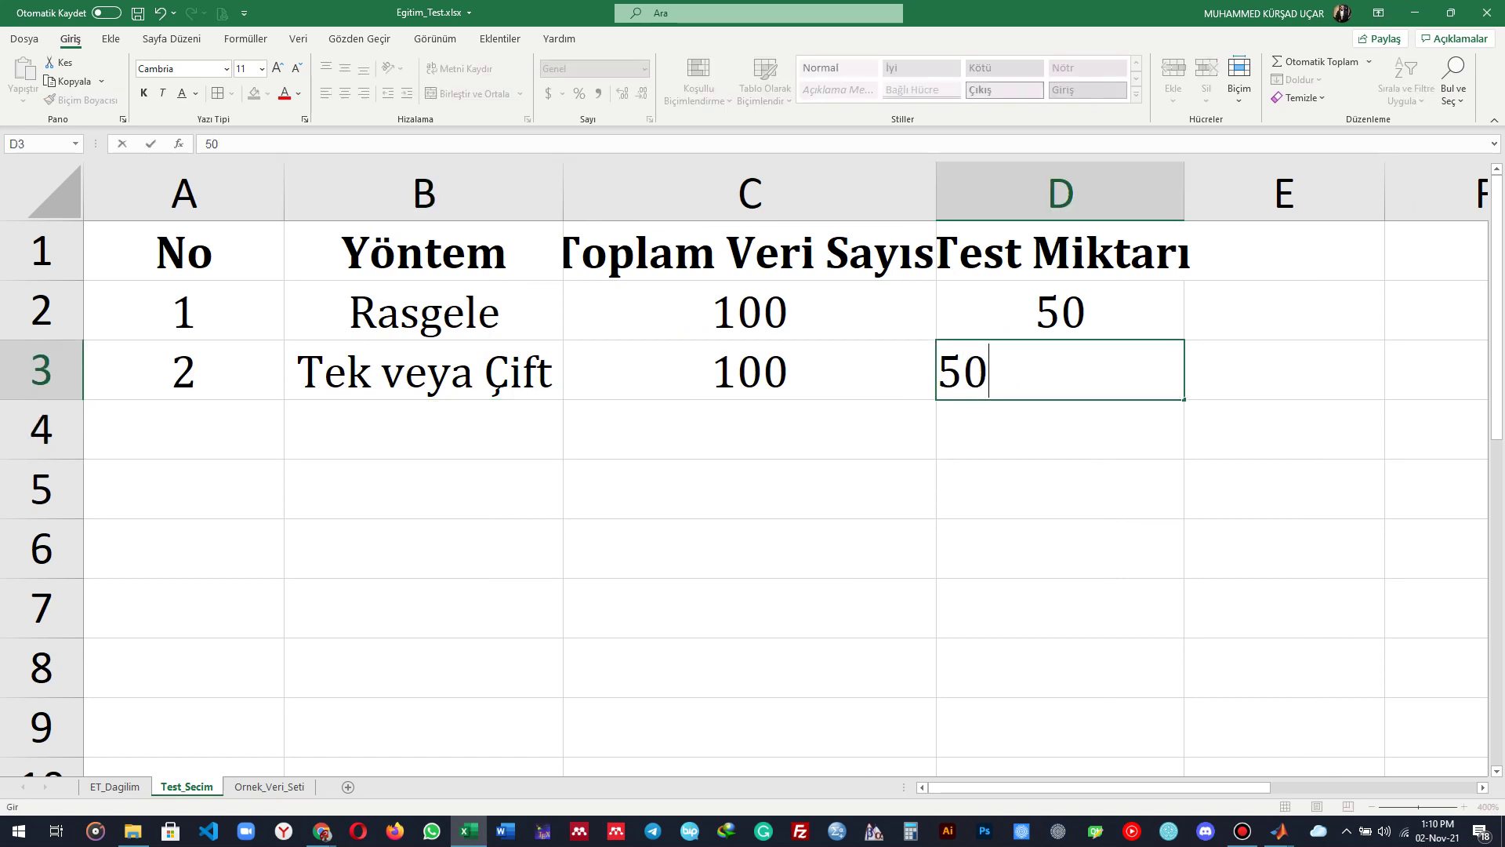
key(ctrl+s)
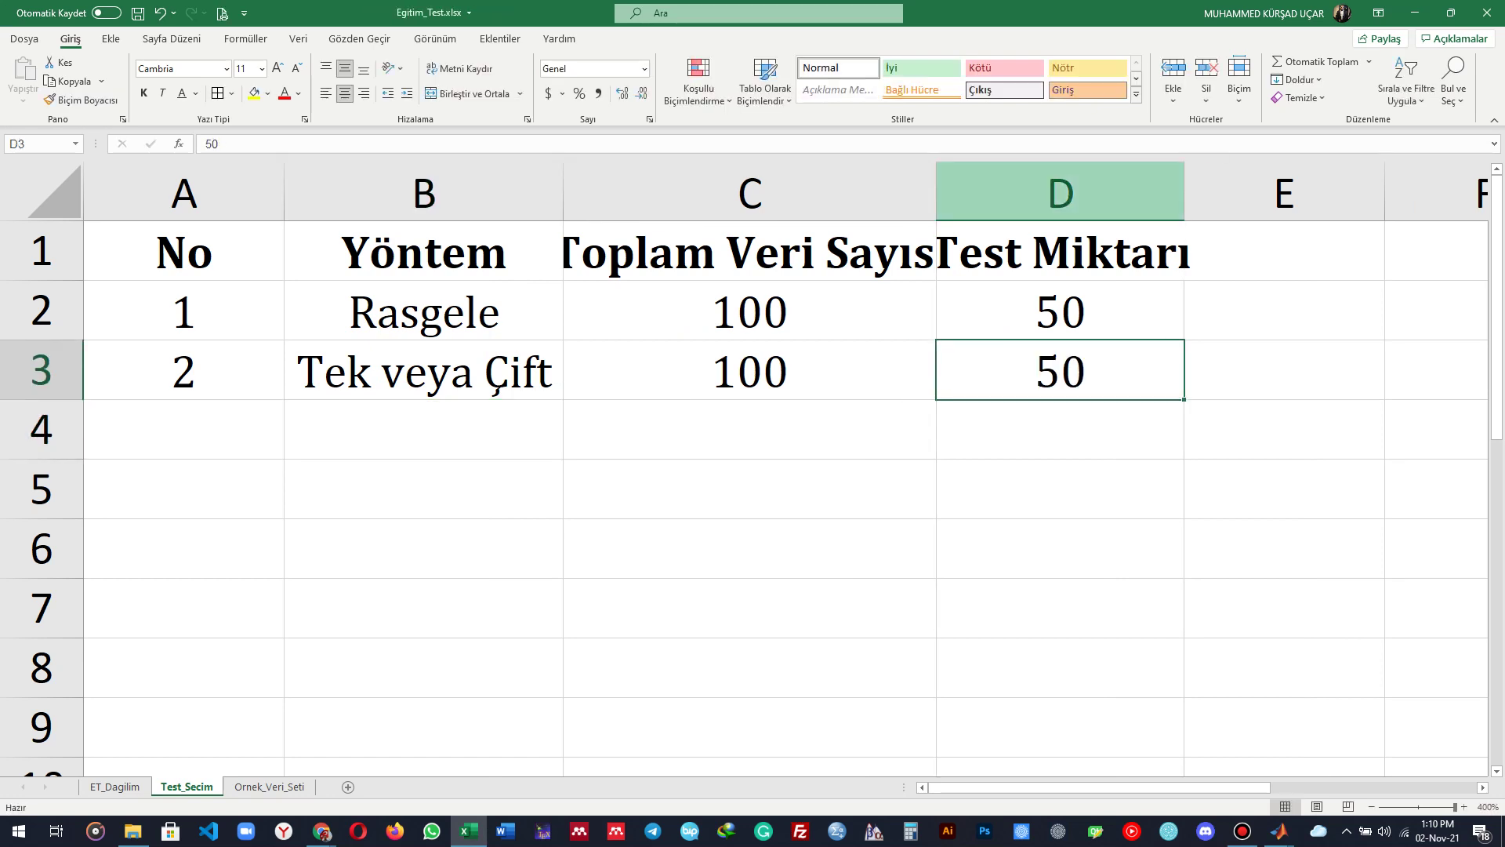
Step: Fit the widths of all columns on the Test_Secim sheet to their contents
click(749, 193)
click(749, 312)
scroll(749, 470, down, 2)
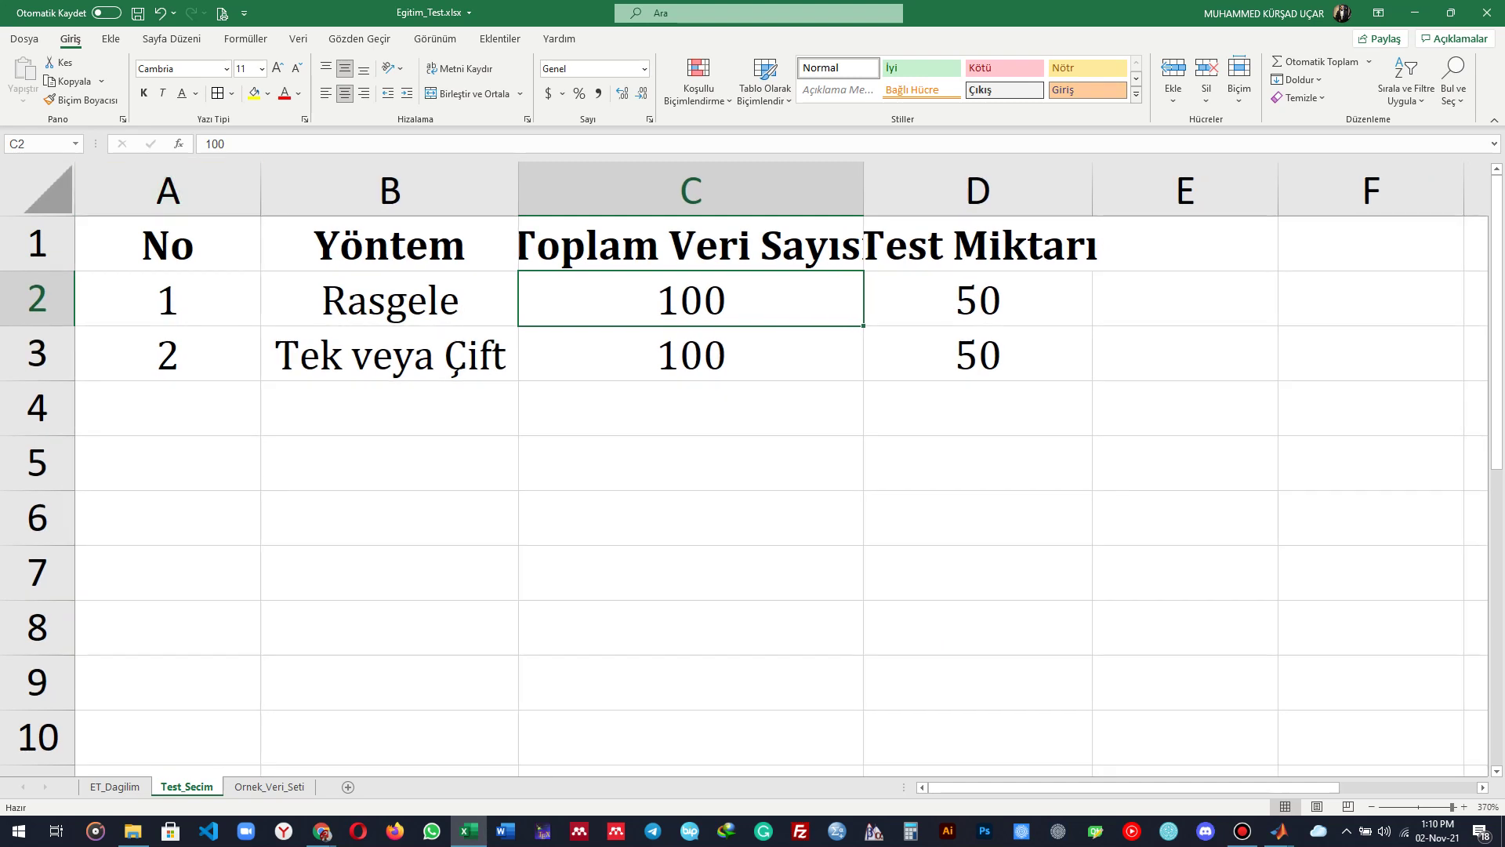
click(48, 190)
double_click(260, 191)
click(314, 245)
Step: Fill the numbering formula down into A4 and enter Örnekleme Yöntemleri as the method in B4
click(115, 409)
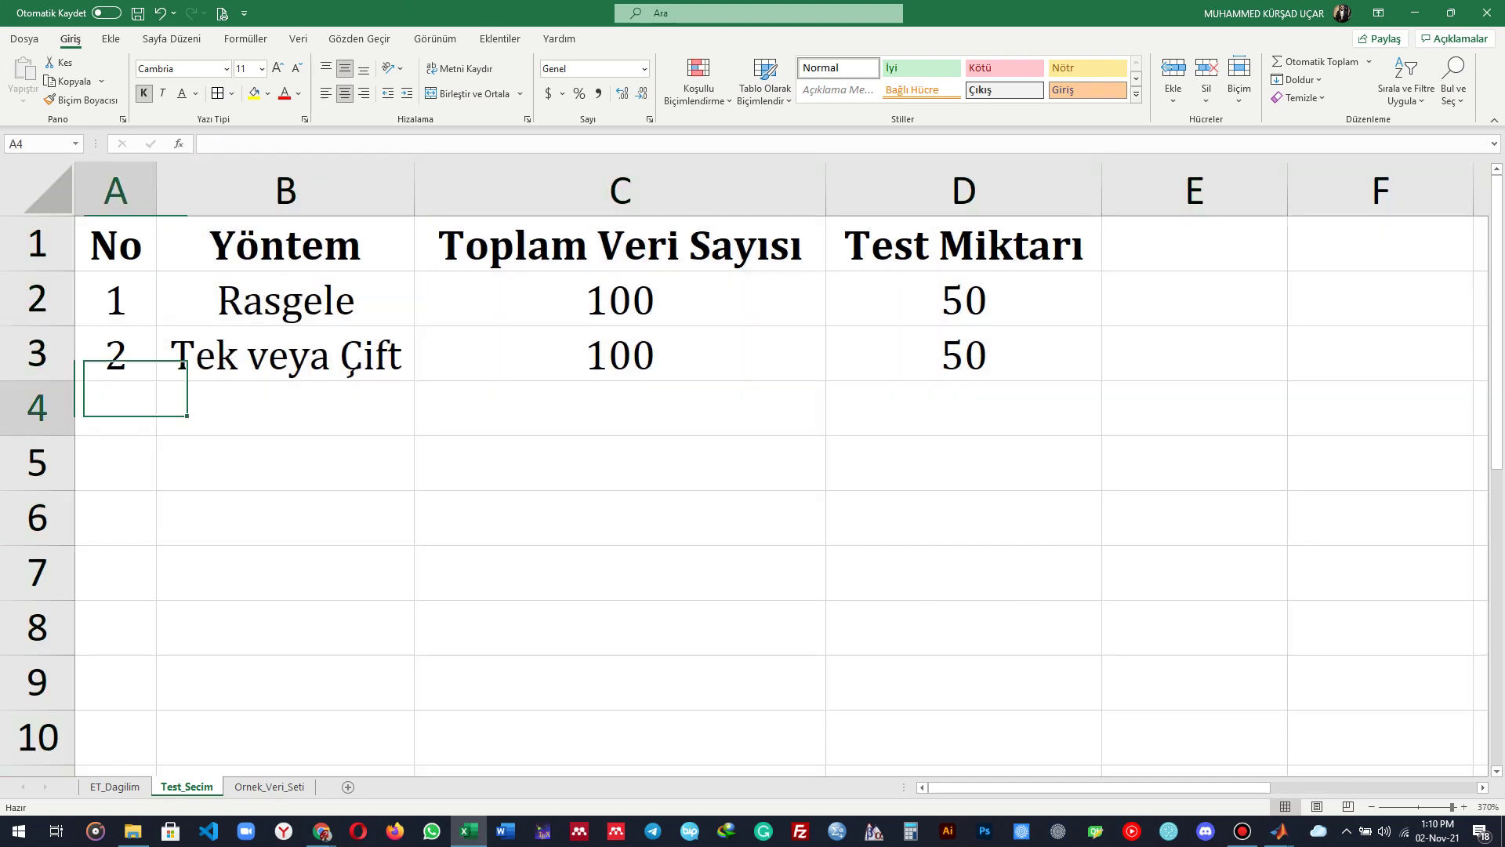
key(ctrl+s)
key(ctrl+d)
click(284, 408)
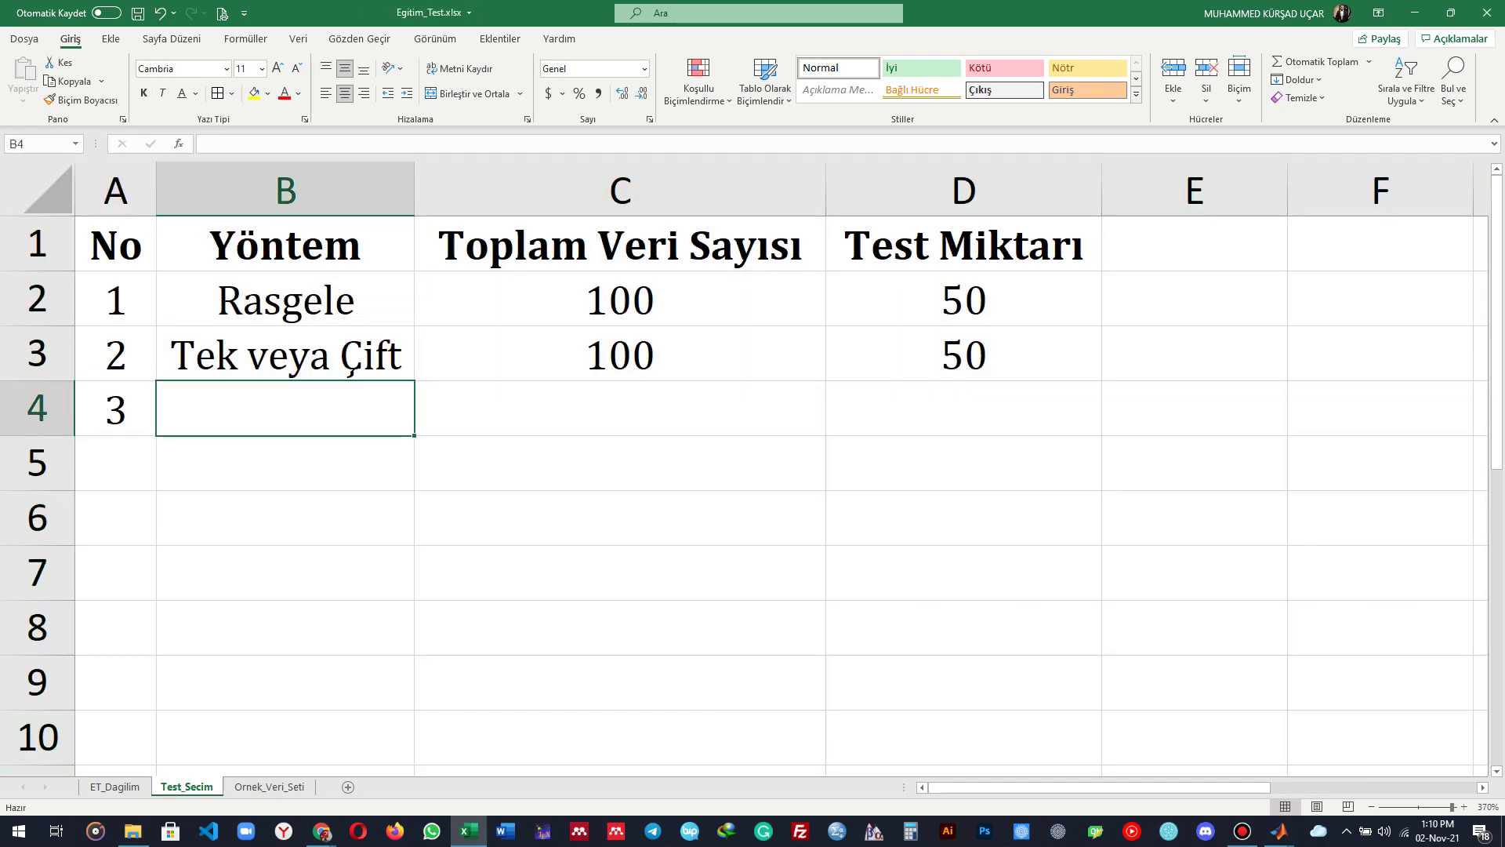
text(Örnekleme)
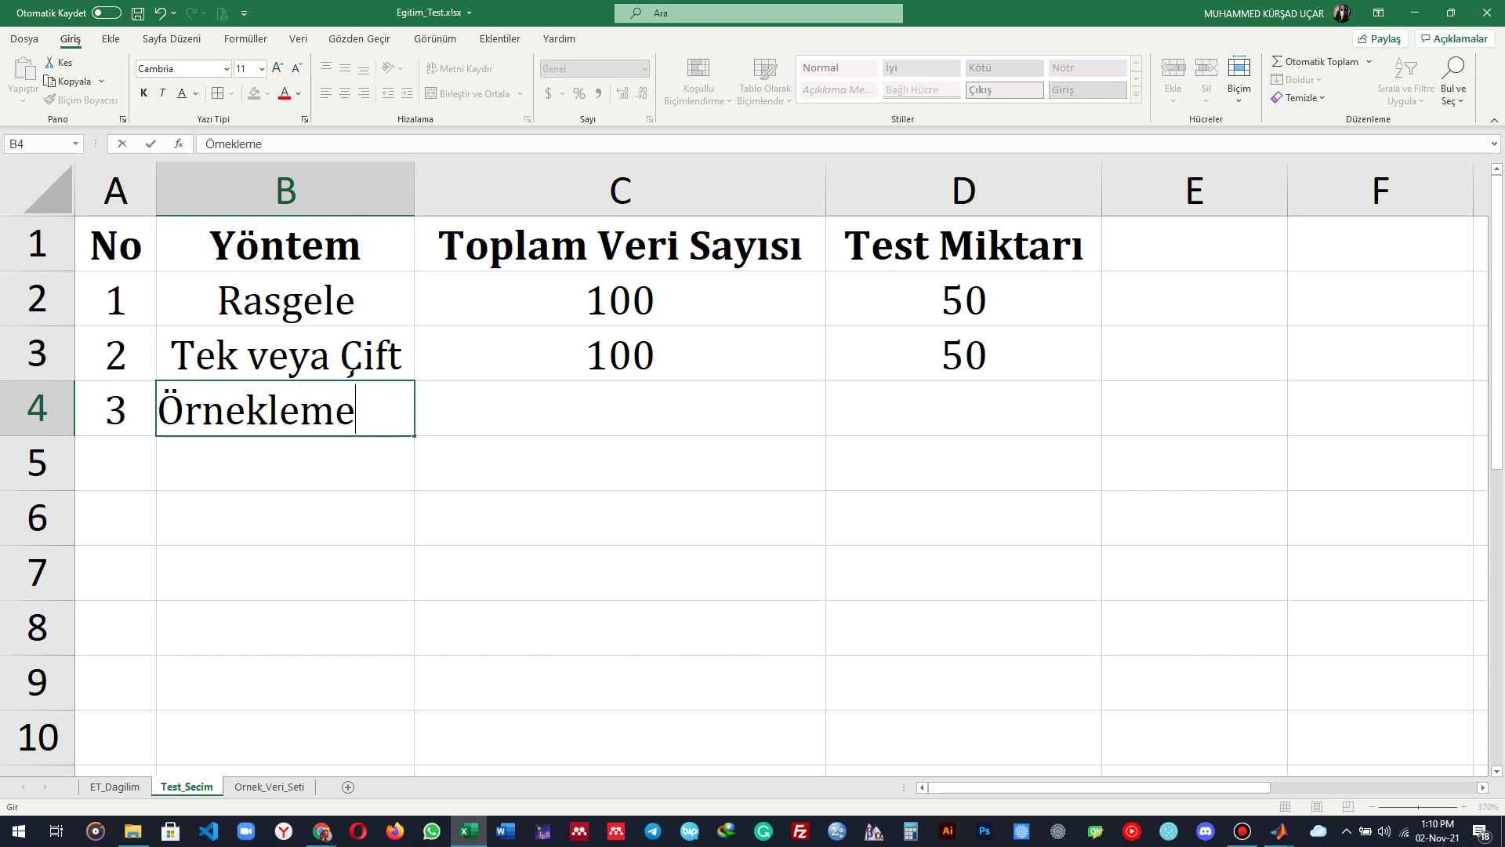
text( Yöntemleri)
key(Return)
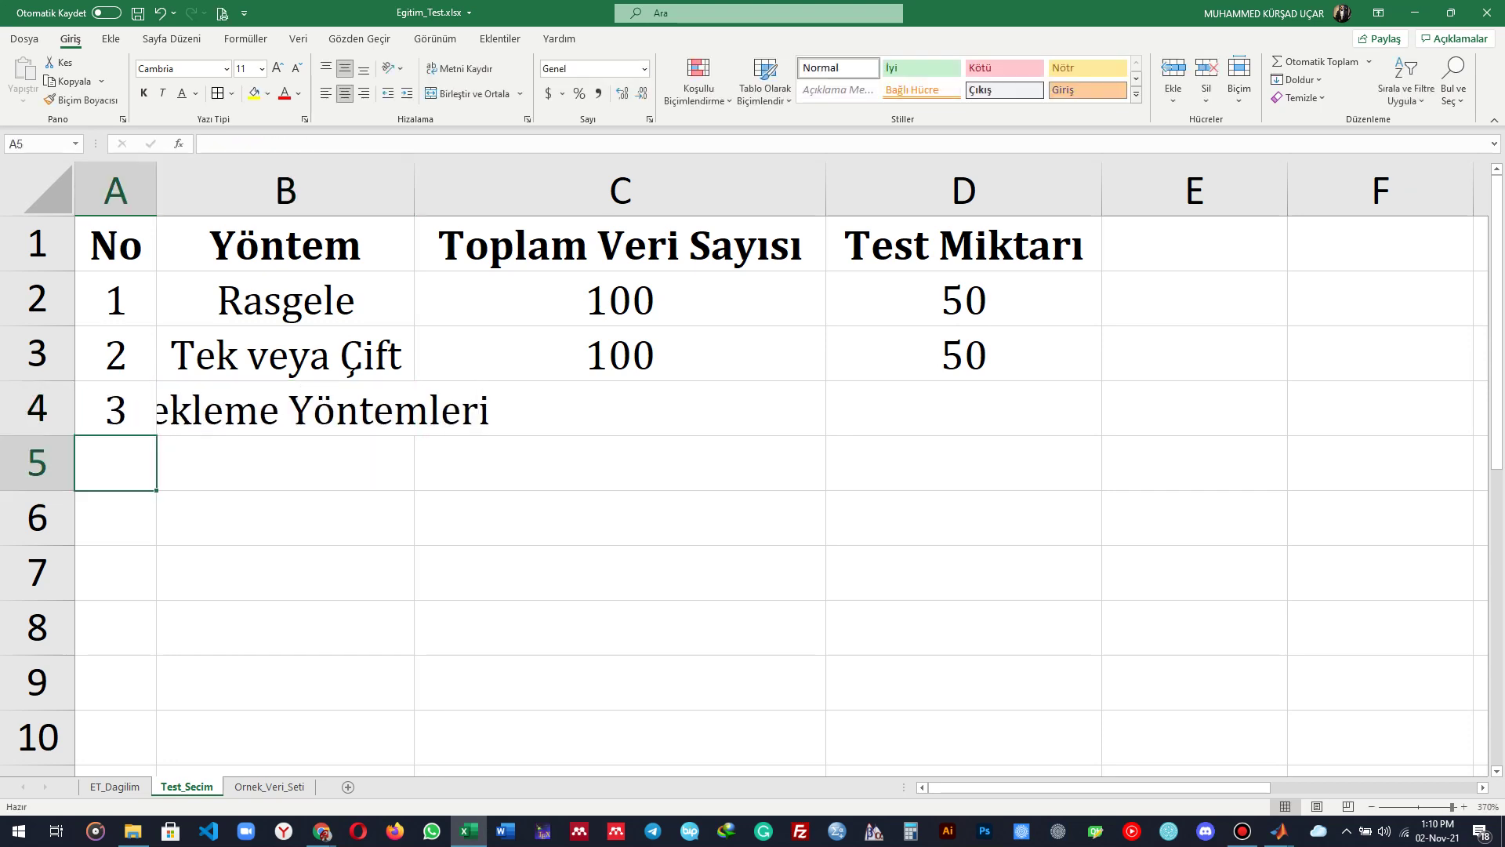
Step: Fit column B's width to the new text, left-align the column, and save the workbook
key(ctrl+s)
double_click(414, 190)
click(413, 190)
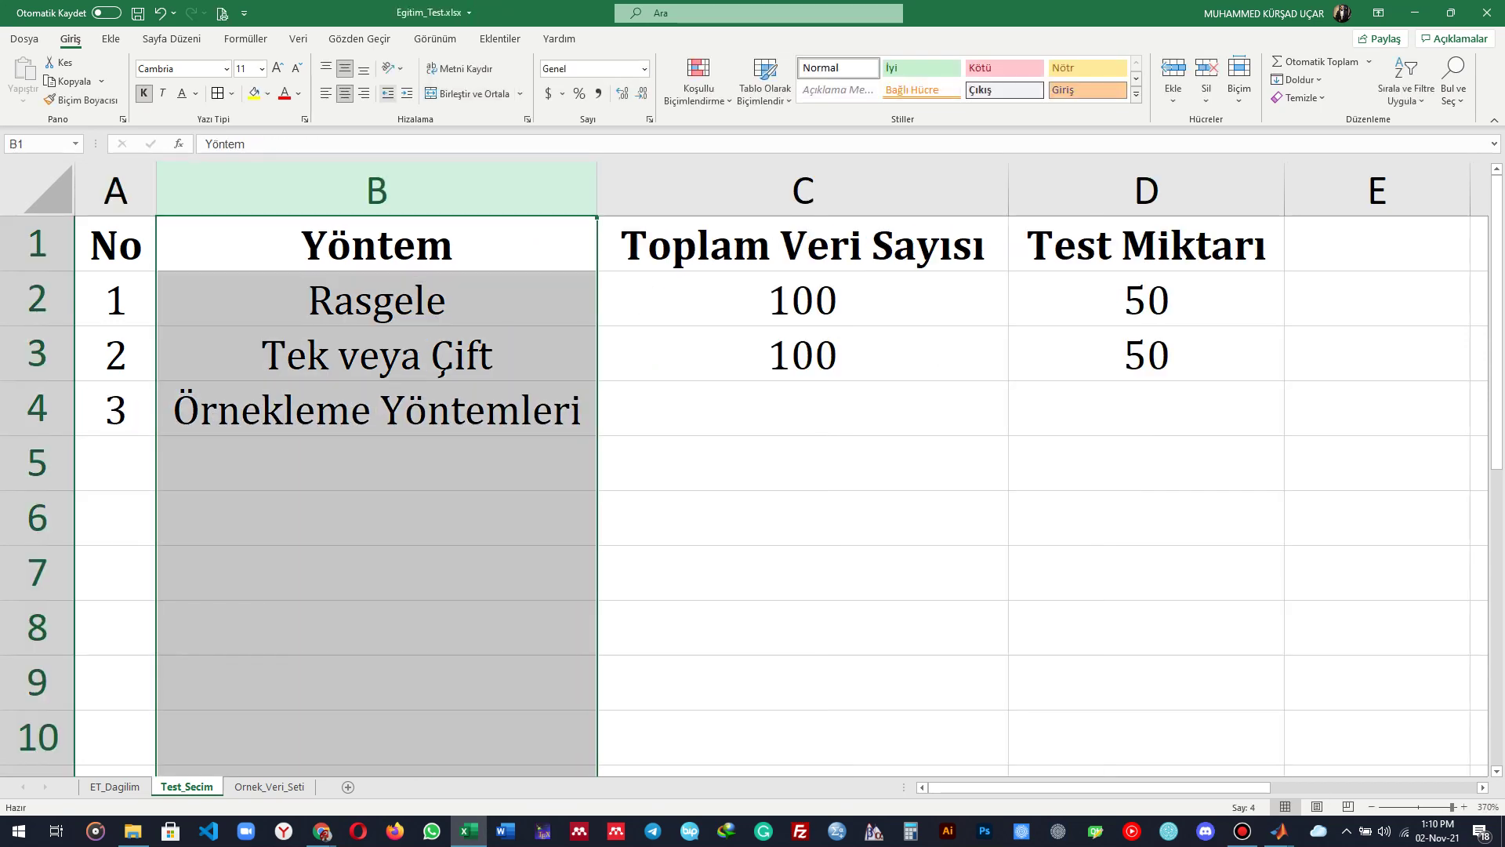
click(324, 94)
click(376, 355)
key(ctrl+s)
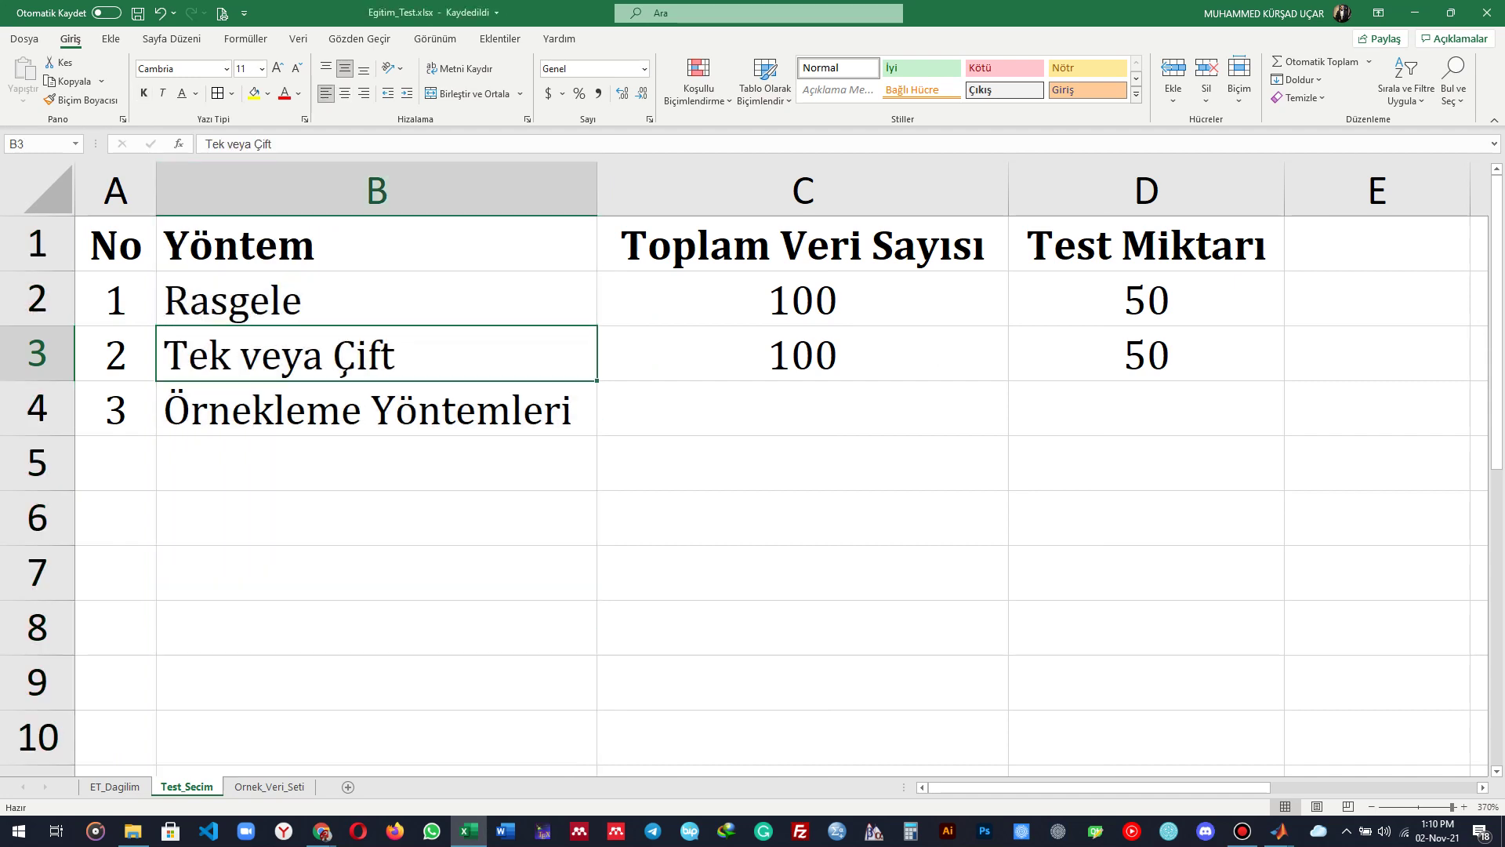
Step: Enter Basit Örnekleme in B5 and Sistematik Örnekleme in B6 as sampling methods on the Test_Secim sheet
click(376, 464)
text(Basit )
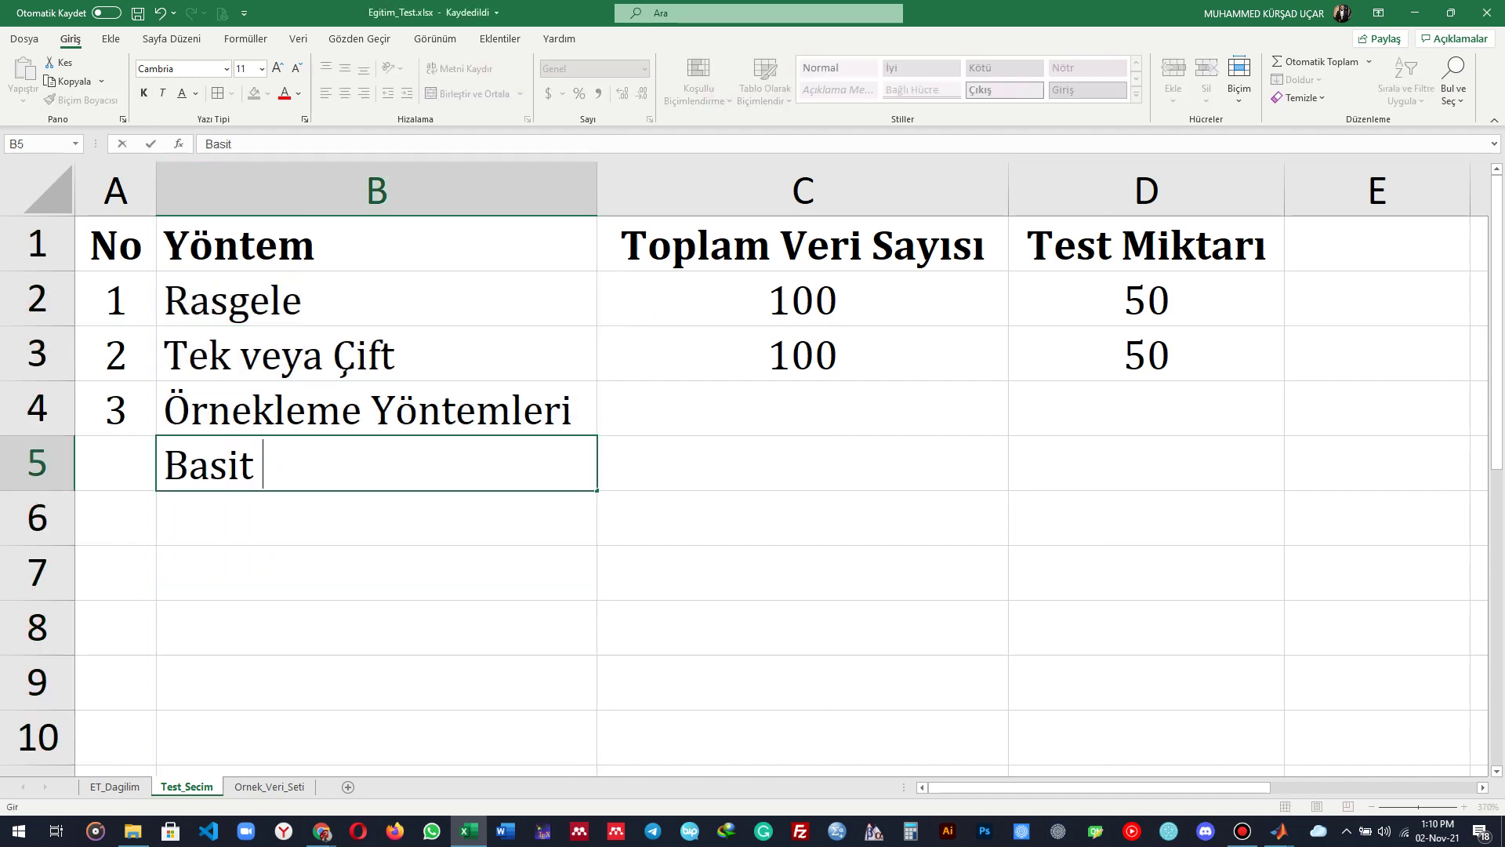
text(Örnekleme)
key(Return)
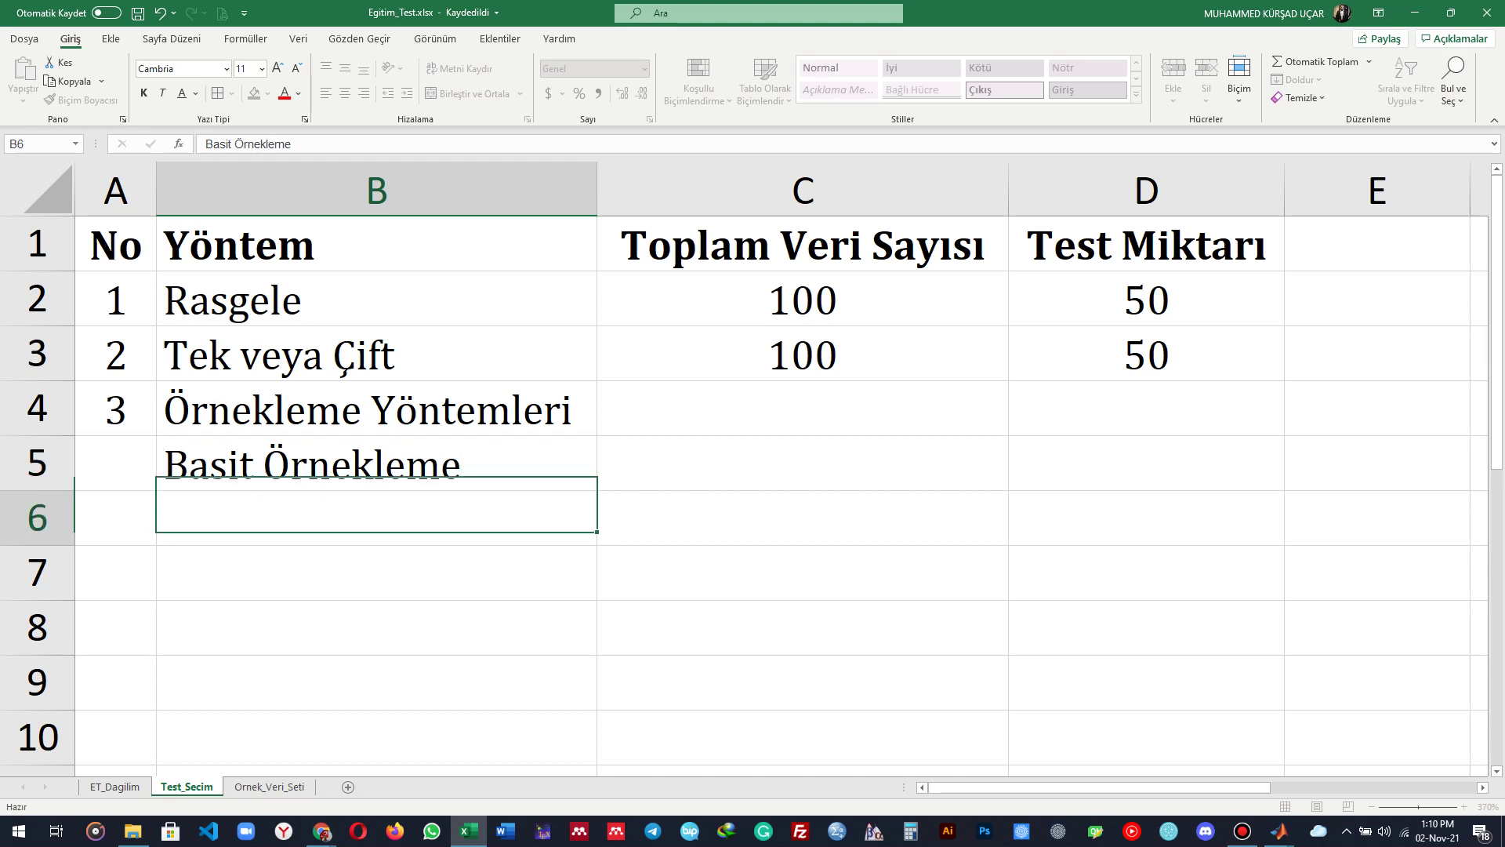
text(Sistematik )
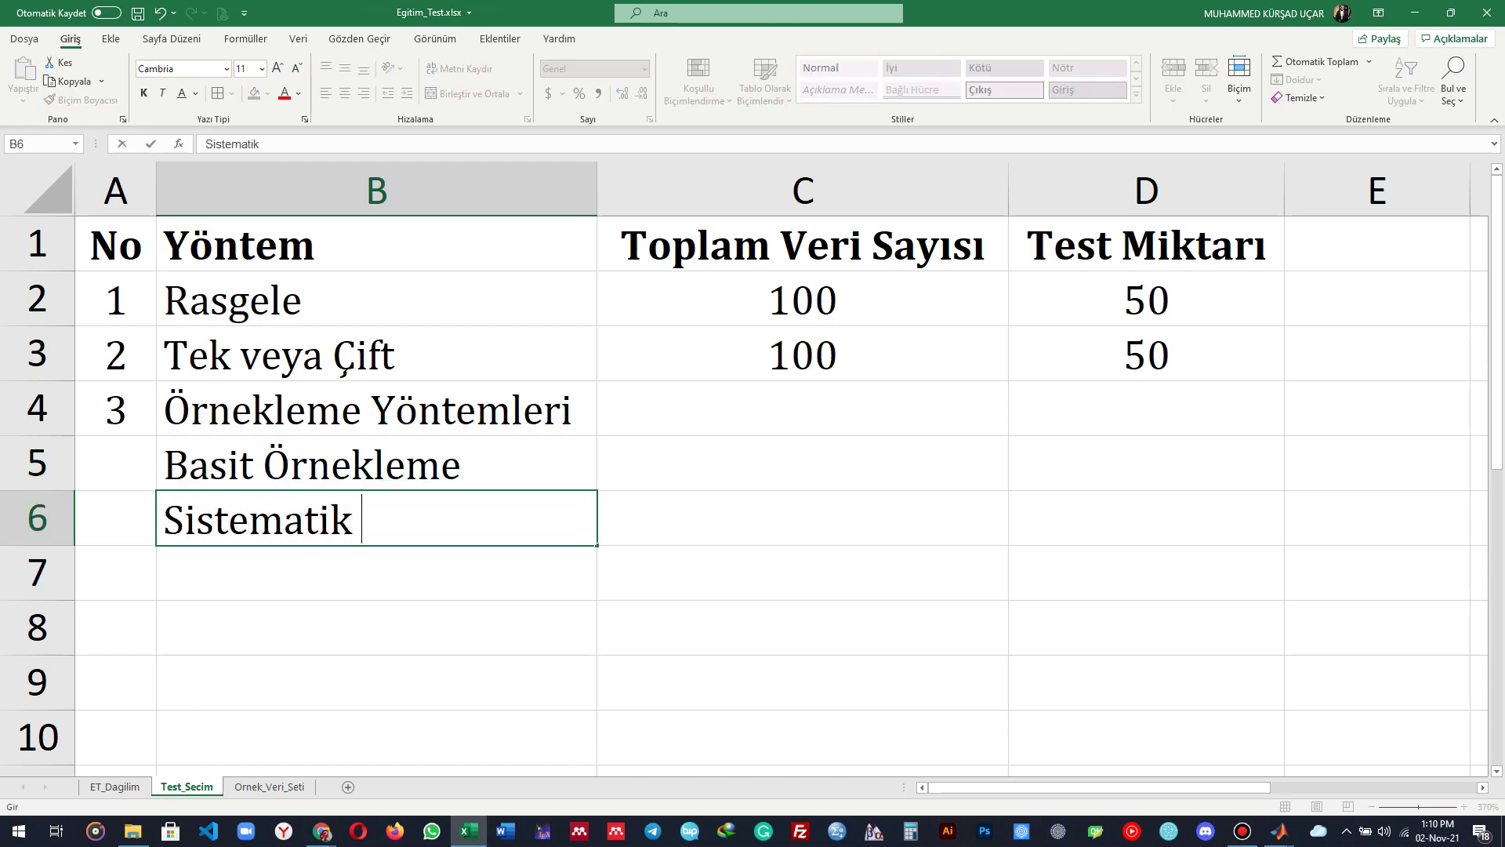
text(Örnekleme)
key(Return)
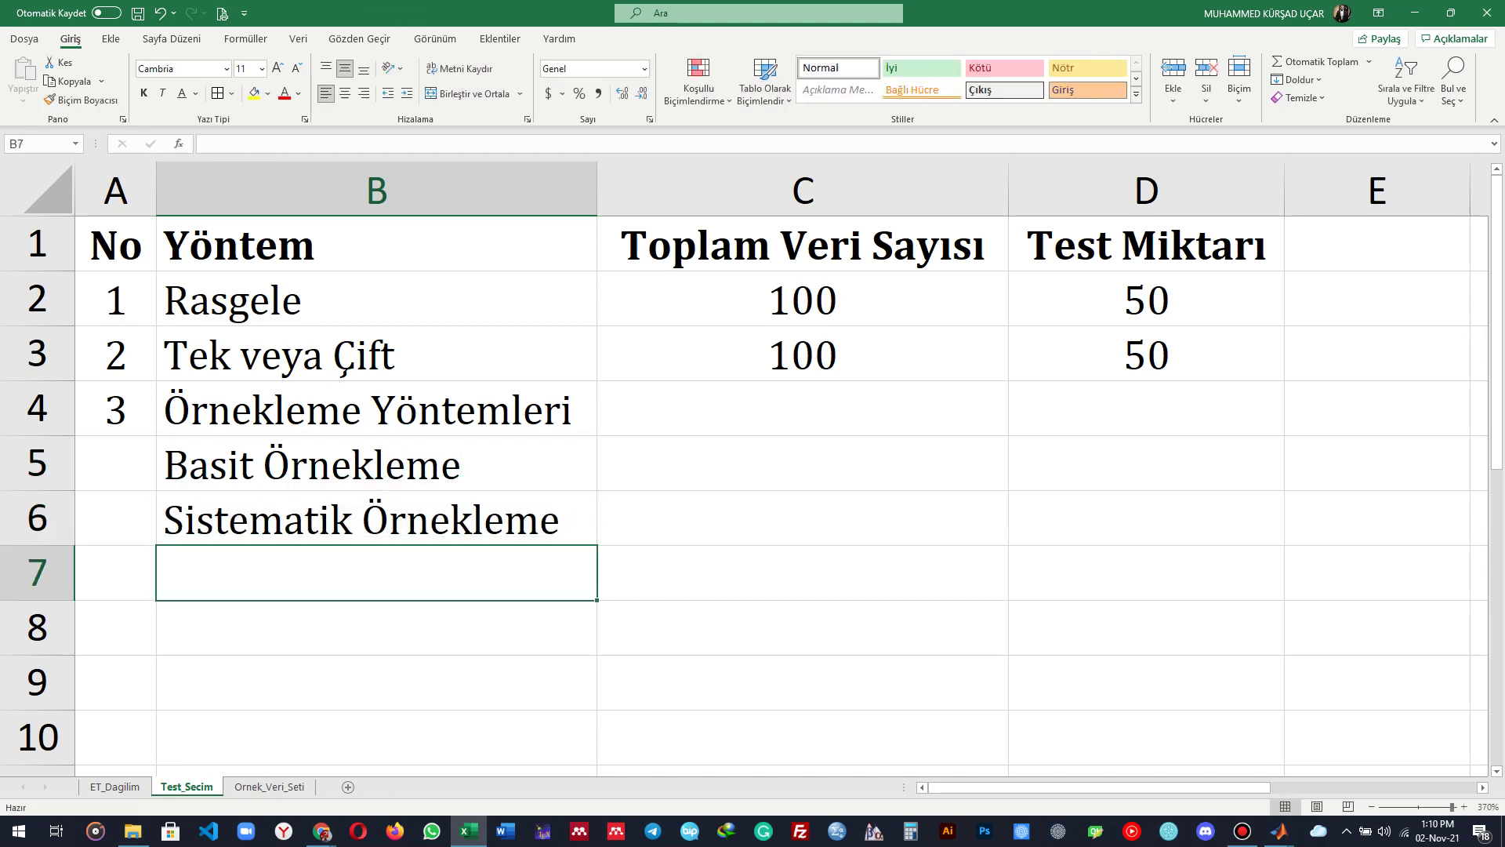
Step: Highlight the Sistematik Örnekleme cell in B6 with bold text and a yellow fill
drag(377, 464, 377, 519)
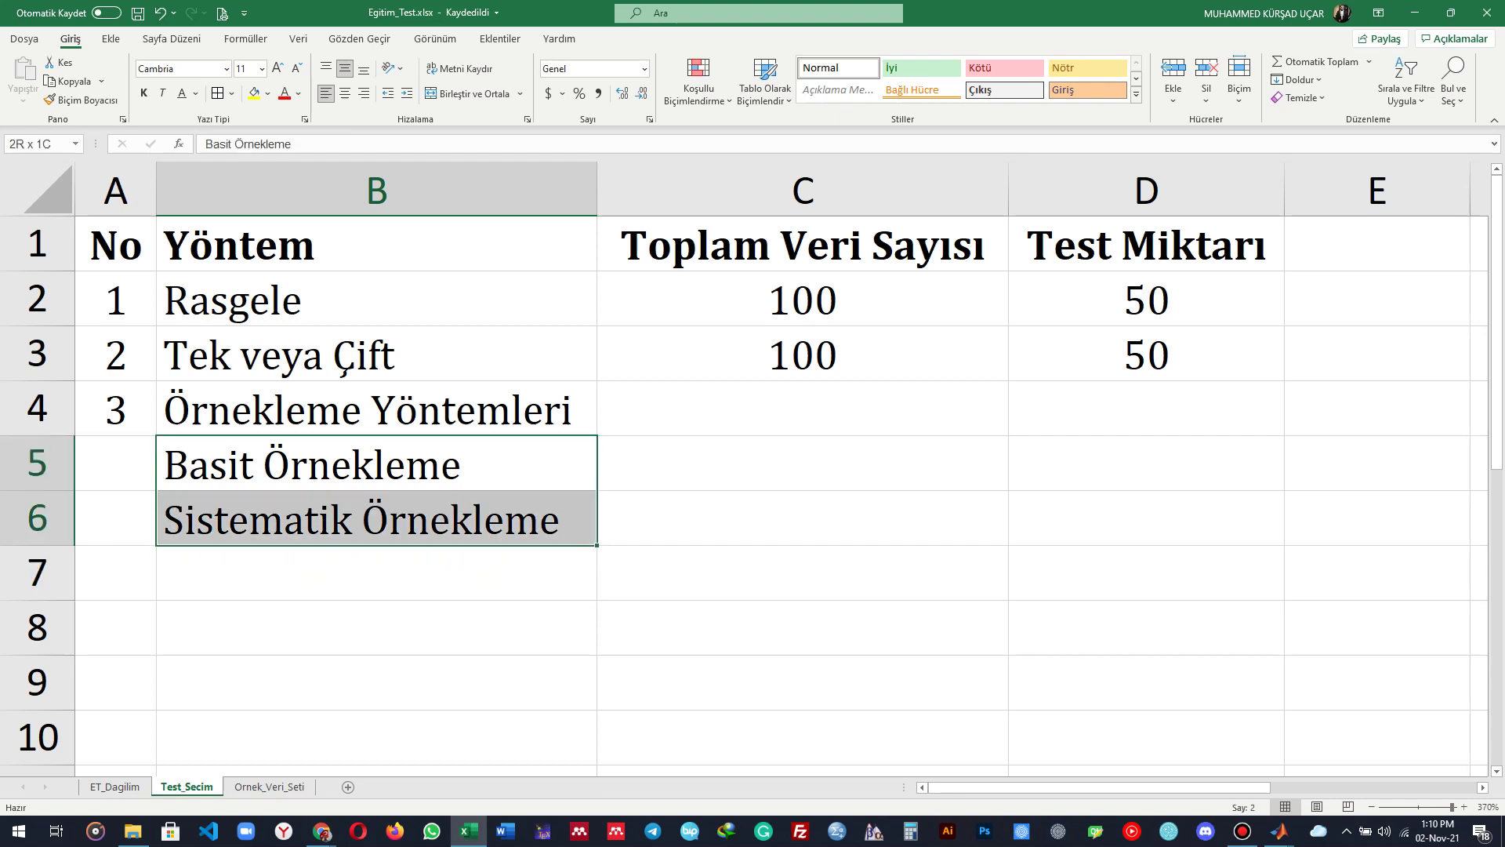
click(376, 518)
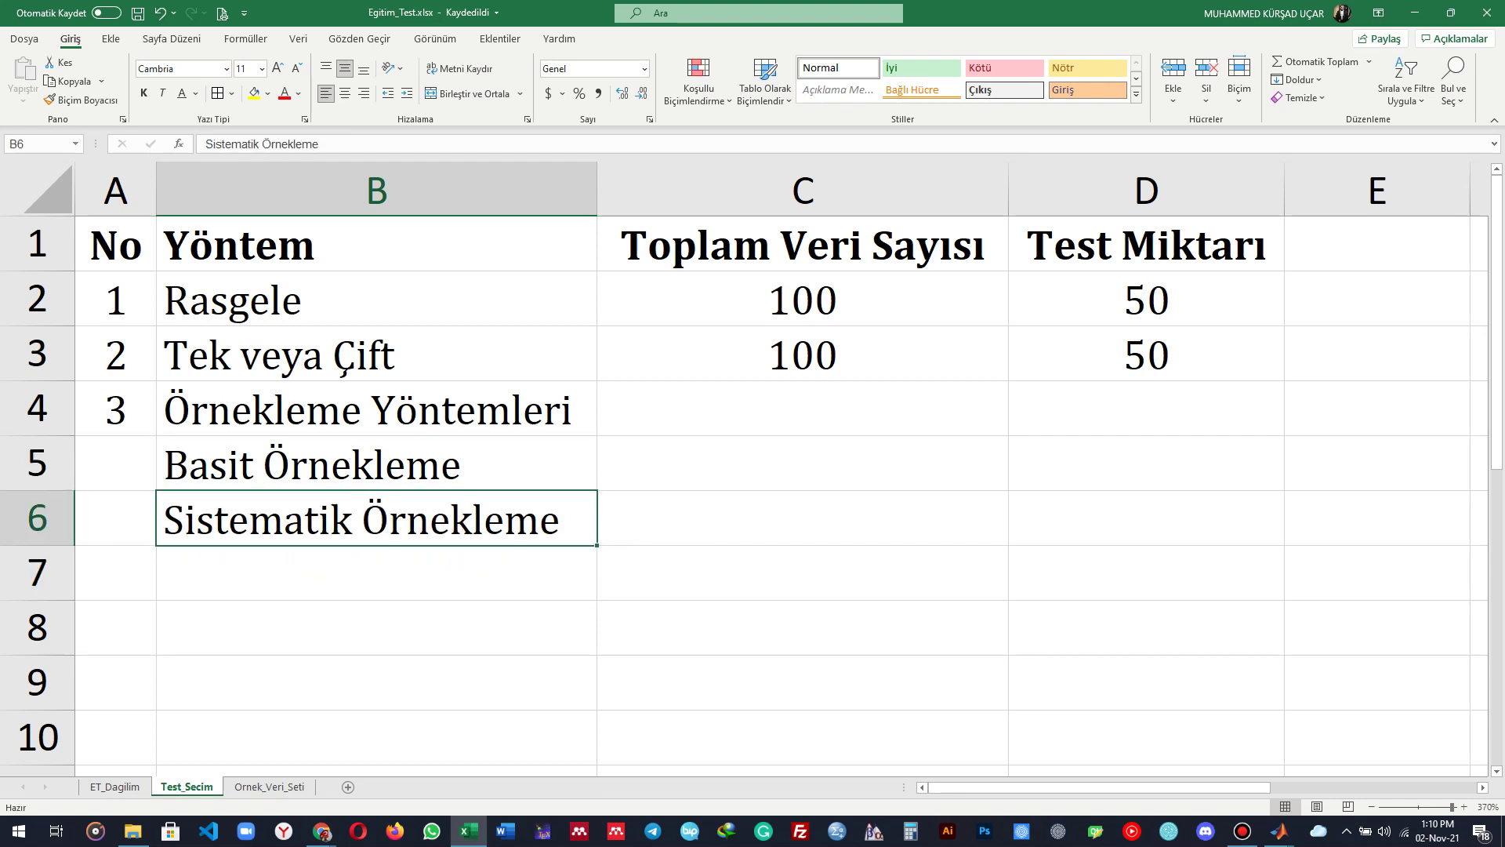
key(ctrl+k)
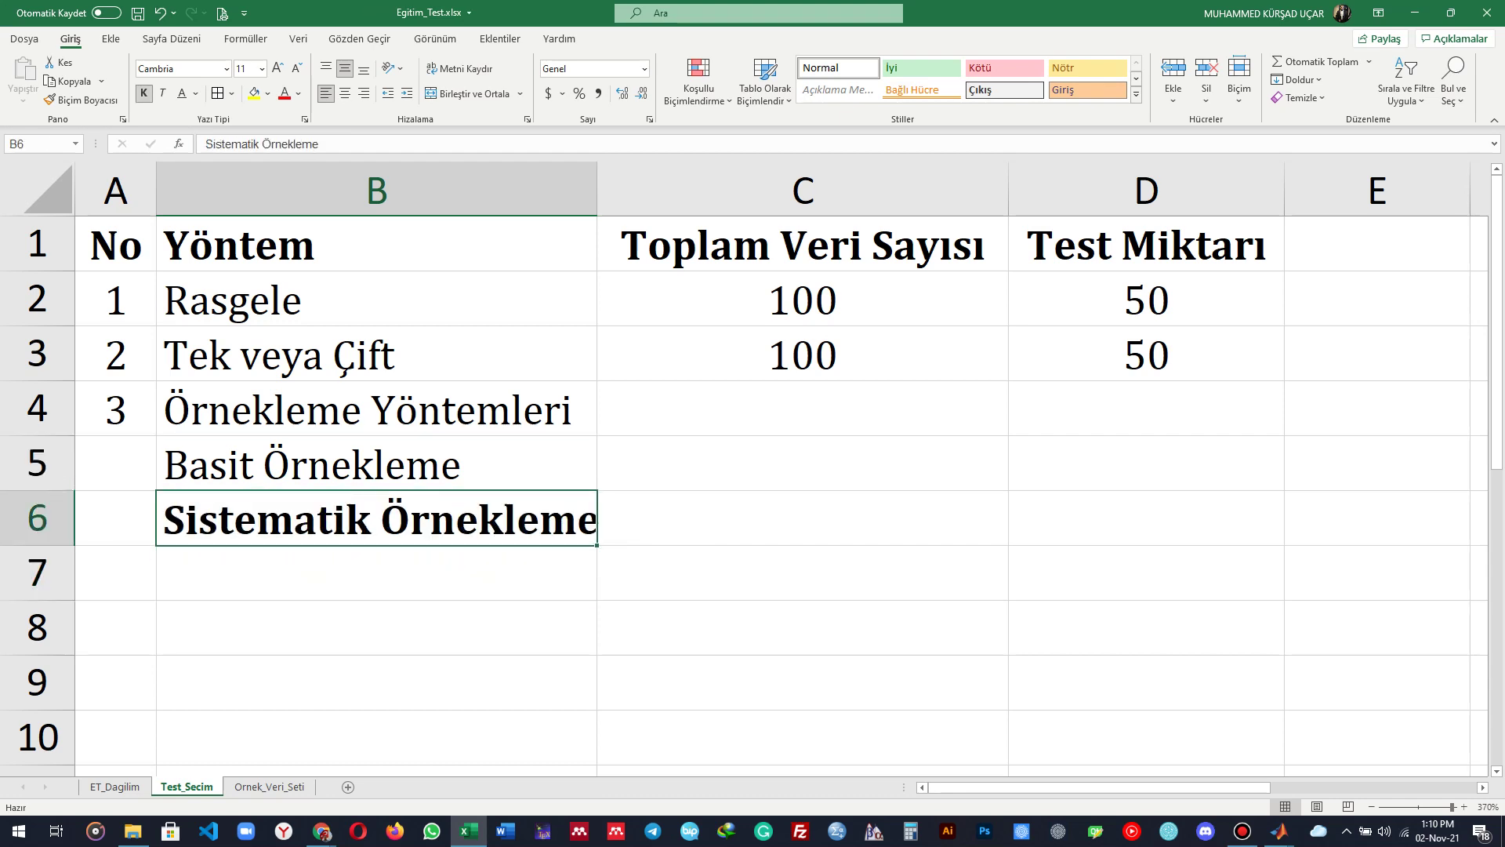
click(254, 93)
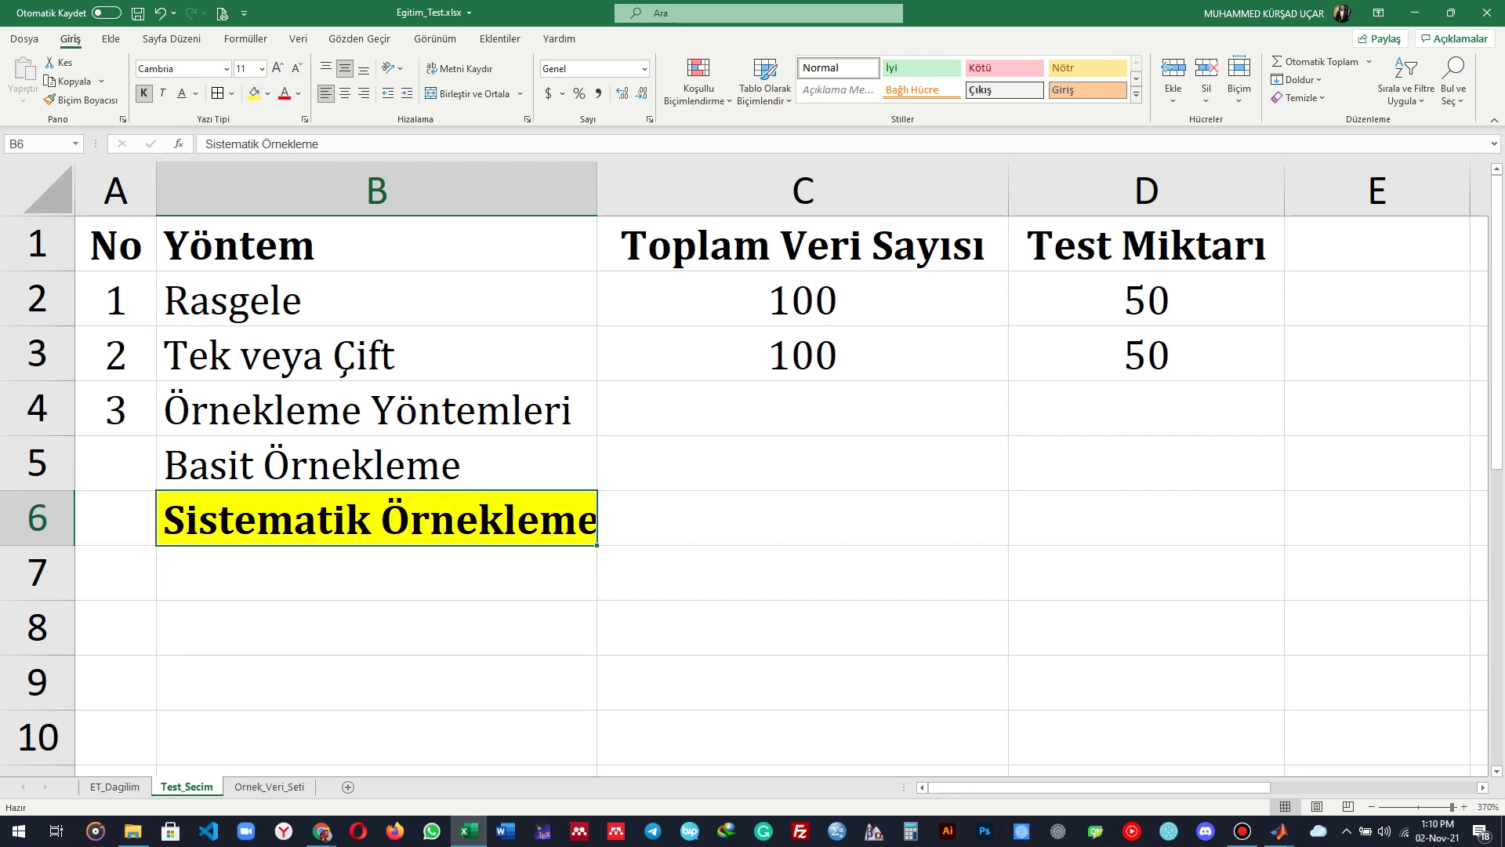
Step: Fit column B's width to the bold method name and save the workbook
double_click(596, 190)
click(840, 355)
key(ctrl+s)
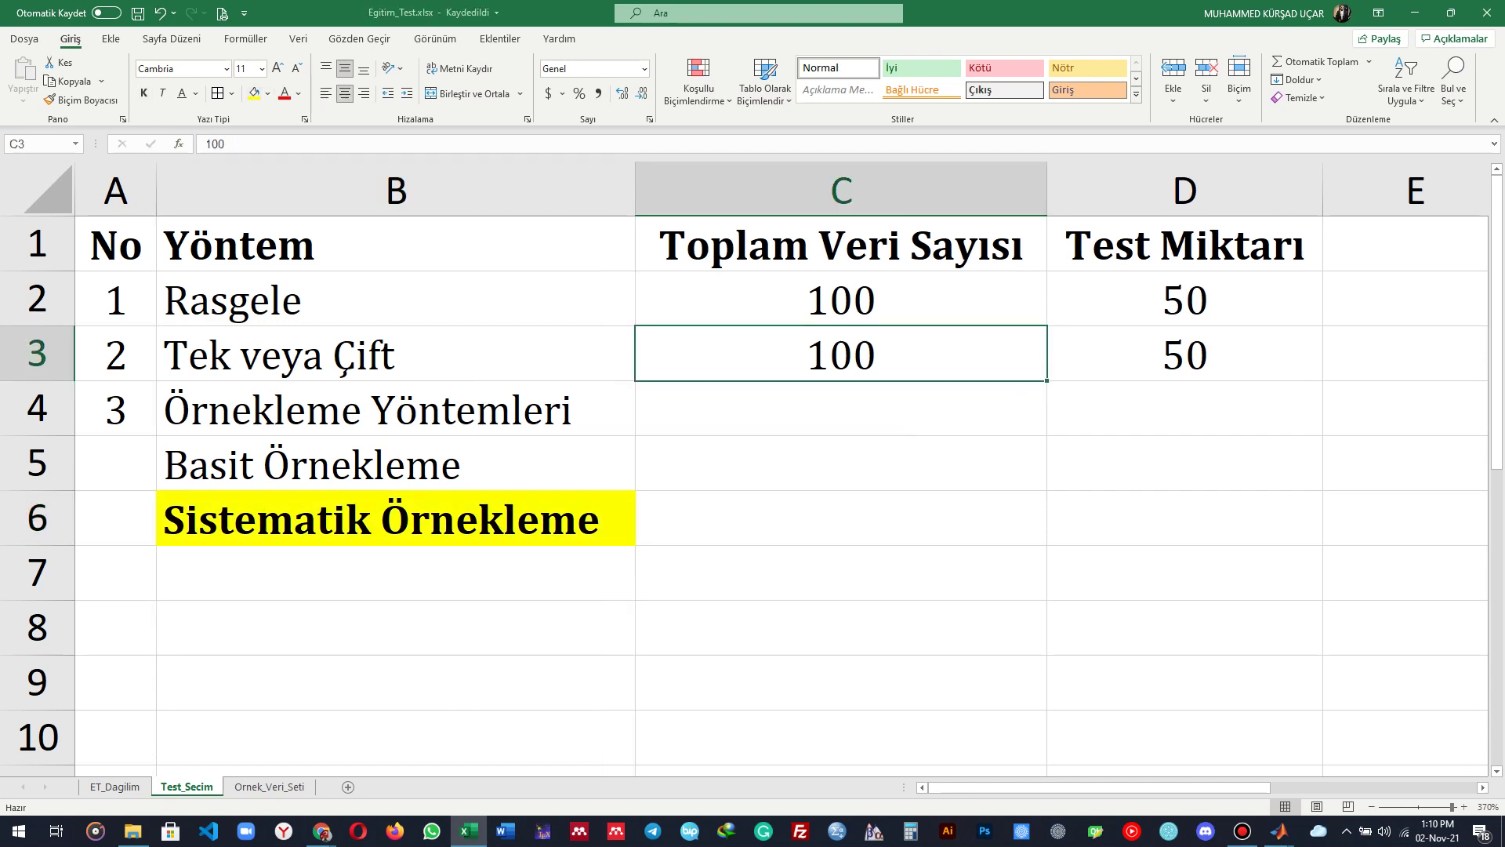
click(133, 831)
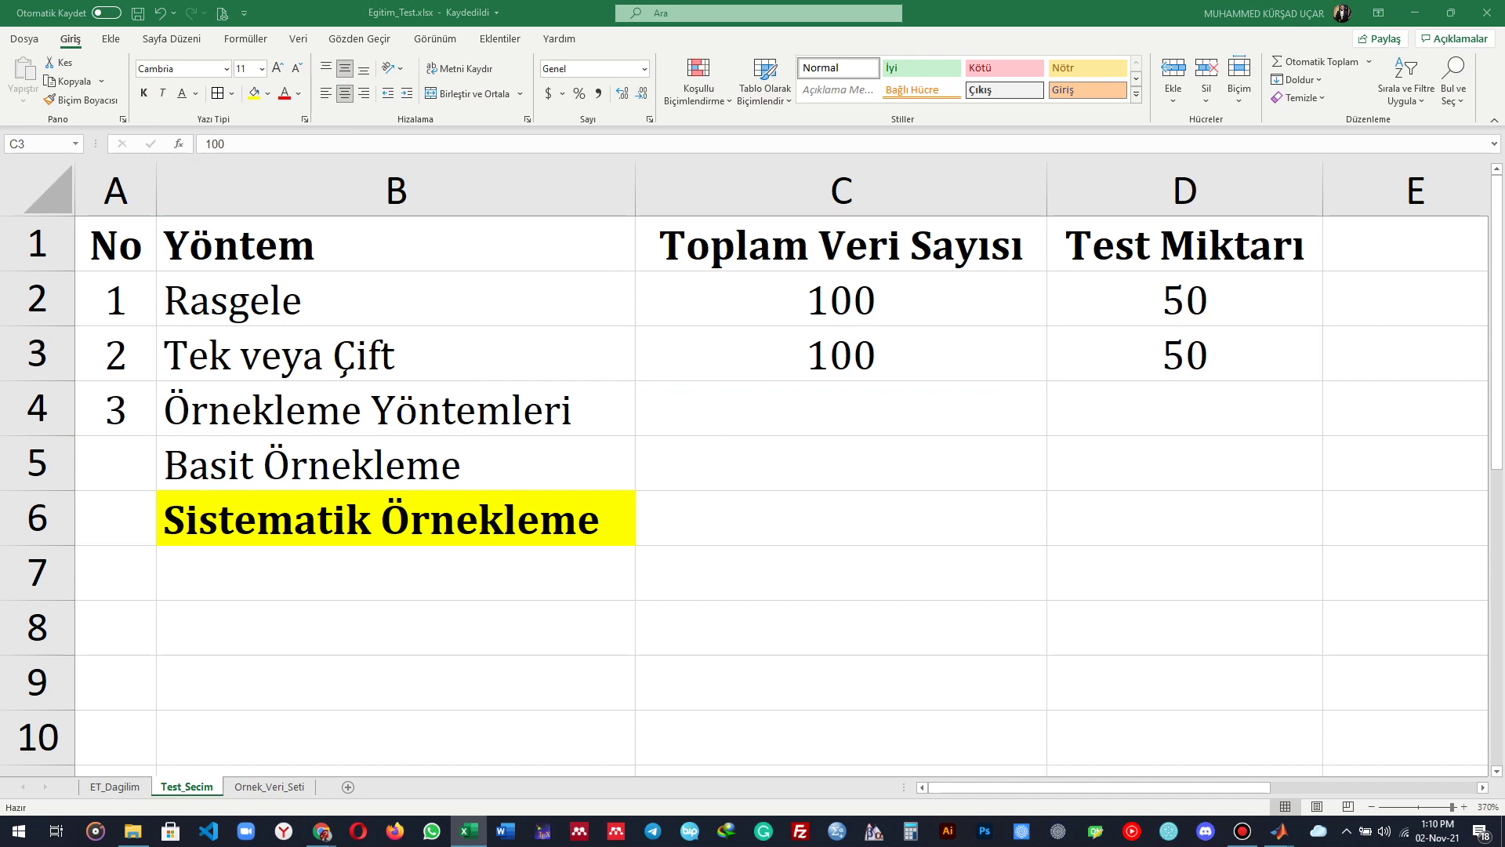
key(super+e)
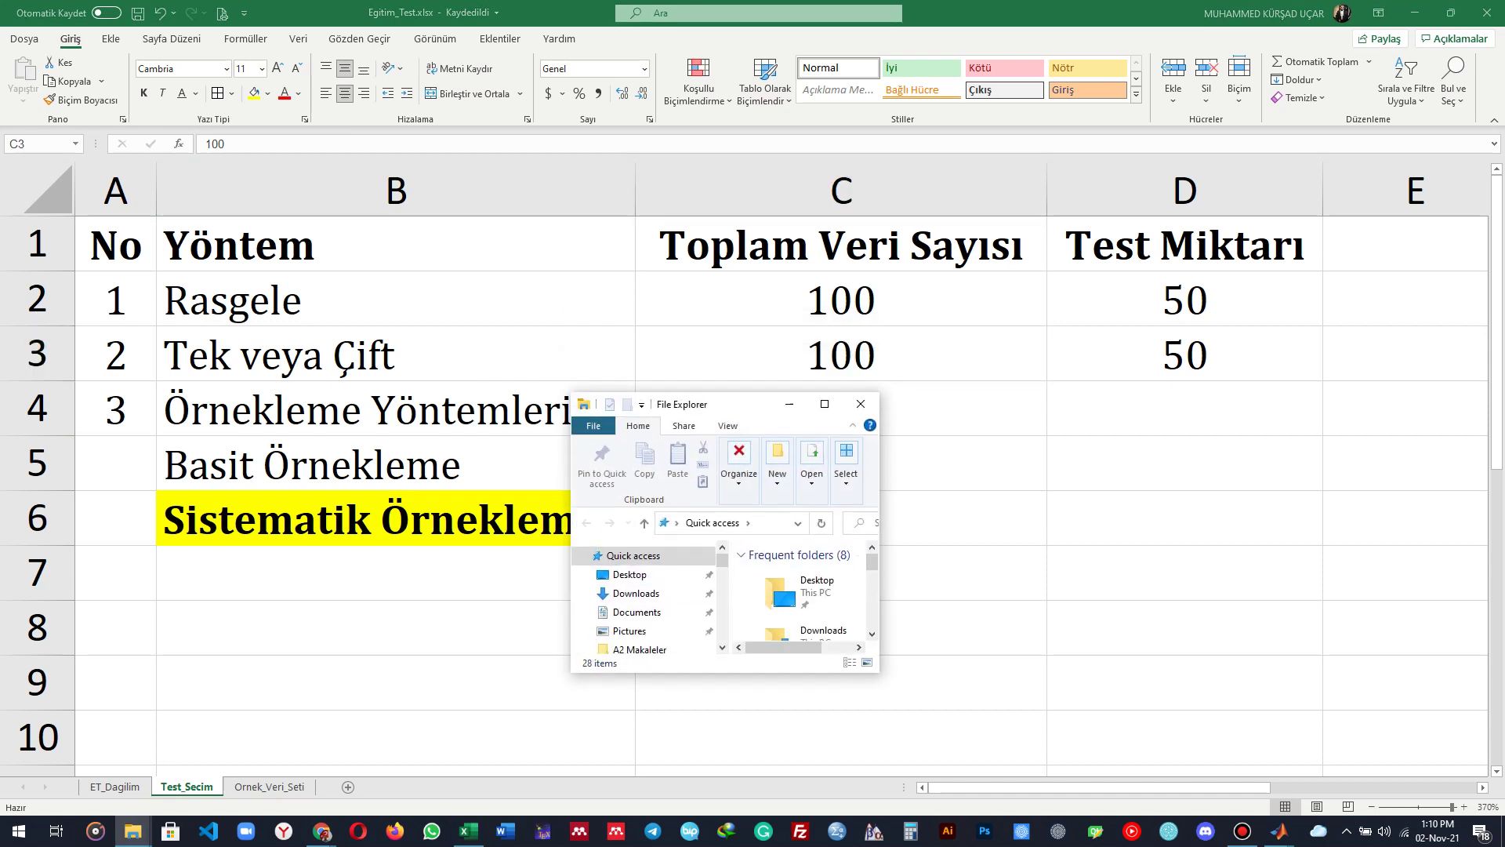
drag(782, 399, 1504, 525)
key(alt+Tab)
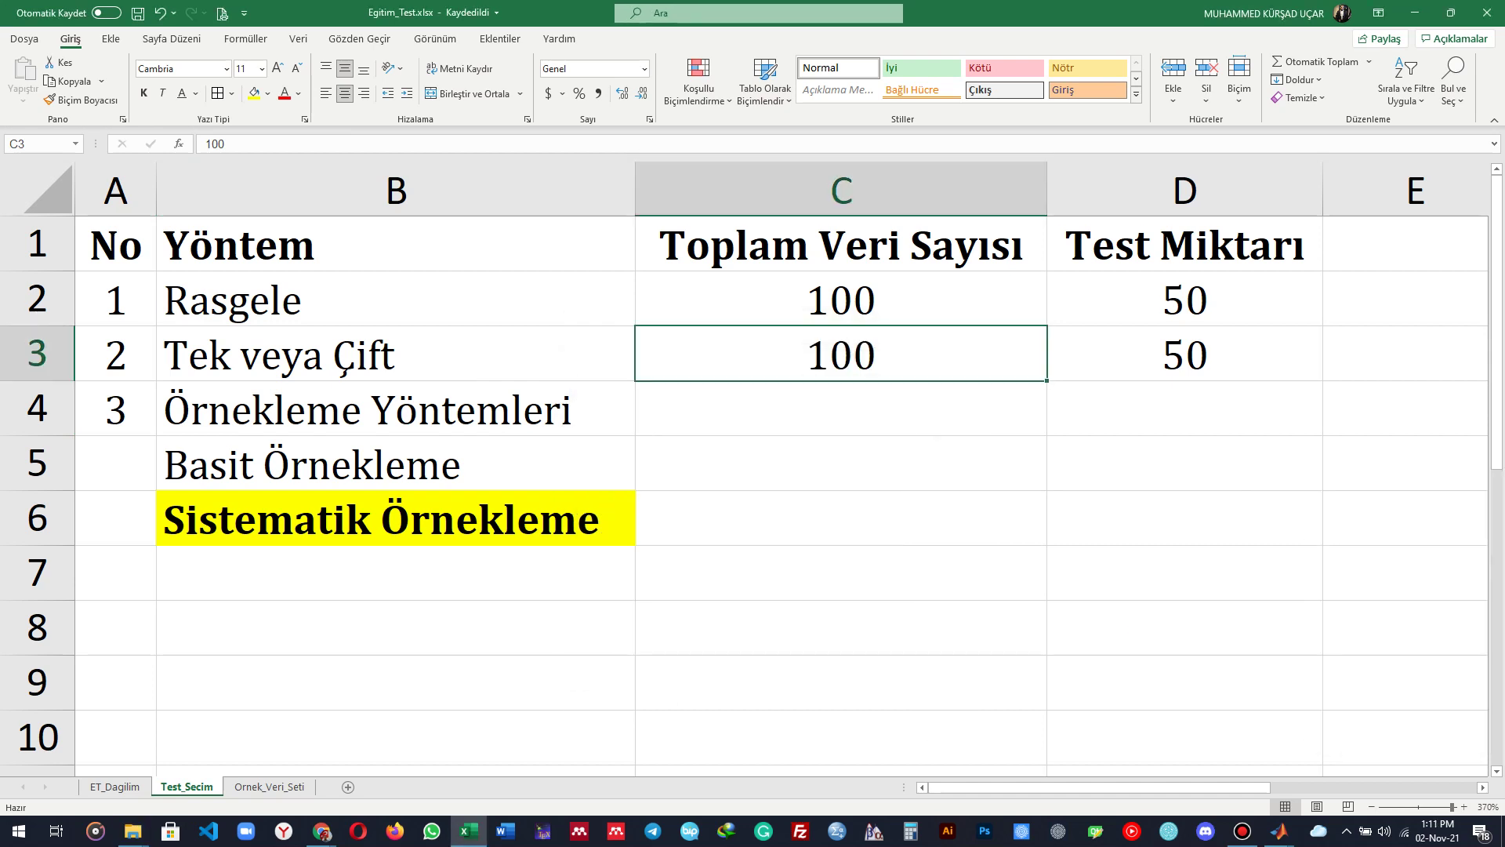
Step: Enter N=100 in C6 as the total data count for Sistematik Örnekleme
click(840, 517)
text(100)
key(Tab)
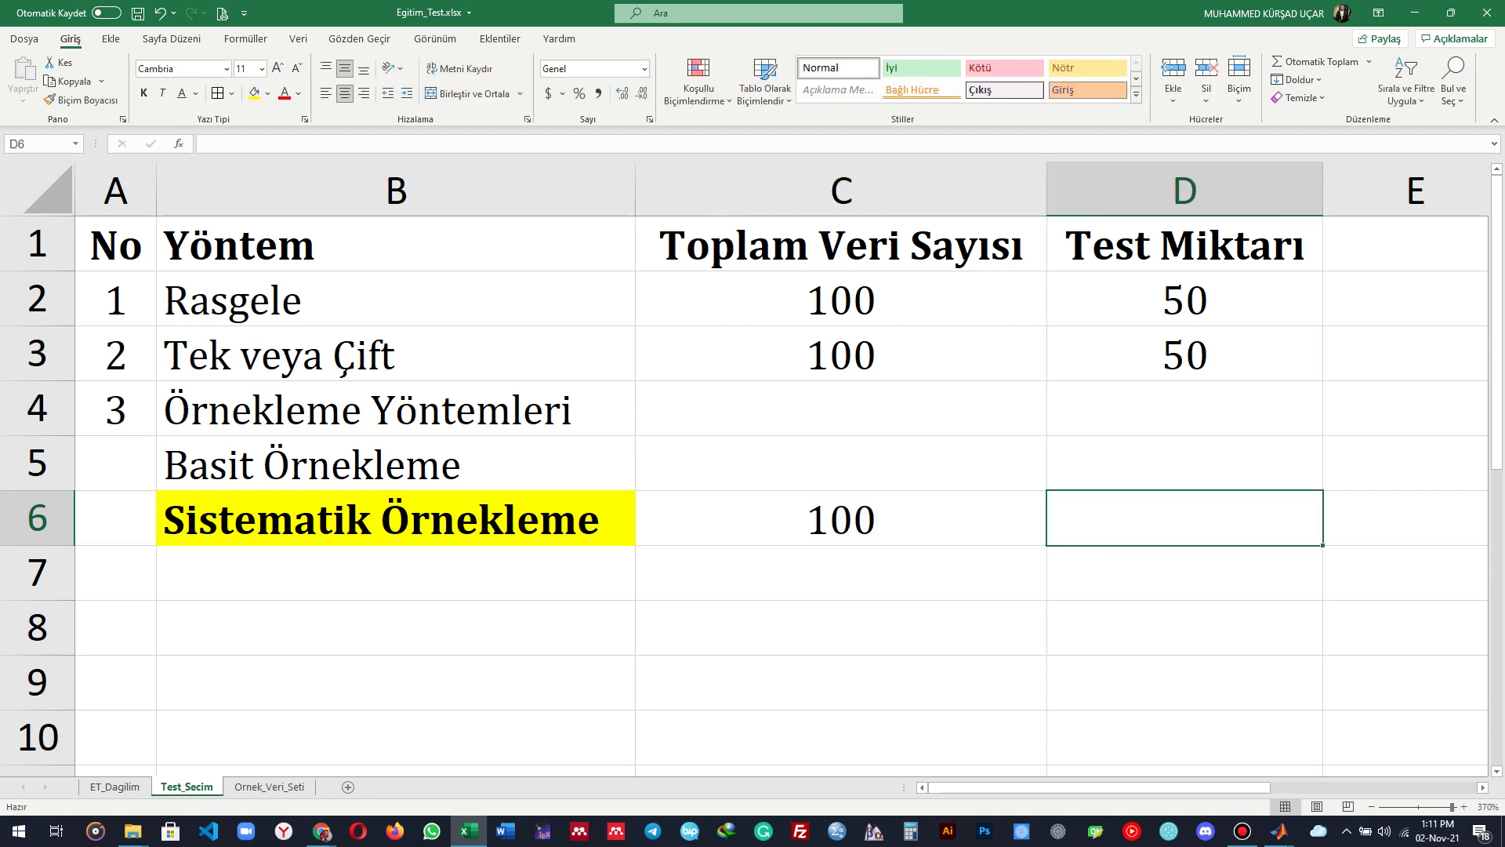
double_click(806, 518)
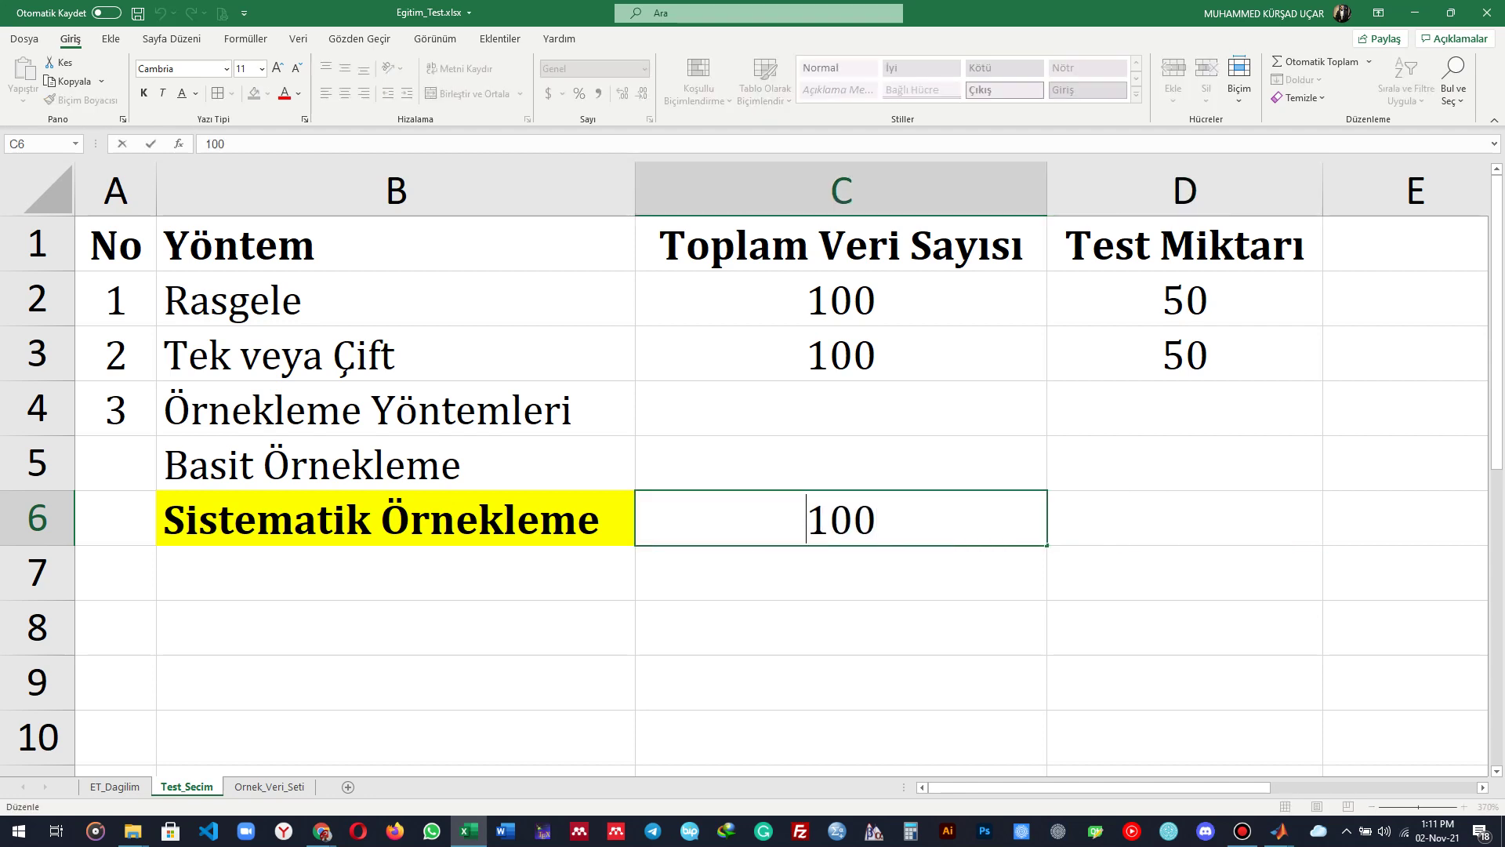
text(N)
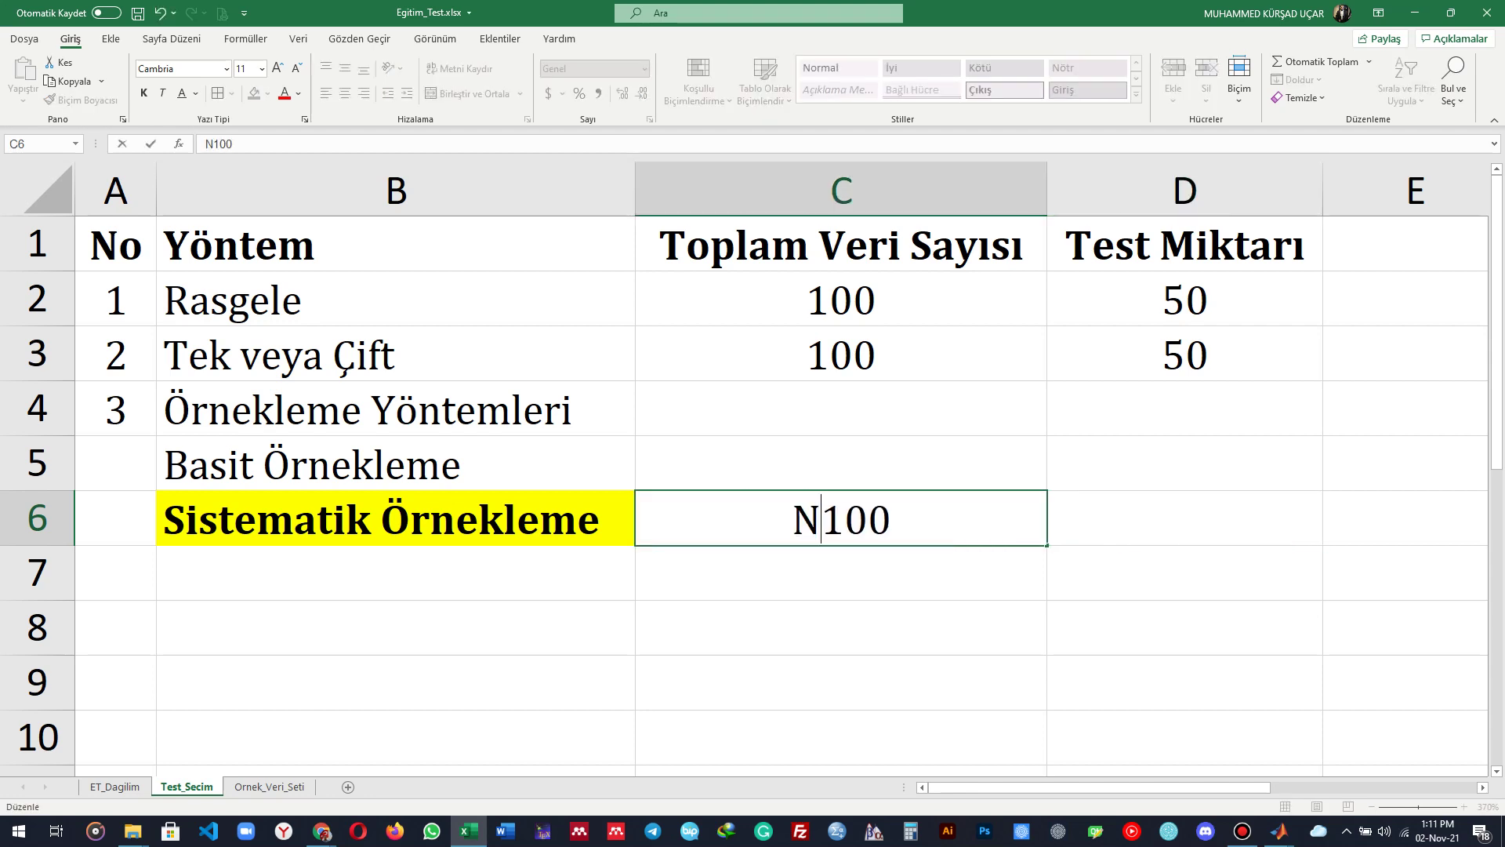
text(=)
key(Return)
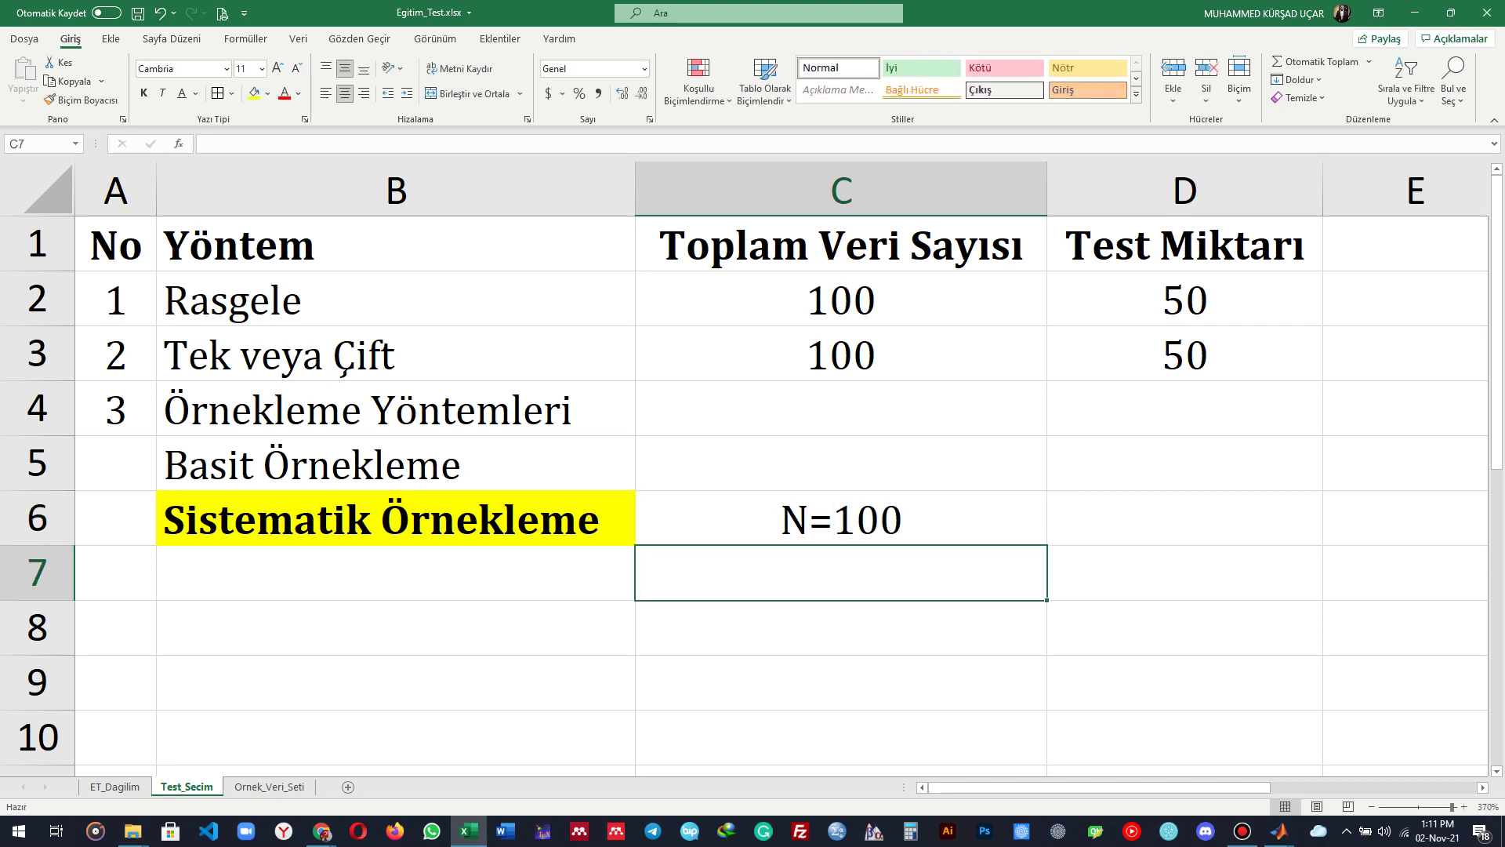
Step: Extend the C1 header to Toplam Veri Sayısı (N) and fit column C's width to it
double_click(1010, 246)
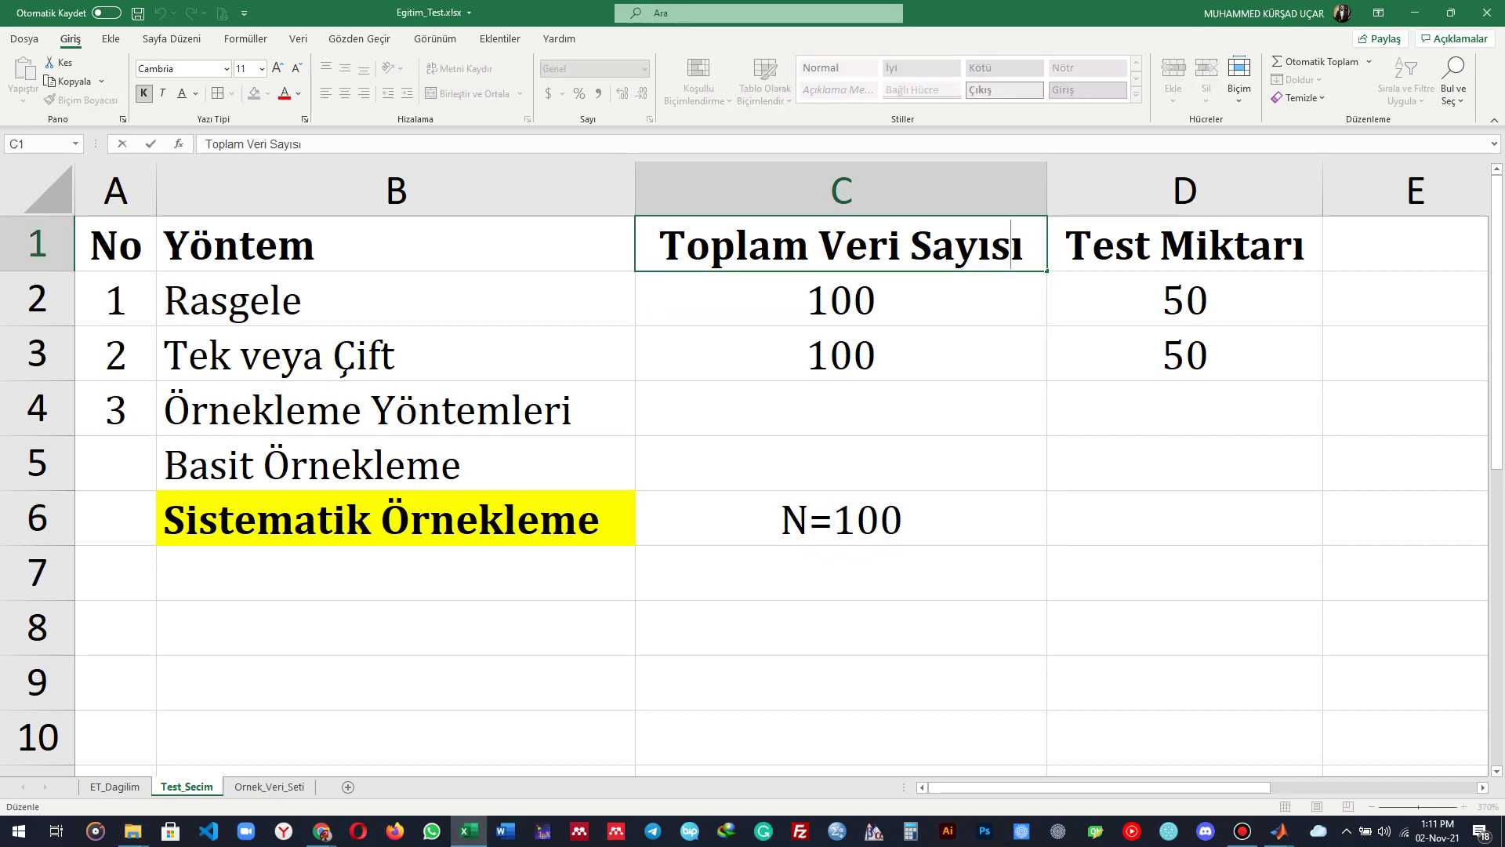
text((N))
key(Return)
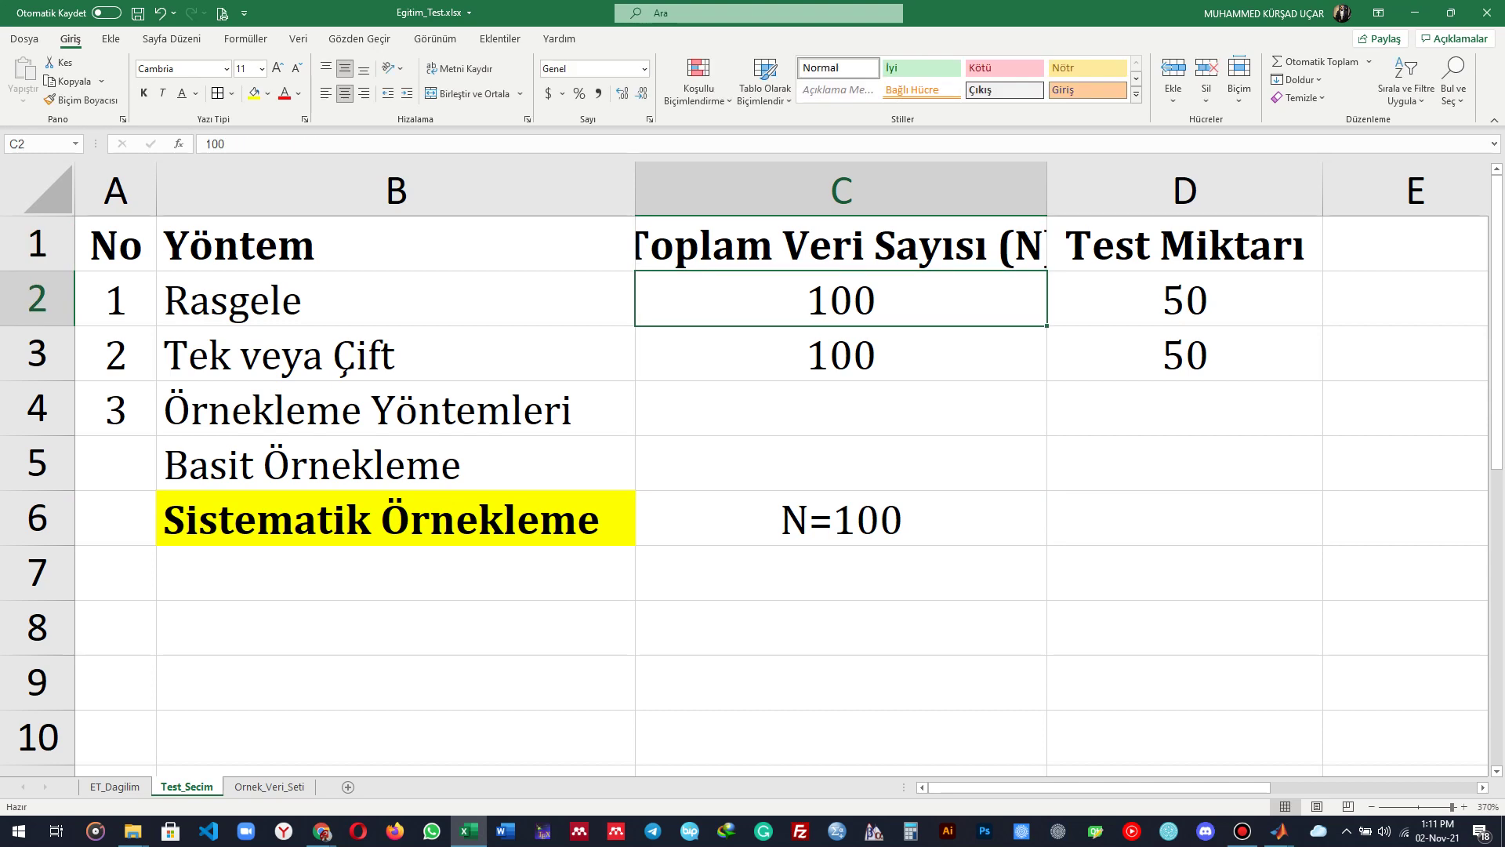
double_click(1046, 191)
click(879, 520)
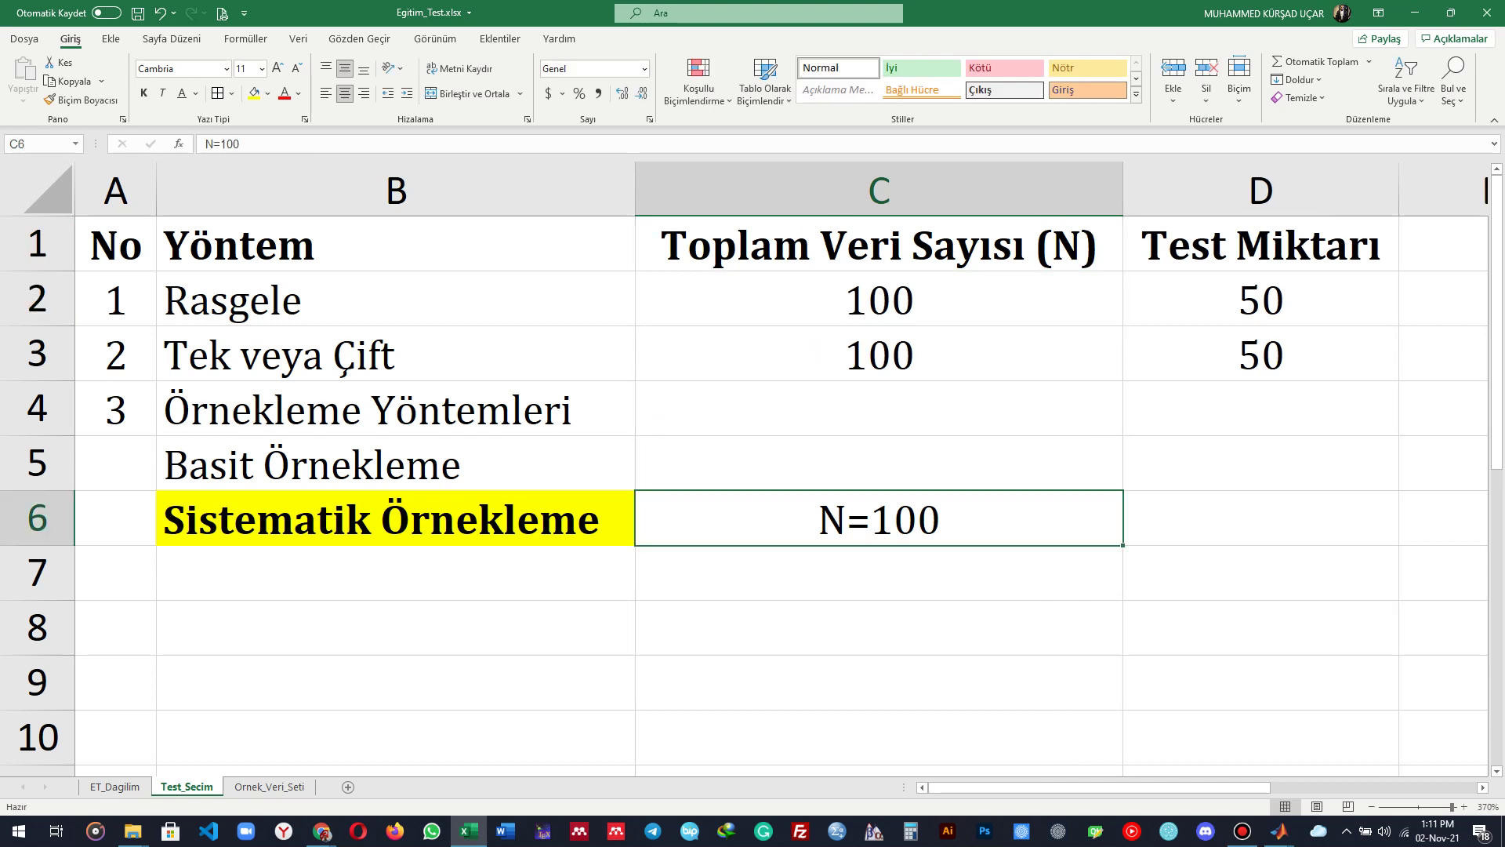
Step: Enter the note N => Evren in B8 below the method list
click(395, 627)
text(N =)
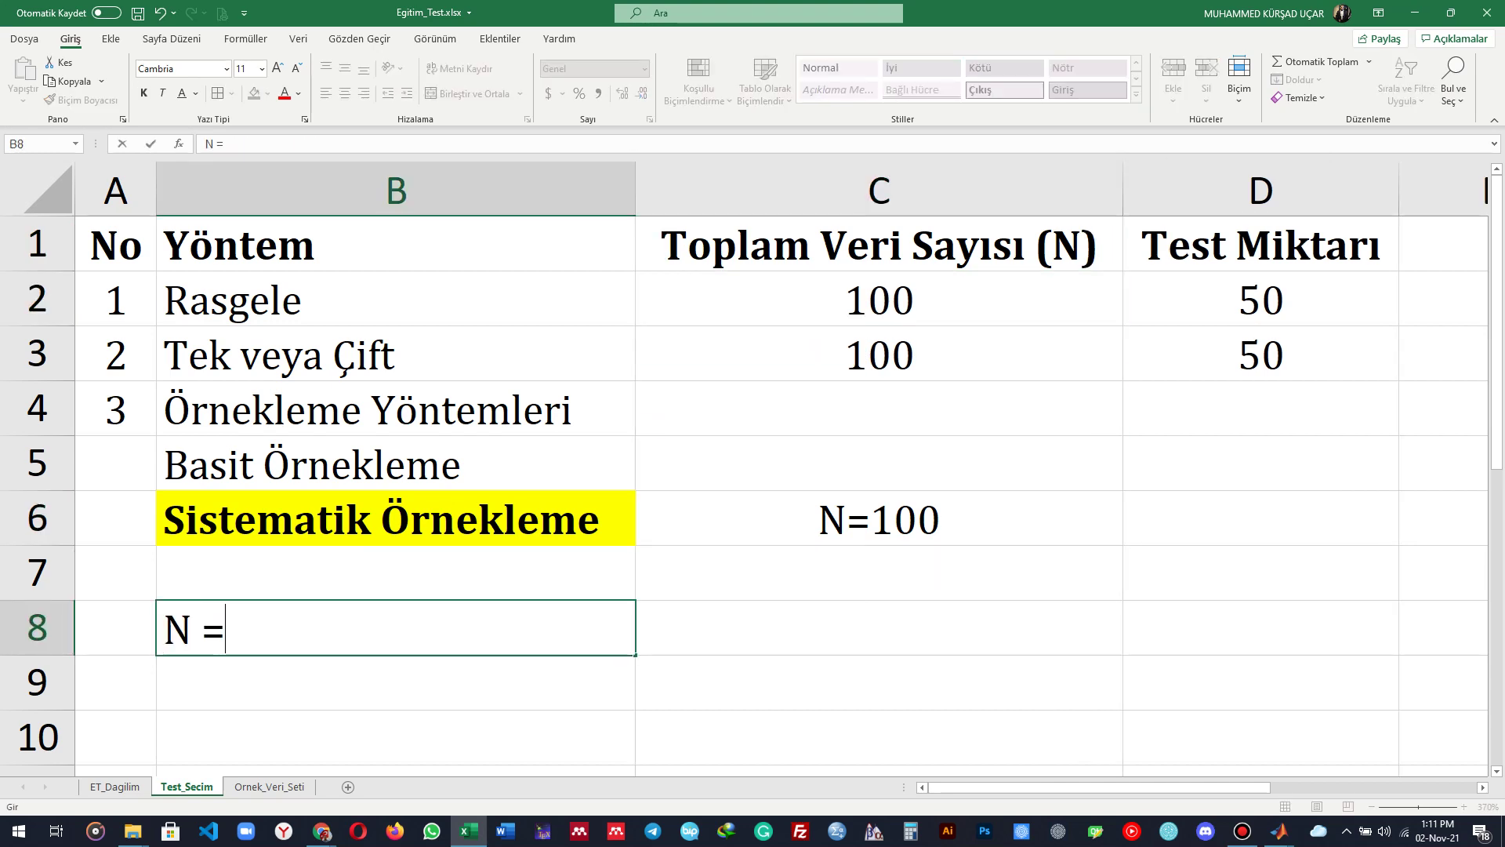
key(BackSpace)
text(=> Evren)
key(Return)
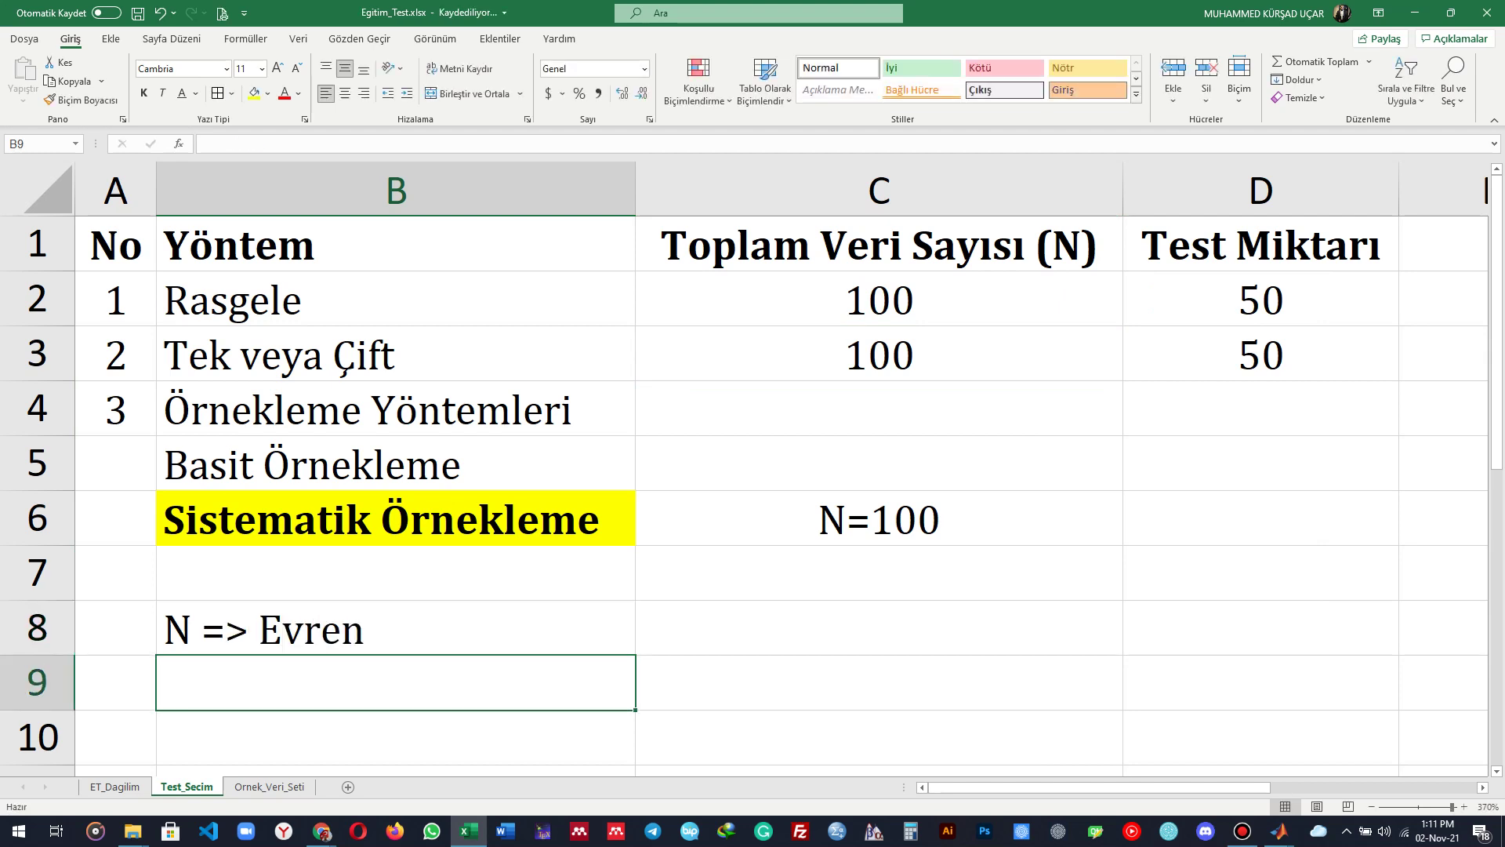
Step: Enter the note n => Örneklem in B9 and save the workbook
text(n)
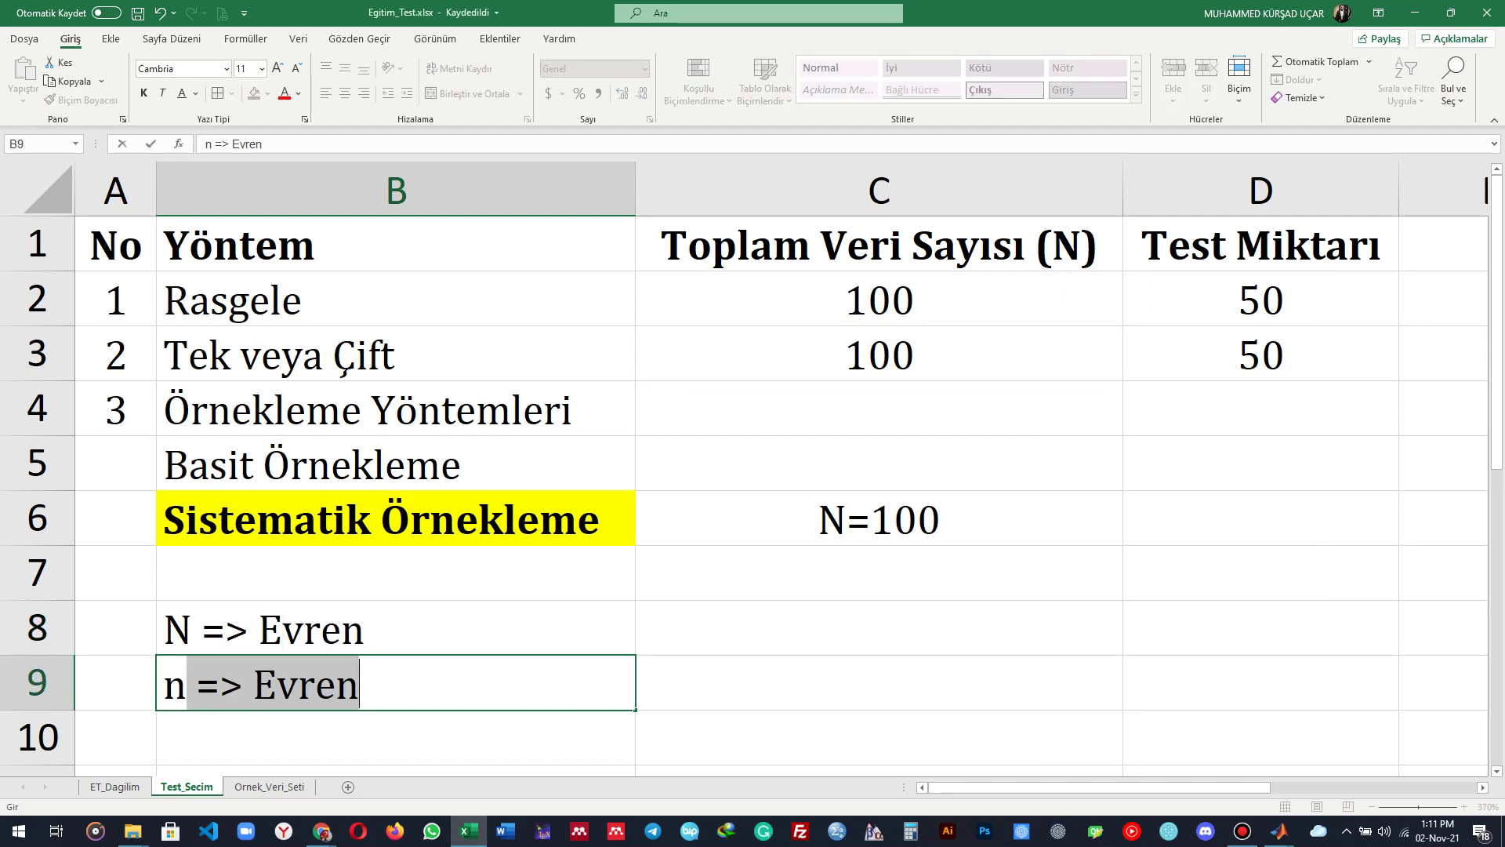
click(478, 680)
double_click(478, 680)
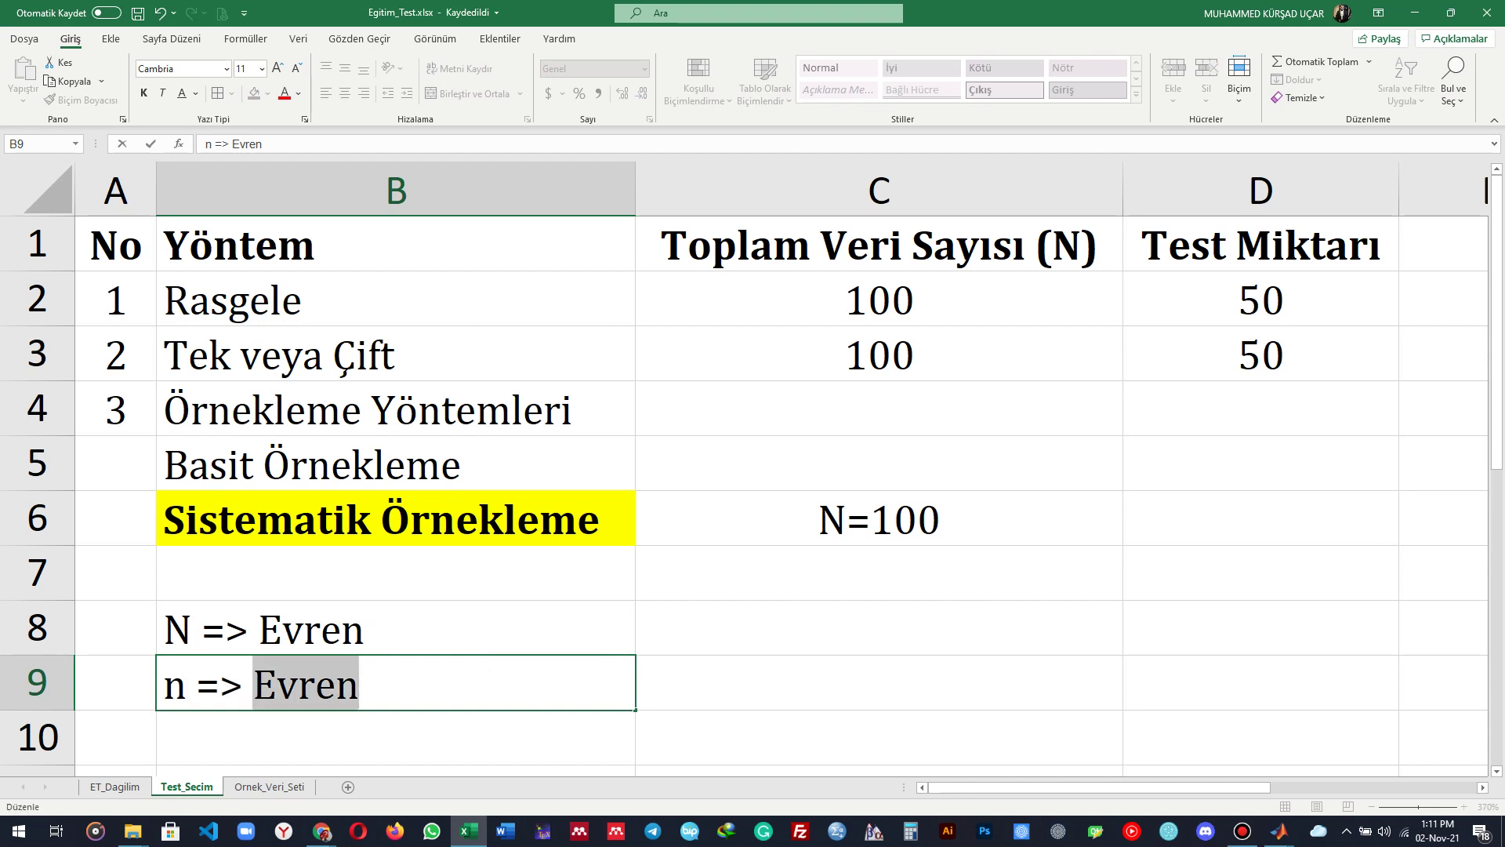
text(Önr)
key(BackSpace)
key(BackSpace)
text(rneklem)
key(Return)
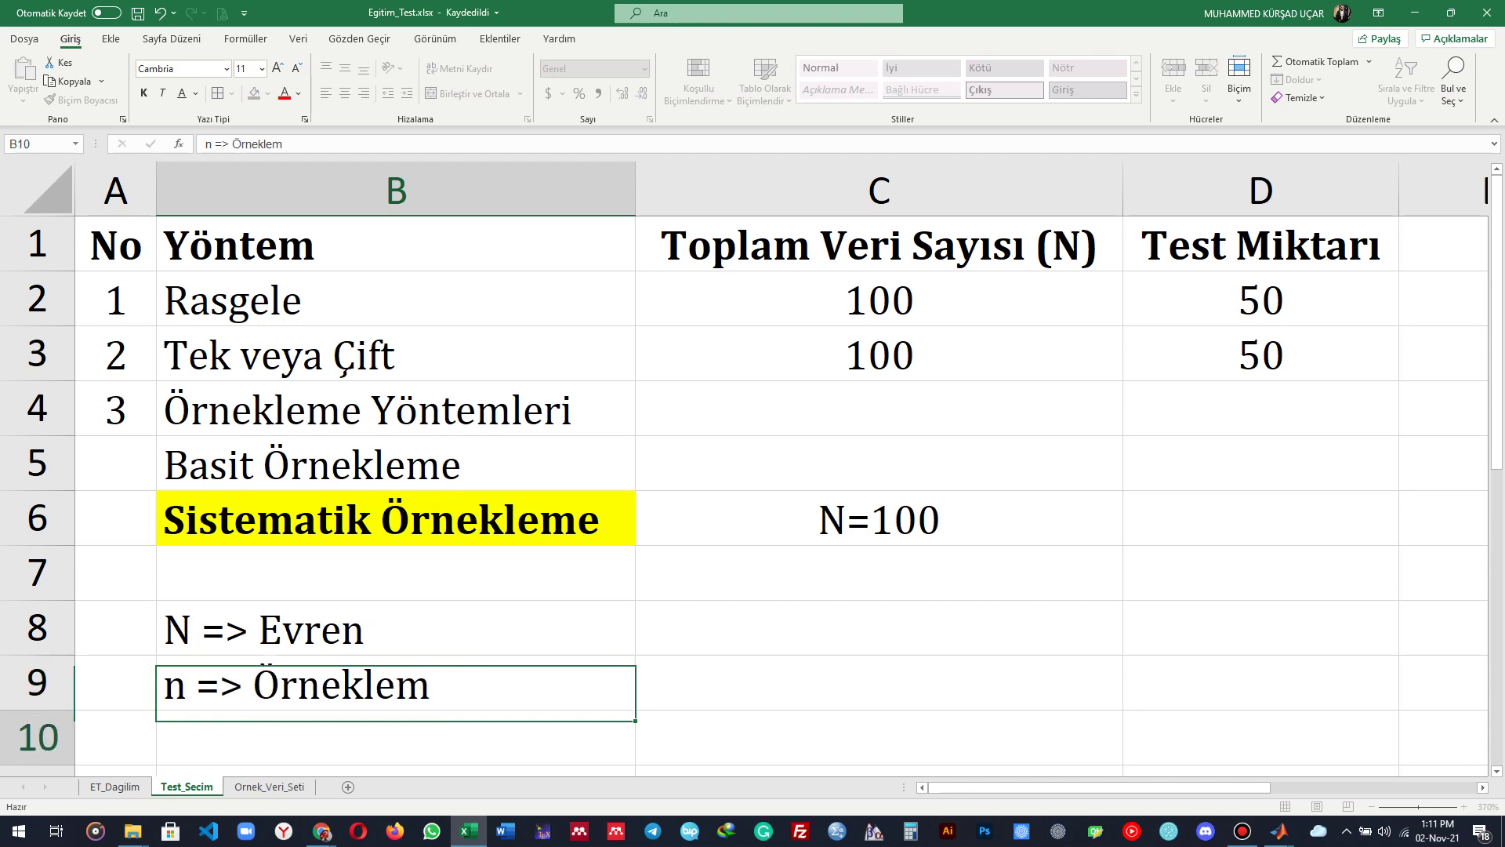
key(ctrl+s)
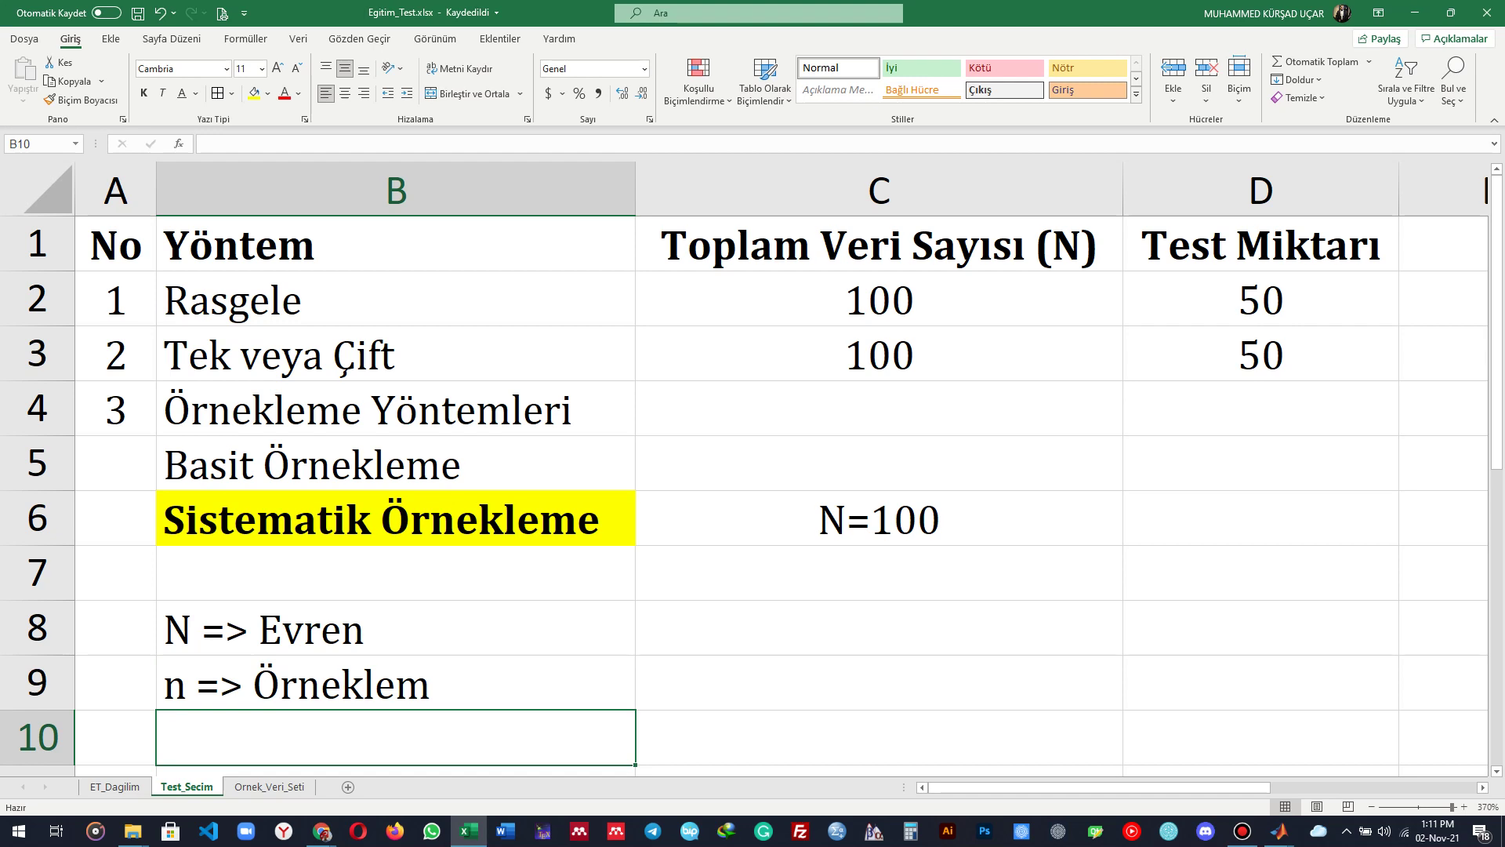
Step: Enter N tane veriden n tane veri seçmek in C8 and wrap the text within the cell
click(878, 627)
text(N )
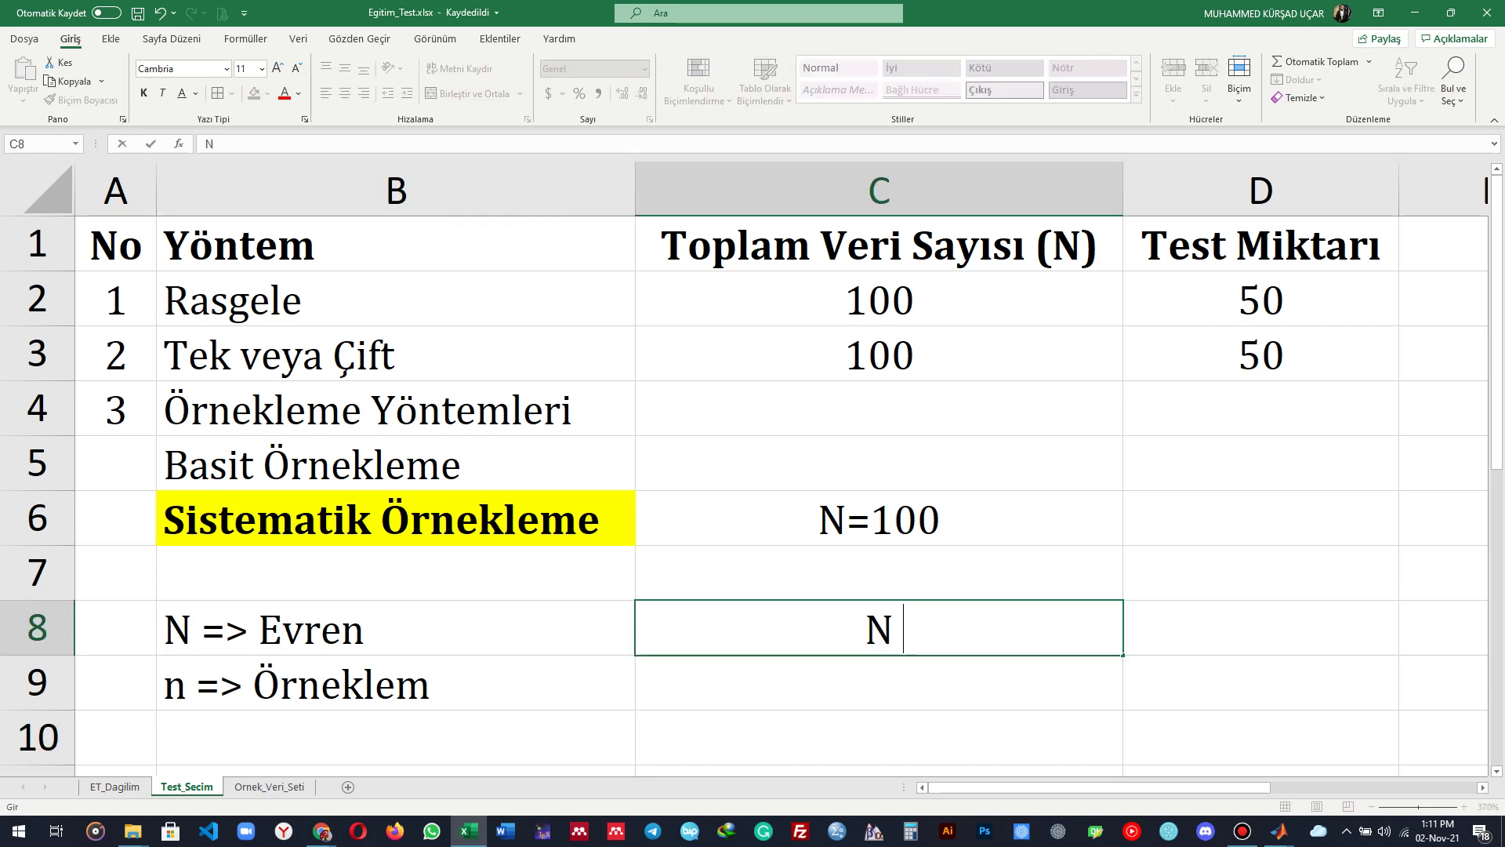
text(tane v eri)
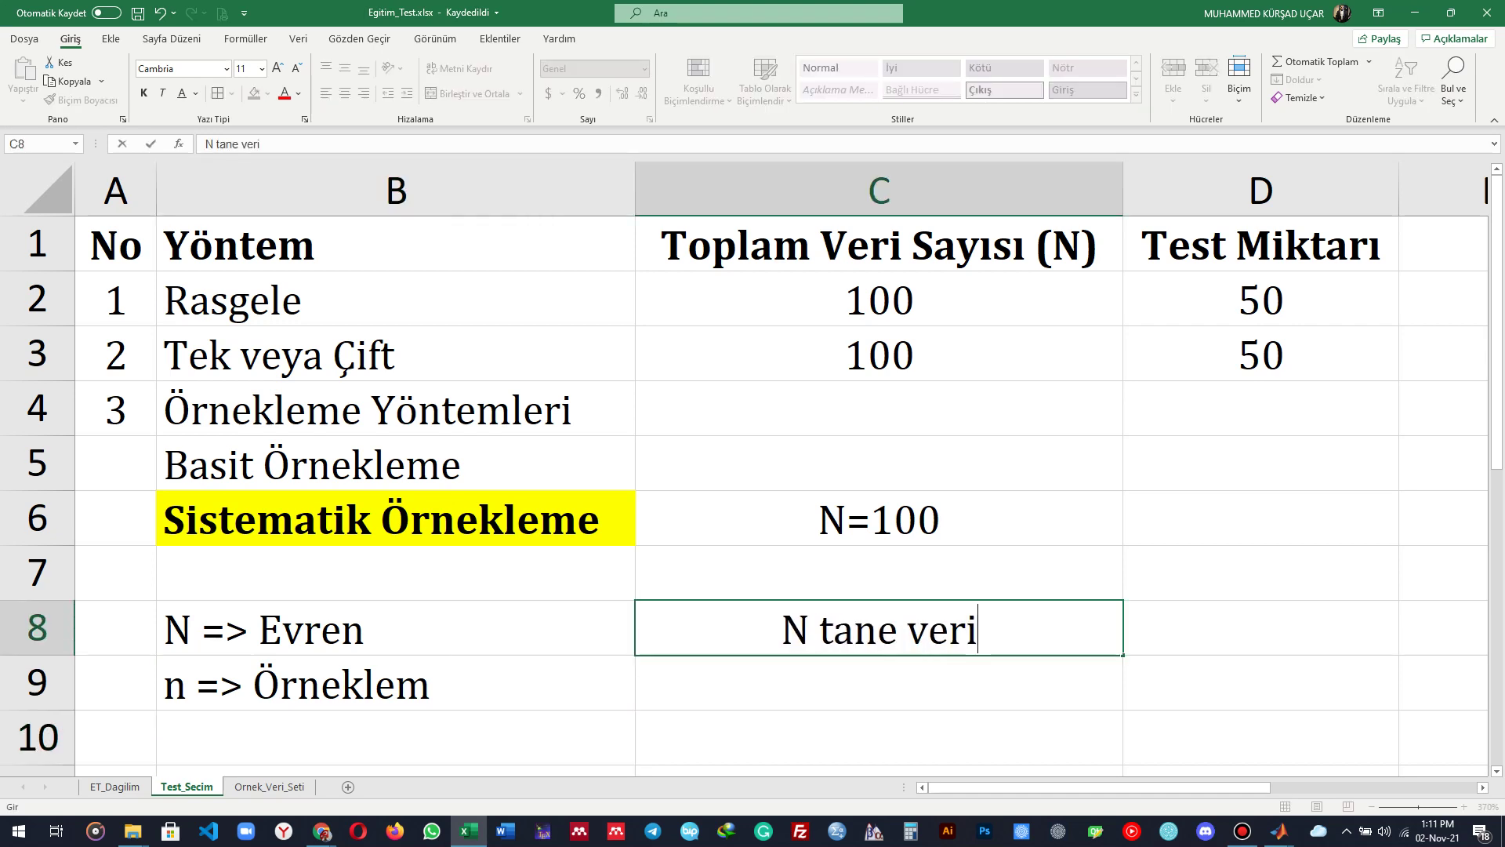
text(den n tane)
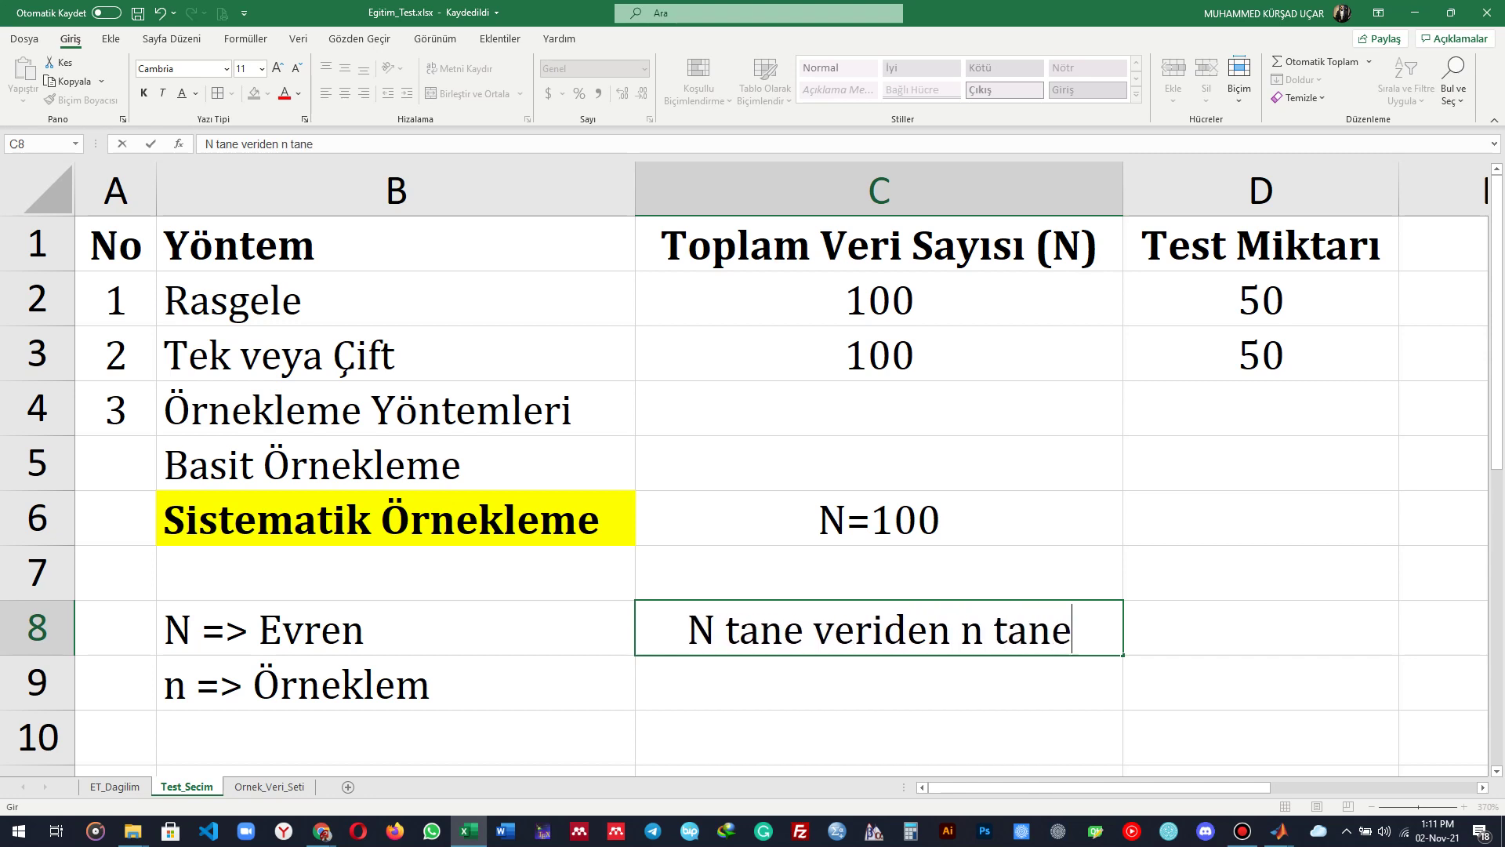
text( veri seçmek)
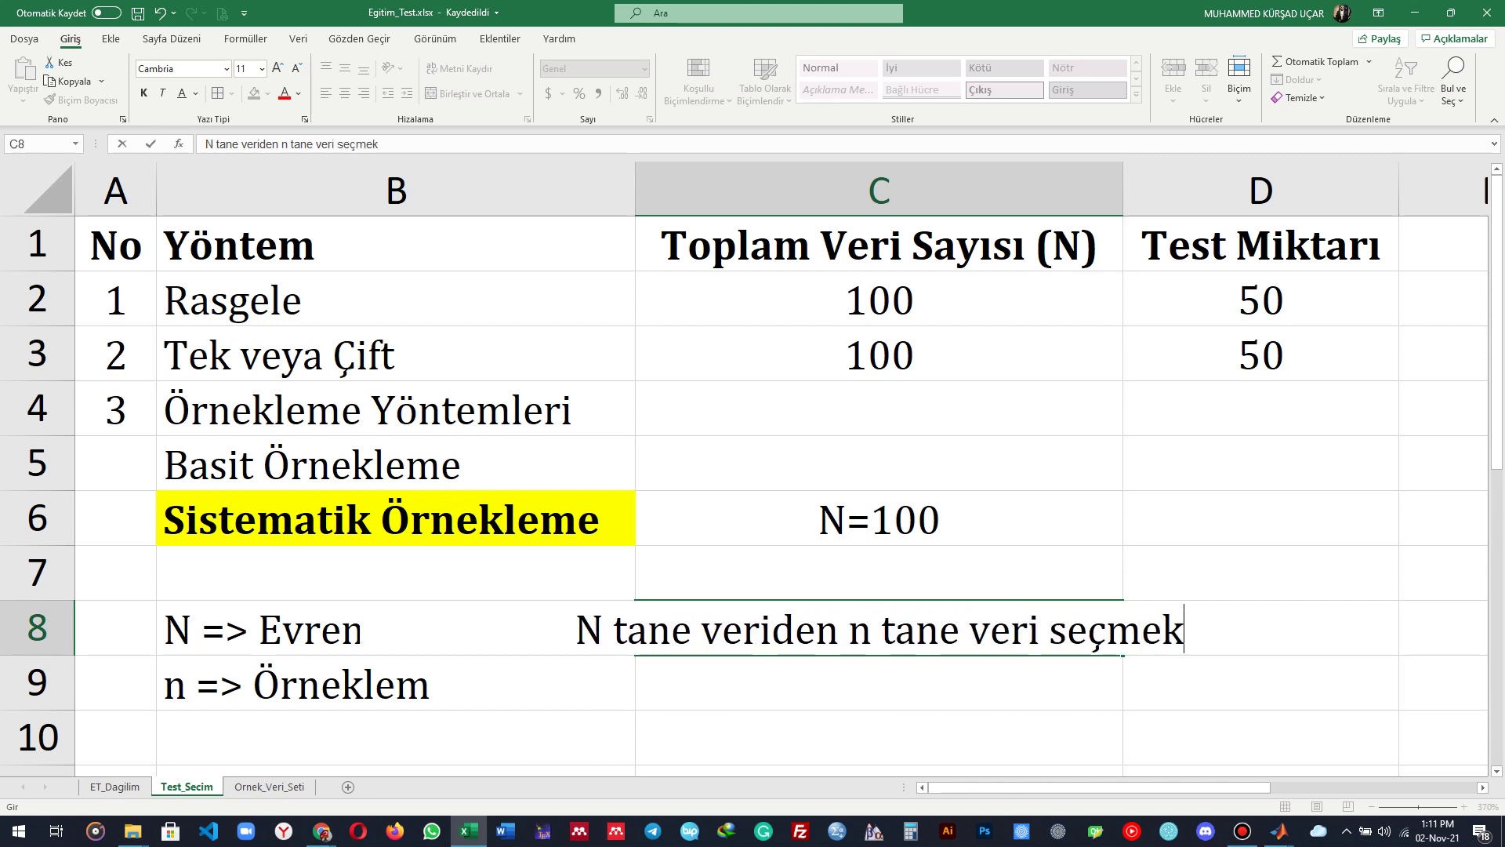
key(Return)
click(878, 628)
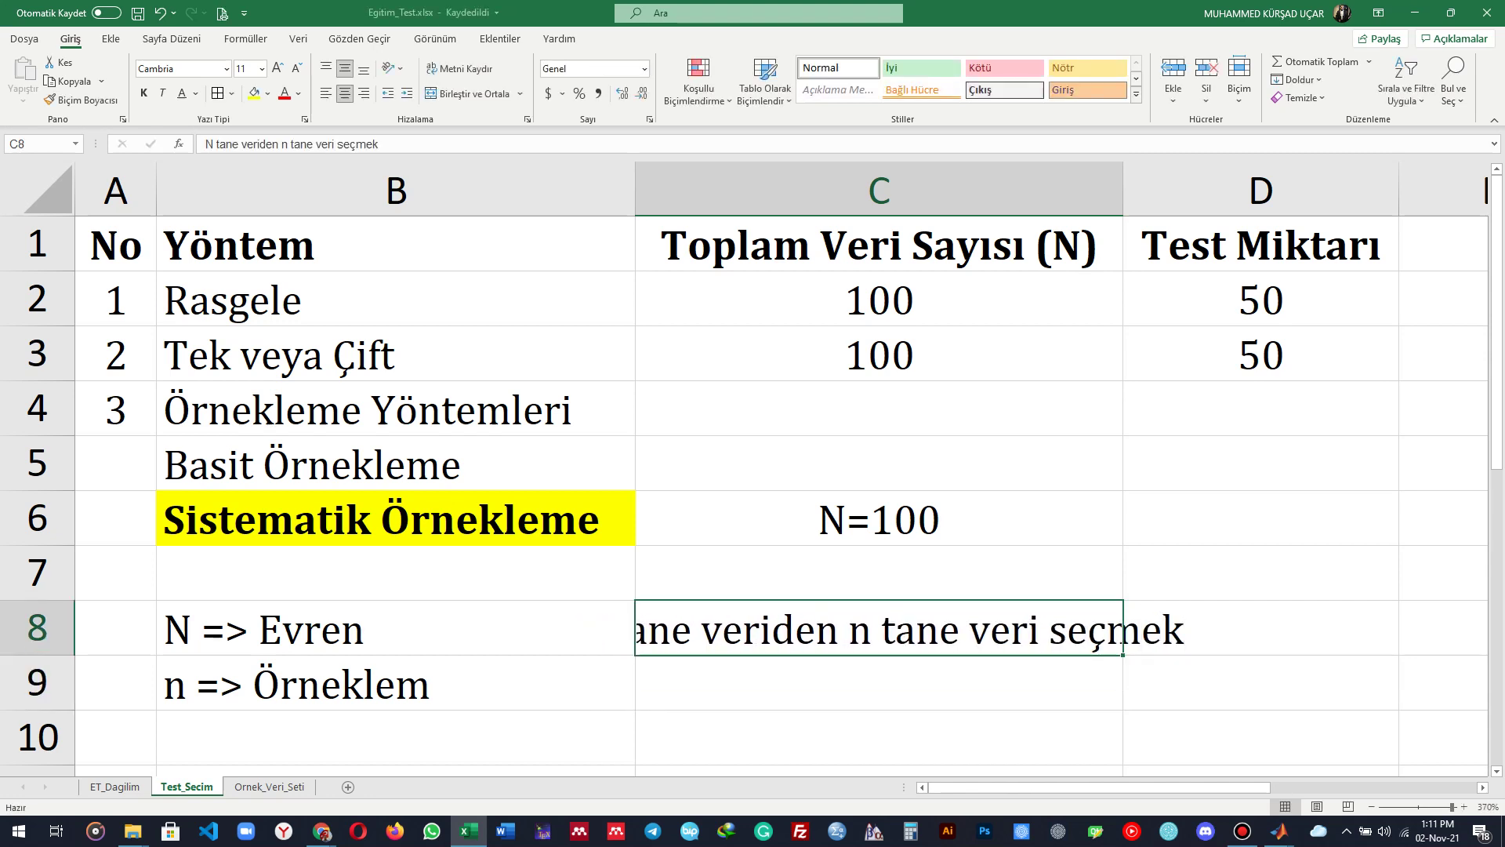
click(459, 68)
click(878, 465)
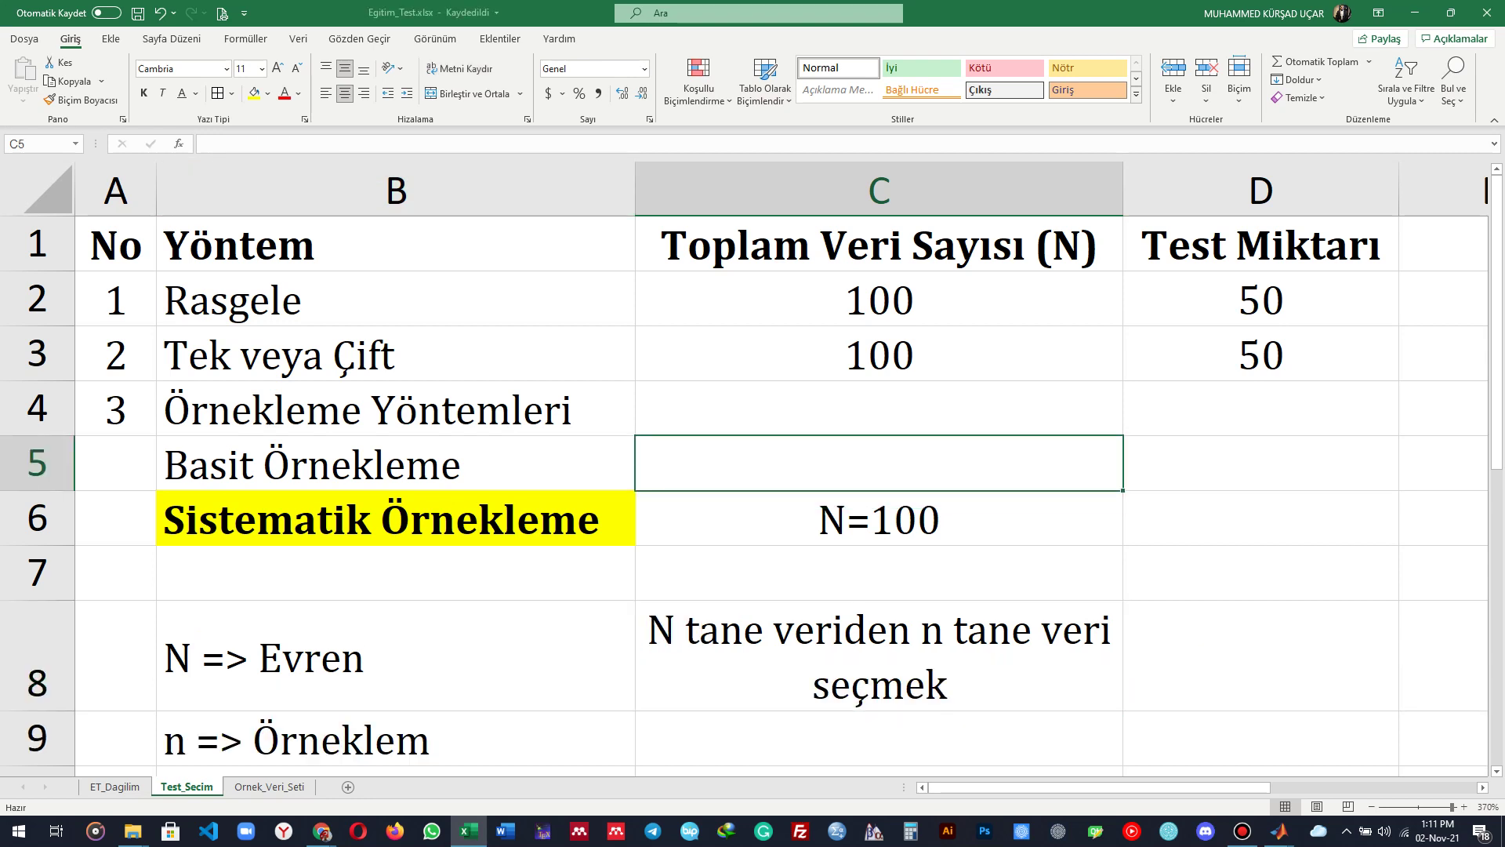
drag(396, 300, 396, 520)
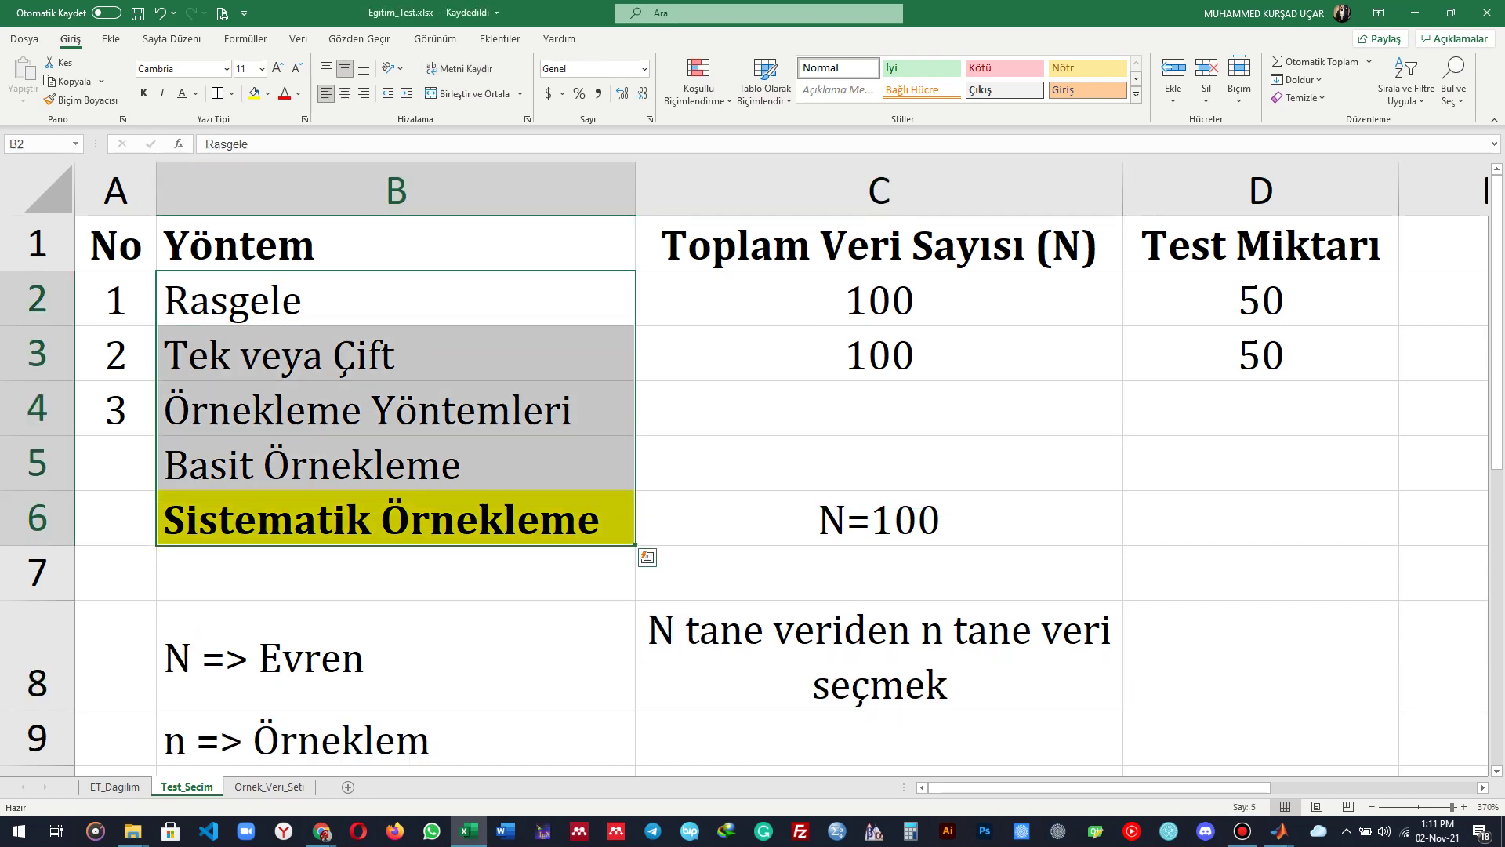
click(133, 830)
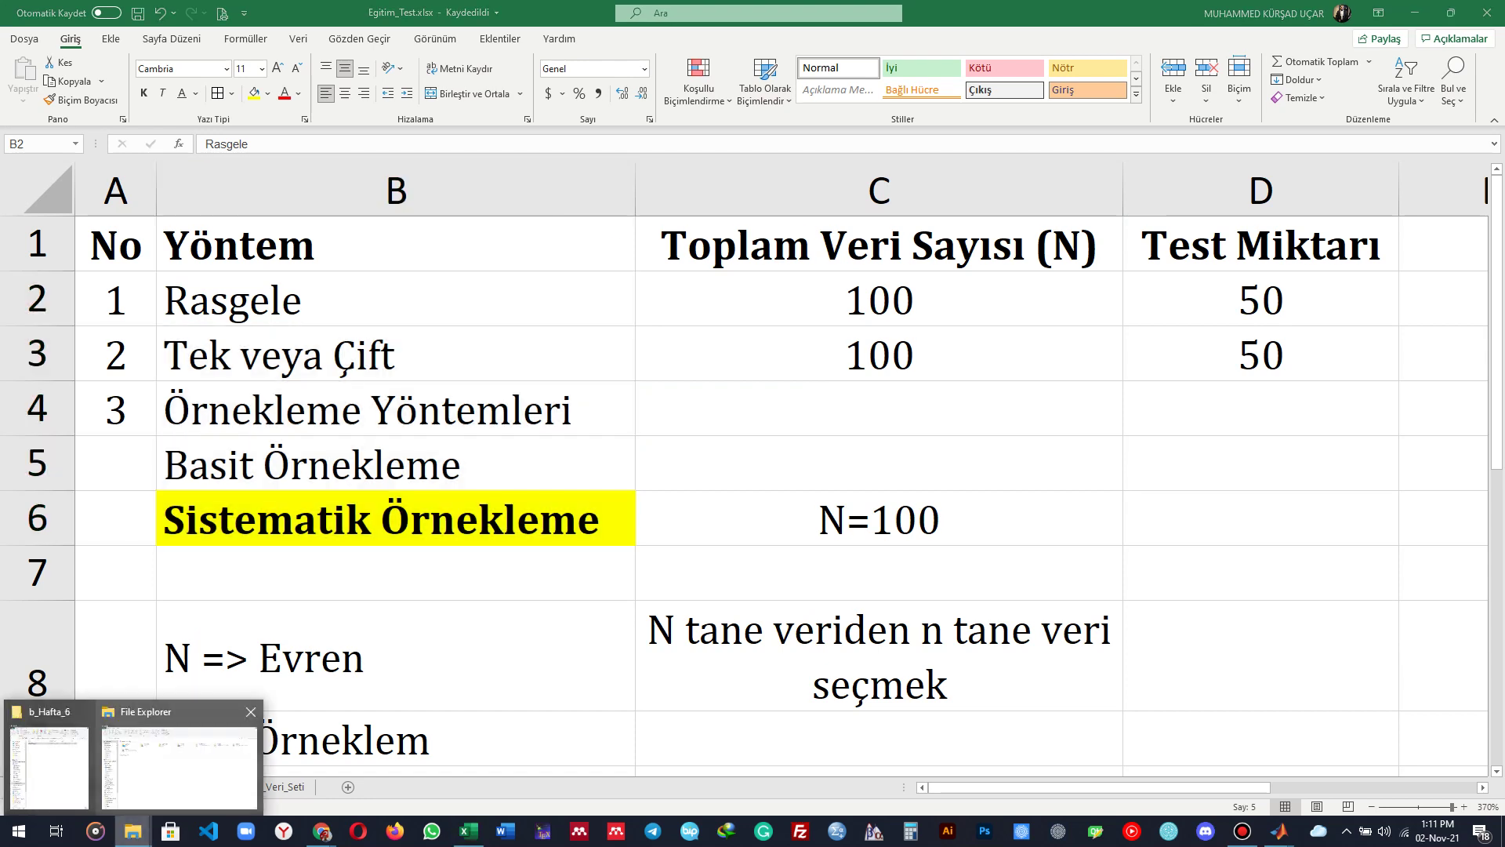
click(184, 749)
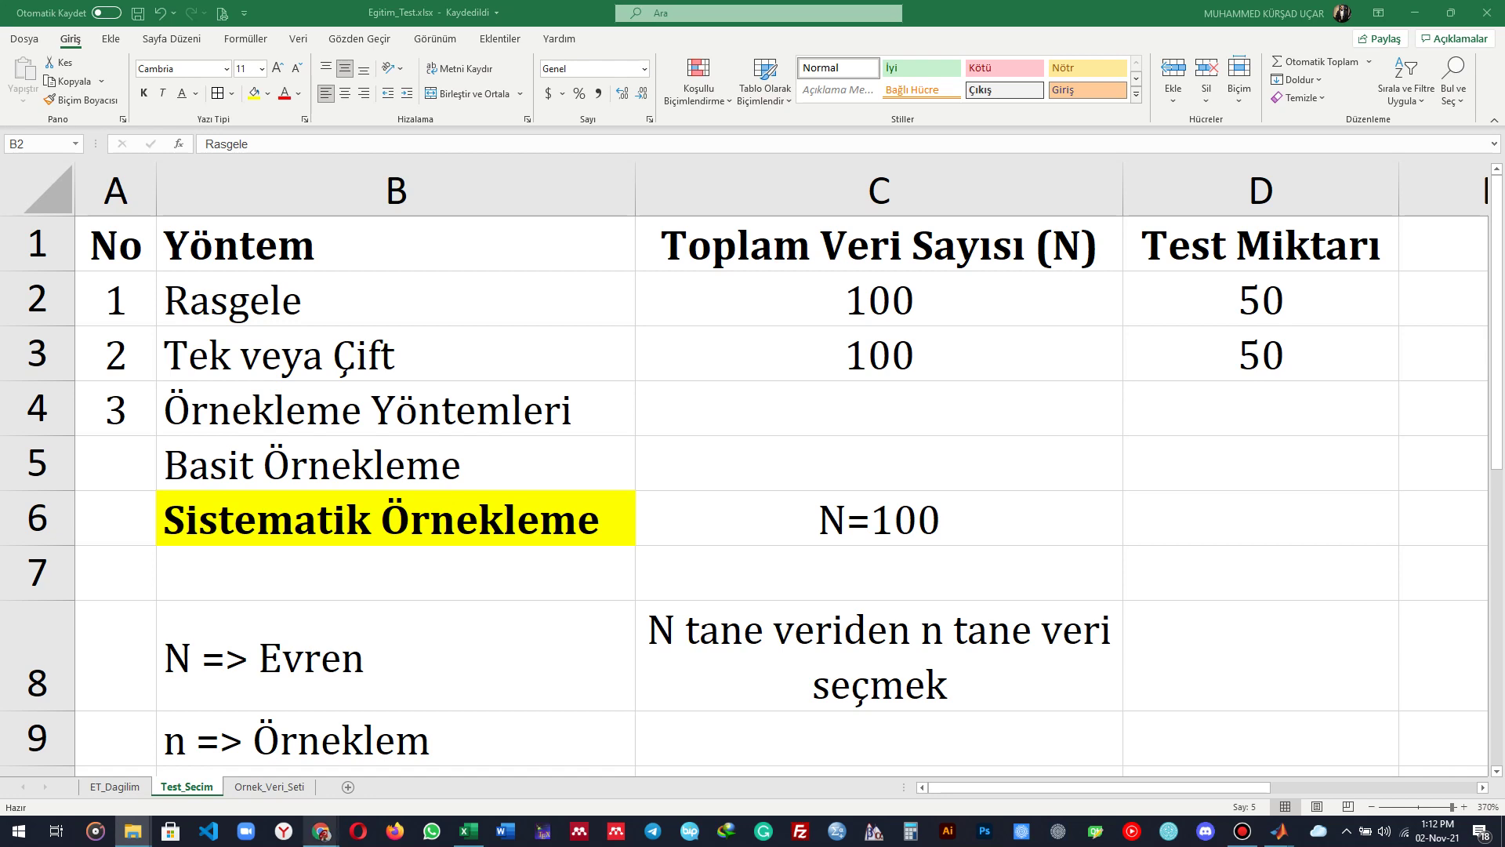
Step: Switch to Chrome and search Google in a new tab for sistematik örnekleme Teoremi
mouse_move(322, 831)
click(151, 757)
key(ctrl+t)
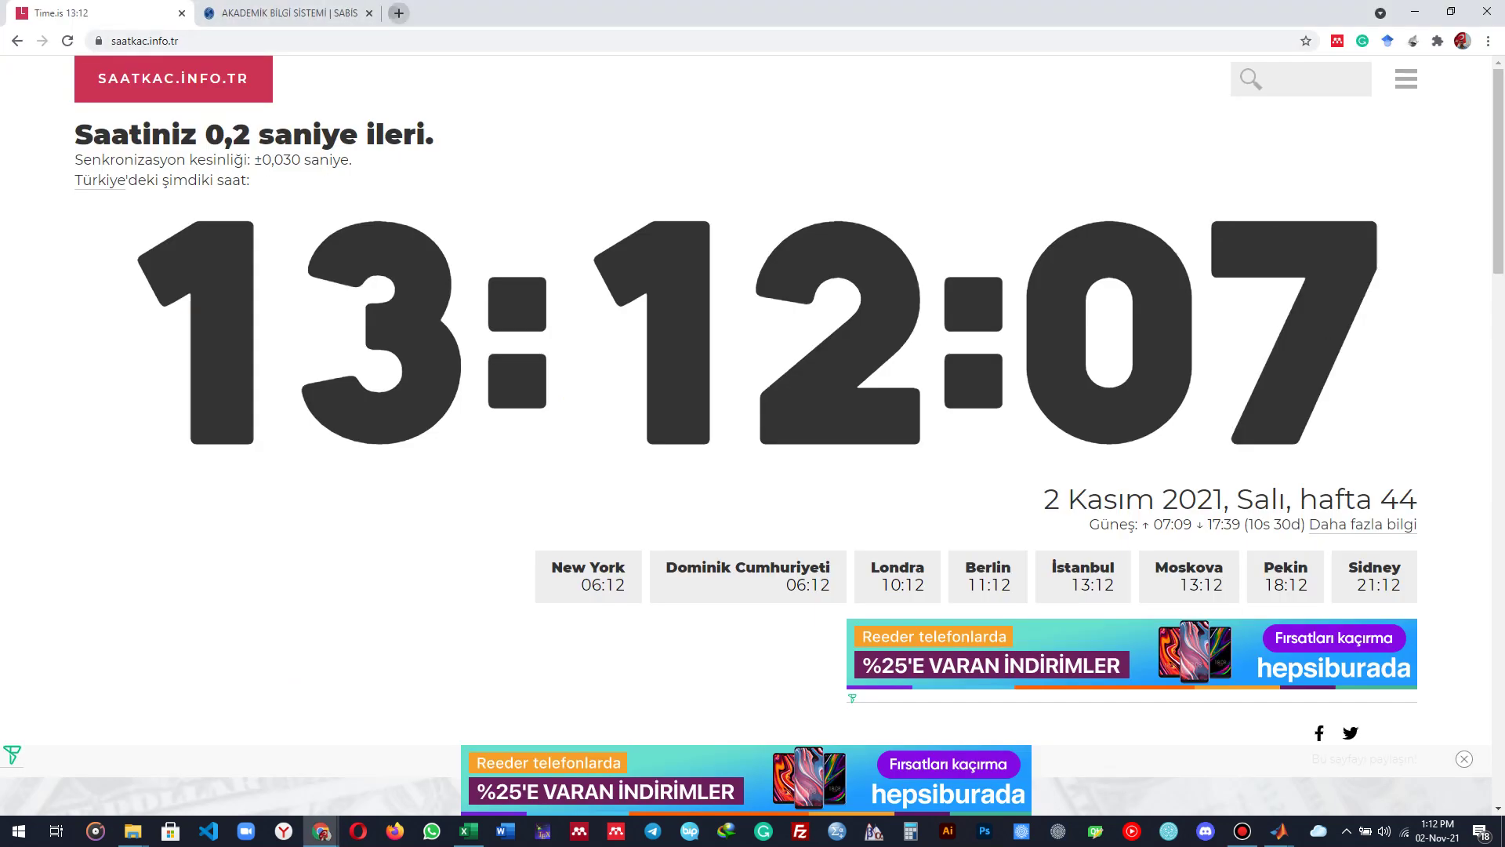
text(Sistematik )
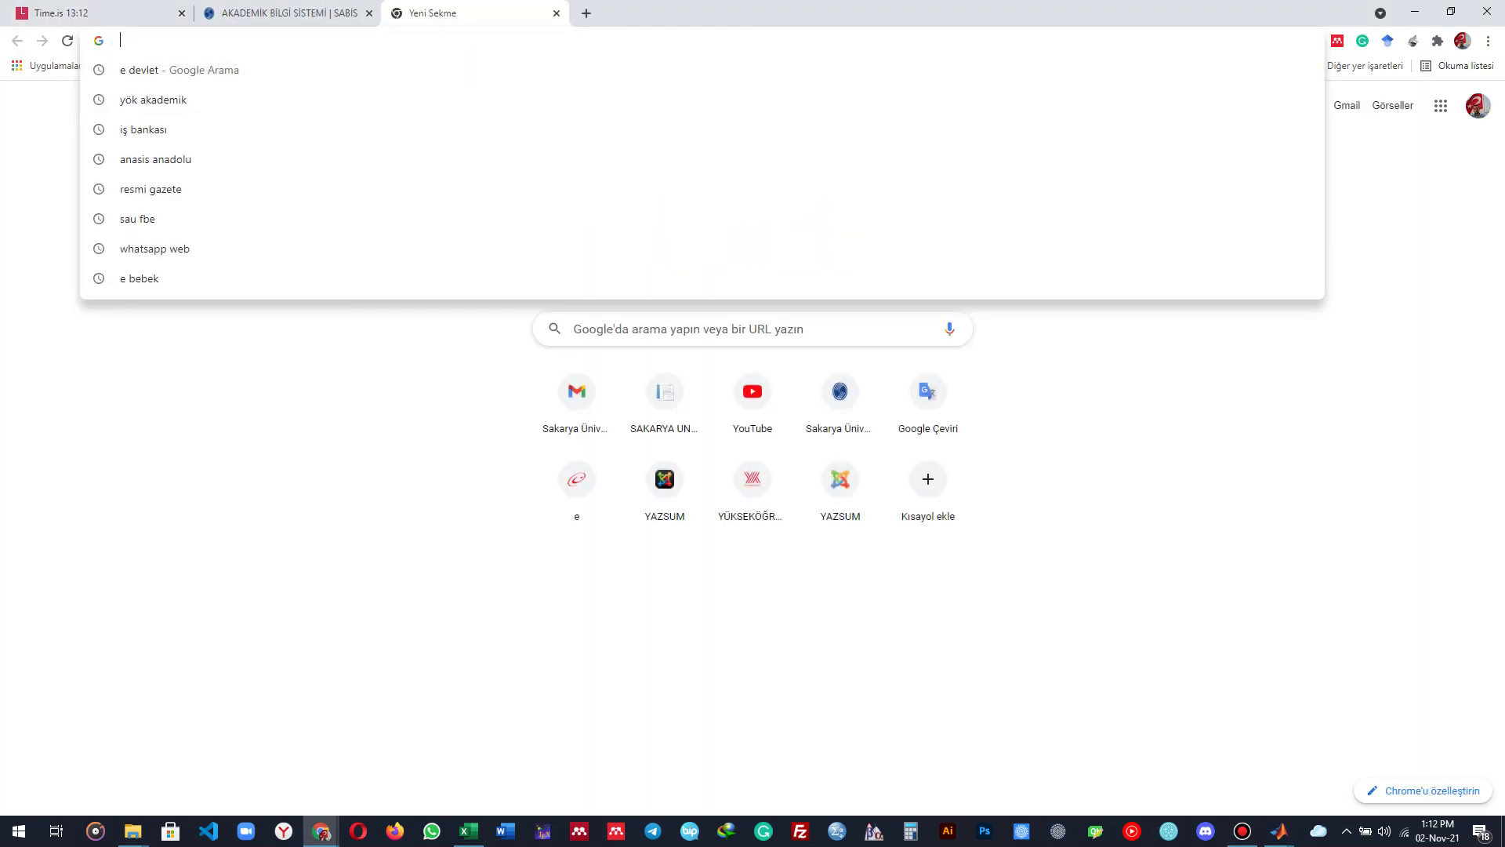
text(Ö)
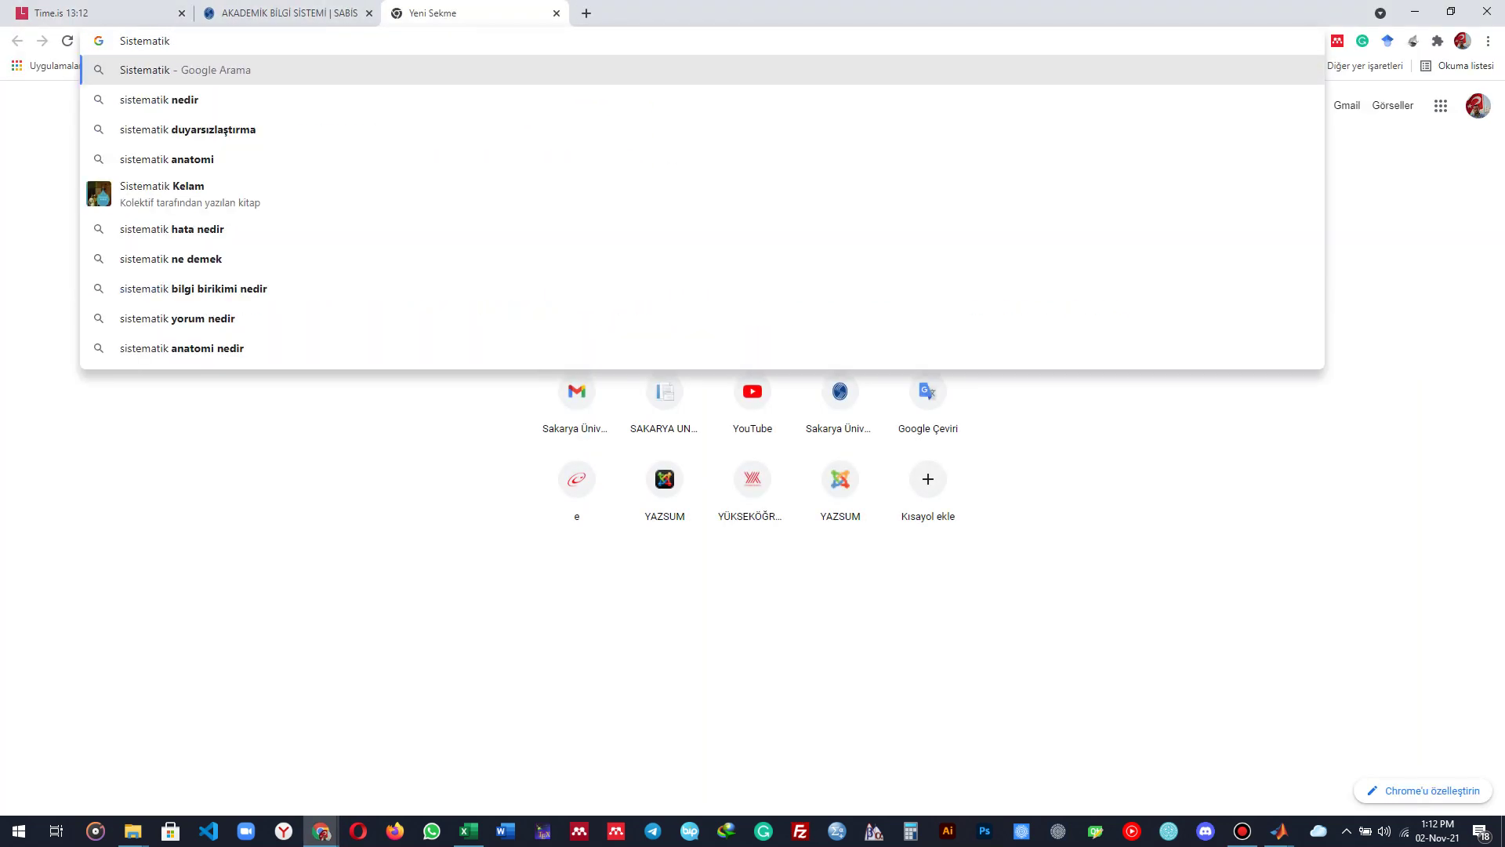
key(Down)
key(Down)
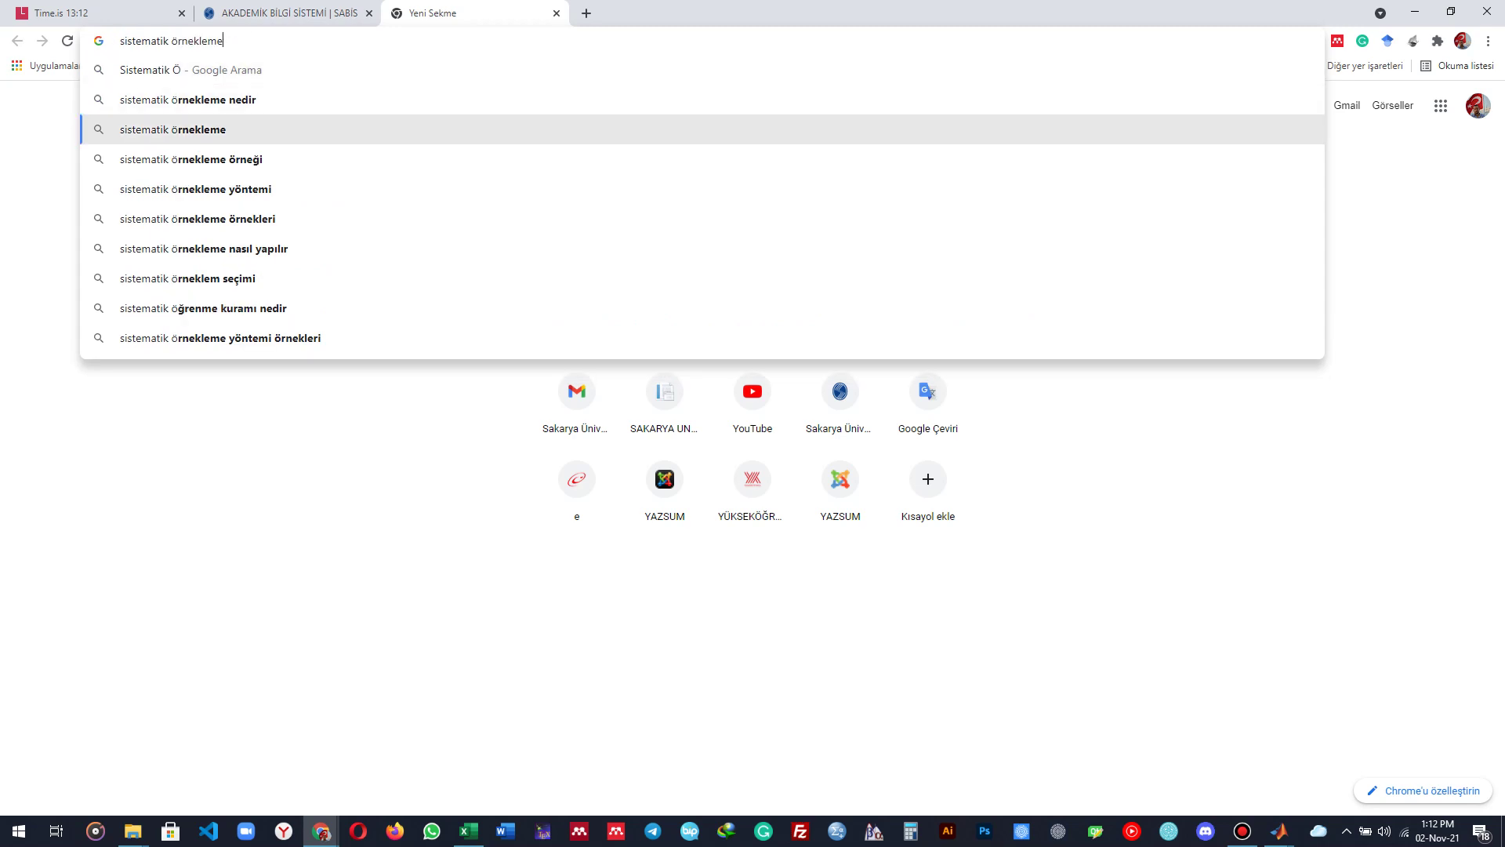
text(Te)
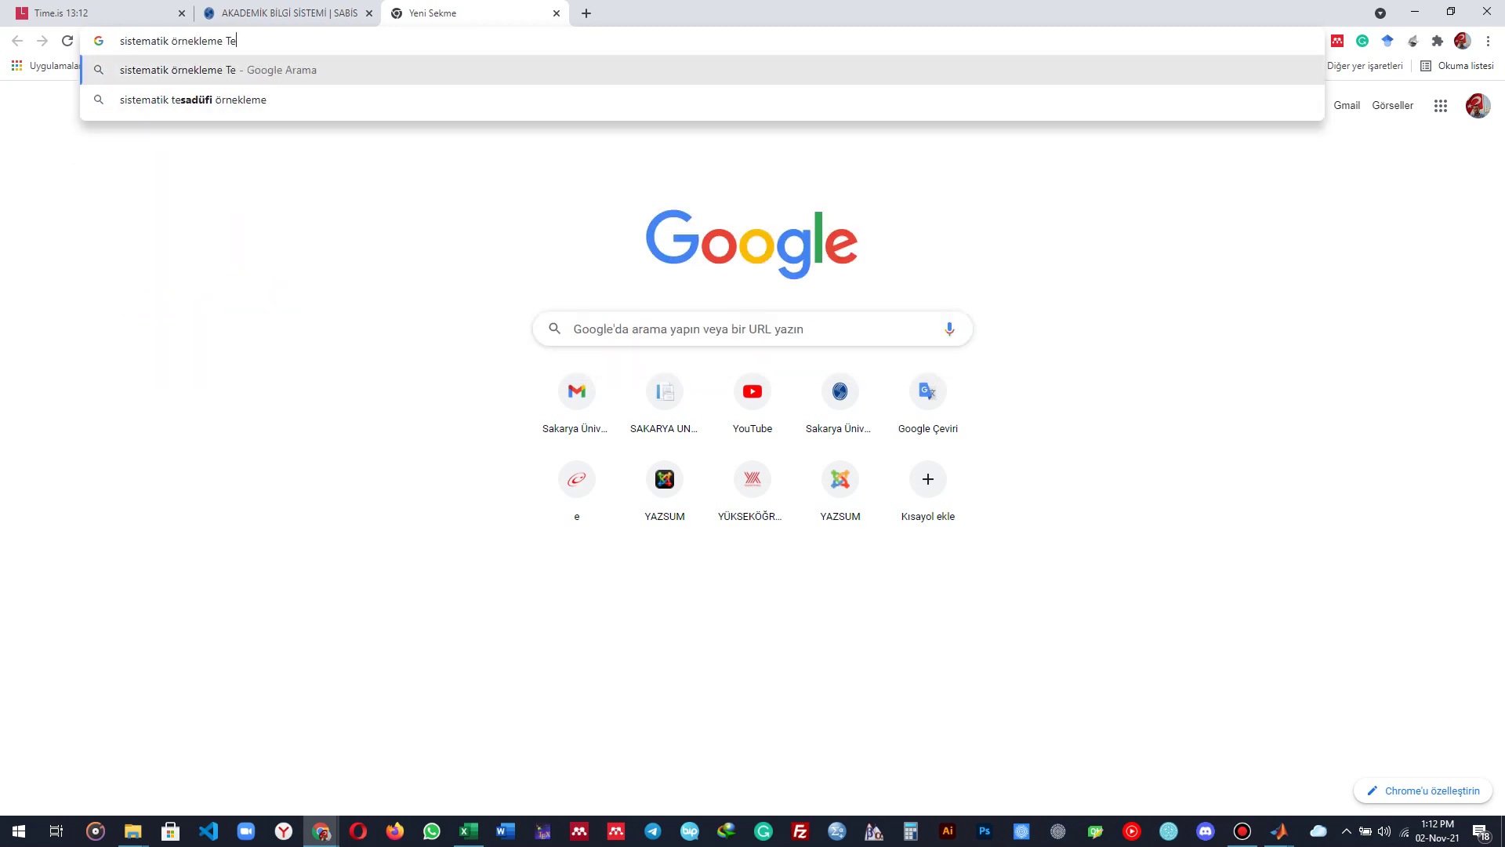
text(oremi)
key(Return)
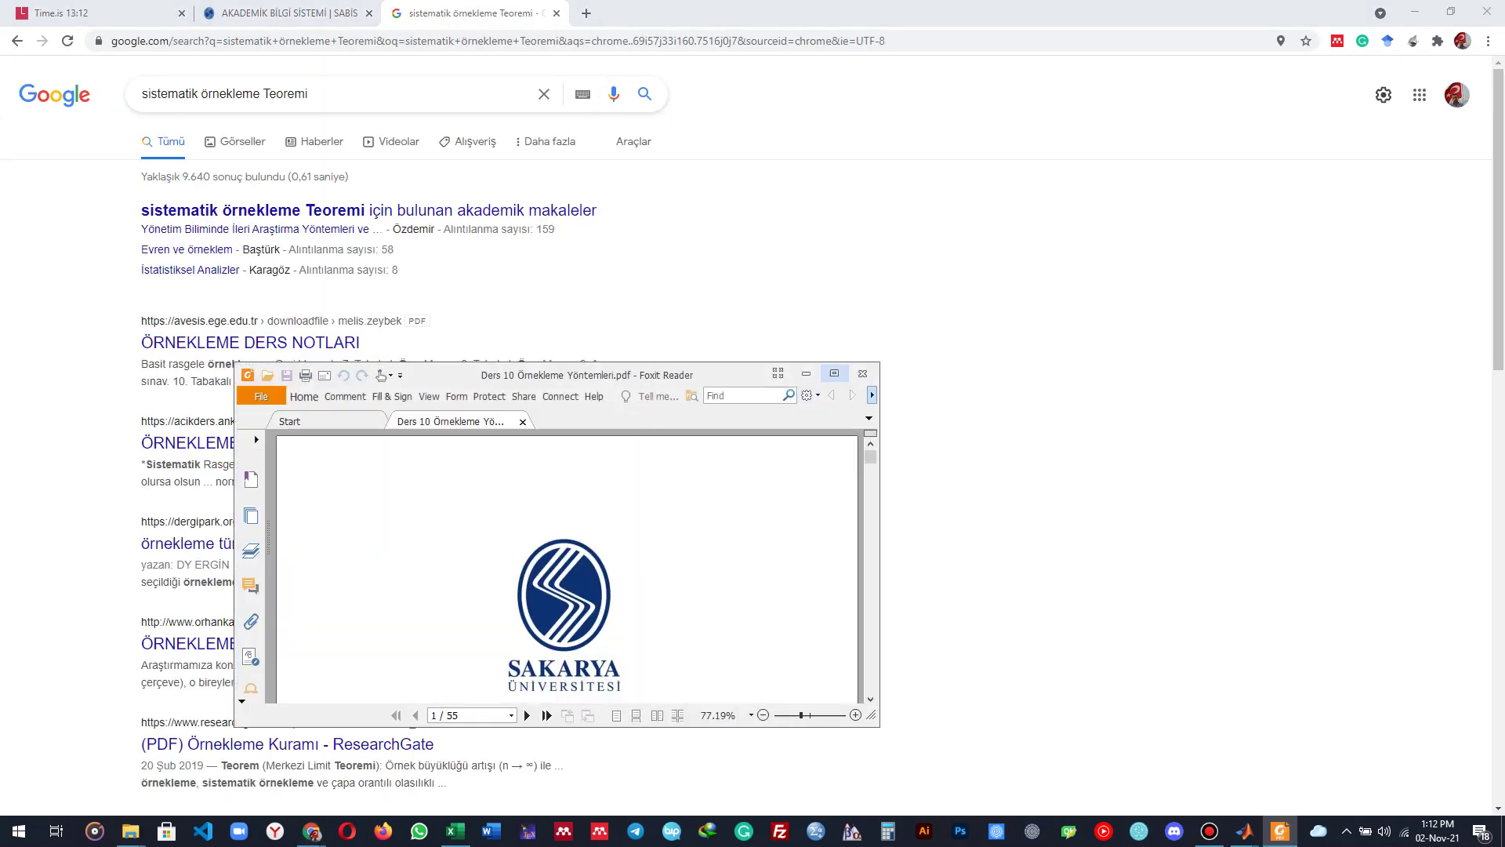
Step: Maximize Ders 10 Örnekleme Yöntemleri.pdf in Foxit Reader and examine its opening slides on sampling and data collection methods
click(834, 373)
scroll(762, 428, down, 8)
ctrl+scroll(762, 428, down, 2)
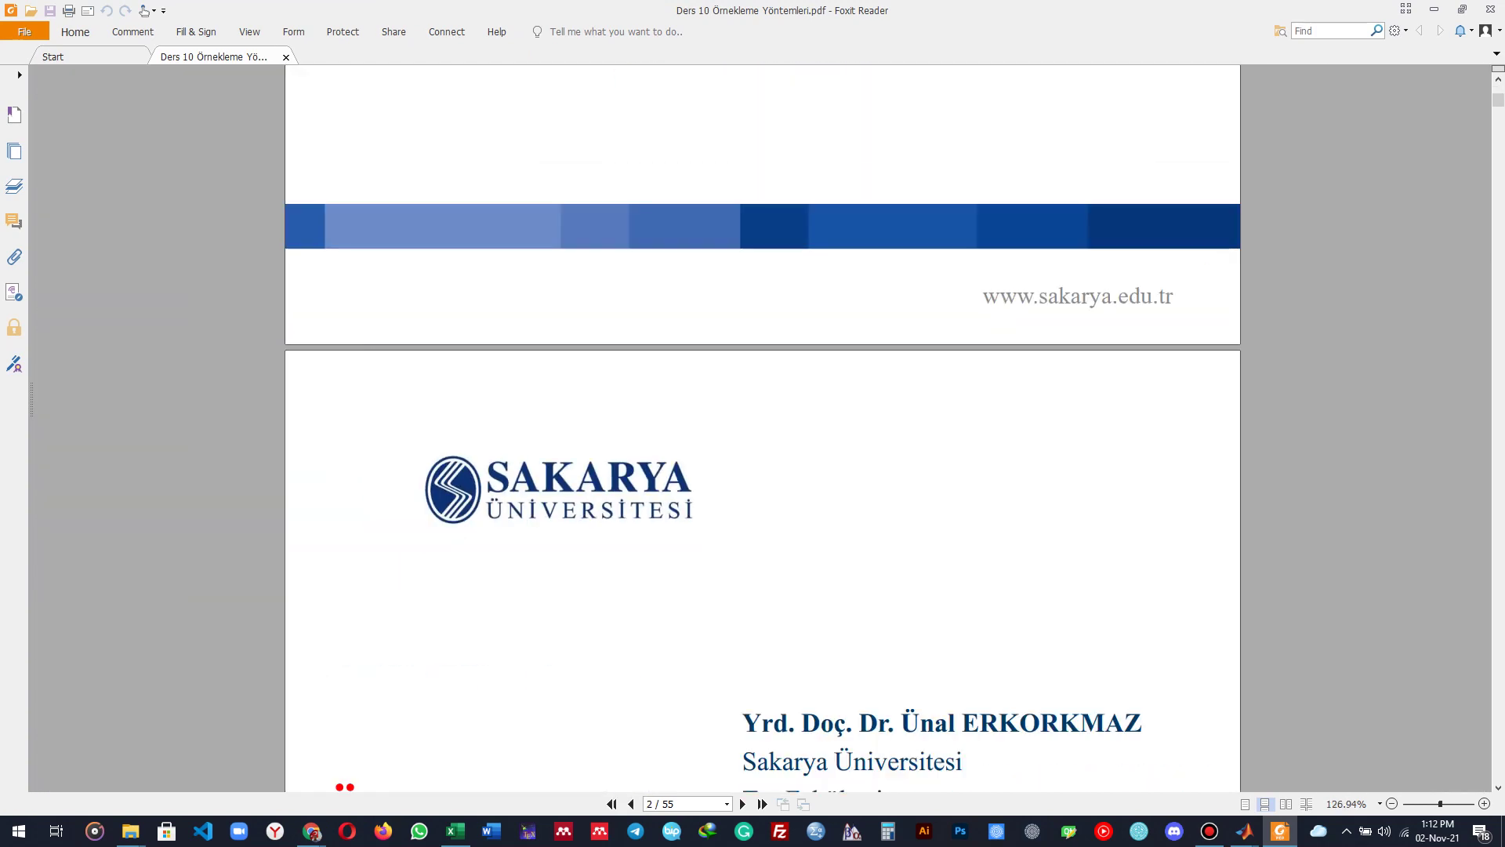
scroll(762, 427, down, 5)
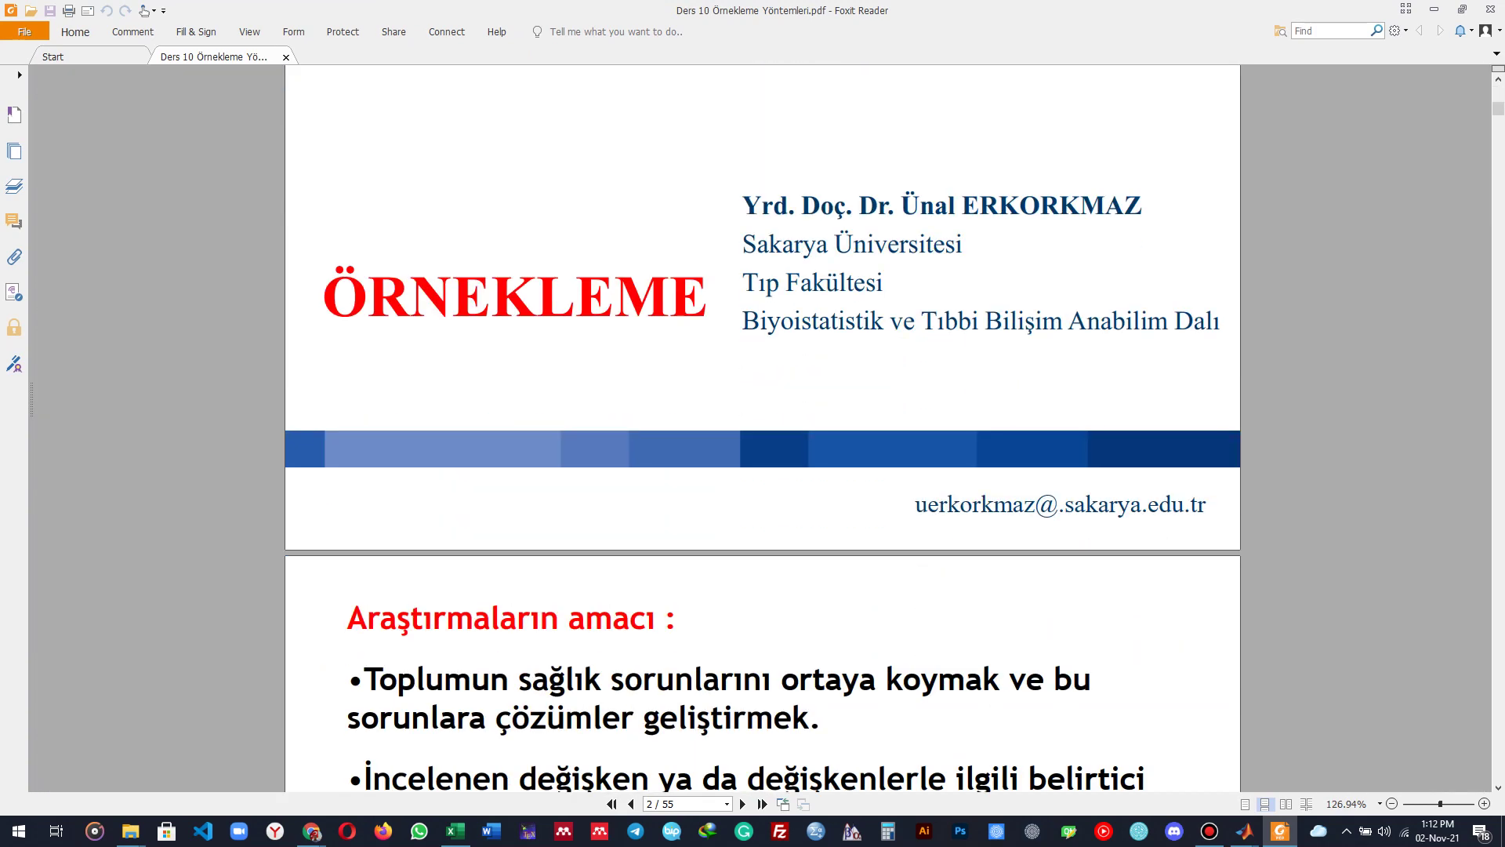
scroll(761, 427, down, 15)
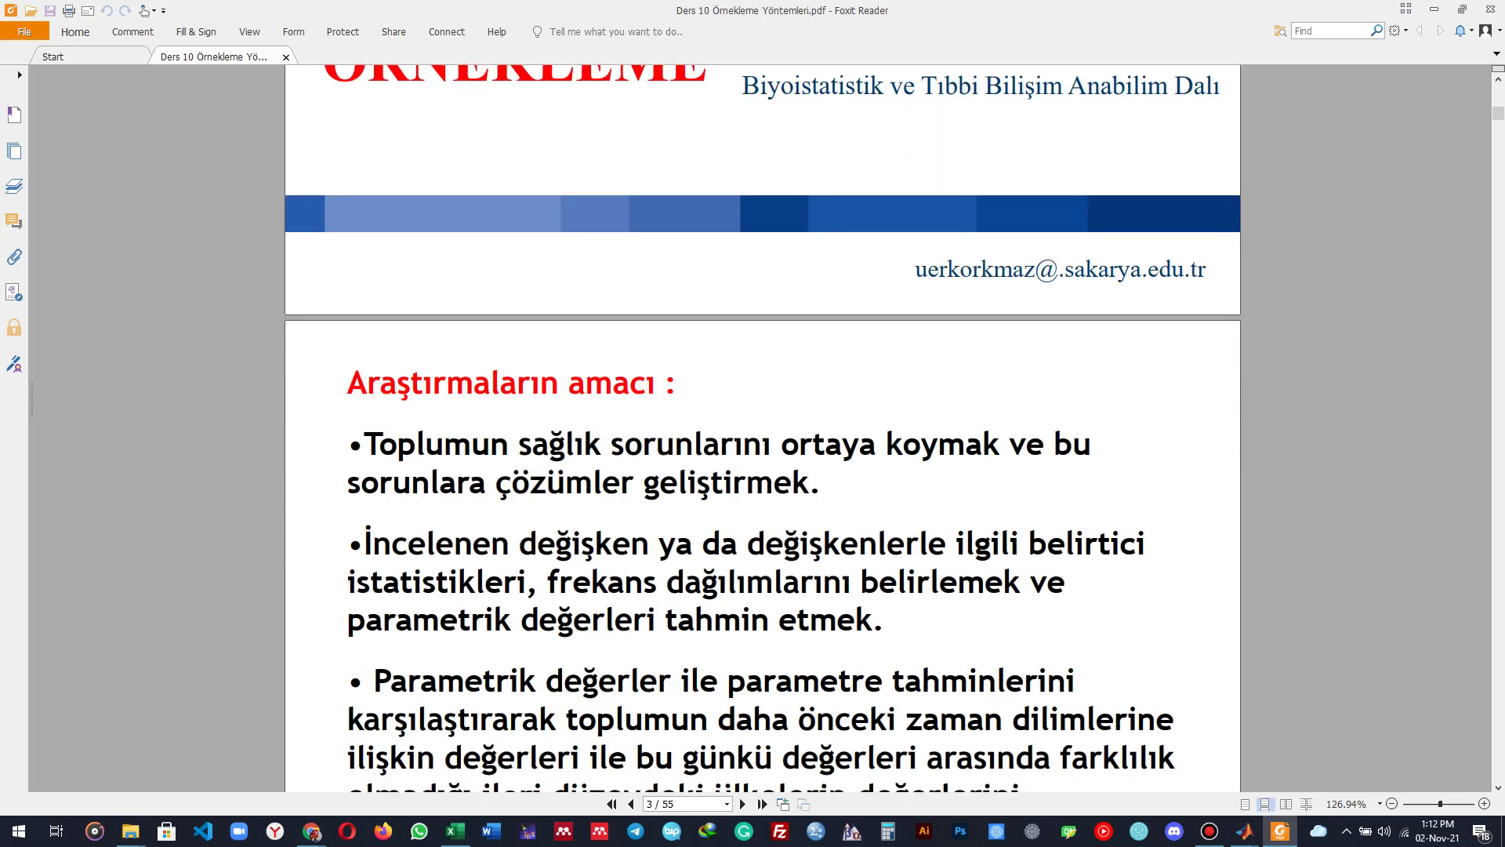
scroll(762, 427, down, 2)
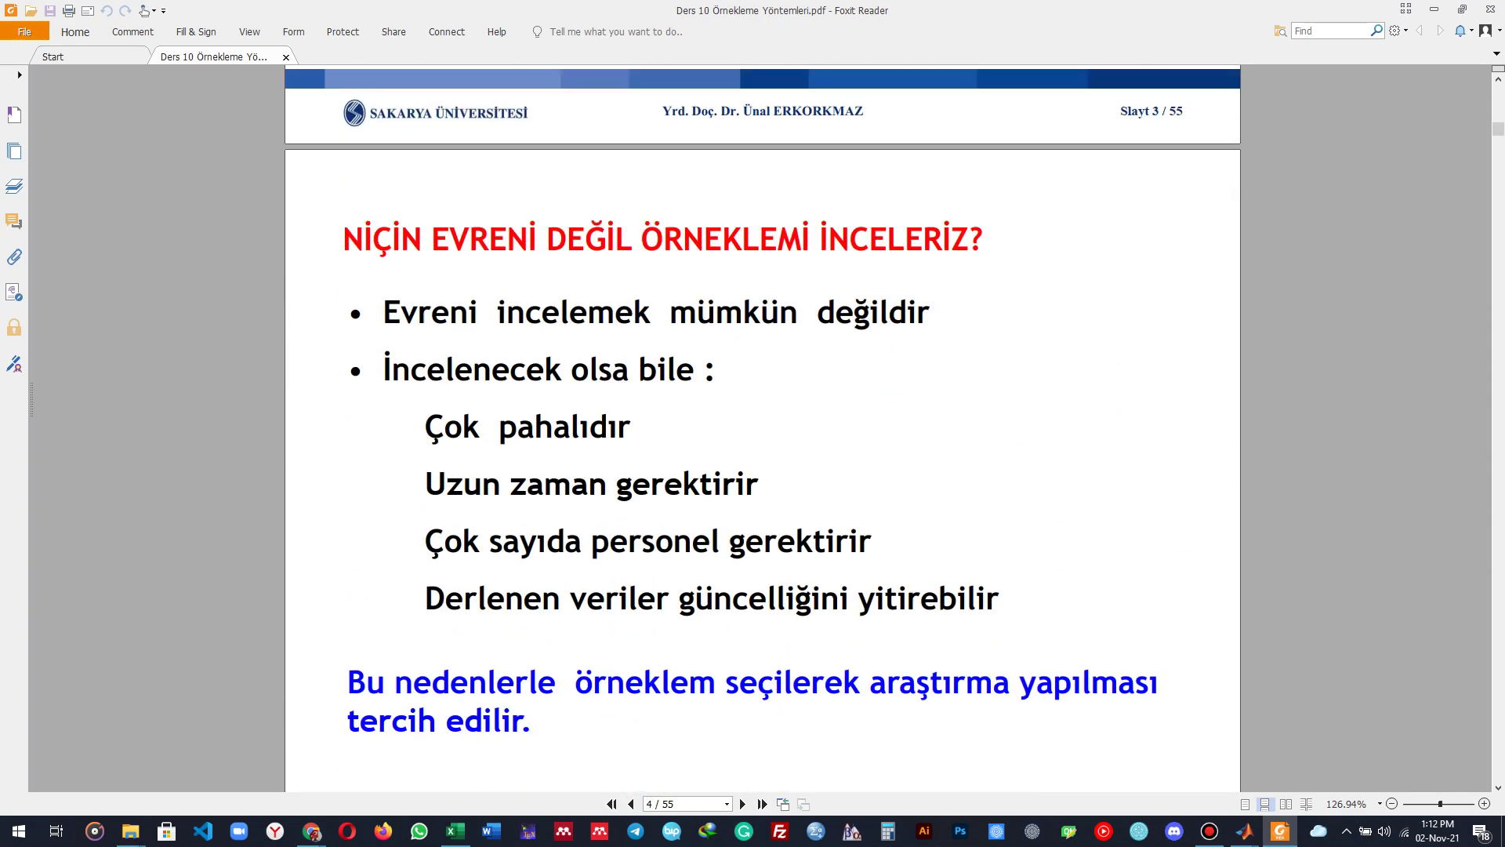
scroll(762, 427, down, 14)
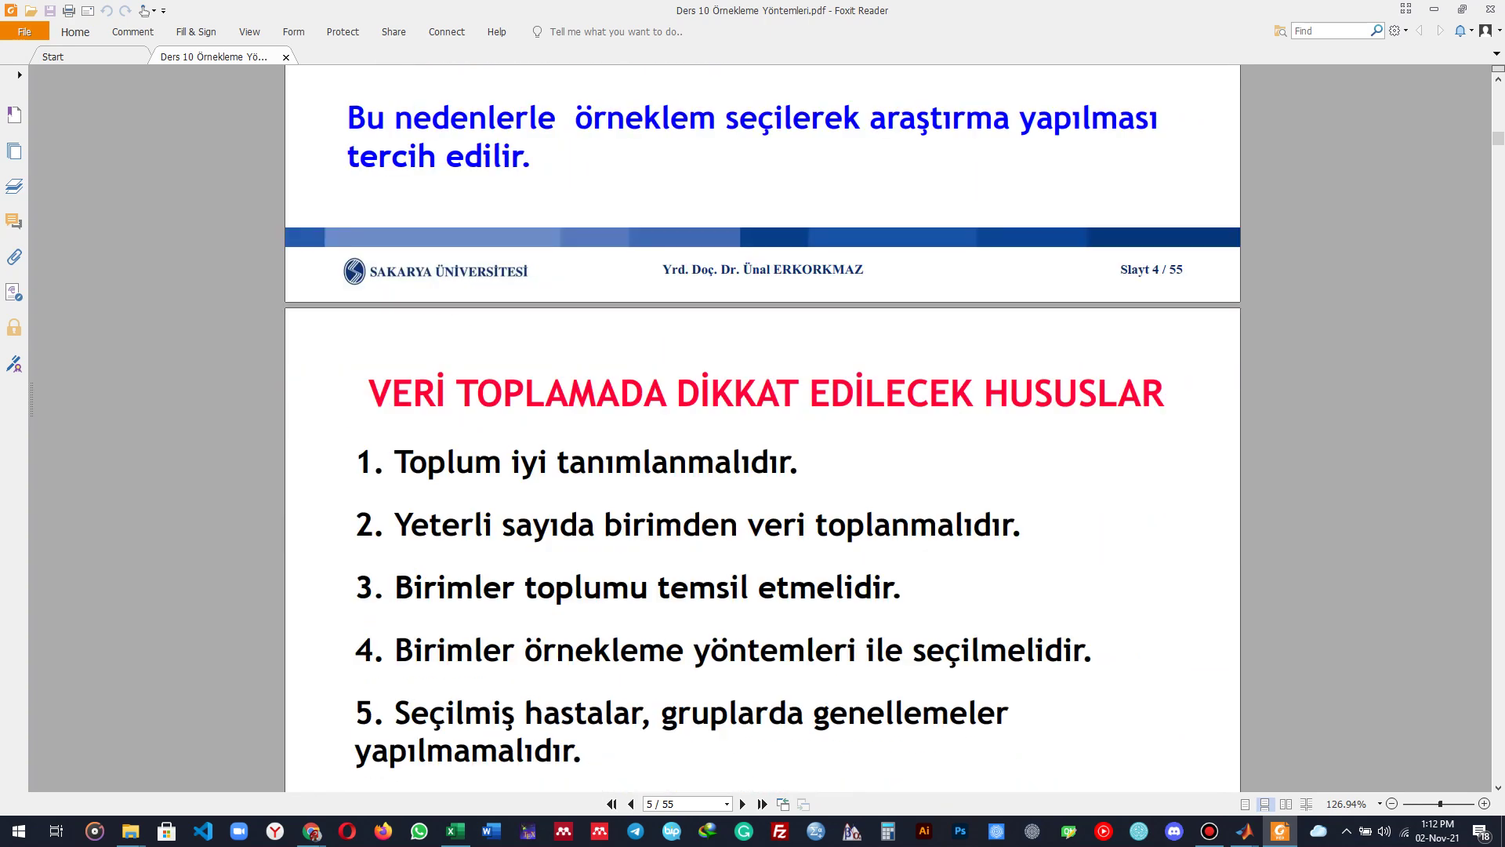
scroll(761, 427, down, 15)
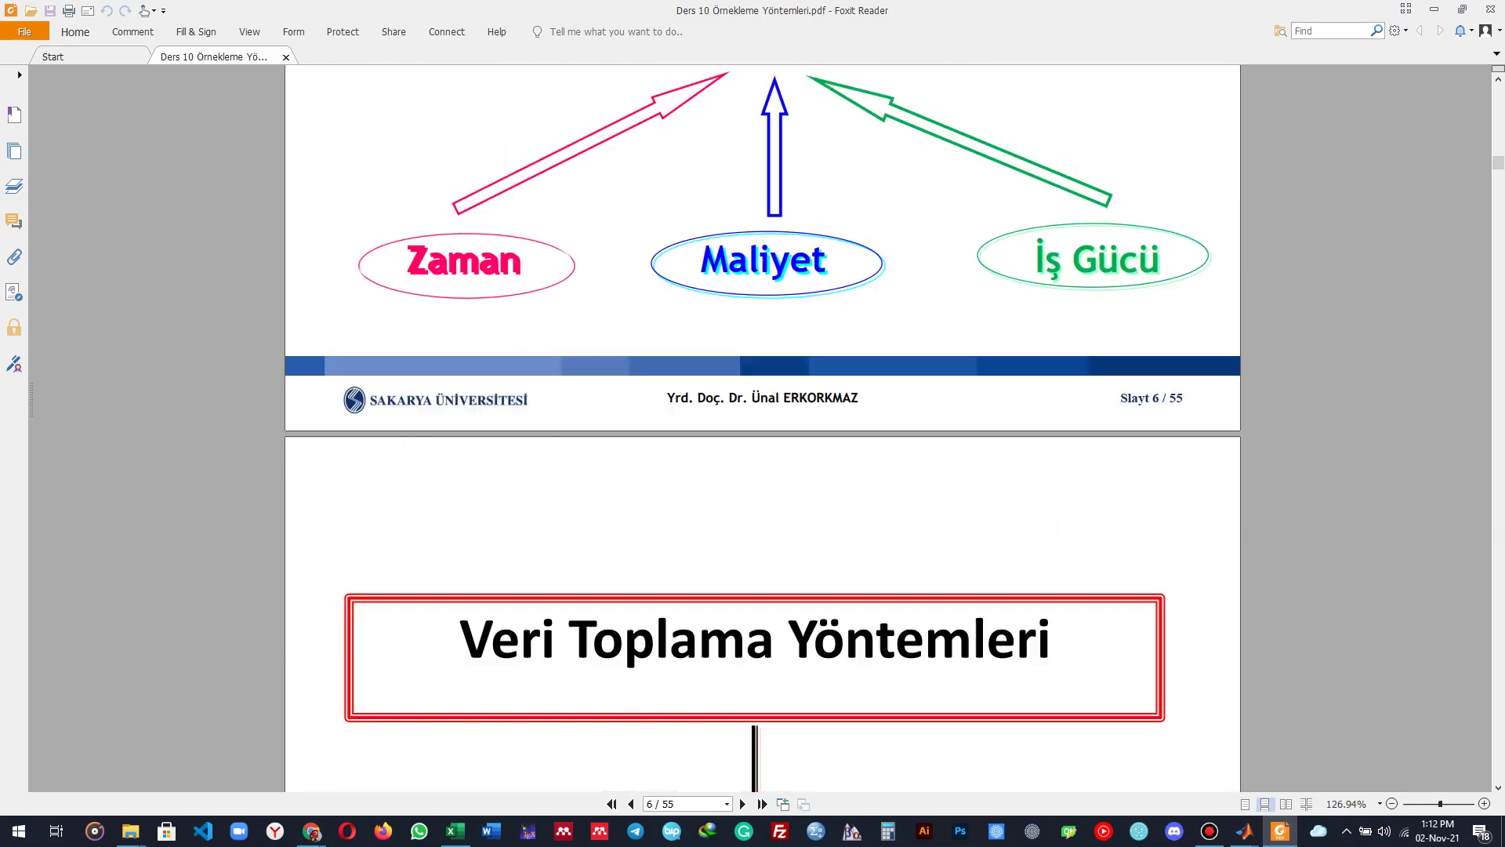
scroll(762, 427, up, 2)
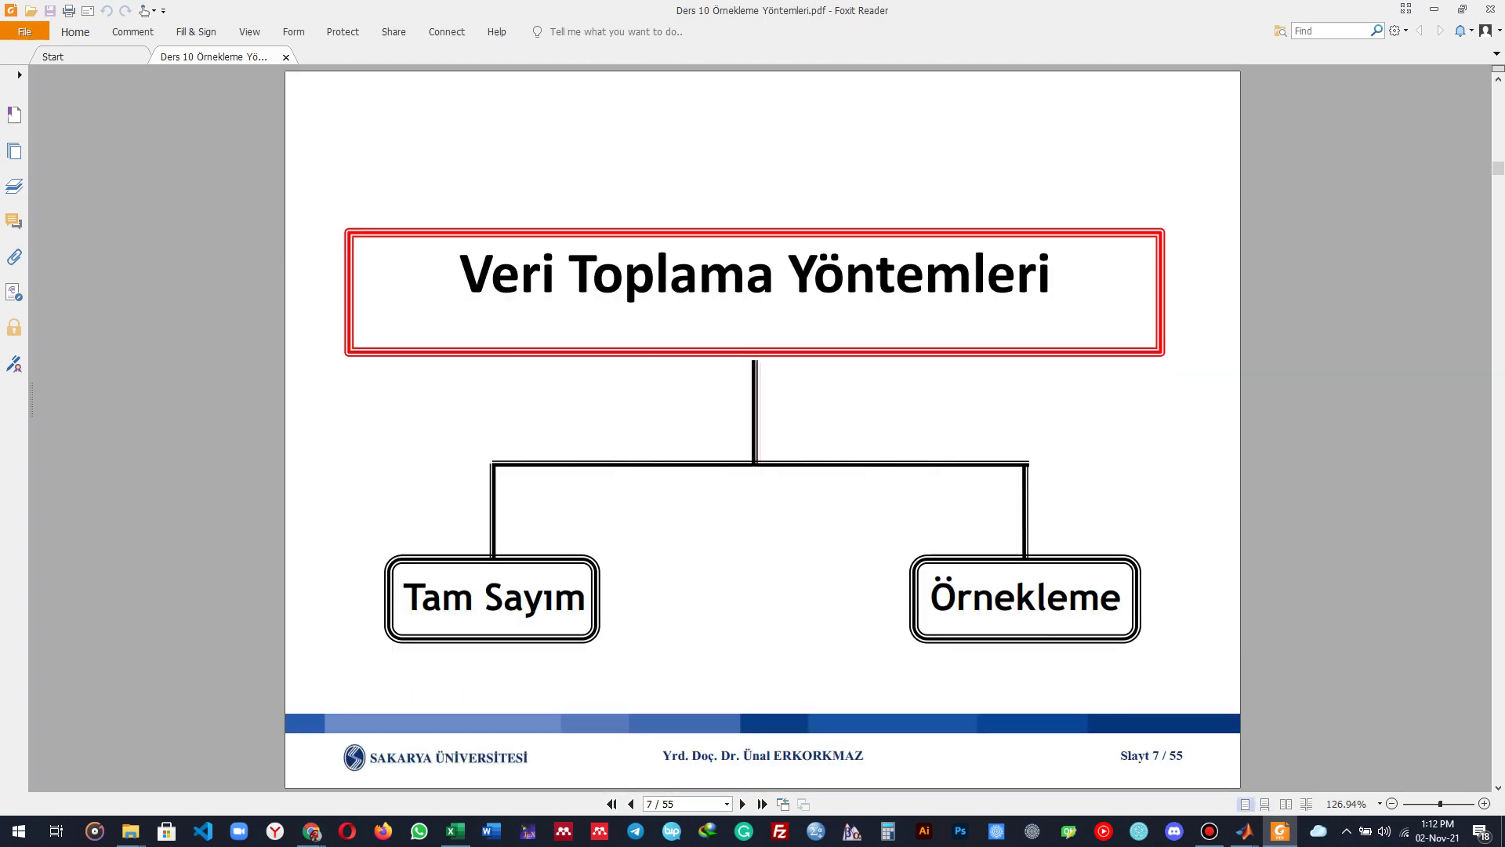